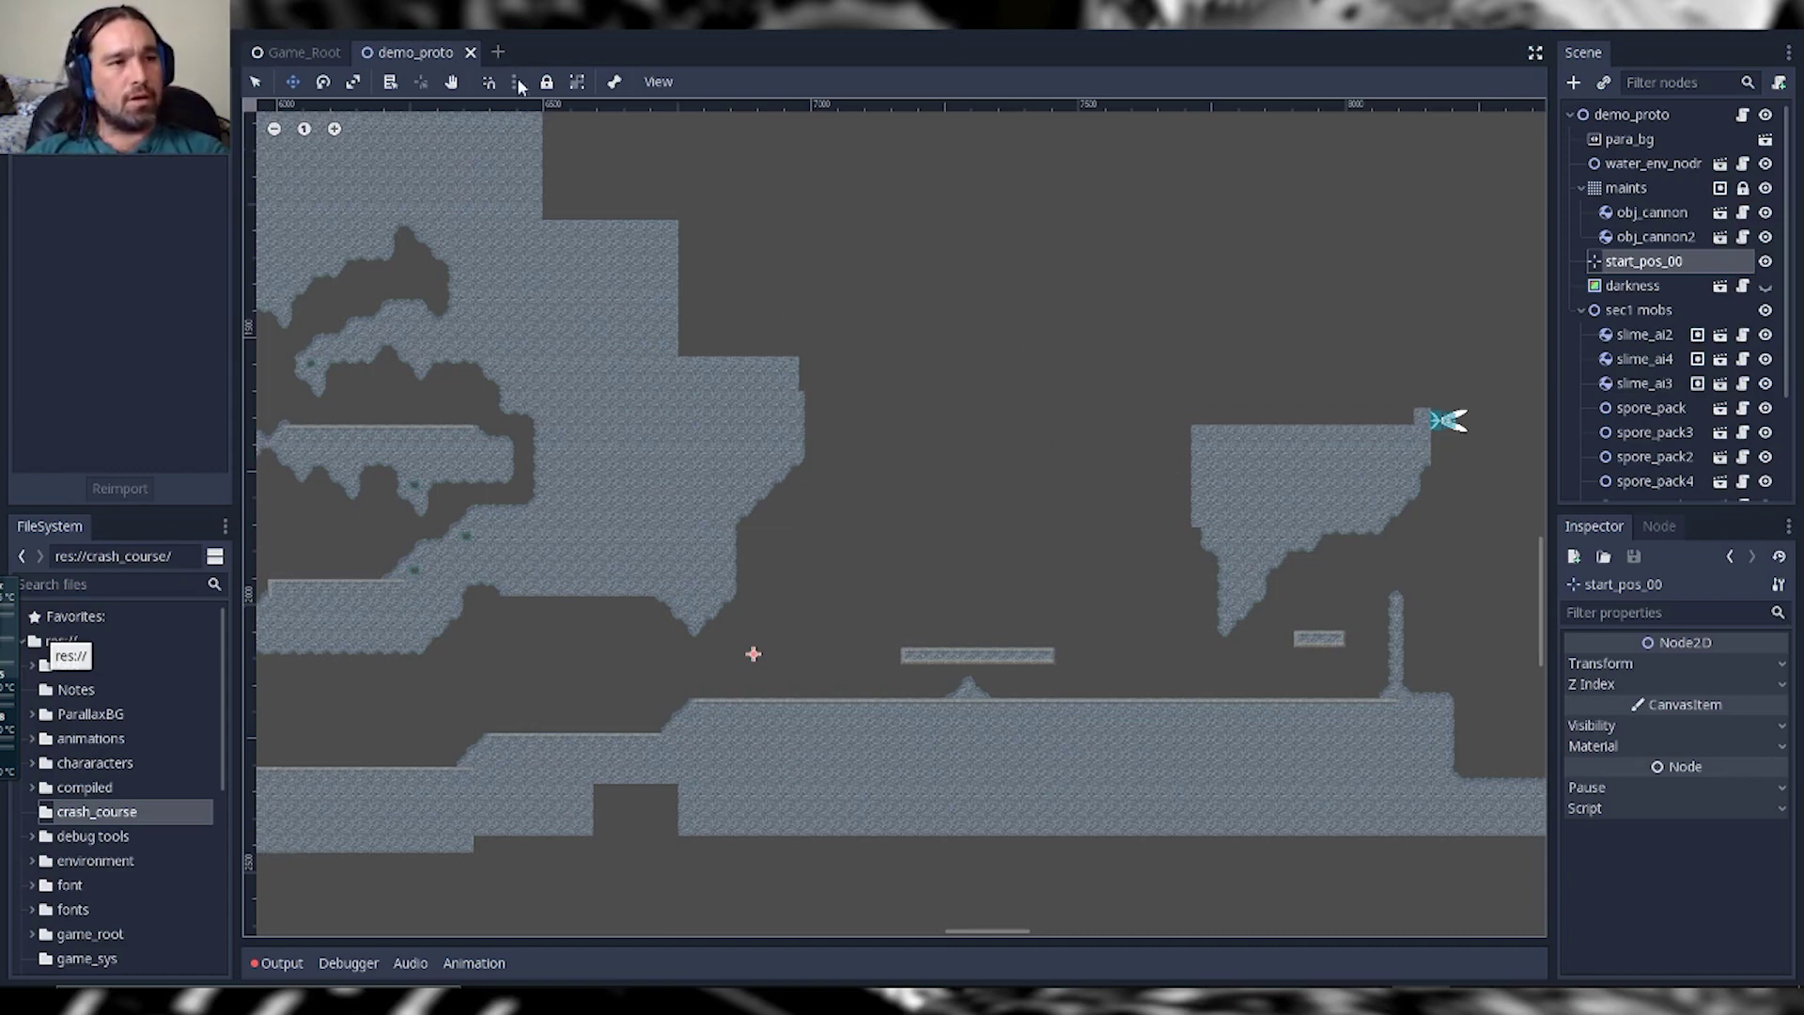
# Step: Create a new scene with a Light2D as its root node, renamed blitzlight
pyautogui.click(499, 53)
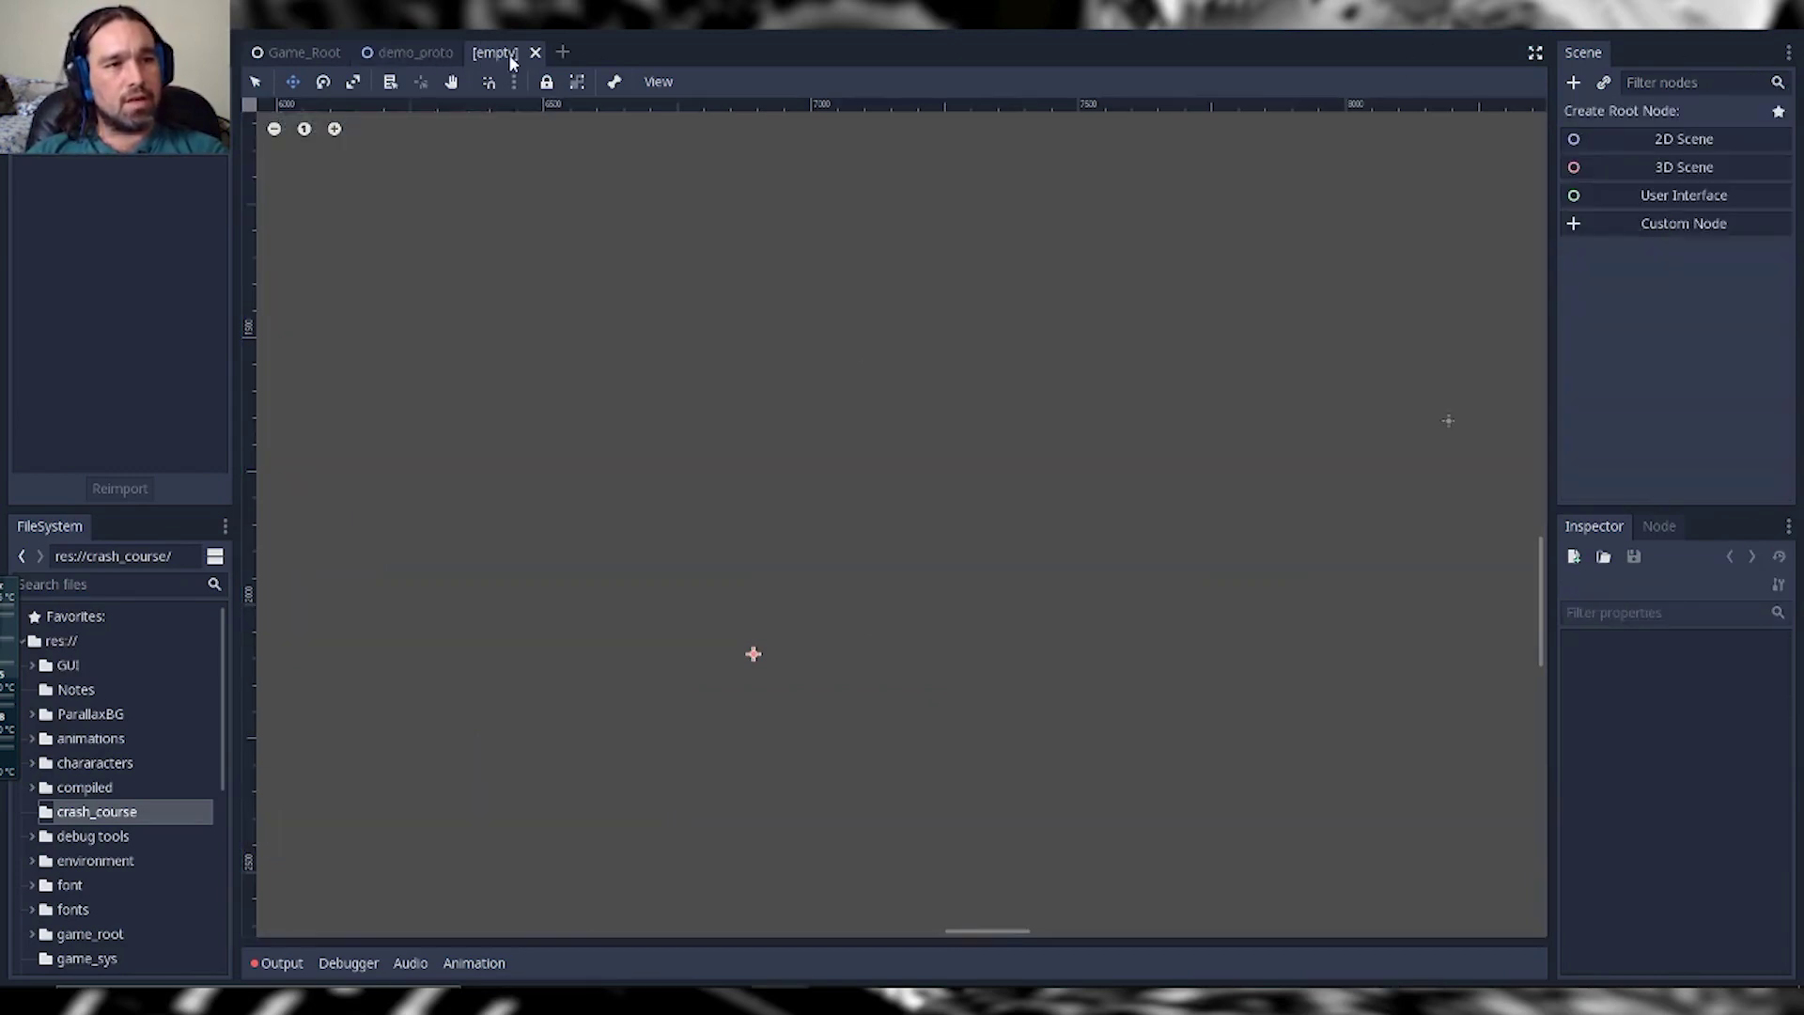
pyautogui.click(1574, 85)
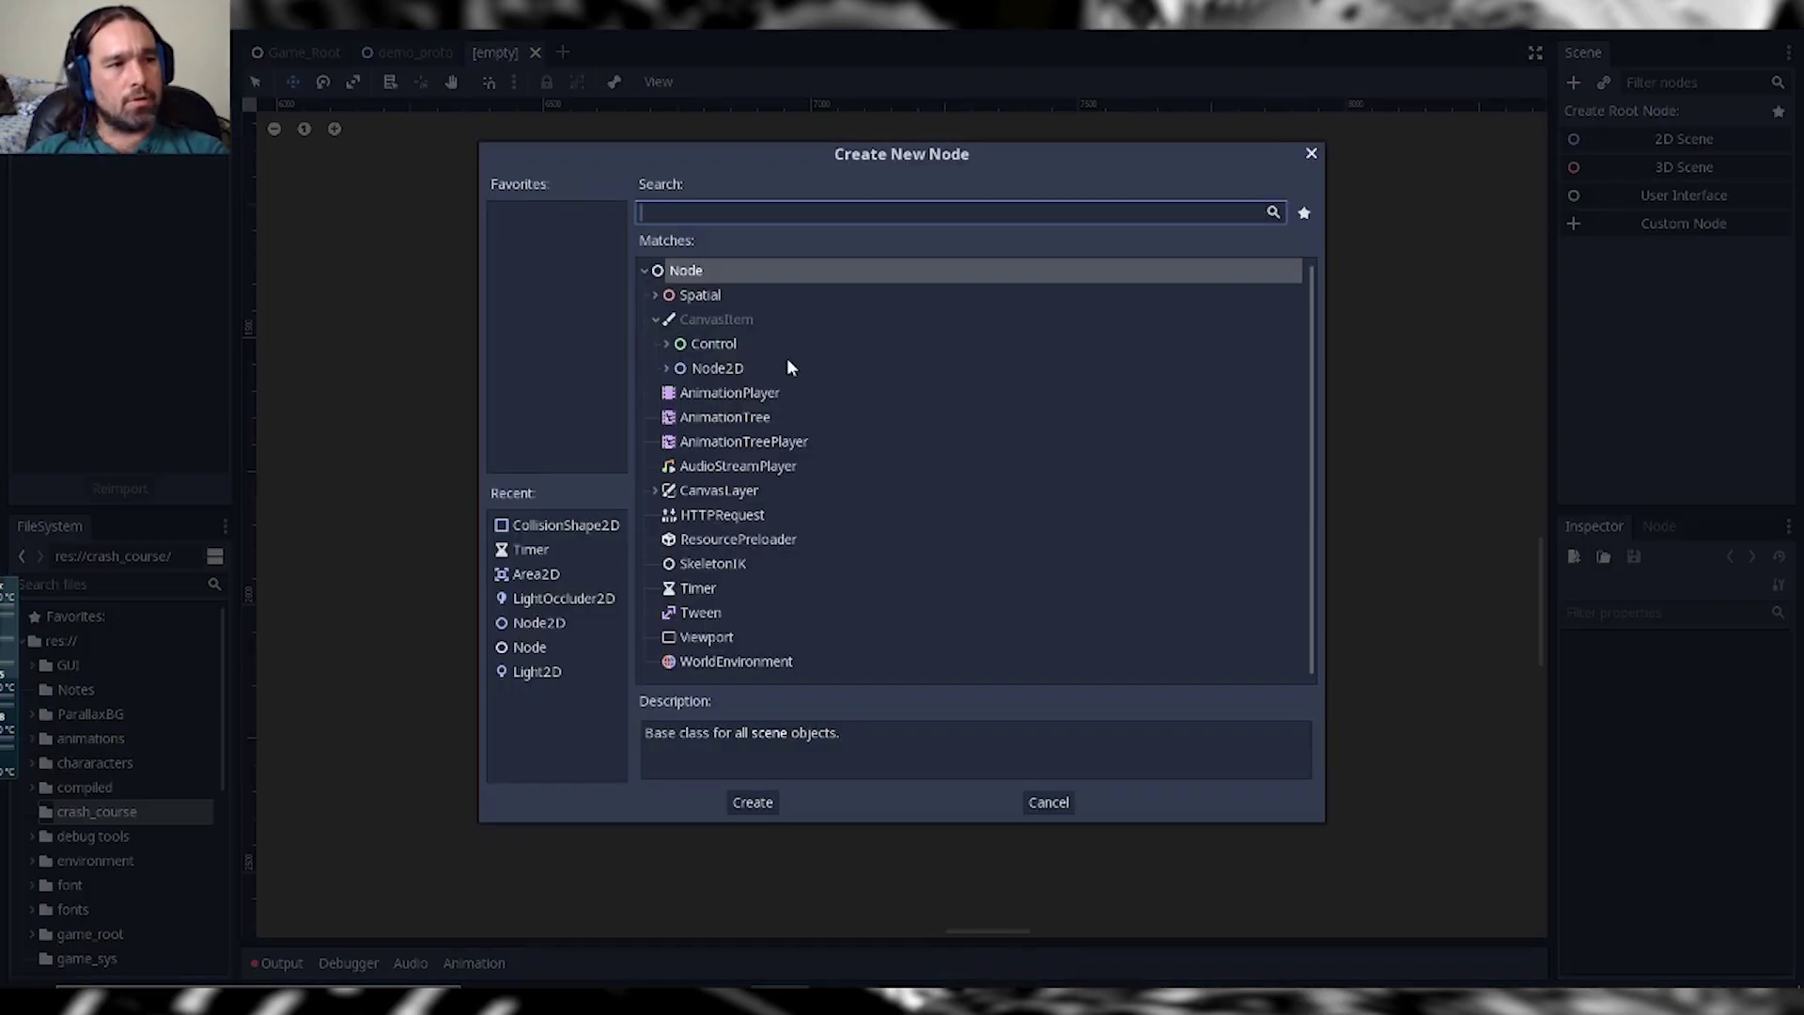
pyautogui.click(537, 672)
pyautogui.click(764, 802)
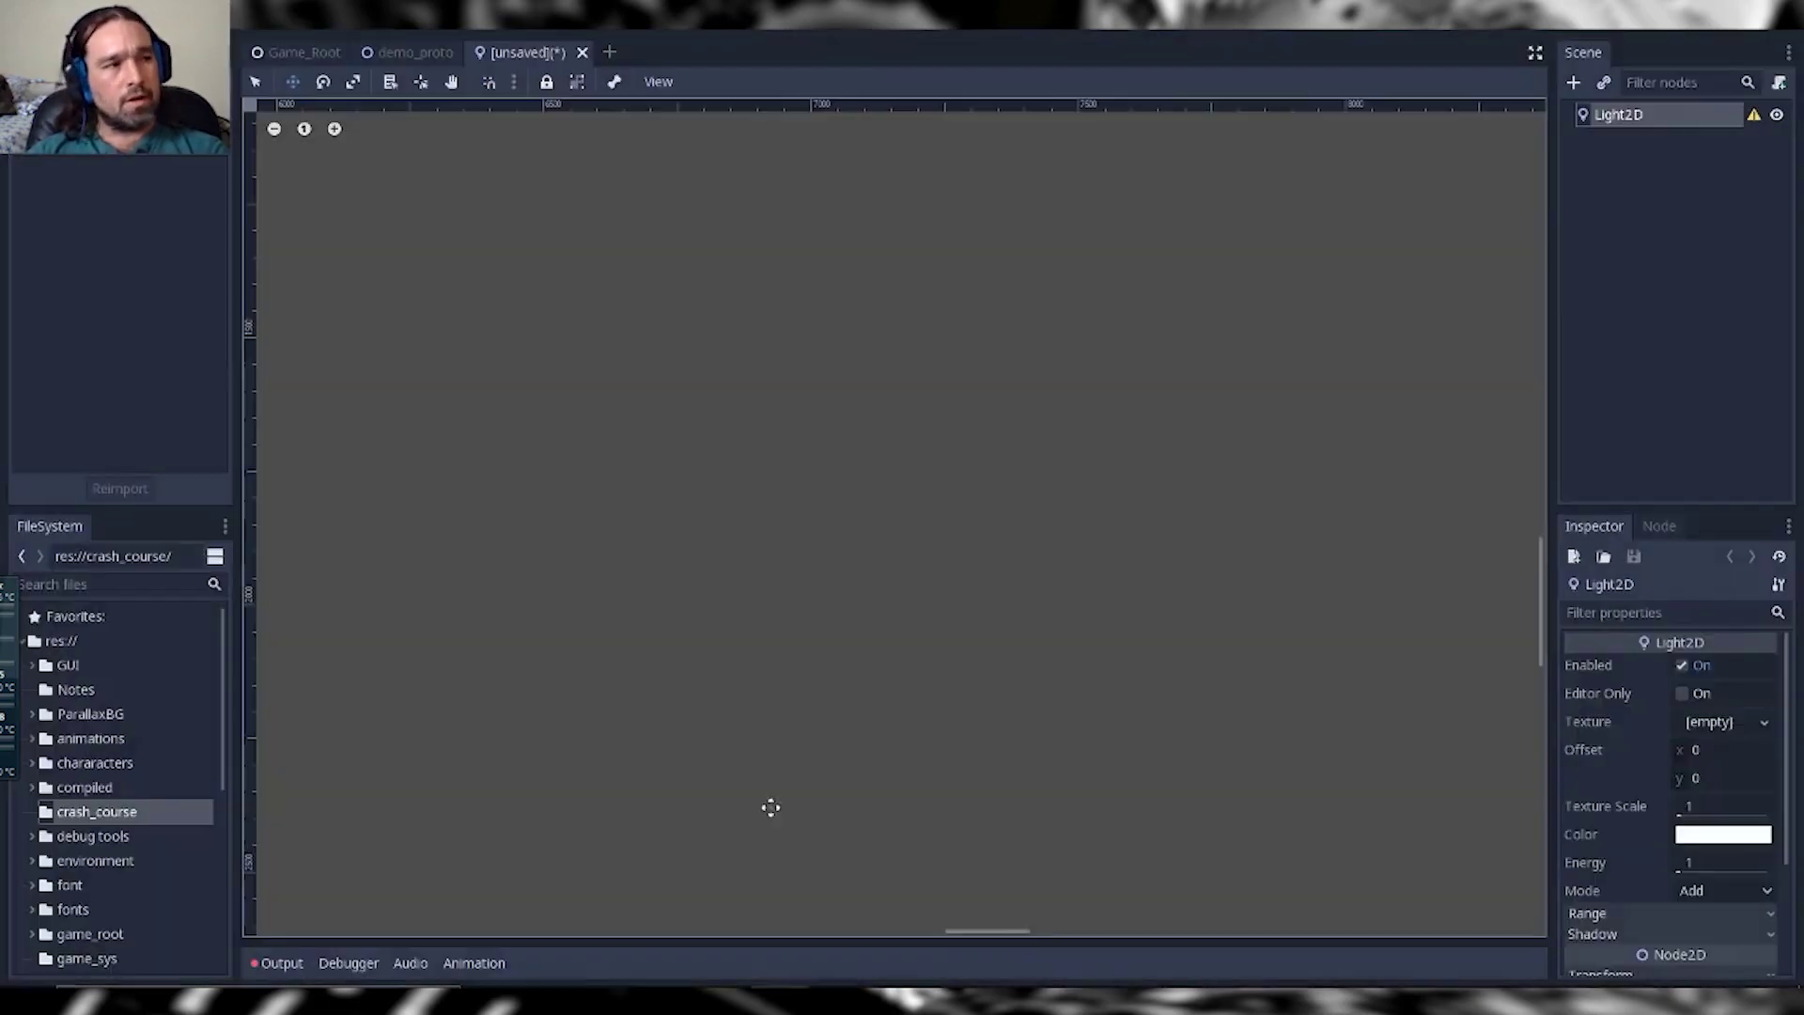
pyautogui.doubleClick(1661, 116)
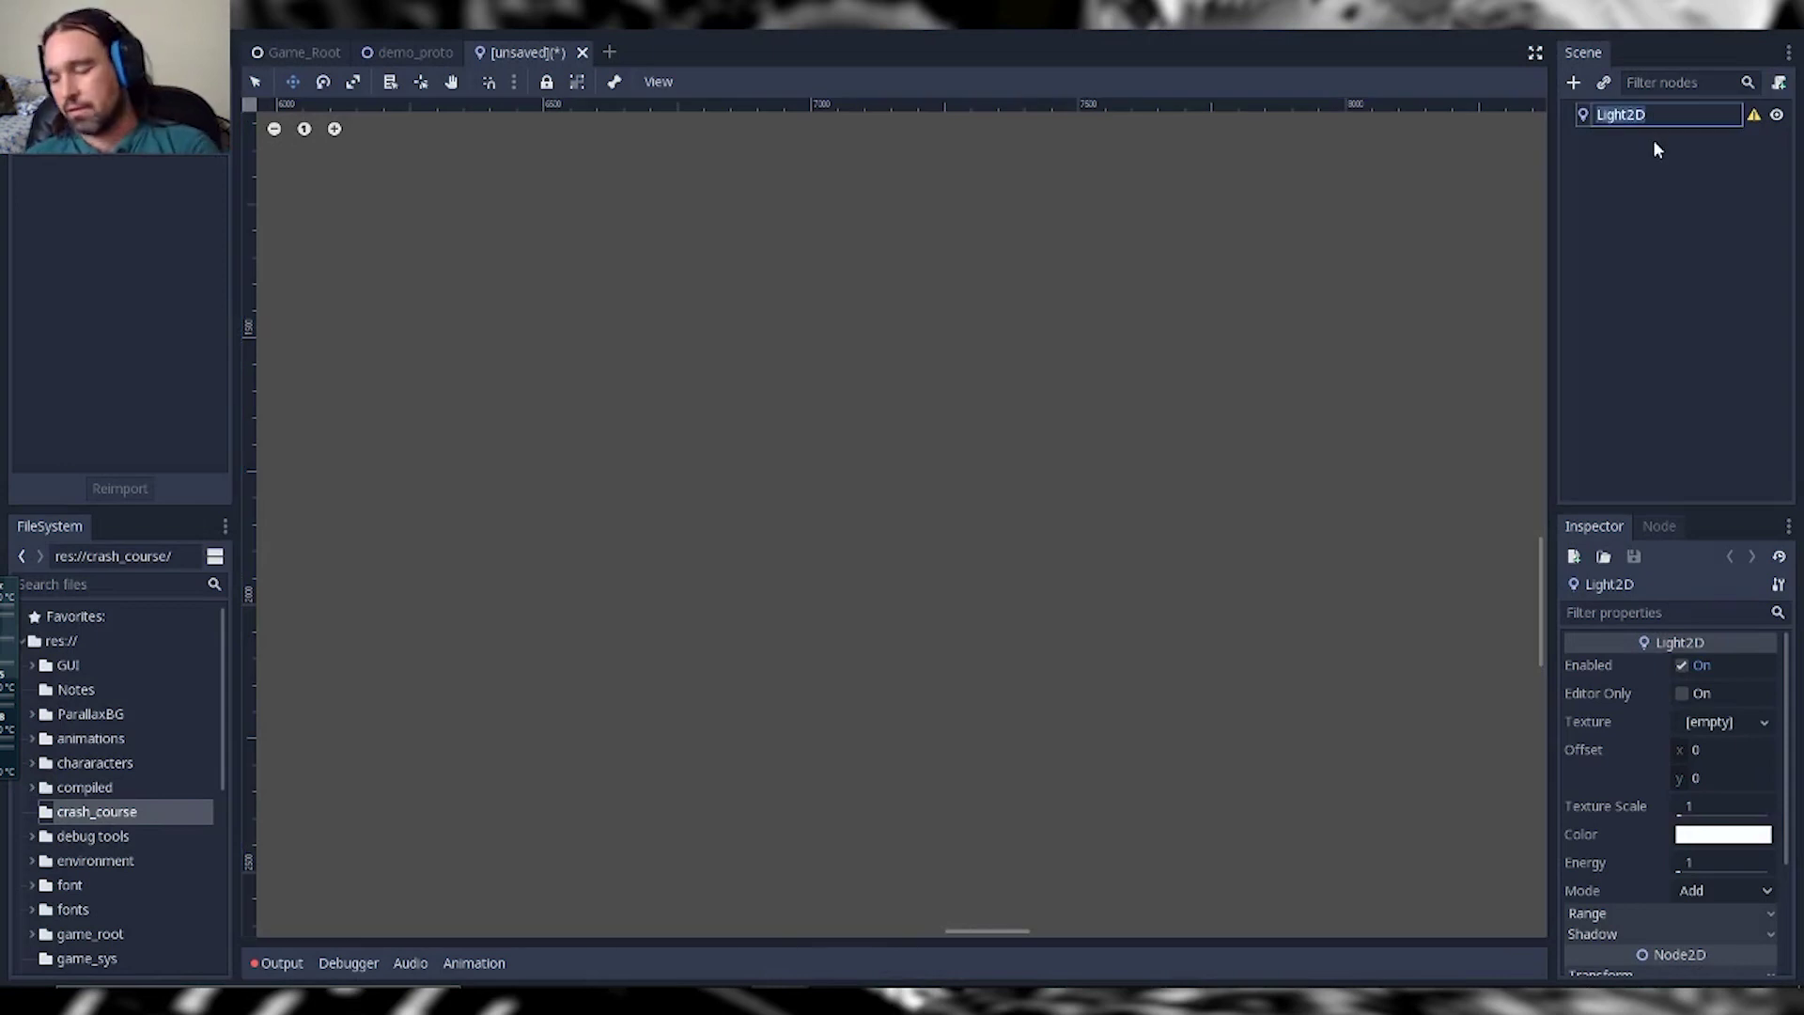
pyautogui.write('blitzlight')
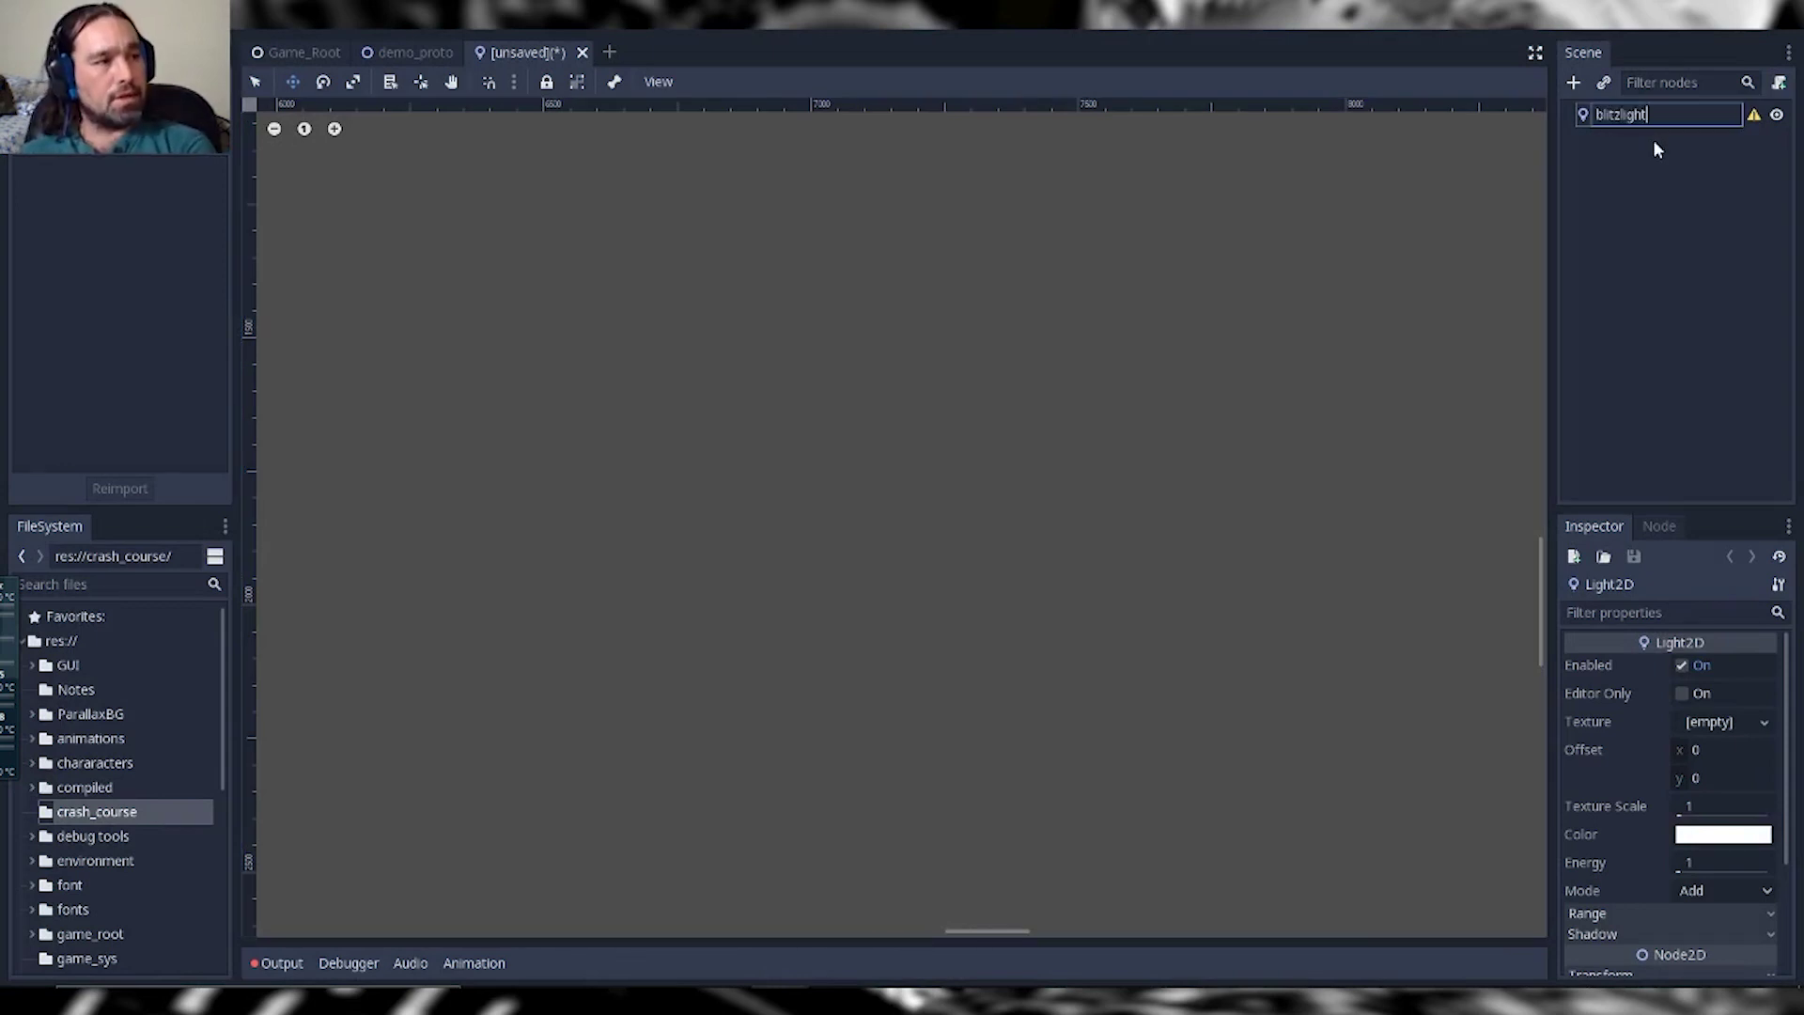
pyautogui.press('Return')
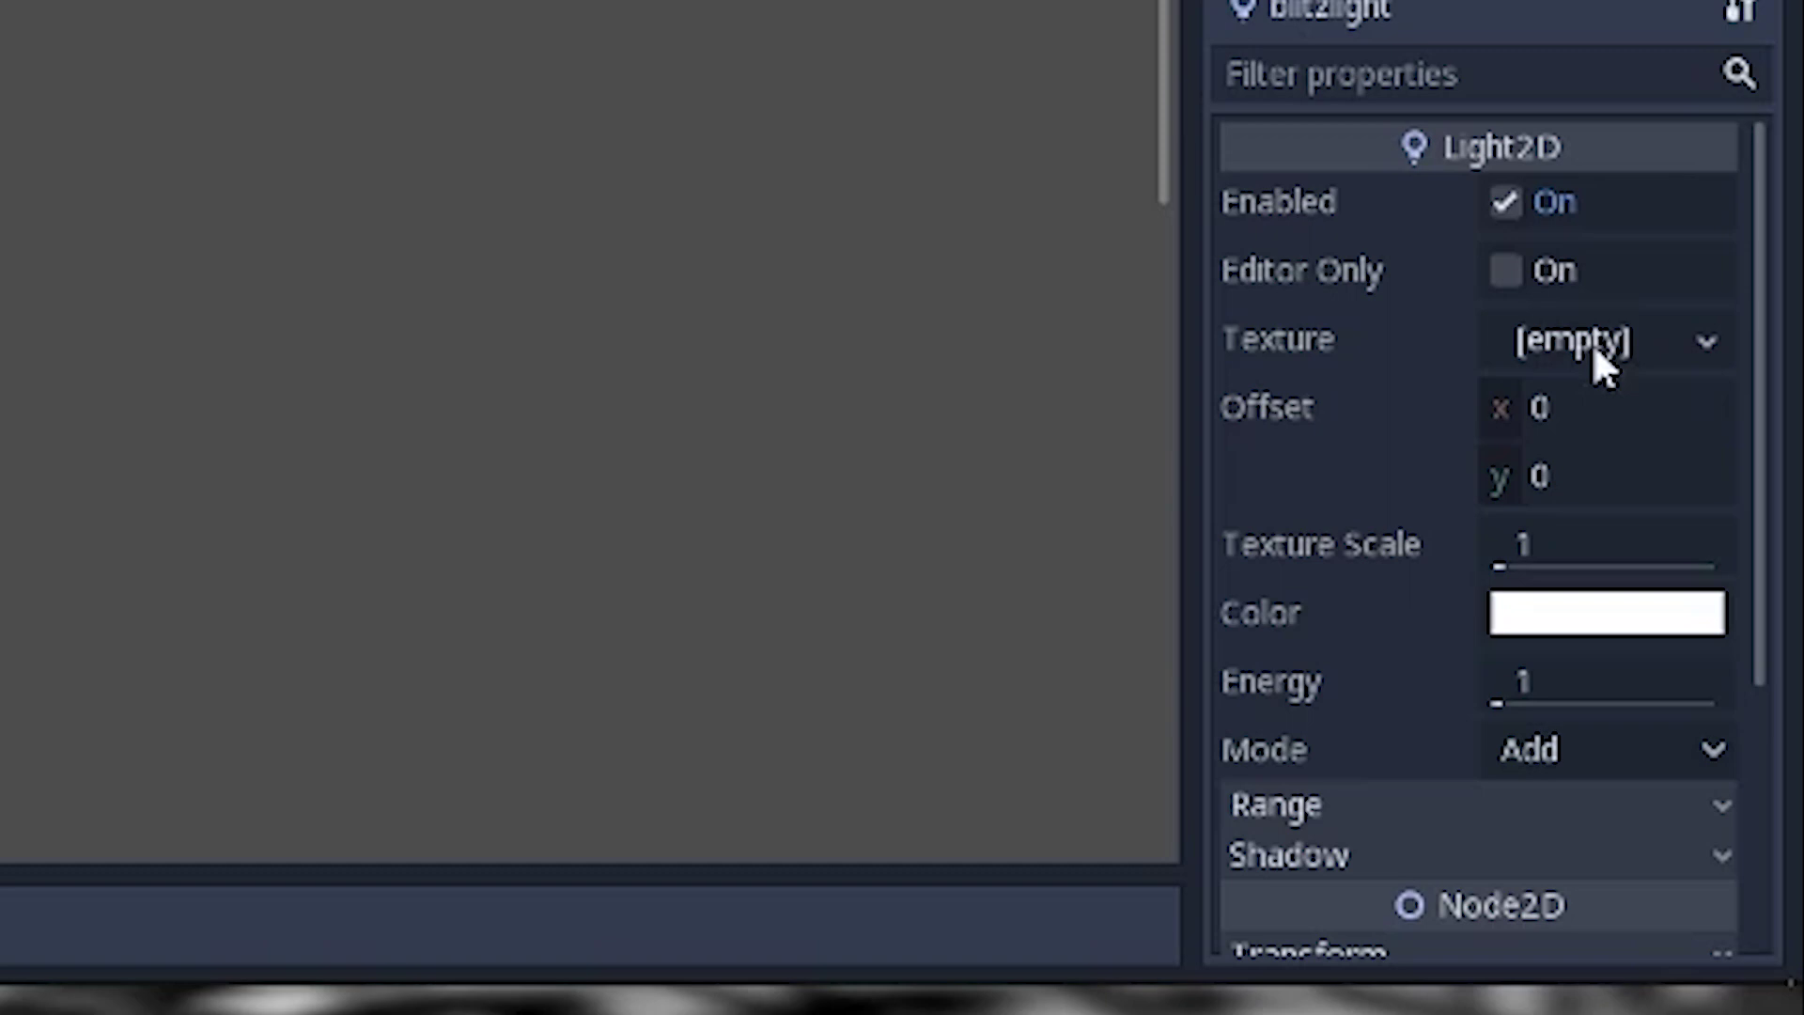
# Step: Load eye_glow_64.png from environment/lighting/Optimized as the blitzlight texture
pyautogui.click(1697, 348)
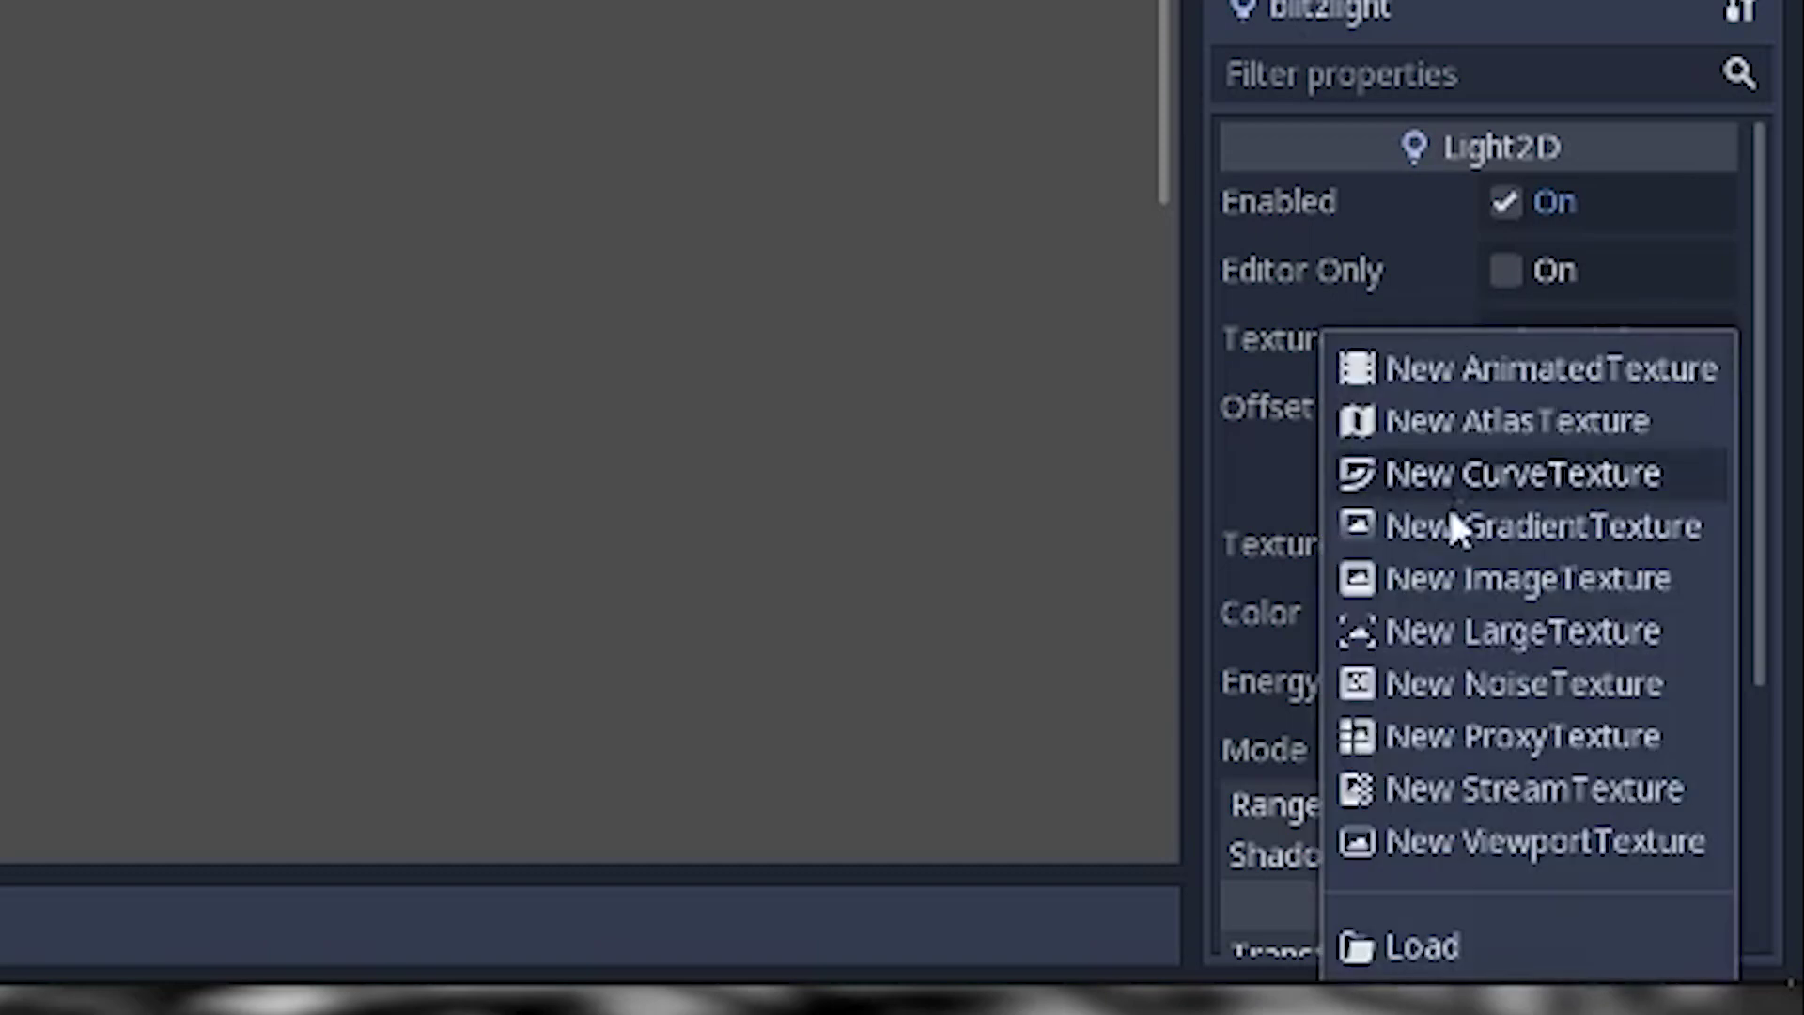
pyautogui.click(1457, 938)
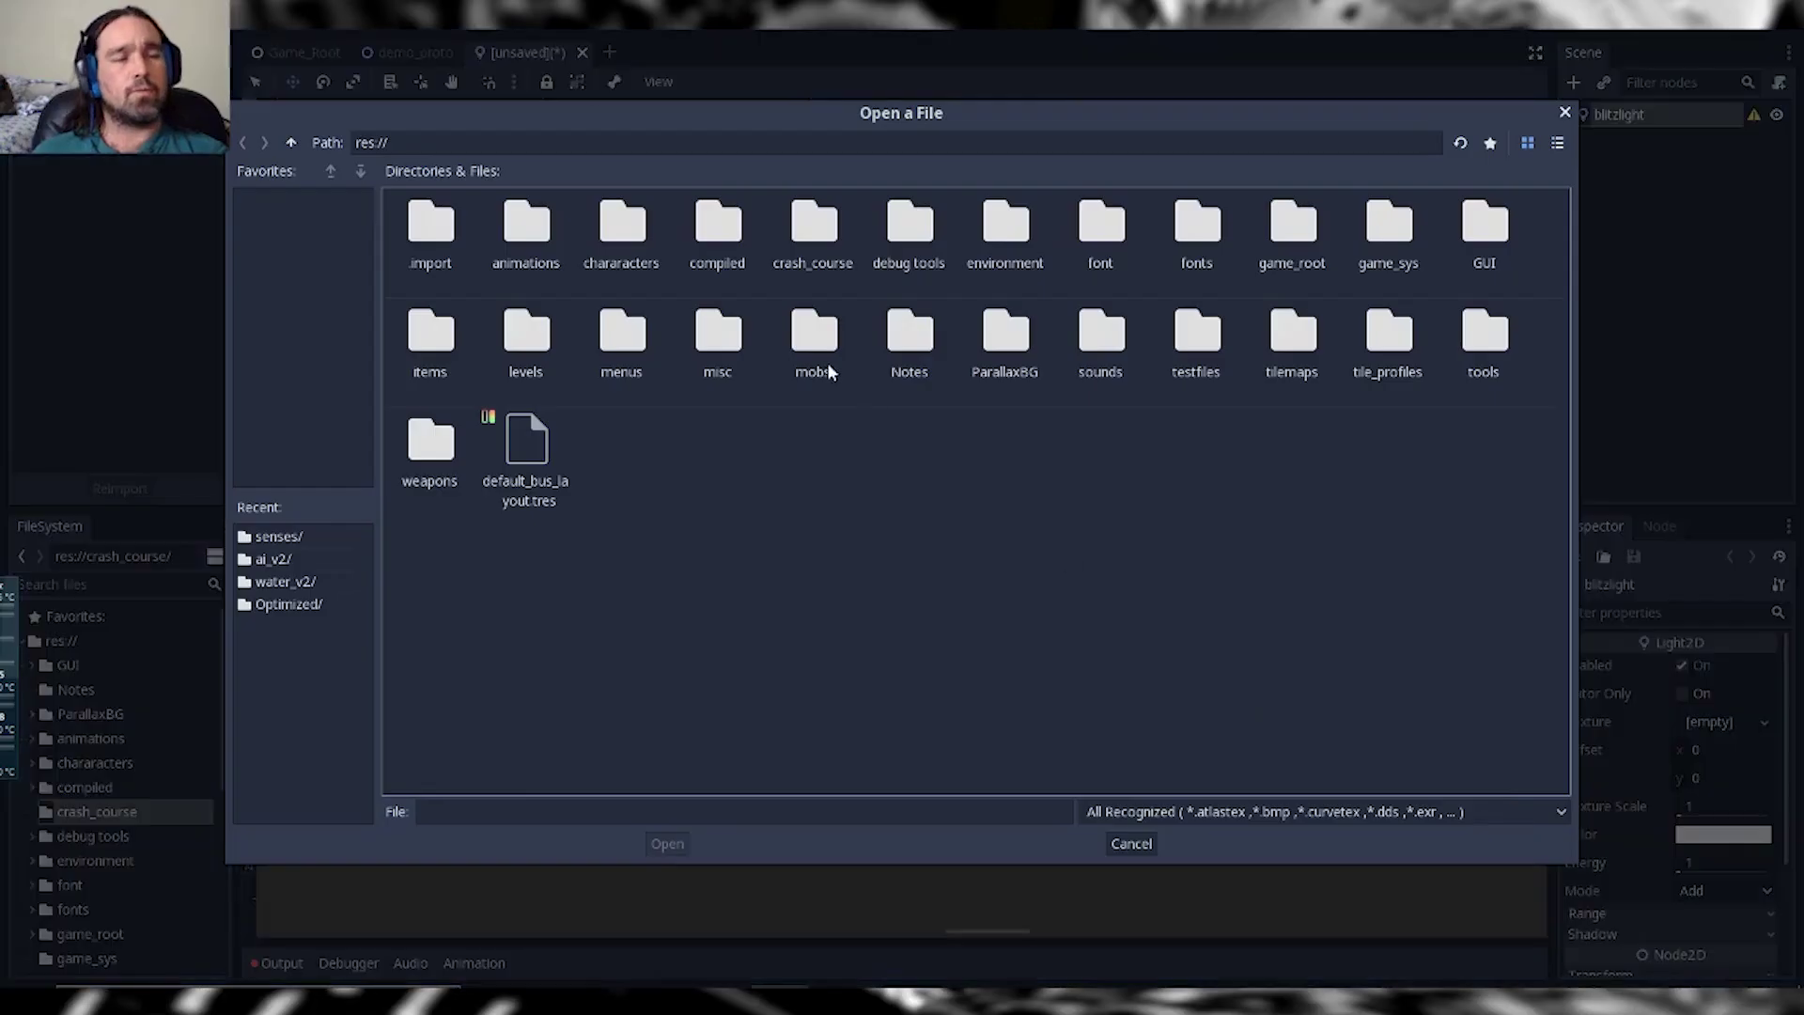
pyautogui.doubleClick(623, 230)
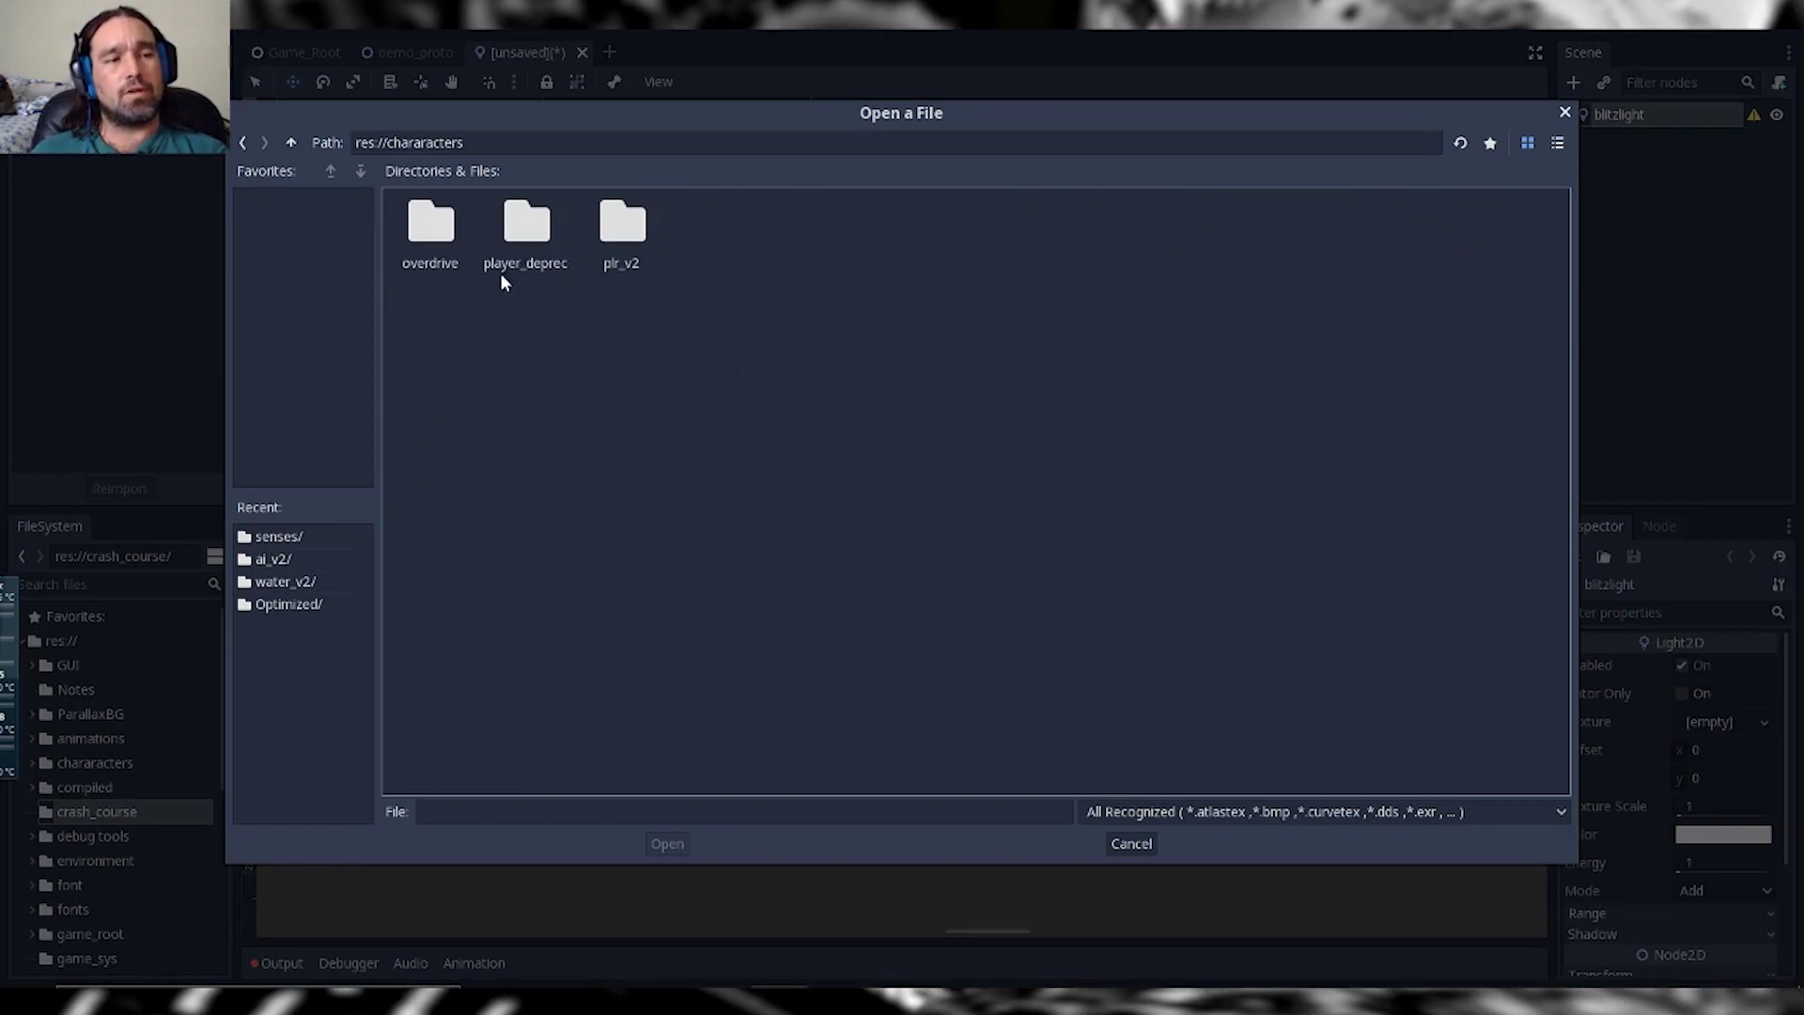
pyautogui.doubleClick(620, 226)
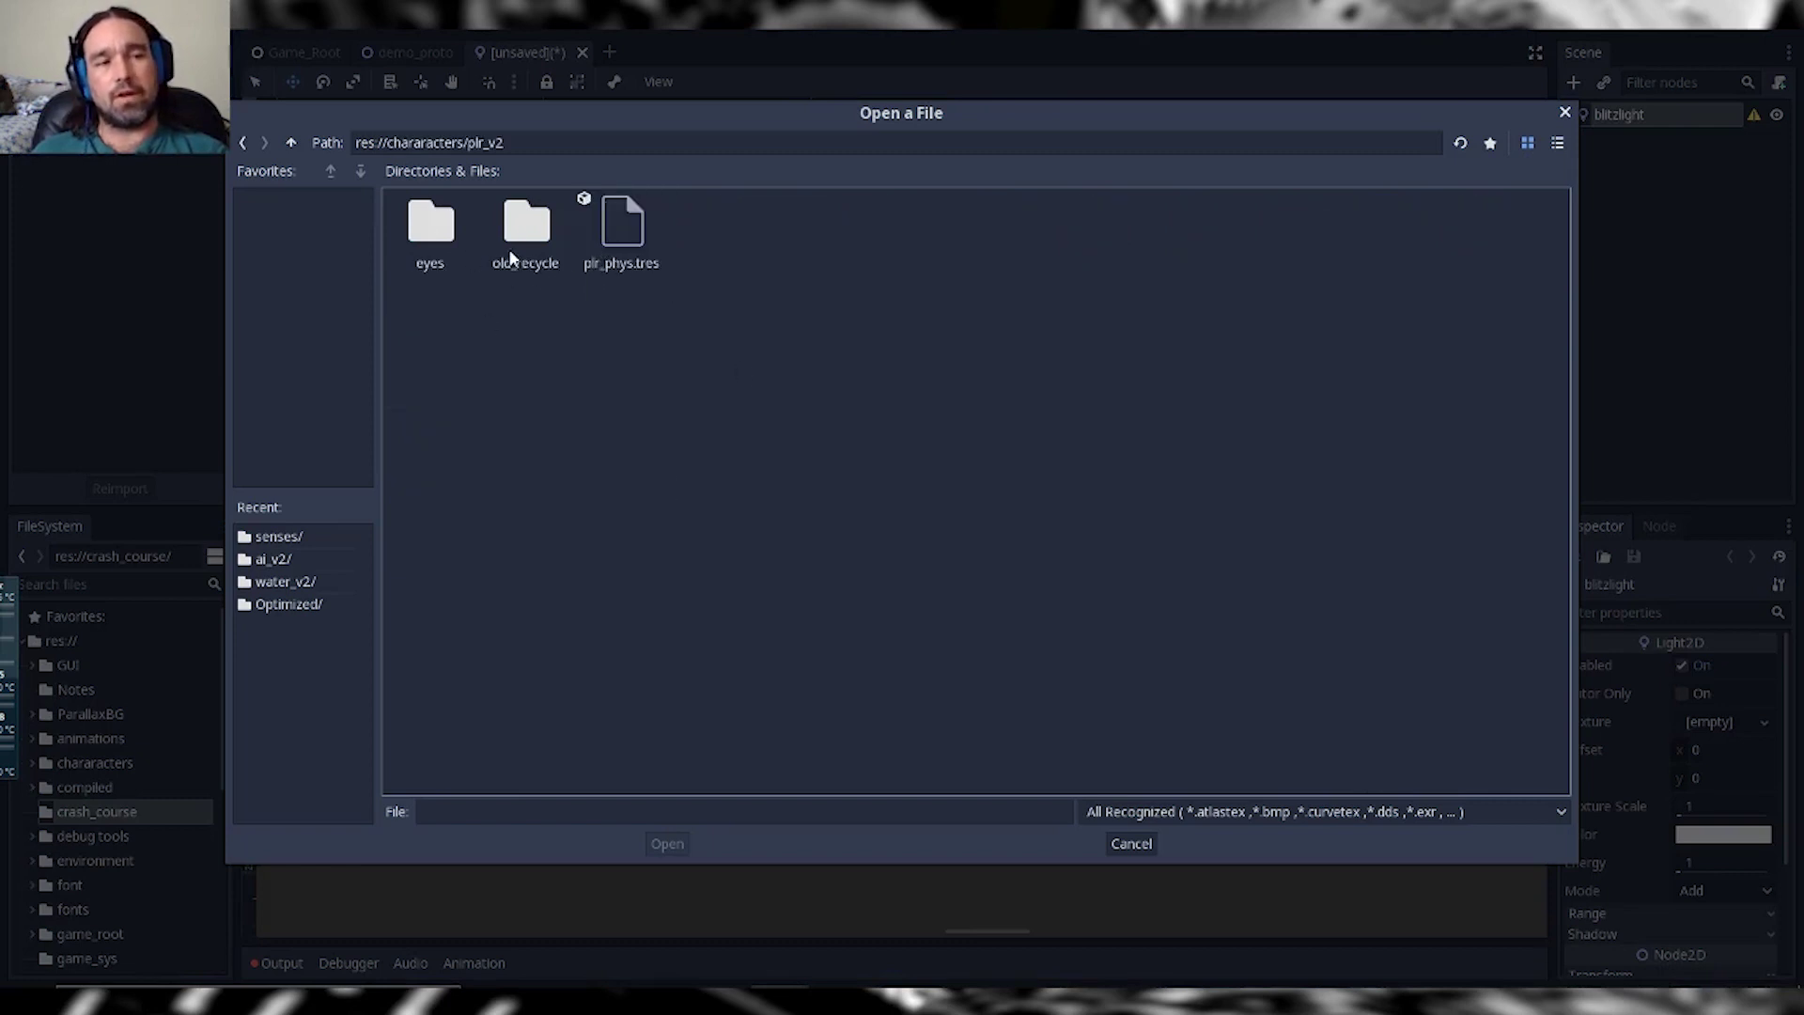
pyautogui.click(291, 142)
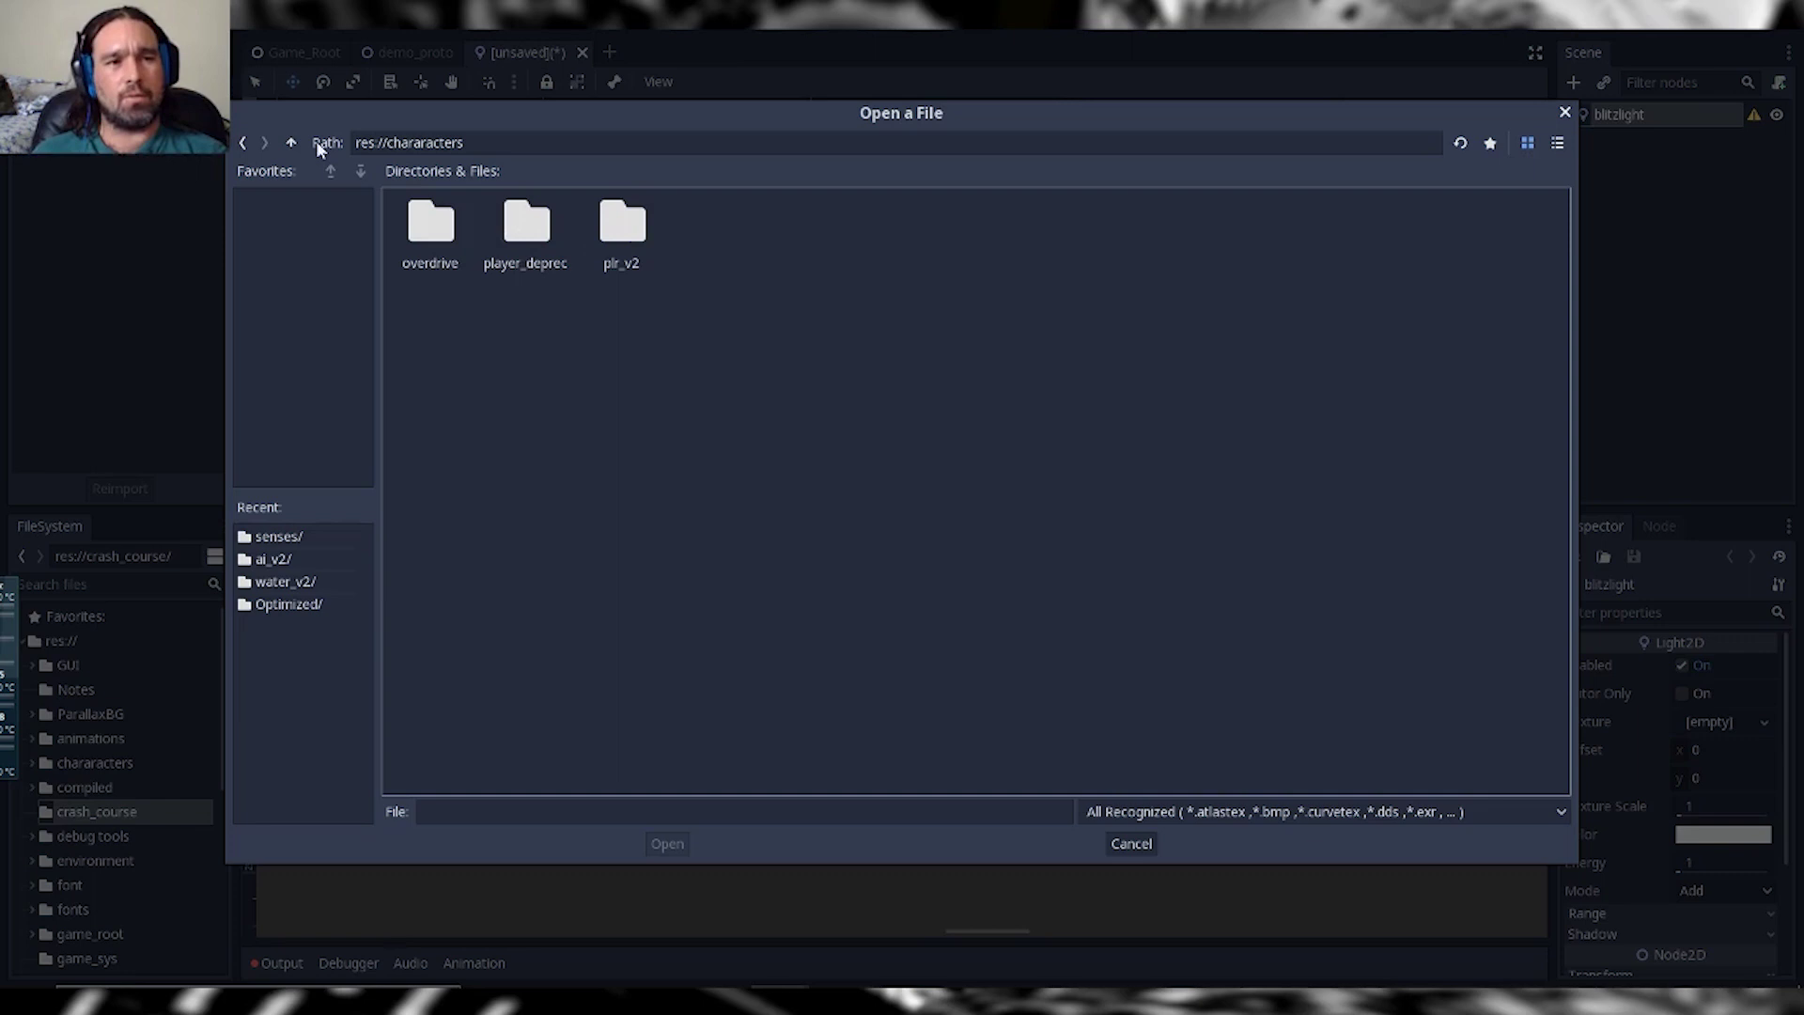
pyautogui.click(292, 142)
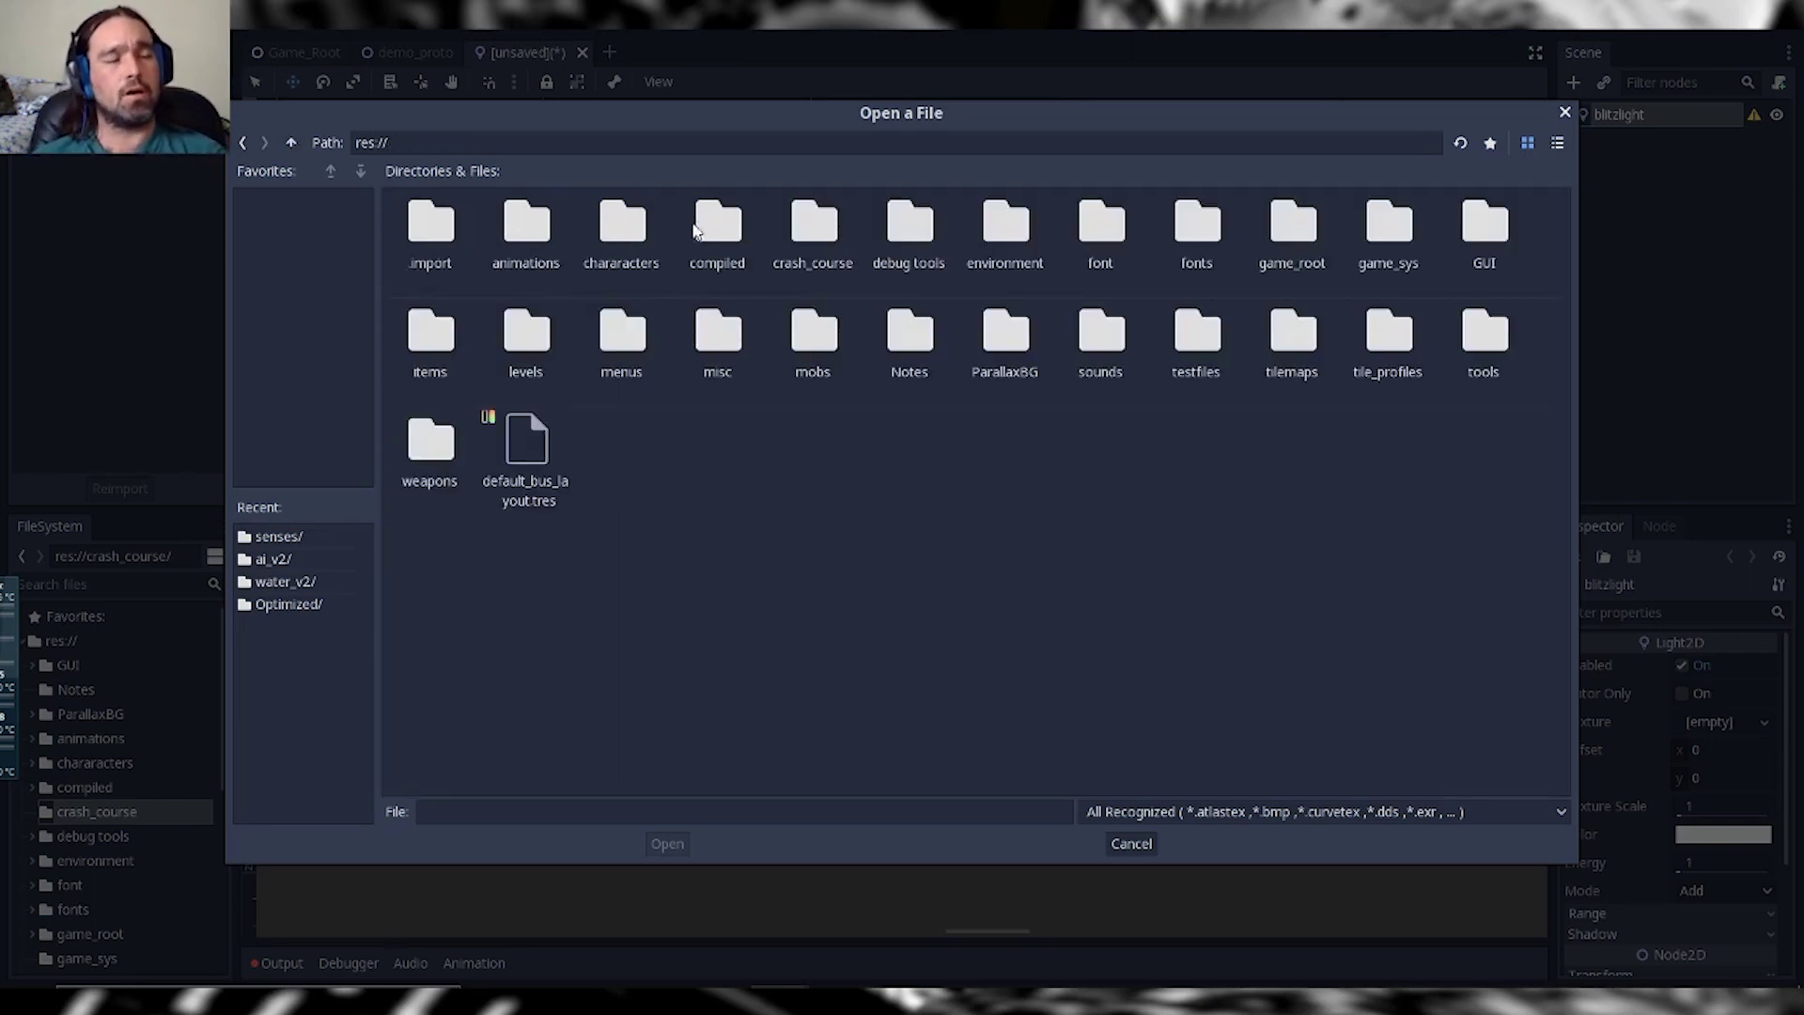
pyautogui.doubleClick(624, 233)
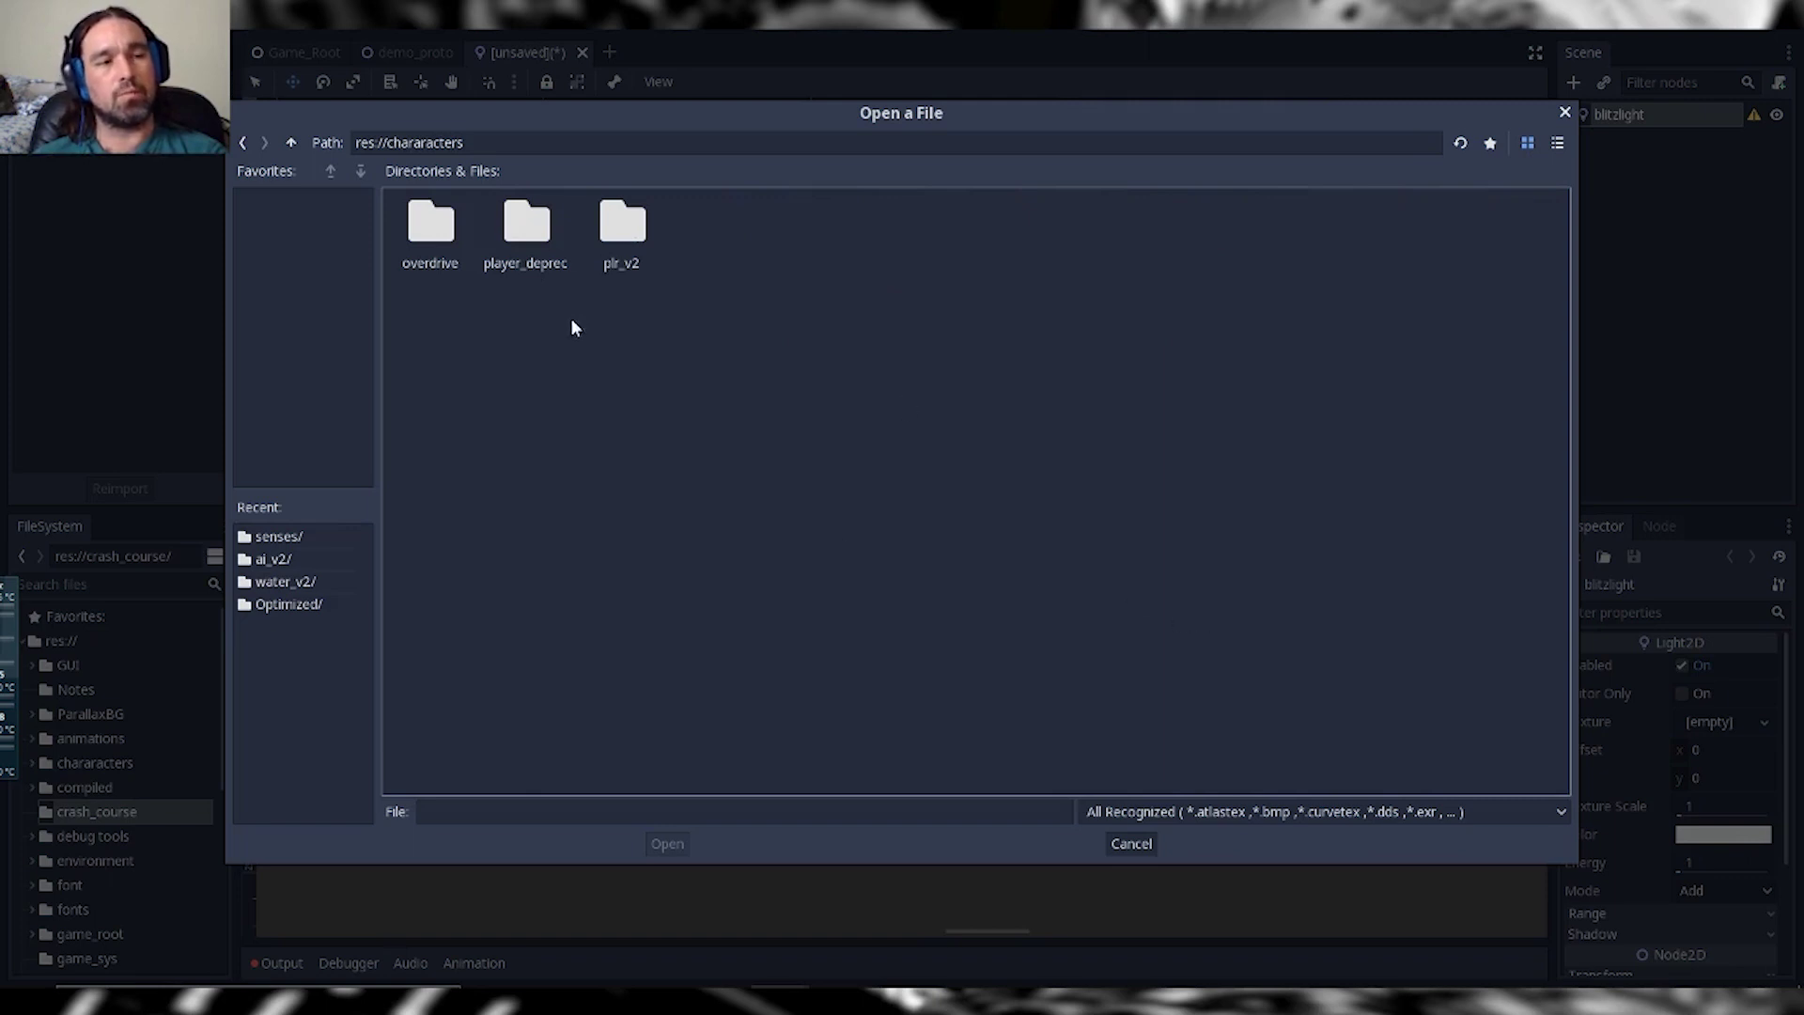
pyautogui.doubleClick(620, 265)
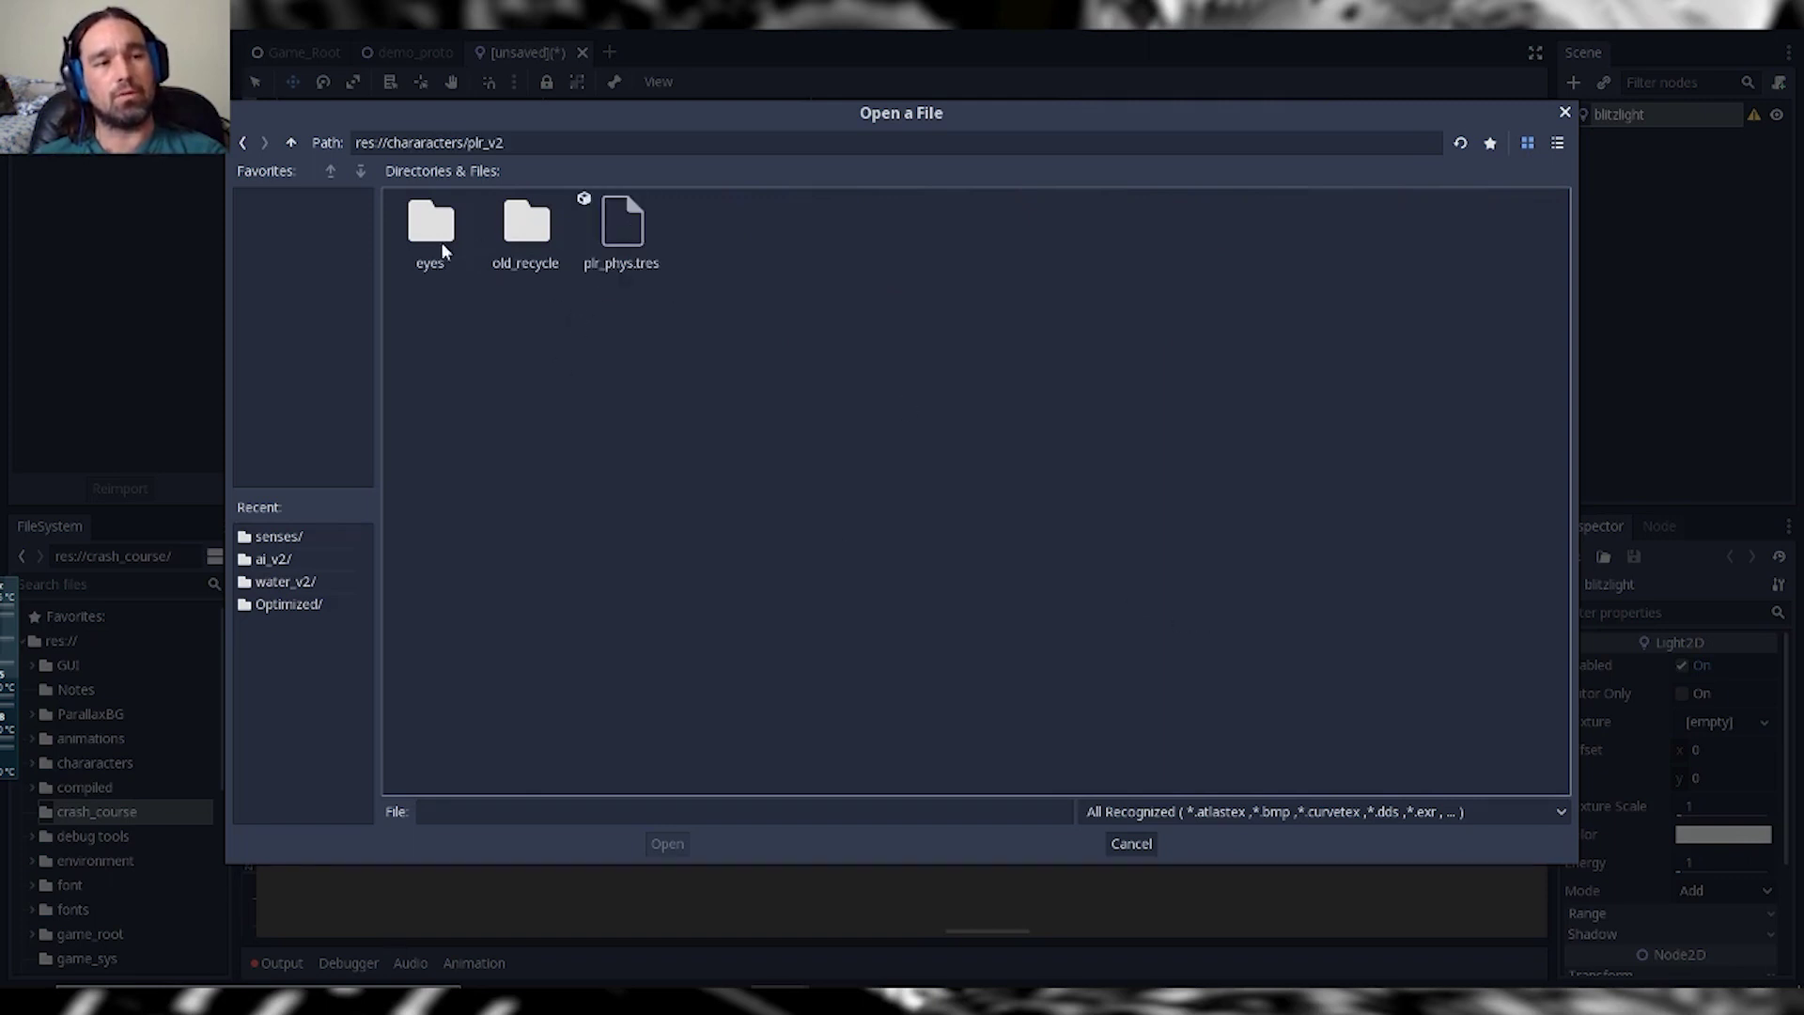
pyautogui.click(292, 144)
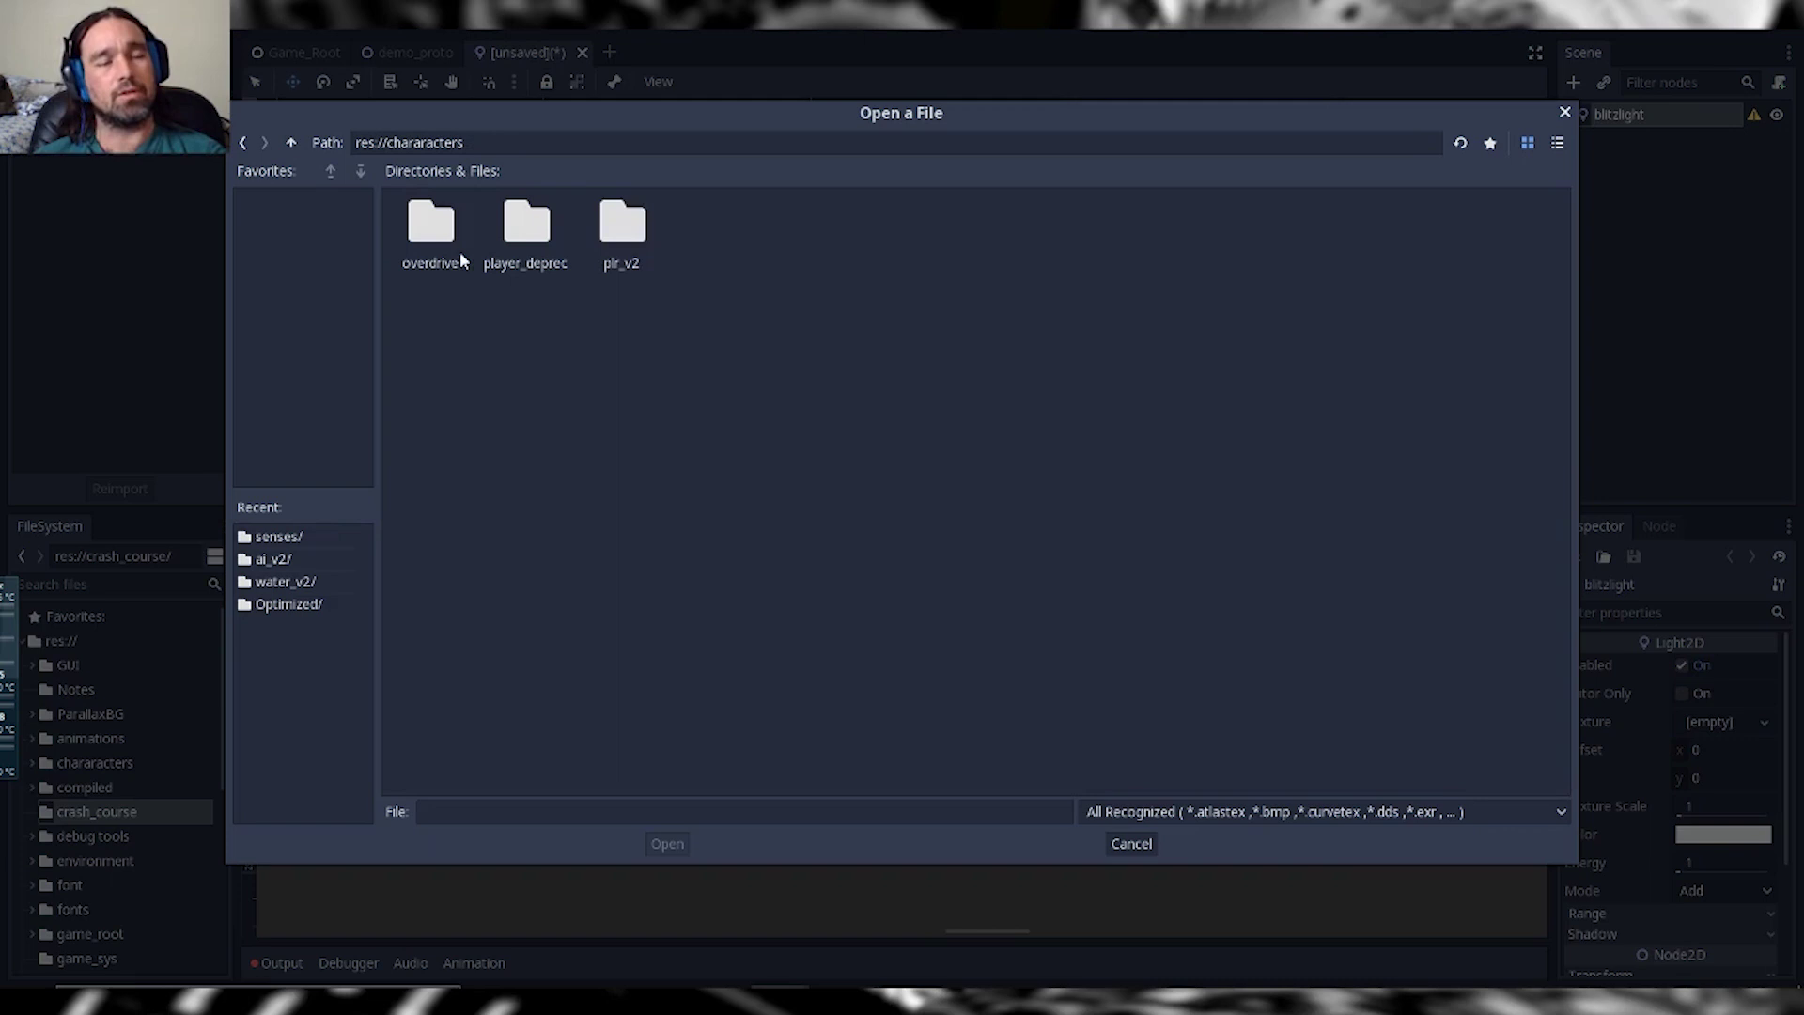
pyautogui.click(288, 604)
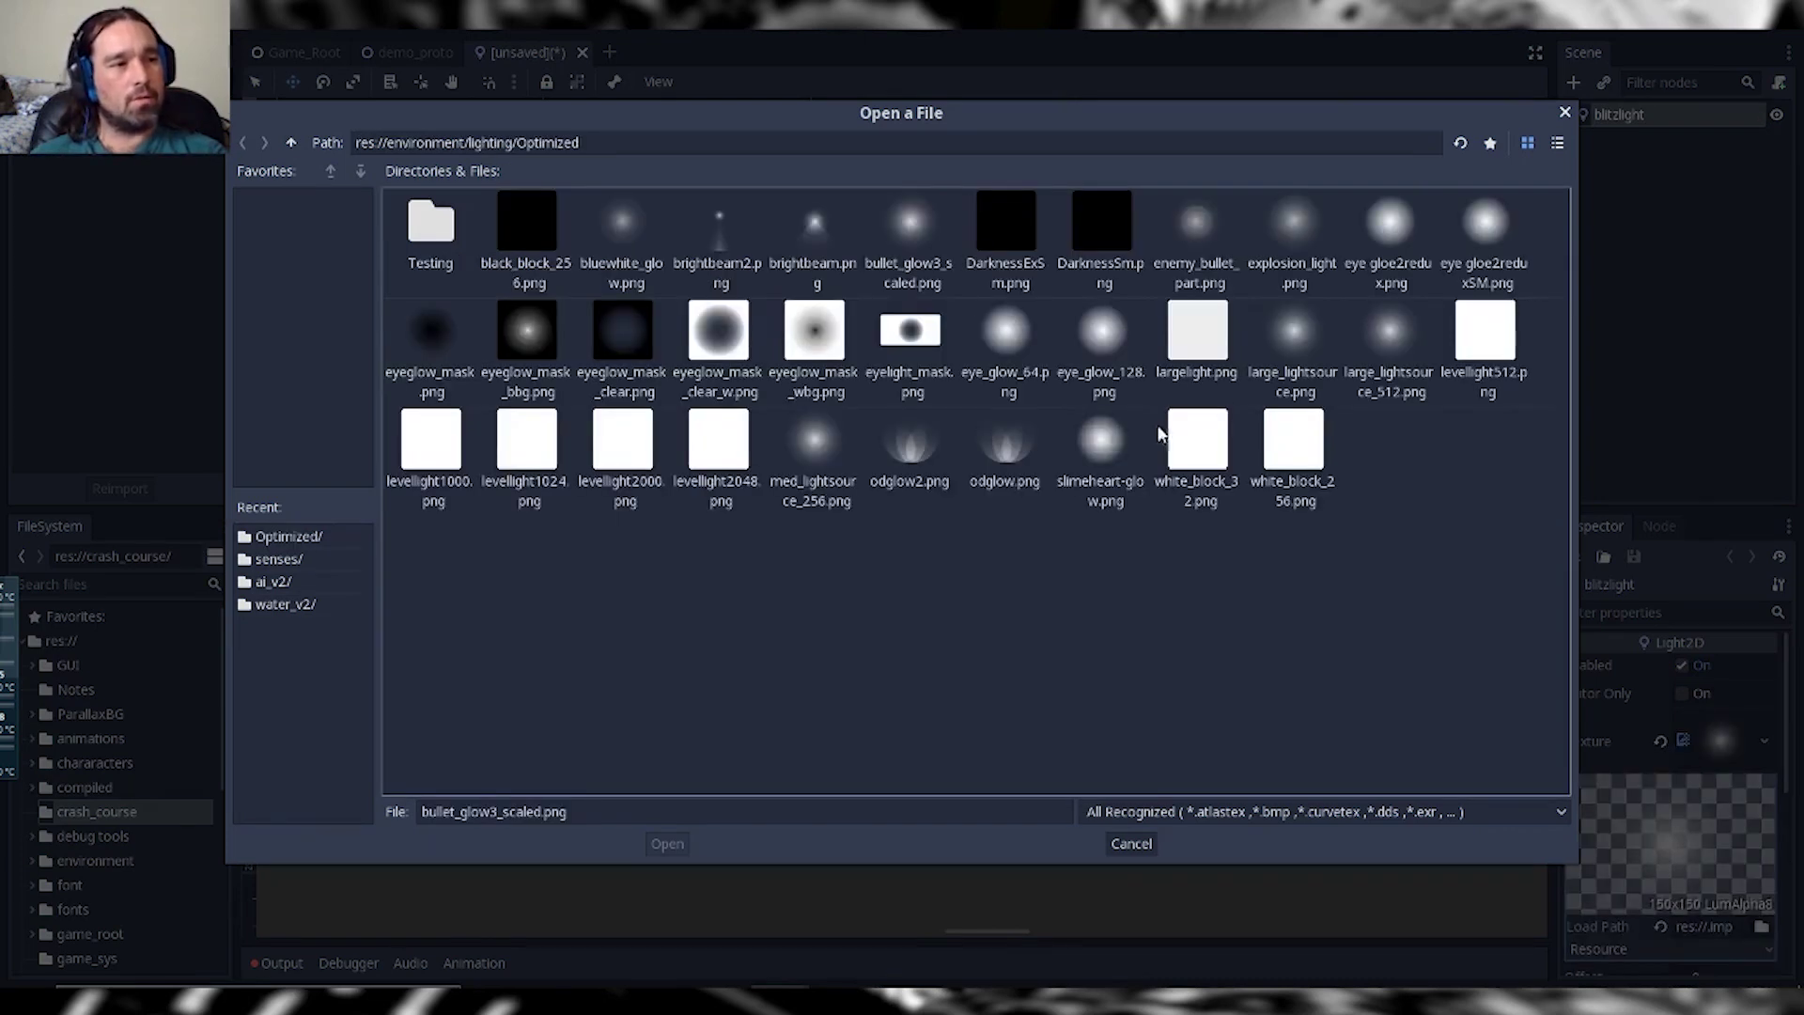
pyautogui.click(1010, 331)
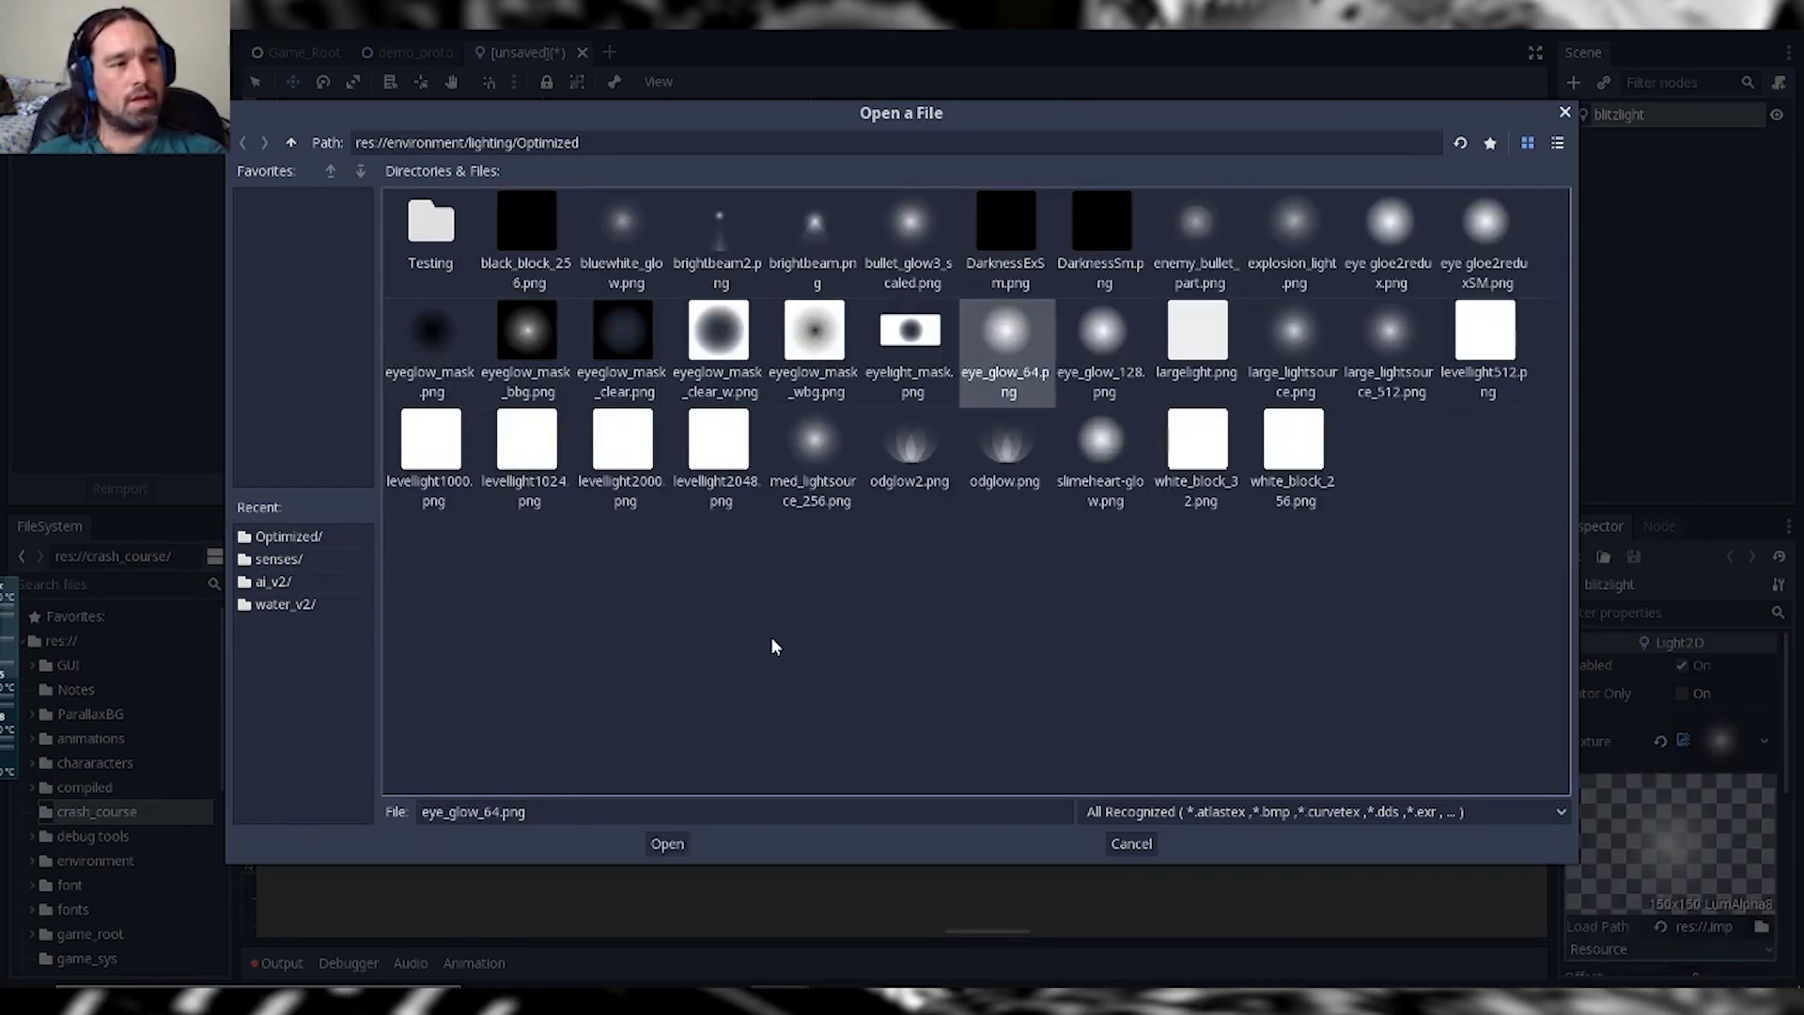
pyautogui.click(672, 849)
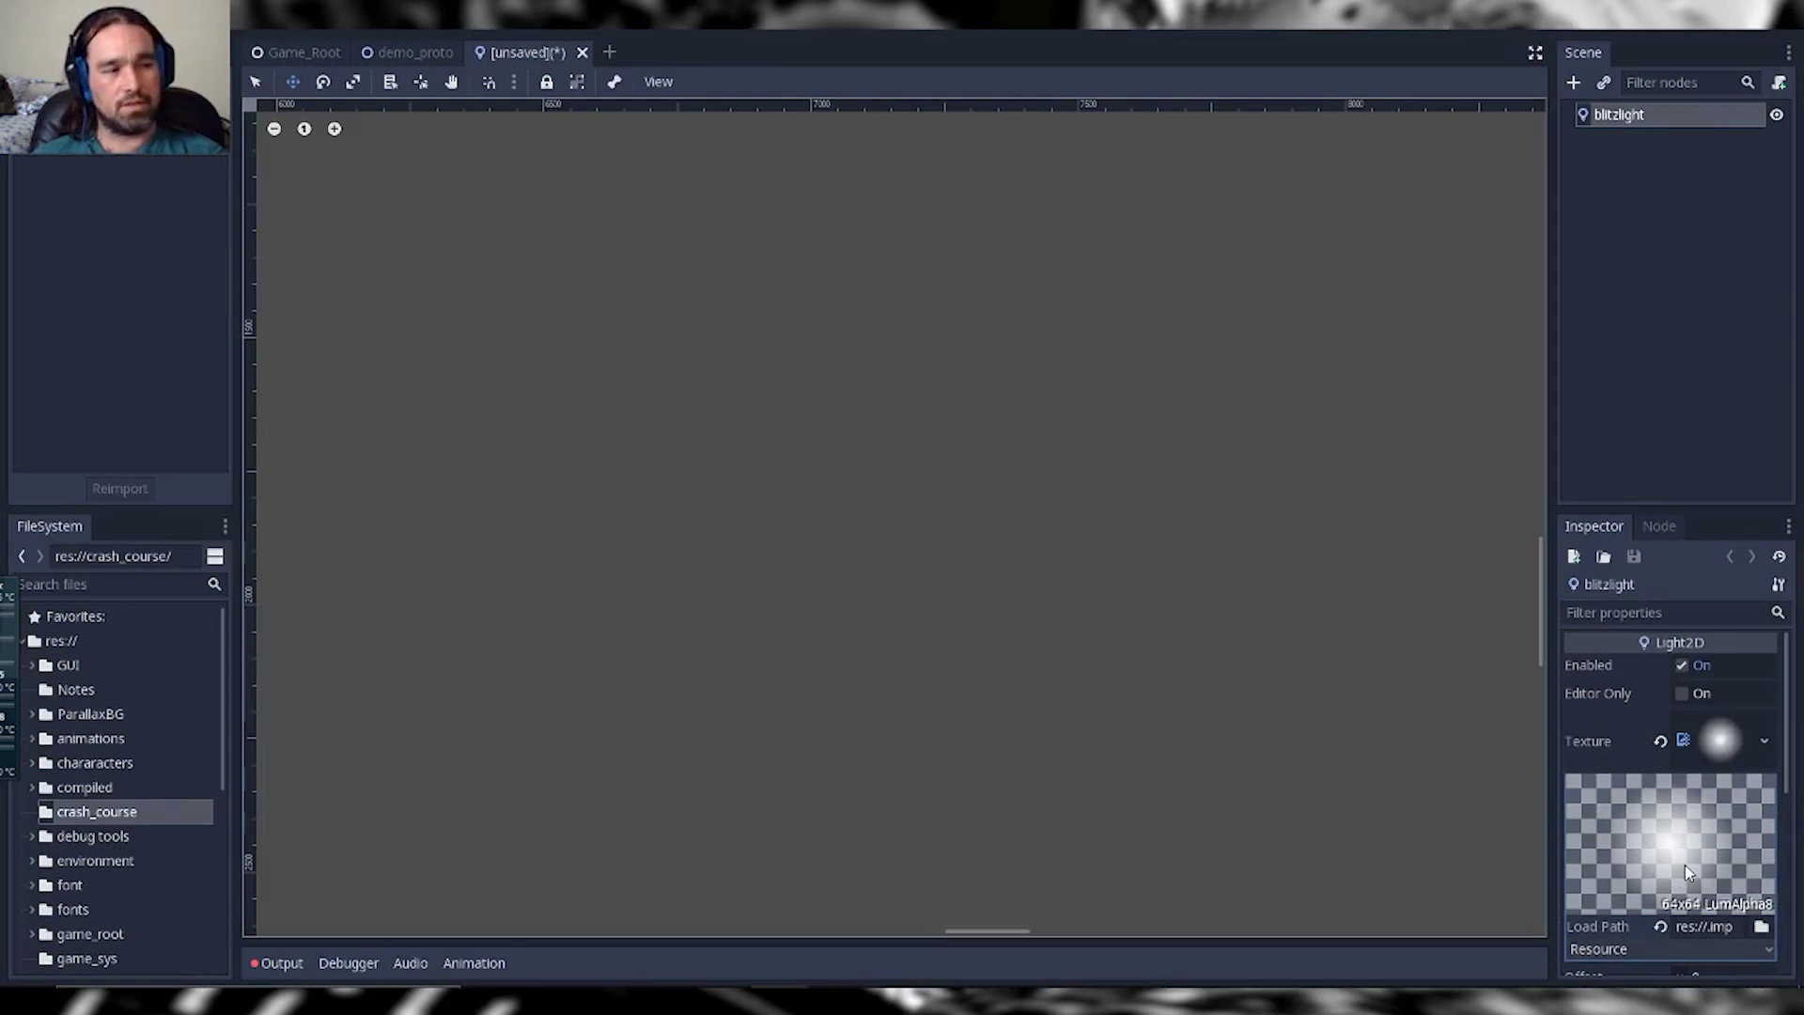
# Step: Deselect and reselect the blitzlight node, scrolling down through its Inspector properties
pyautogui.click(1604, 178)
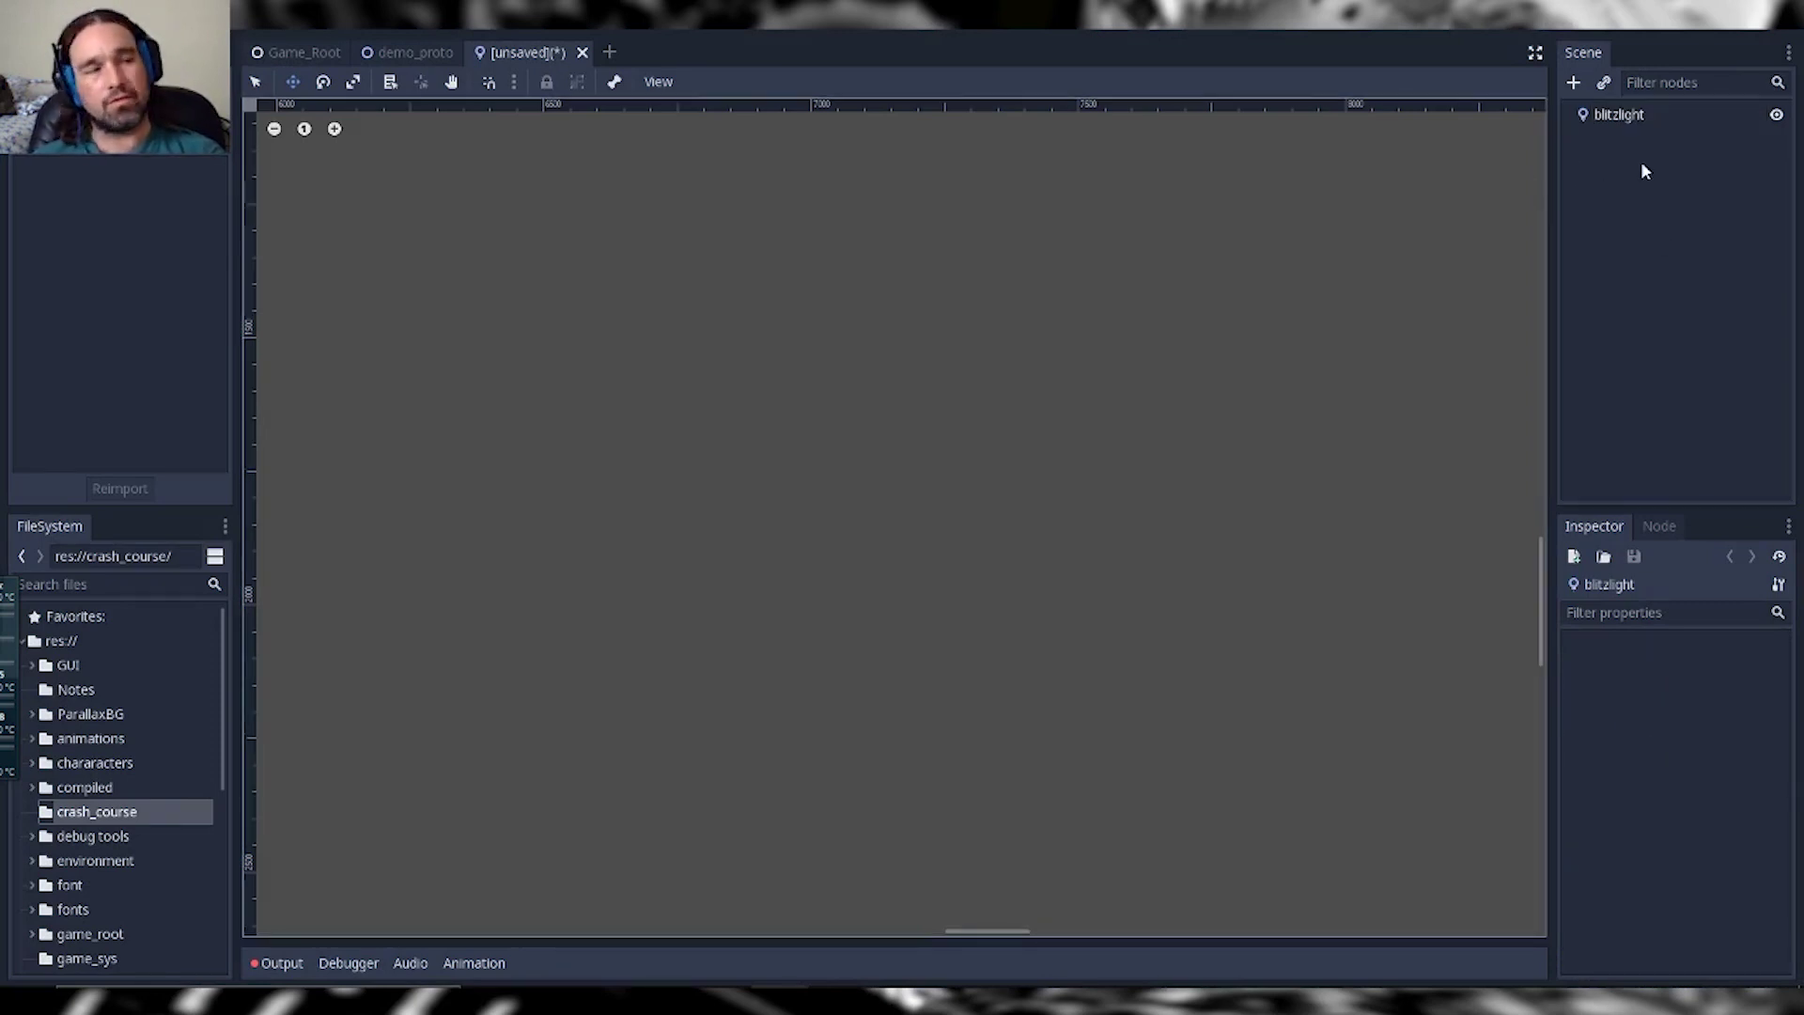
pyautogui.click(1635, 156)
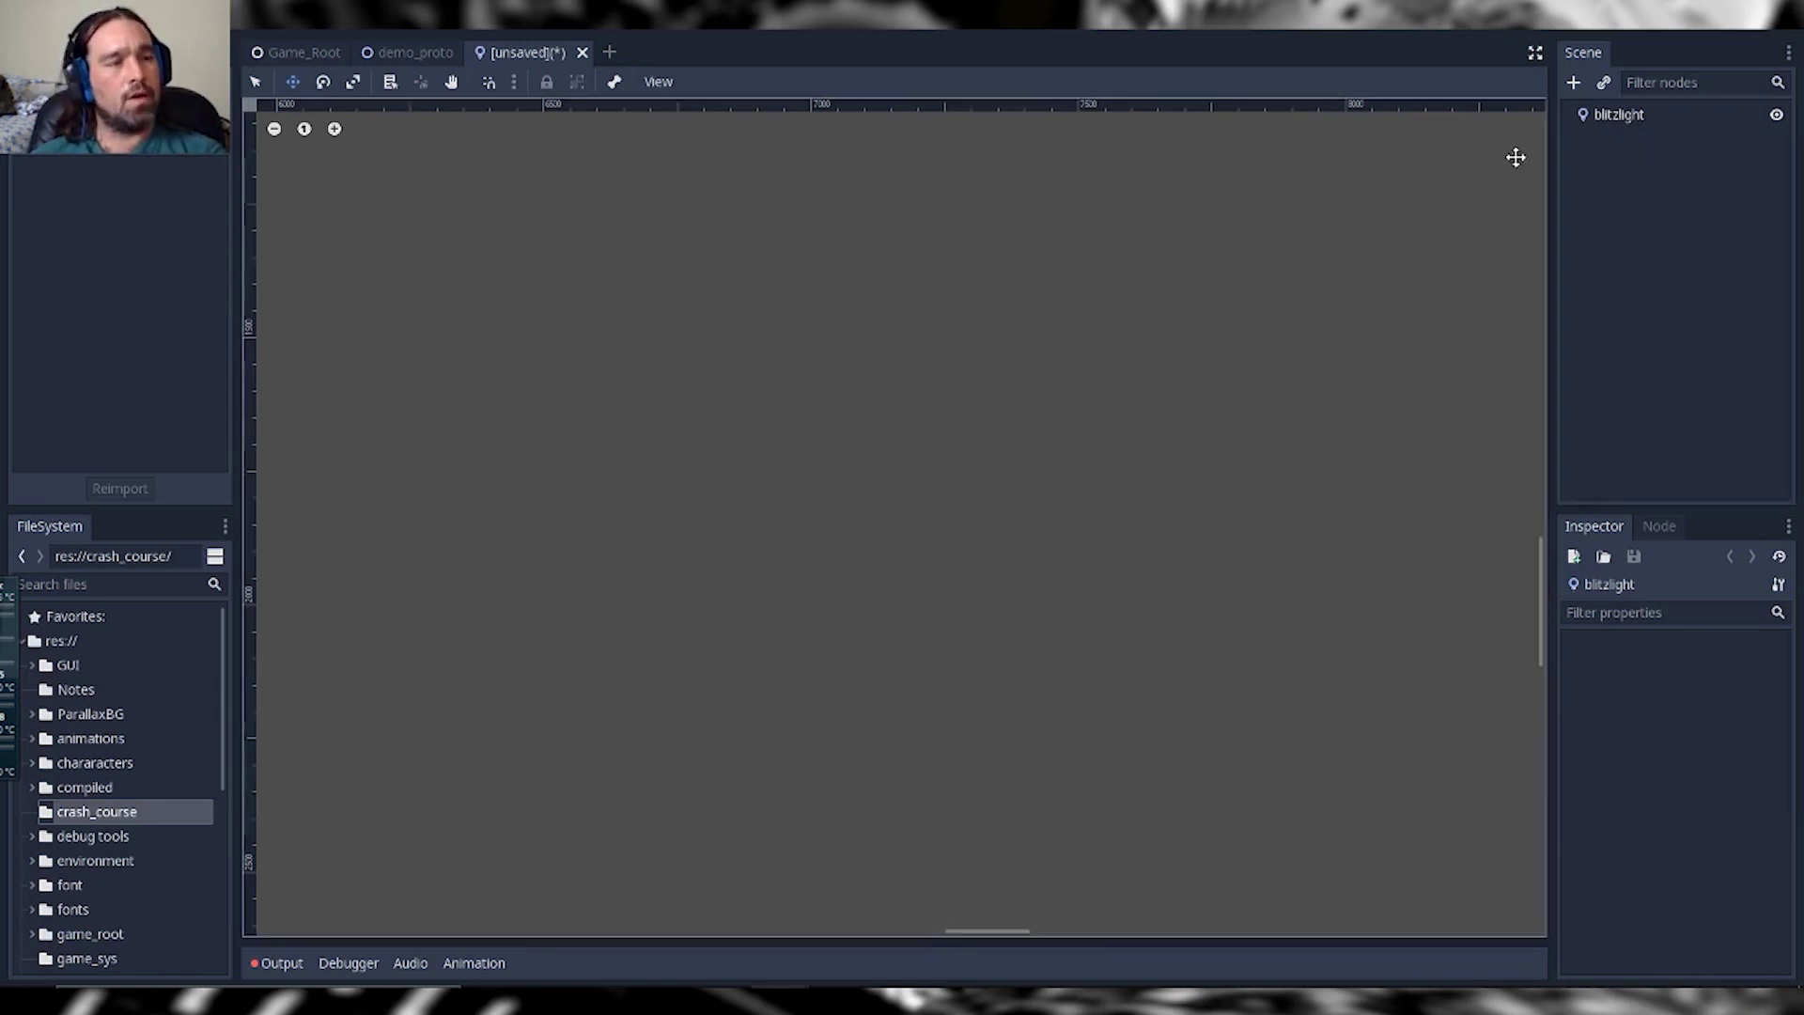
pyautogui.click(1610, 121)
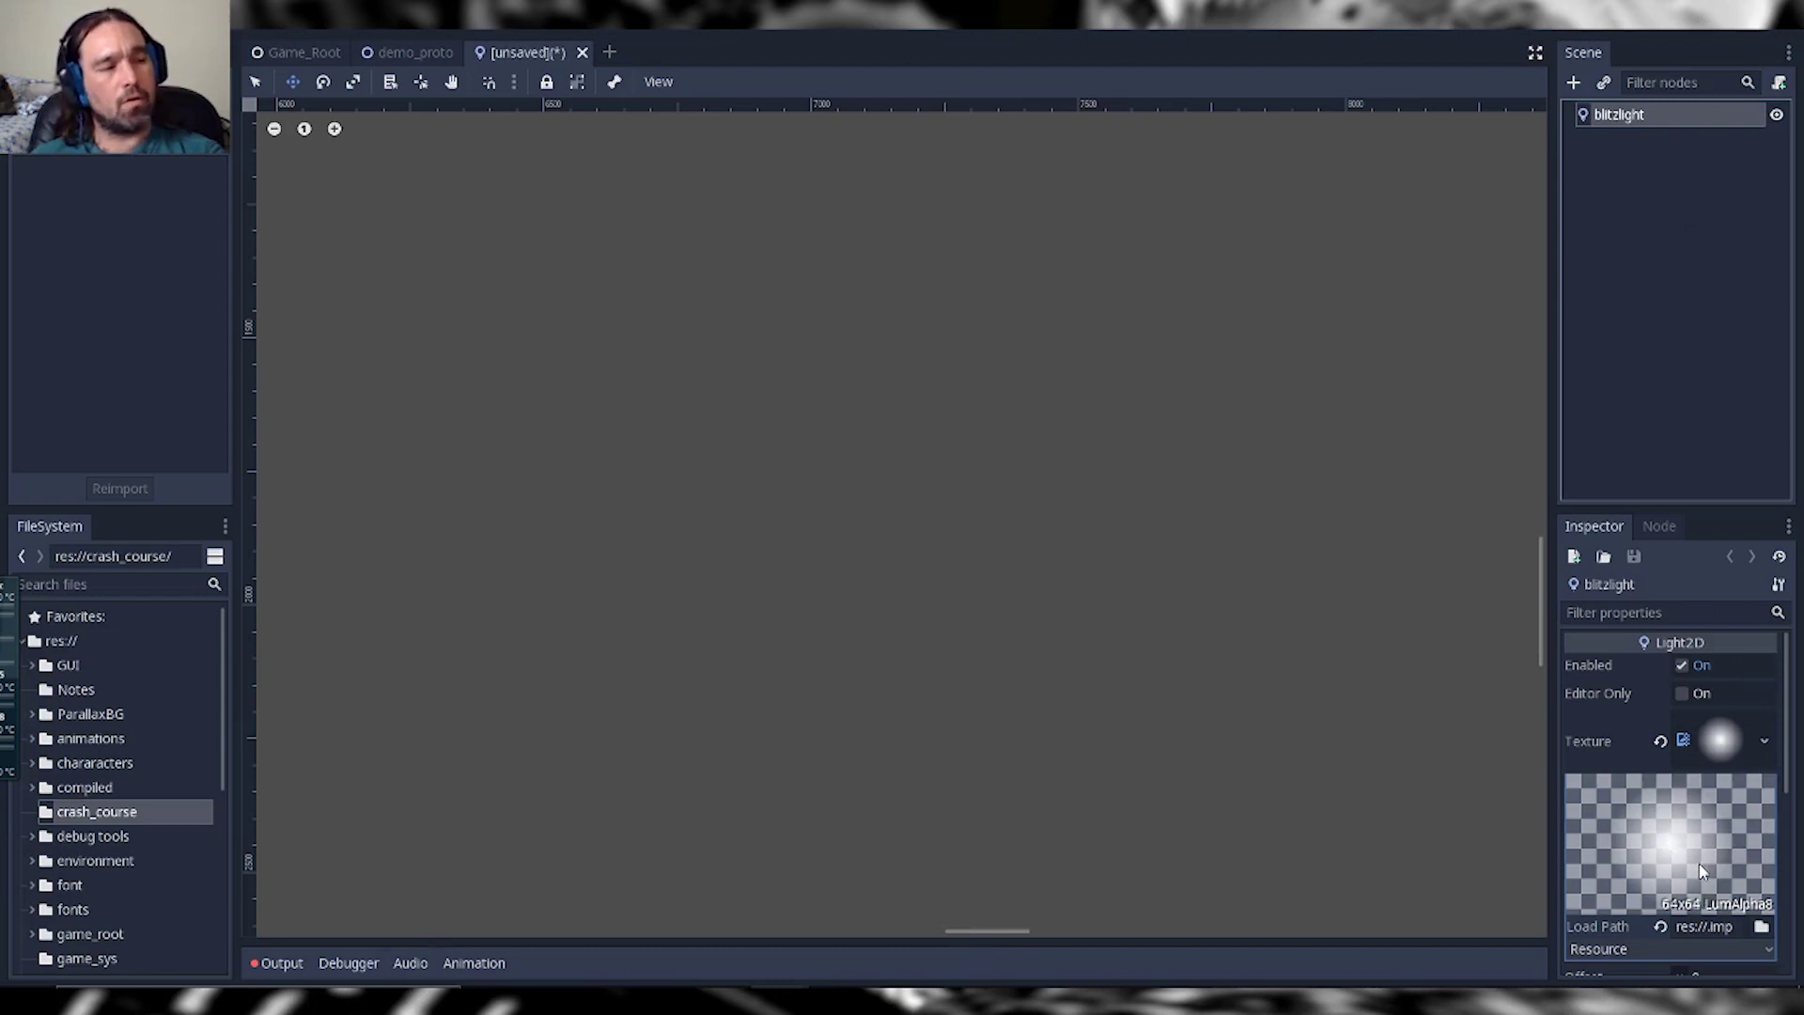
pyautogui.scroll(-1, 1682, 856)
pyautogui.scroll(-1, 1584, 844)
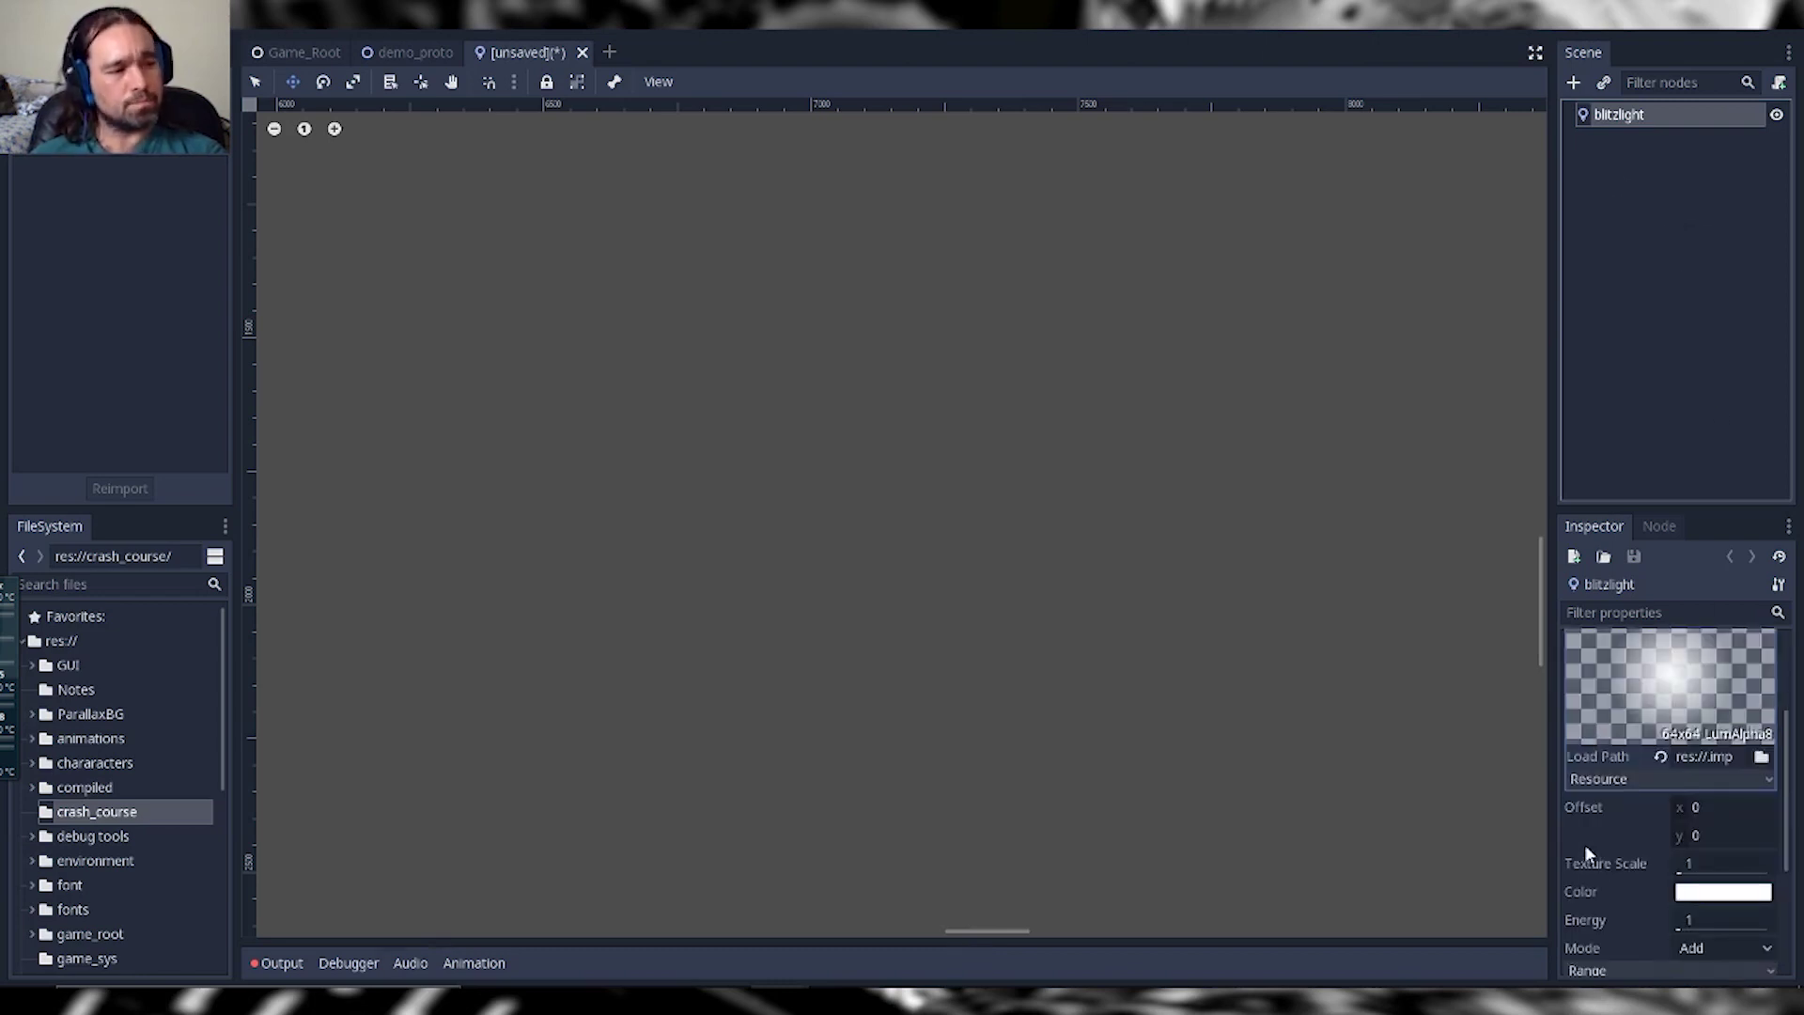
pyautogui.scroll(-1, 1597, 854)
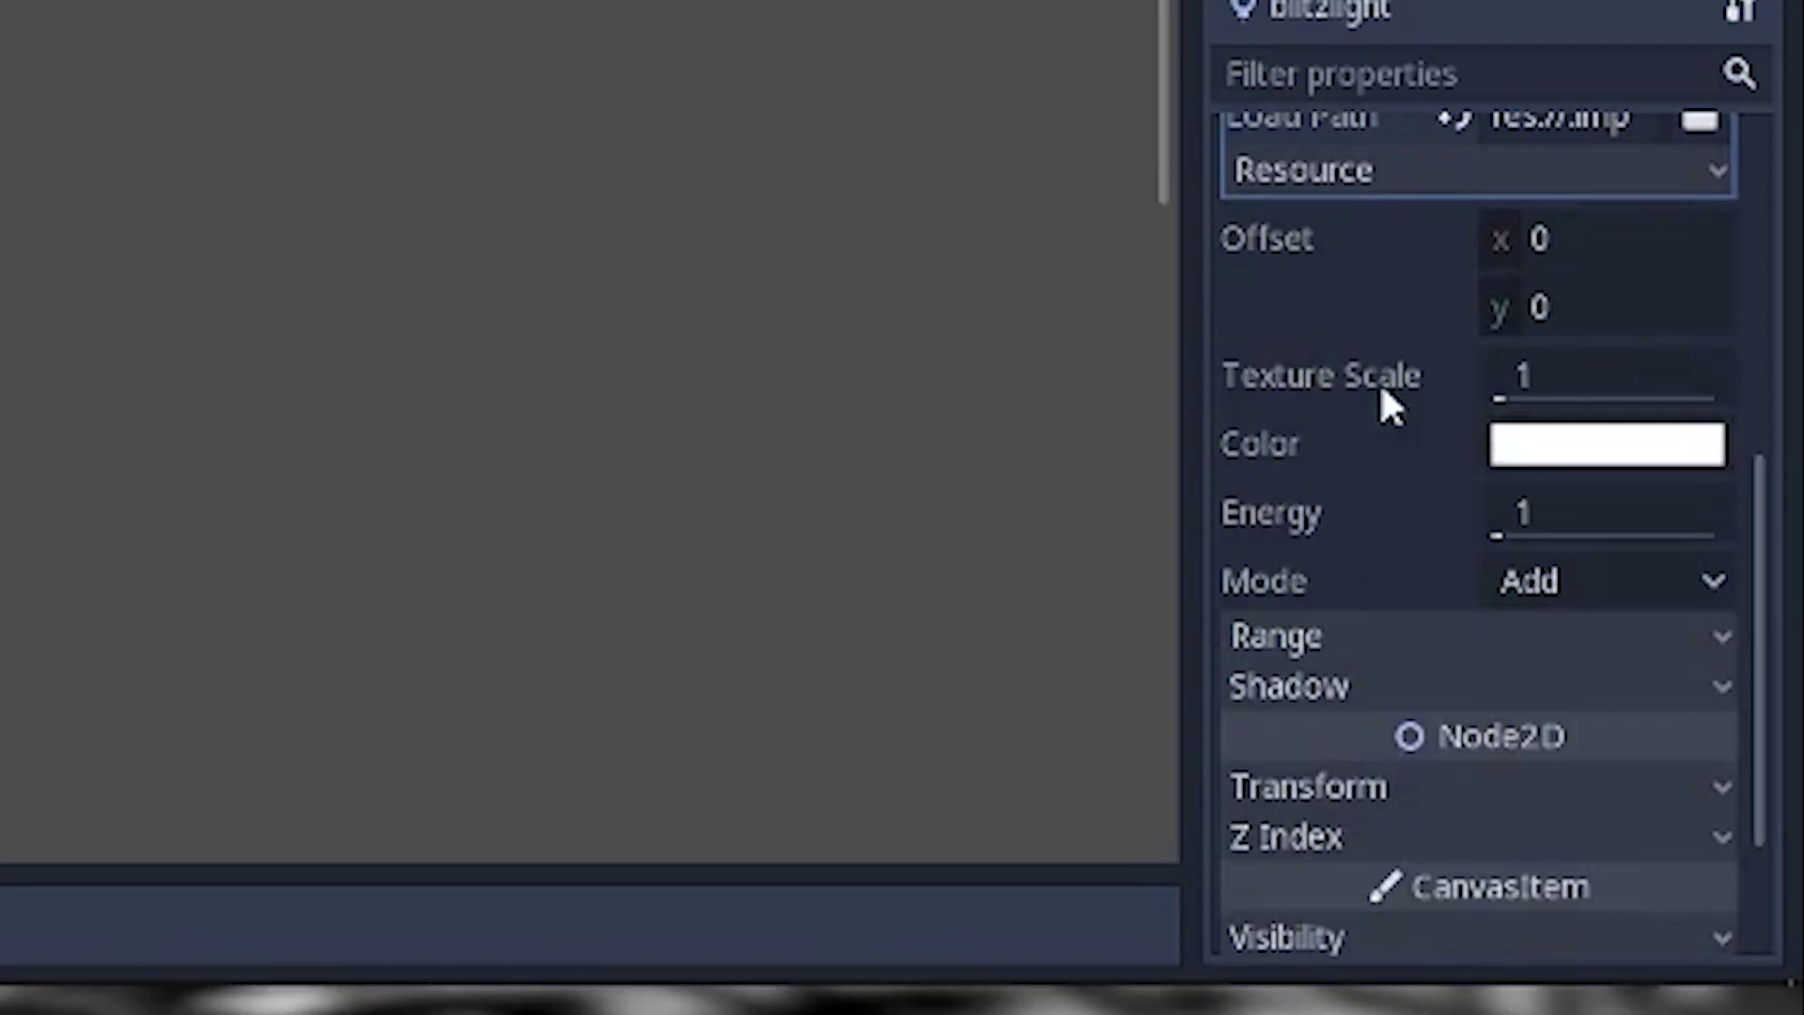
pyautogui.scroll(-1, 1394, 580)
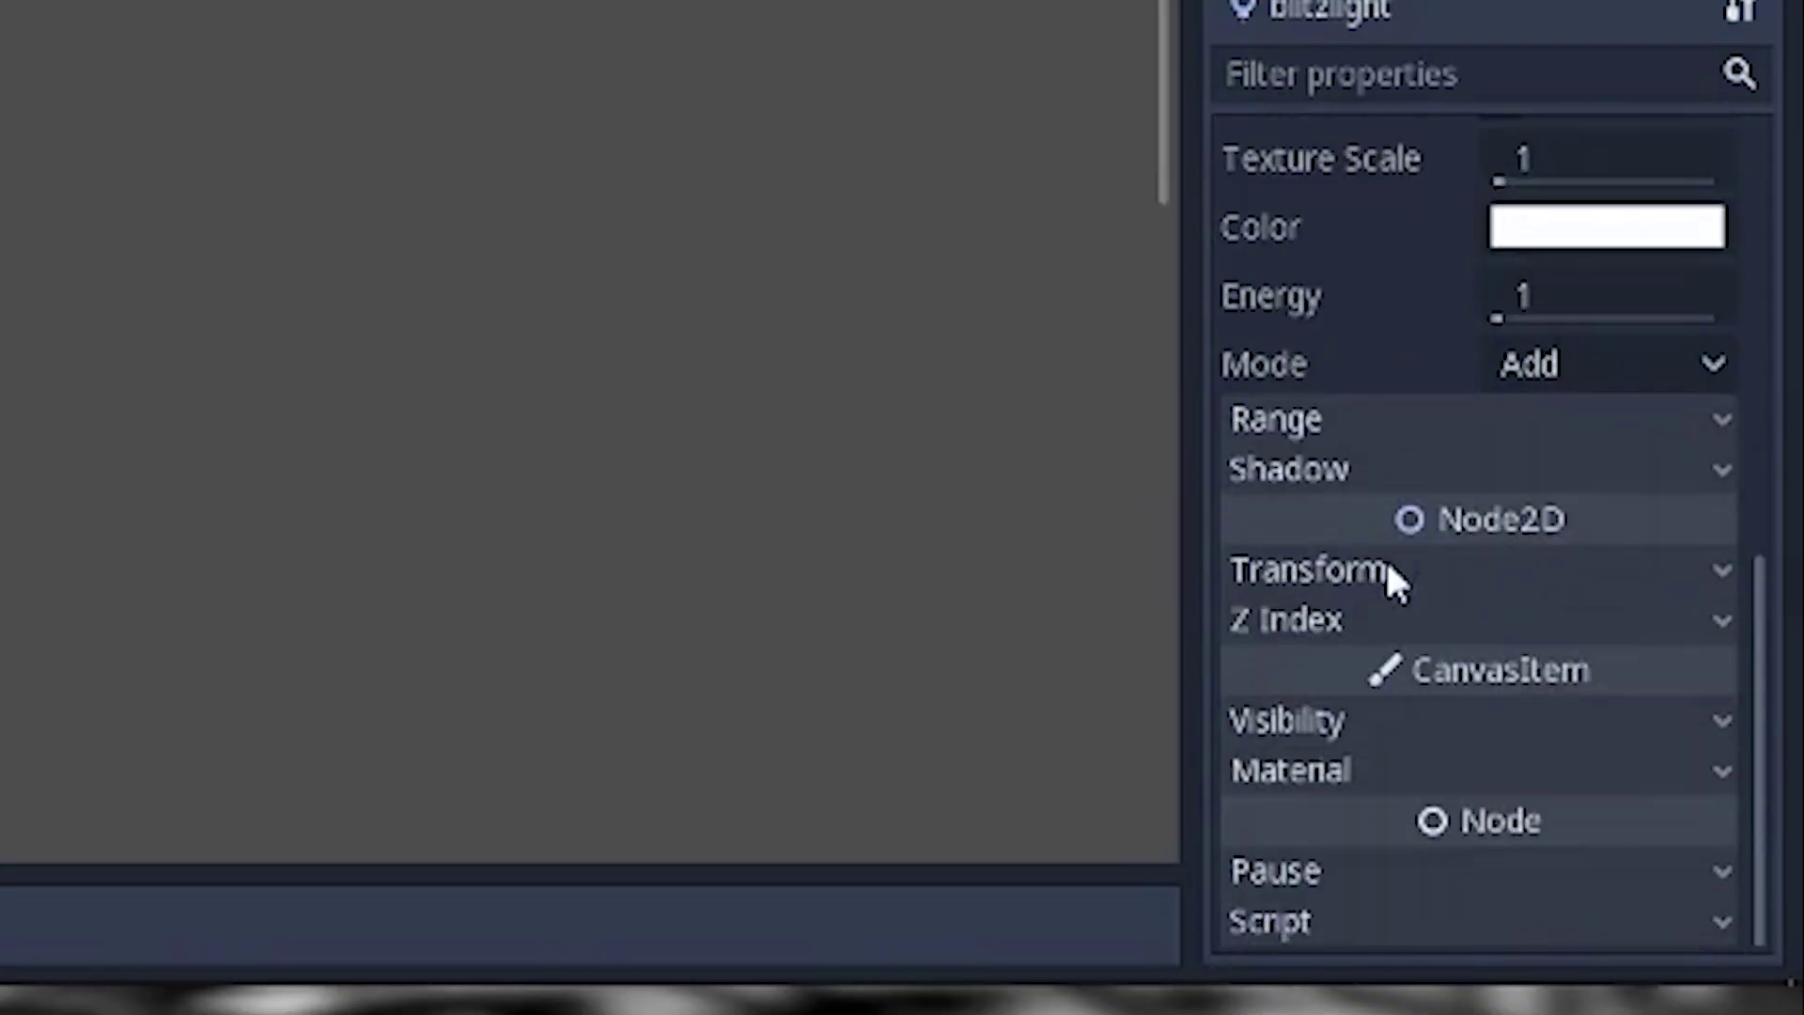
# Step: Expand and collapse Transform, then list the Add, Sub, Mix and Mask blend modes
pyautogui.click(1597, 570)
pyautogui.scroll(-1, 1490, 724)
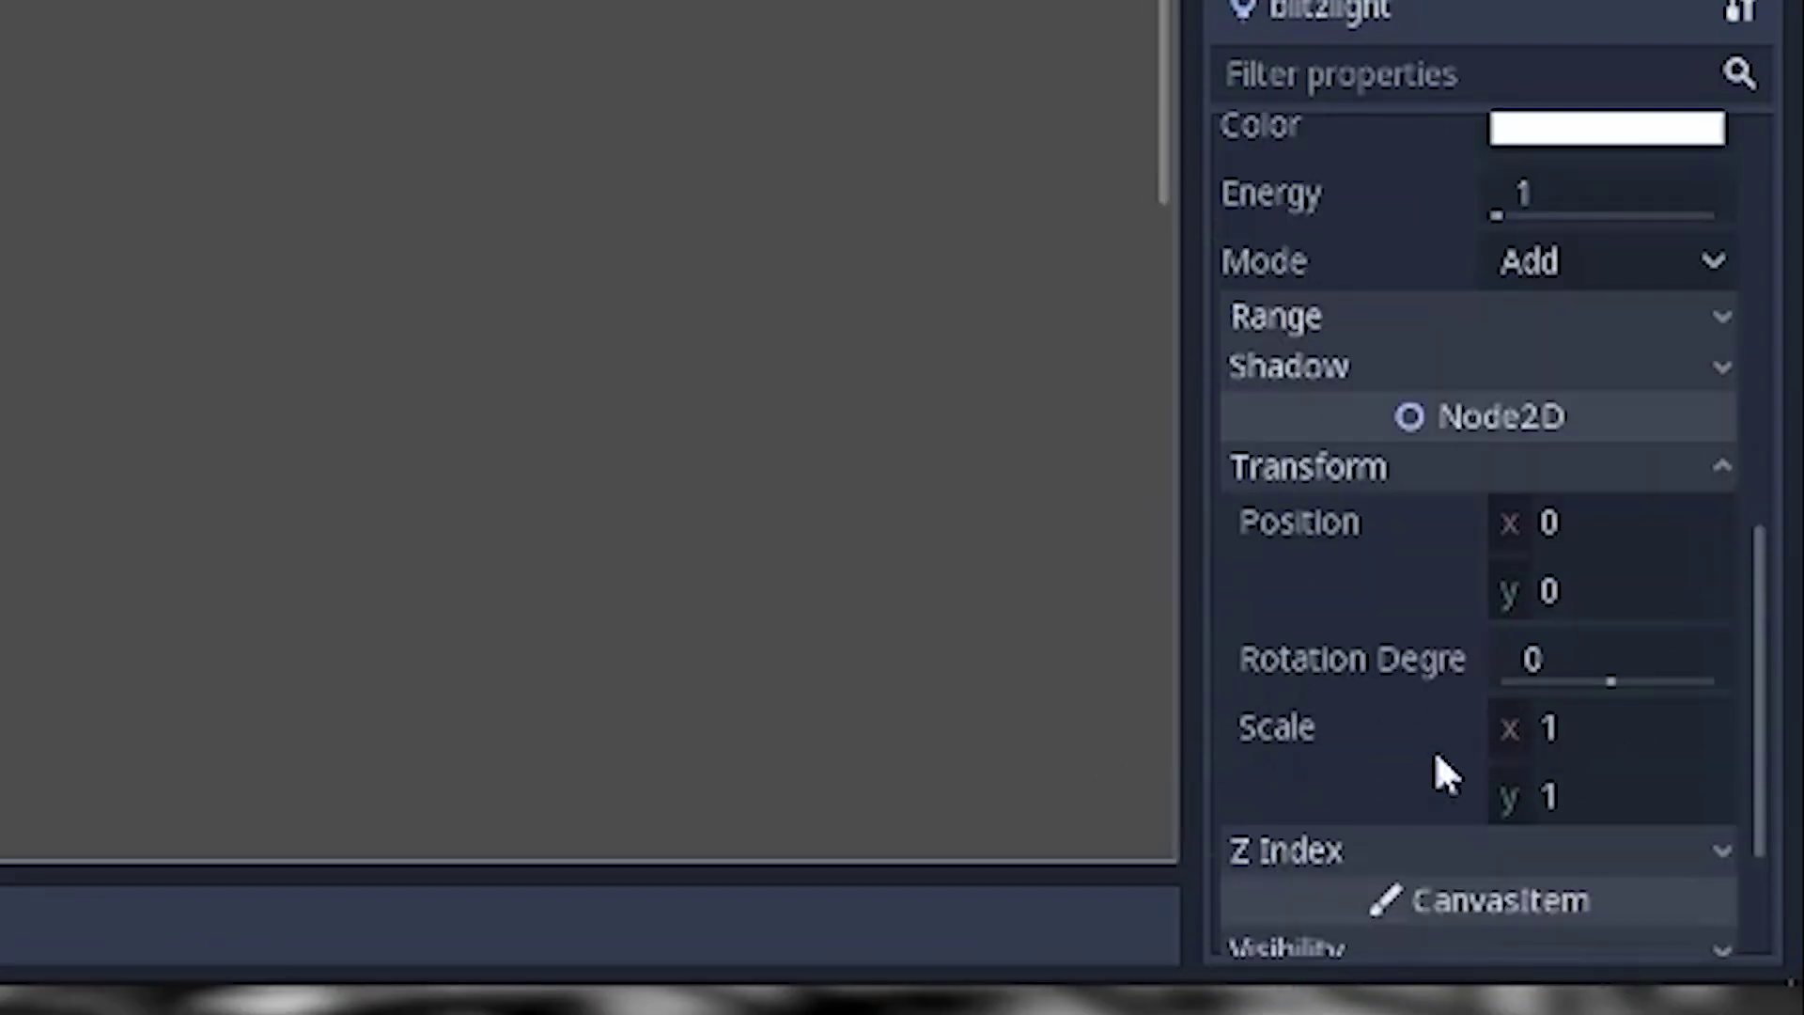
pyautogui.scroll(4, 1620, 726)
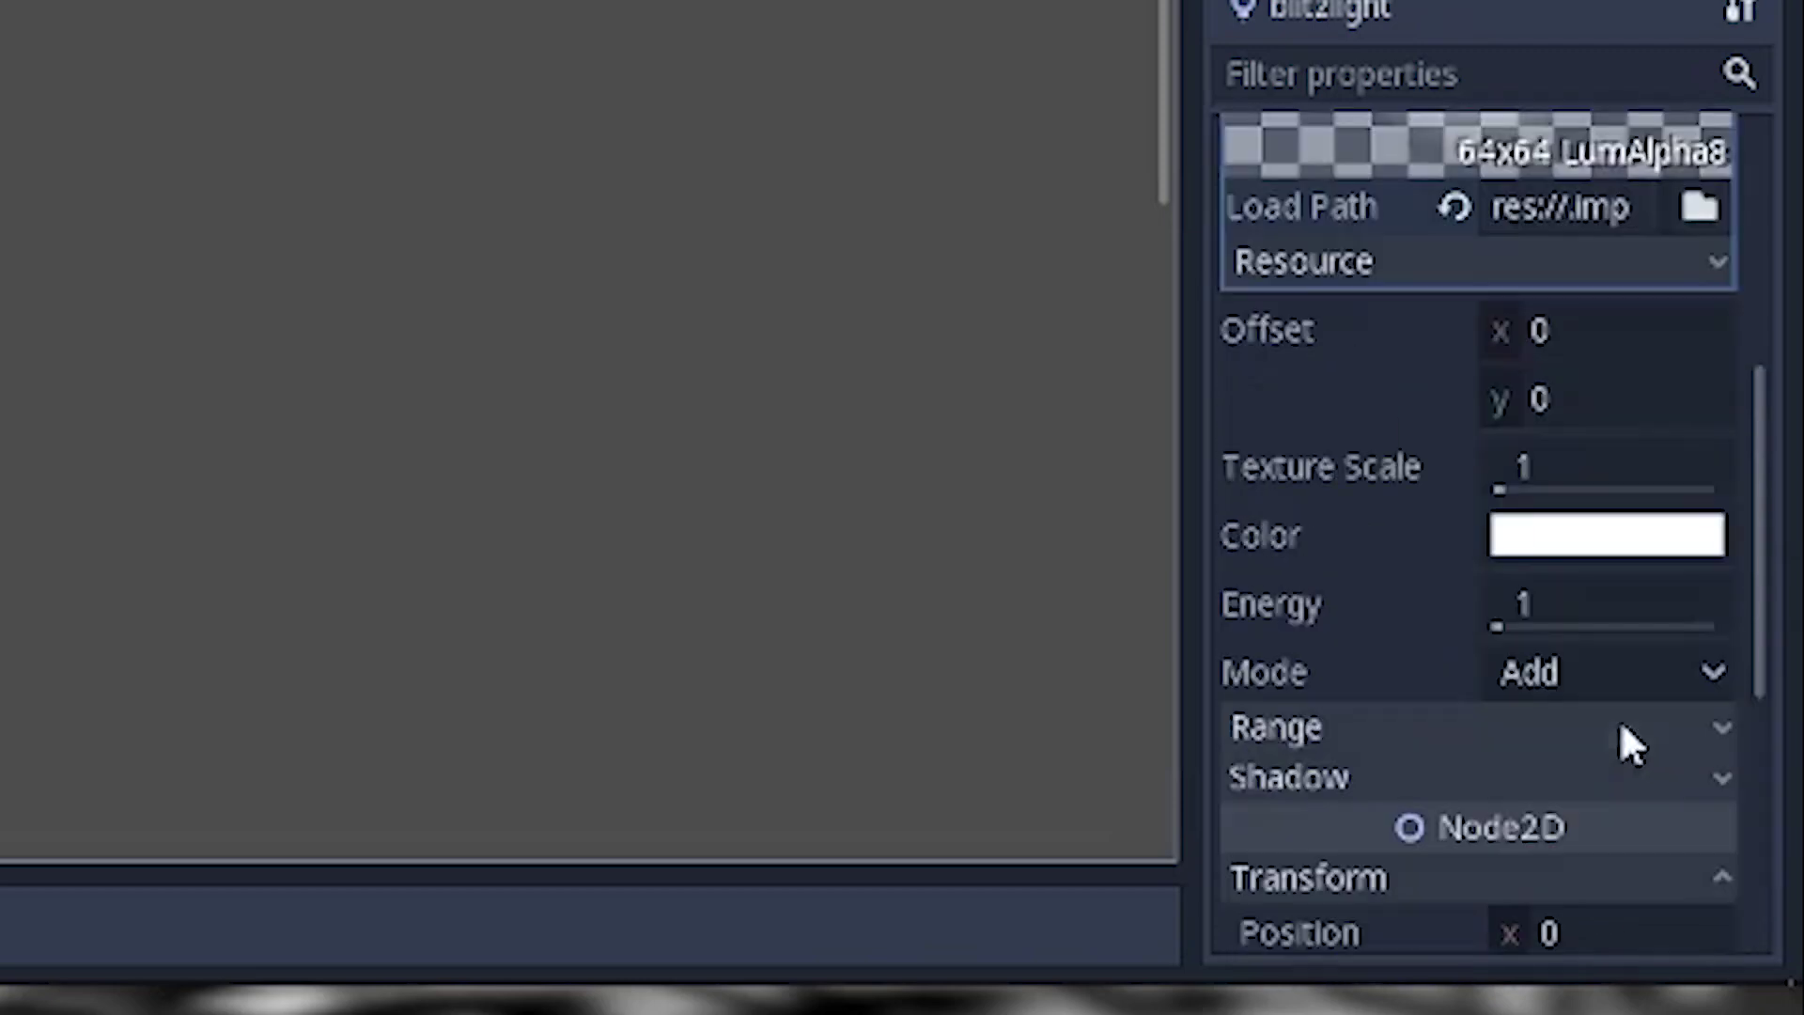
pyautogui.click(1701, 865)
pyautogui.scroll(6, 1424, 498)
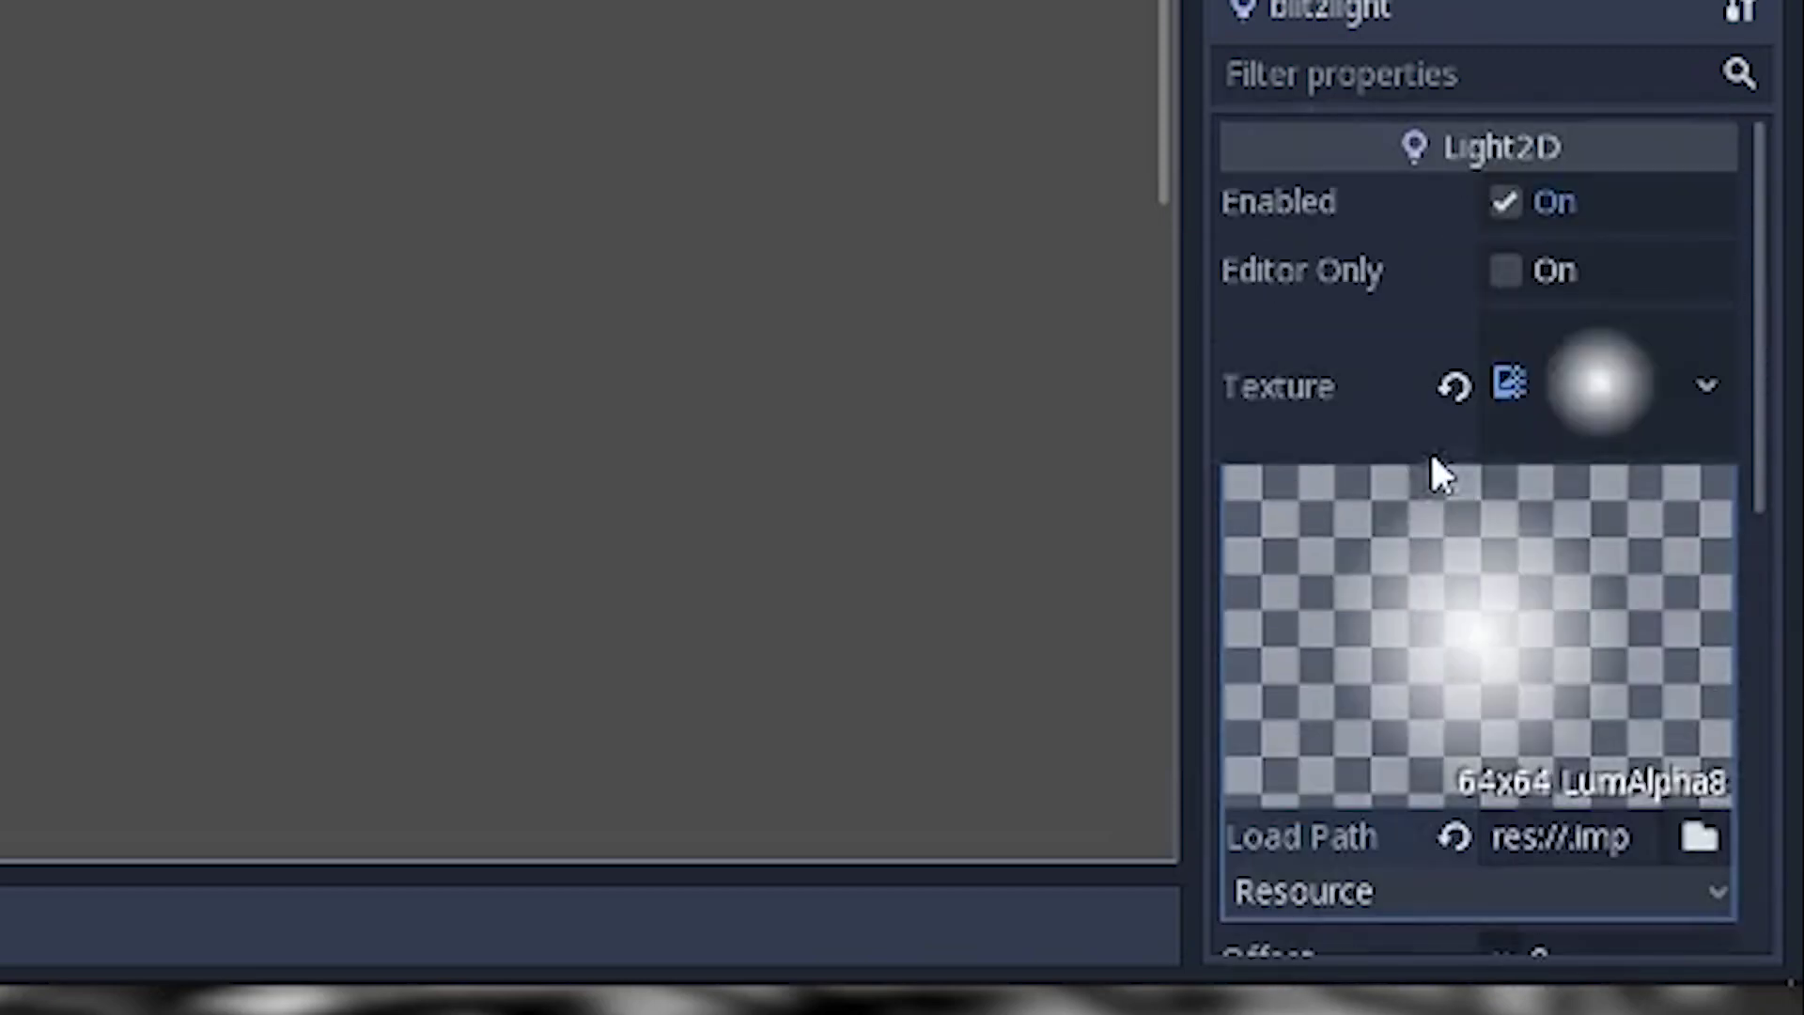
pyautogui.scroll(-3, 1454, 374)
pyautogui.scroll(3, 1454, 391)
pyautogui.scroll(-6, 1448, 413)
pyautogui.scroll(-2, 1503, 564)
pyautogui.click(1711, 477)
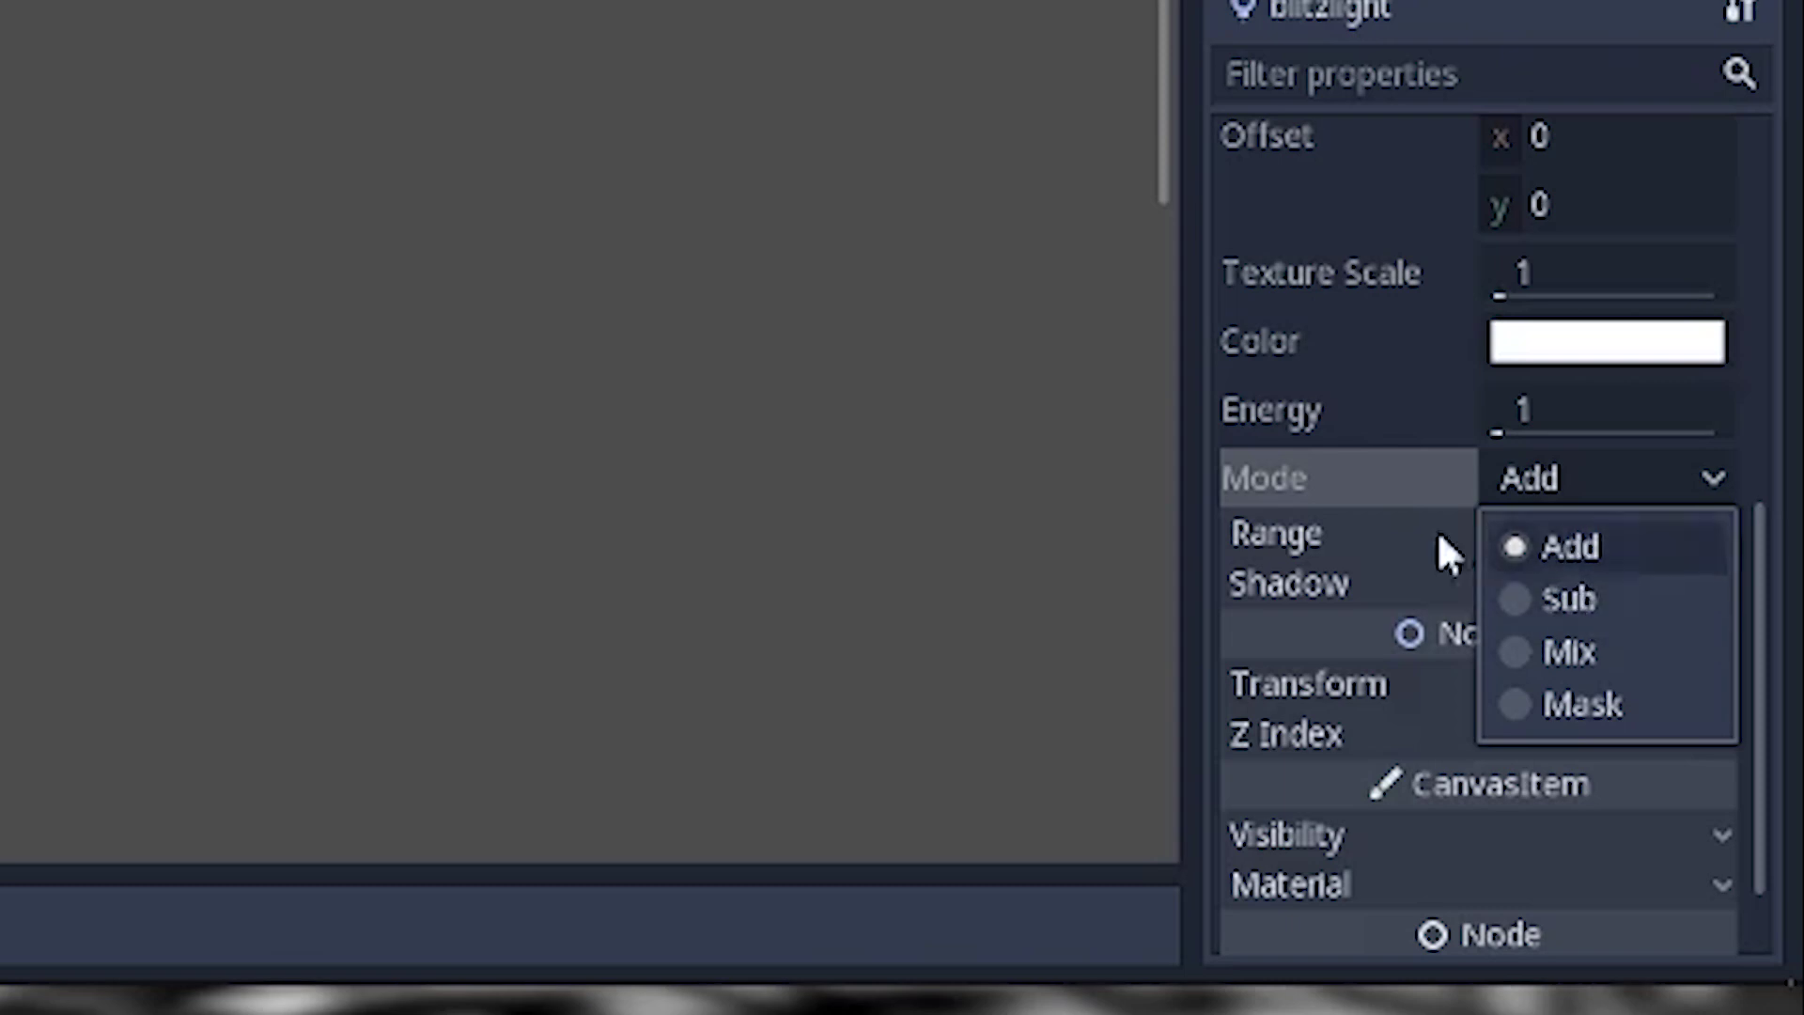
pyautogui.click(1287, 487)
pyautogui.click(1717, 537)
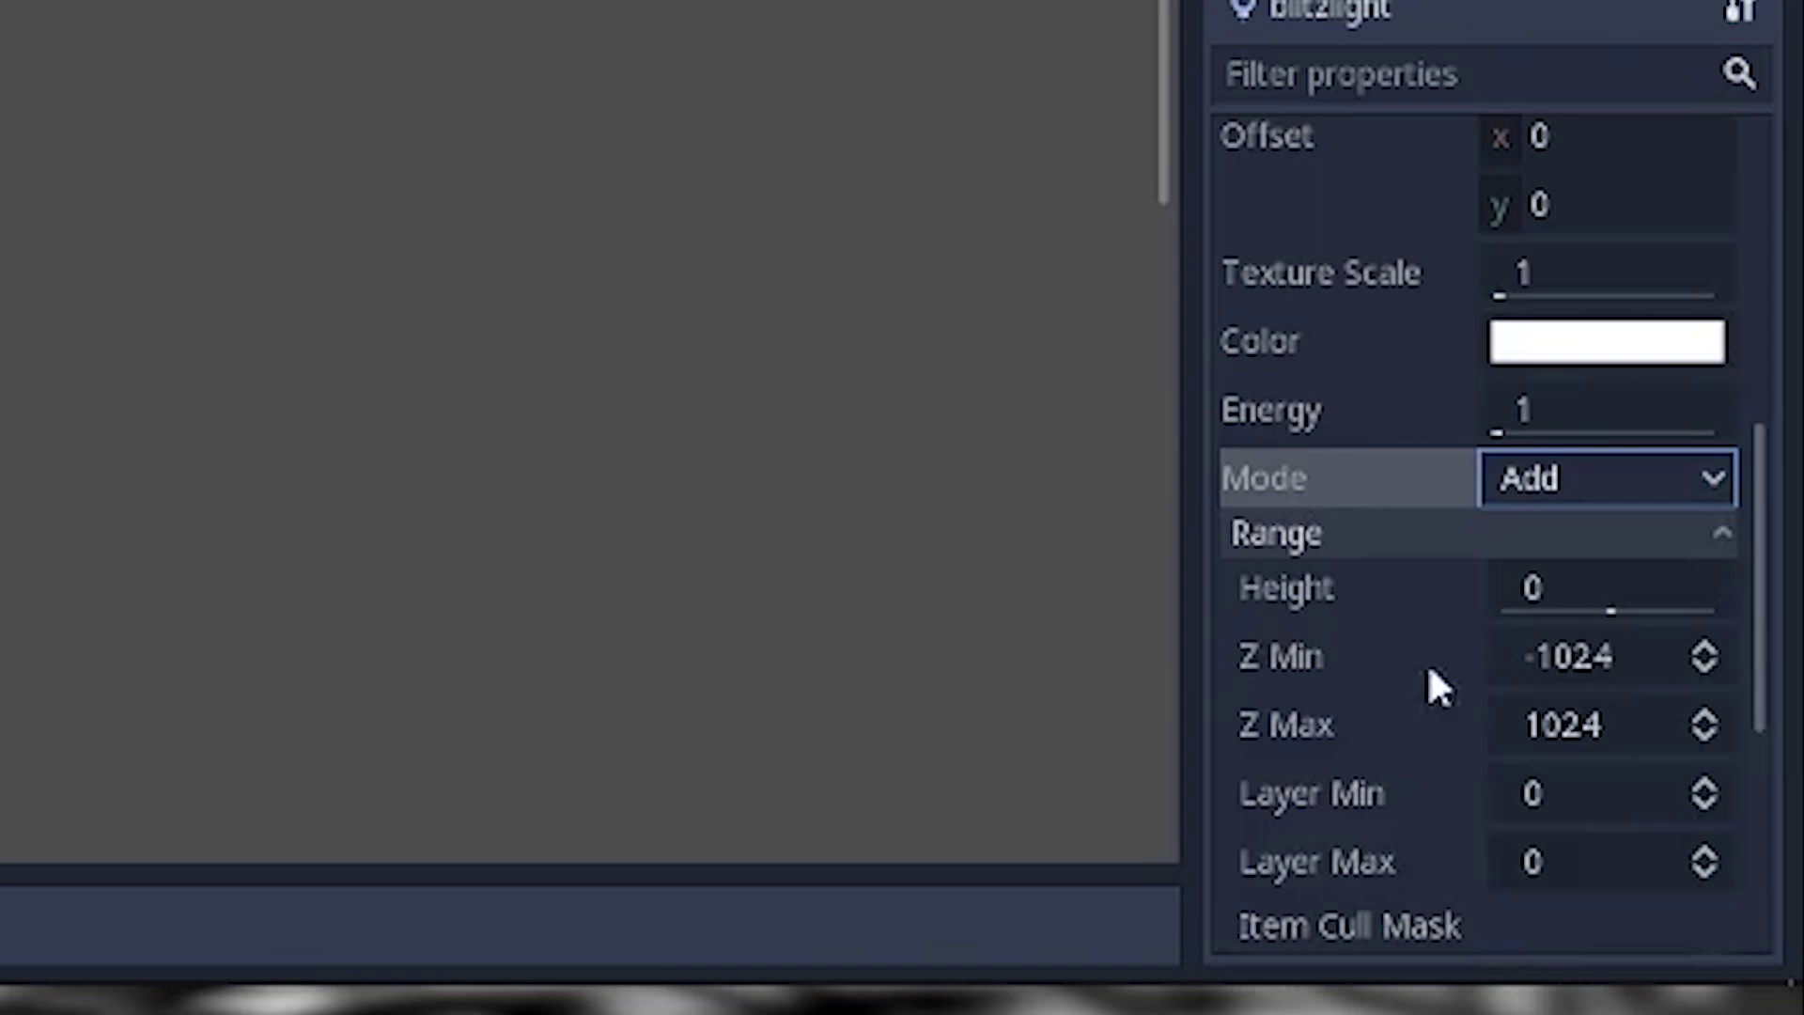
pyautogui.scroll(-3, 1391, 686)
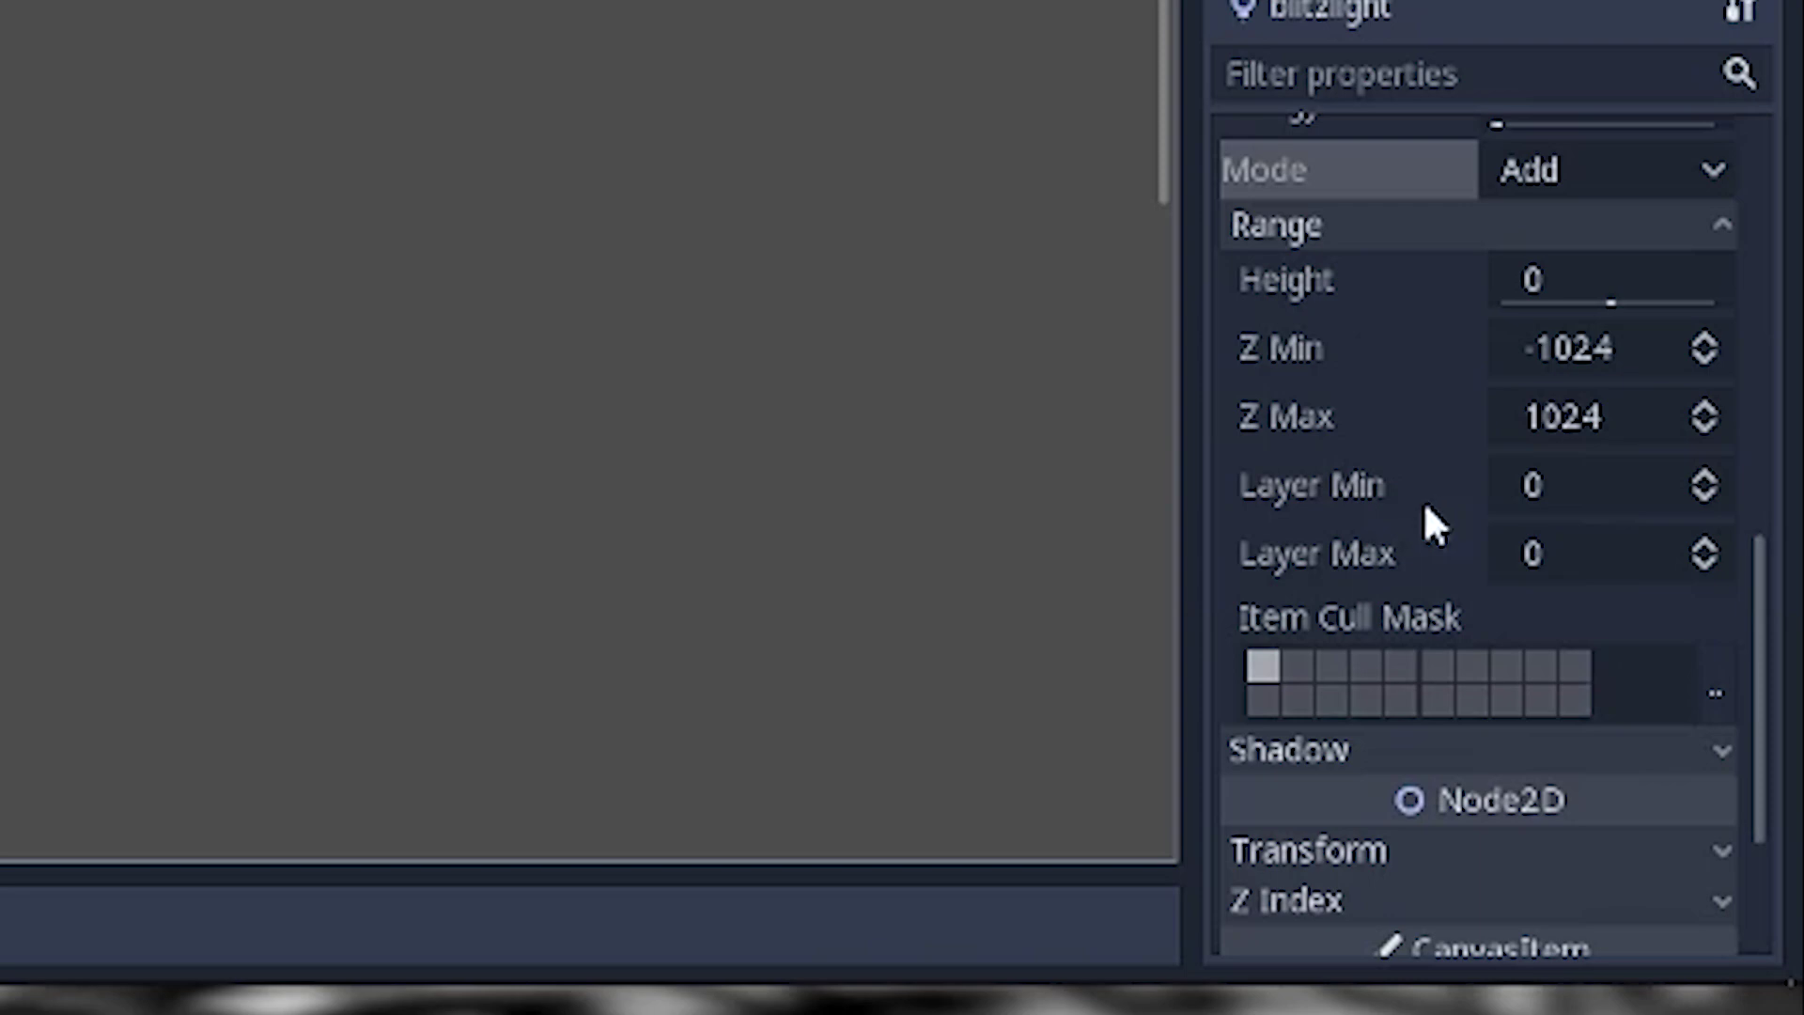
pyautogui.scroll(-2, 1425, 508)
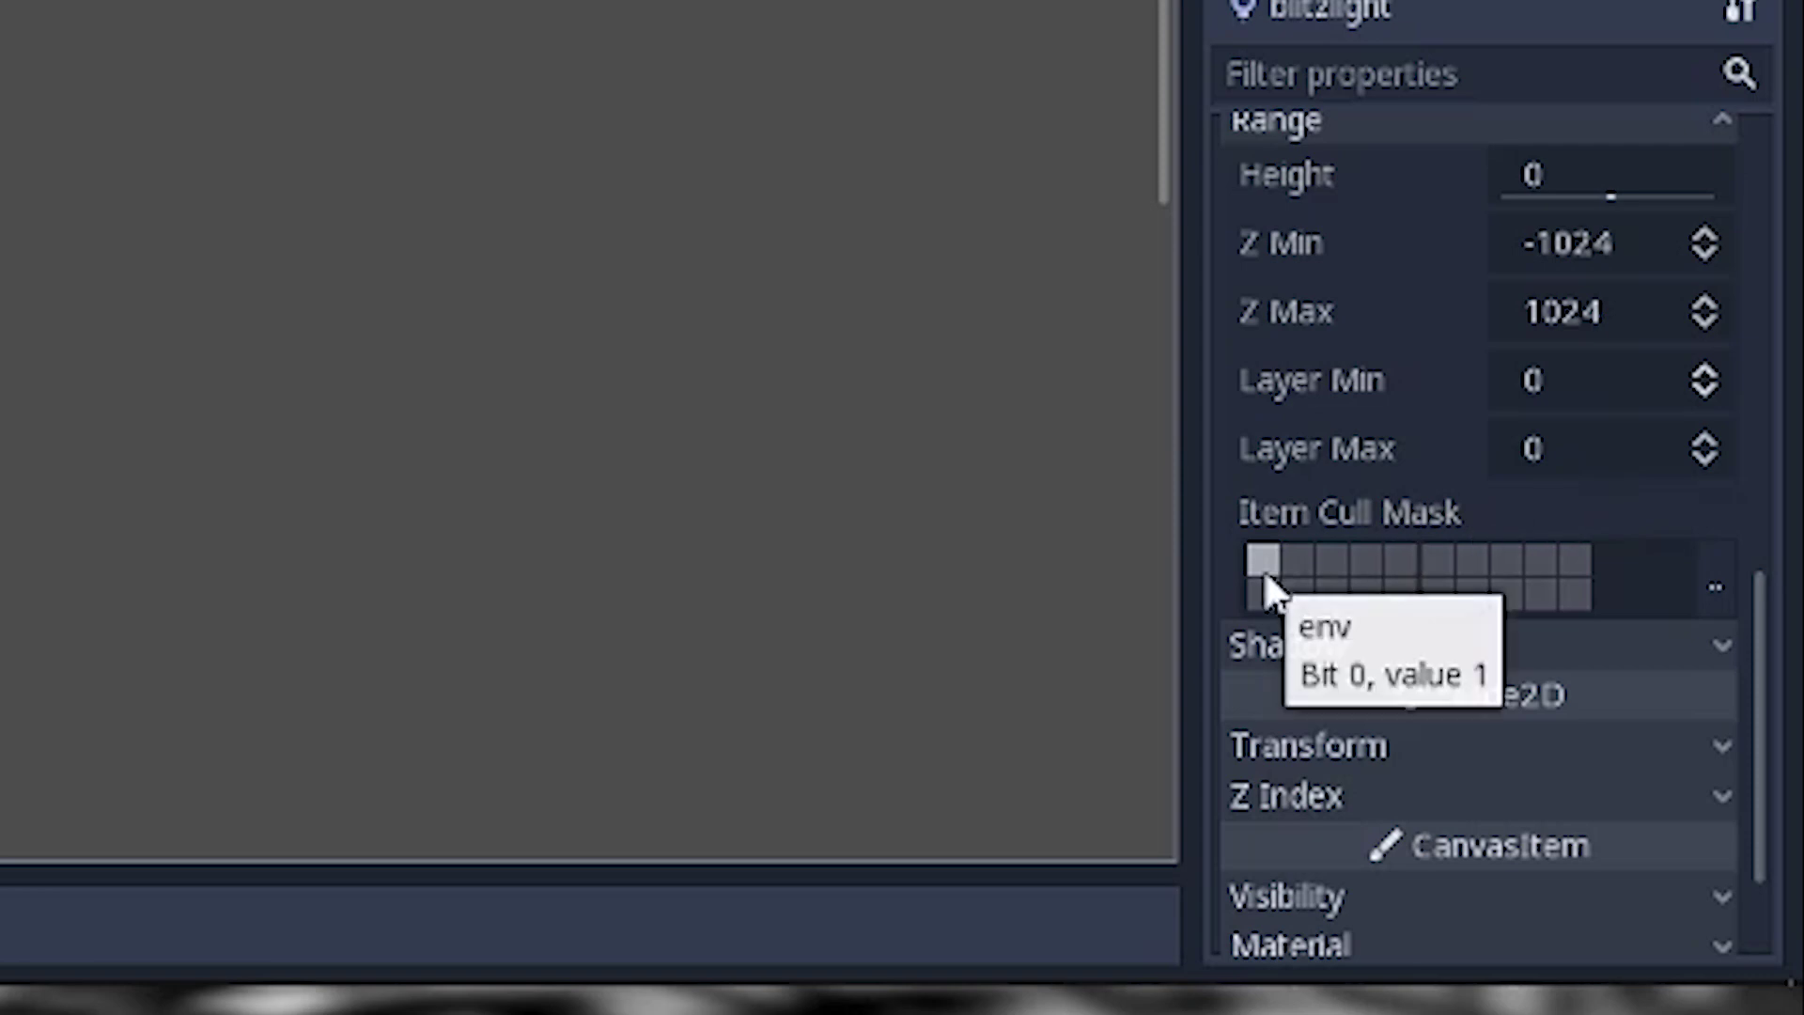
pyautogui.scroll(3, 1626, 572)
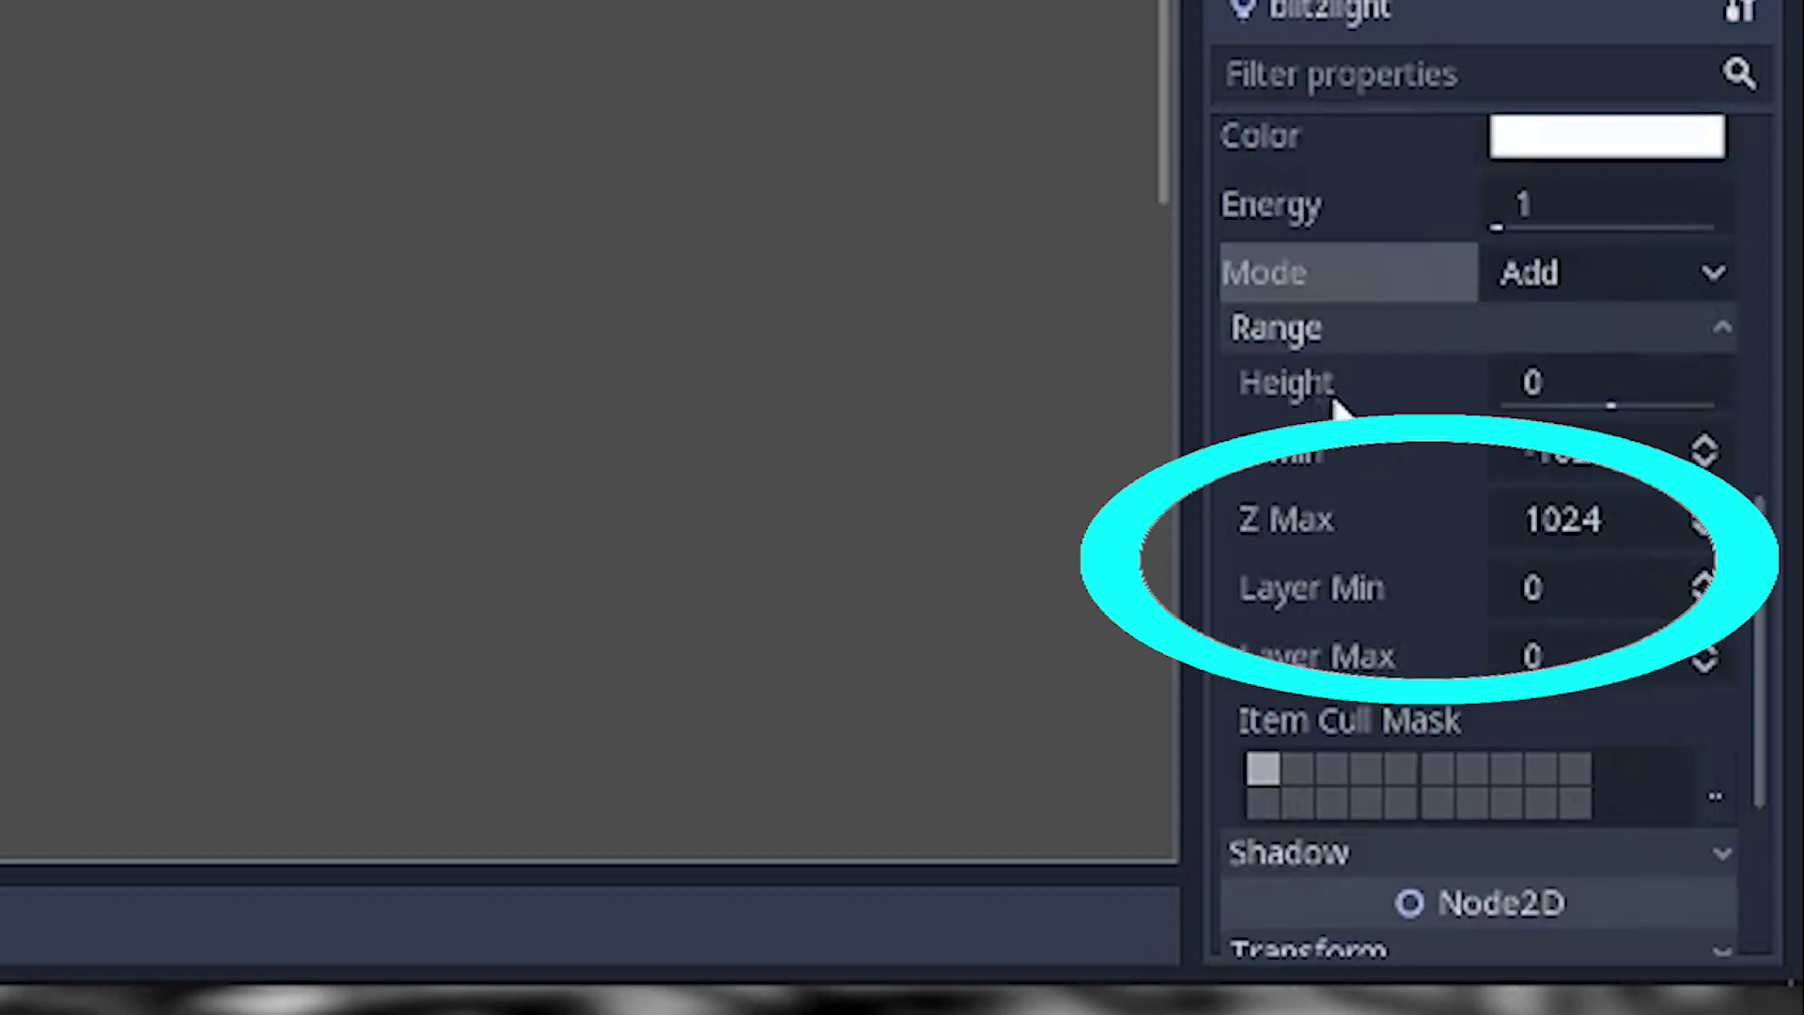
pyautogui.scroll(-3, 1335, 648)
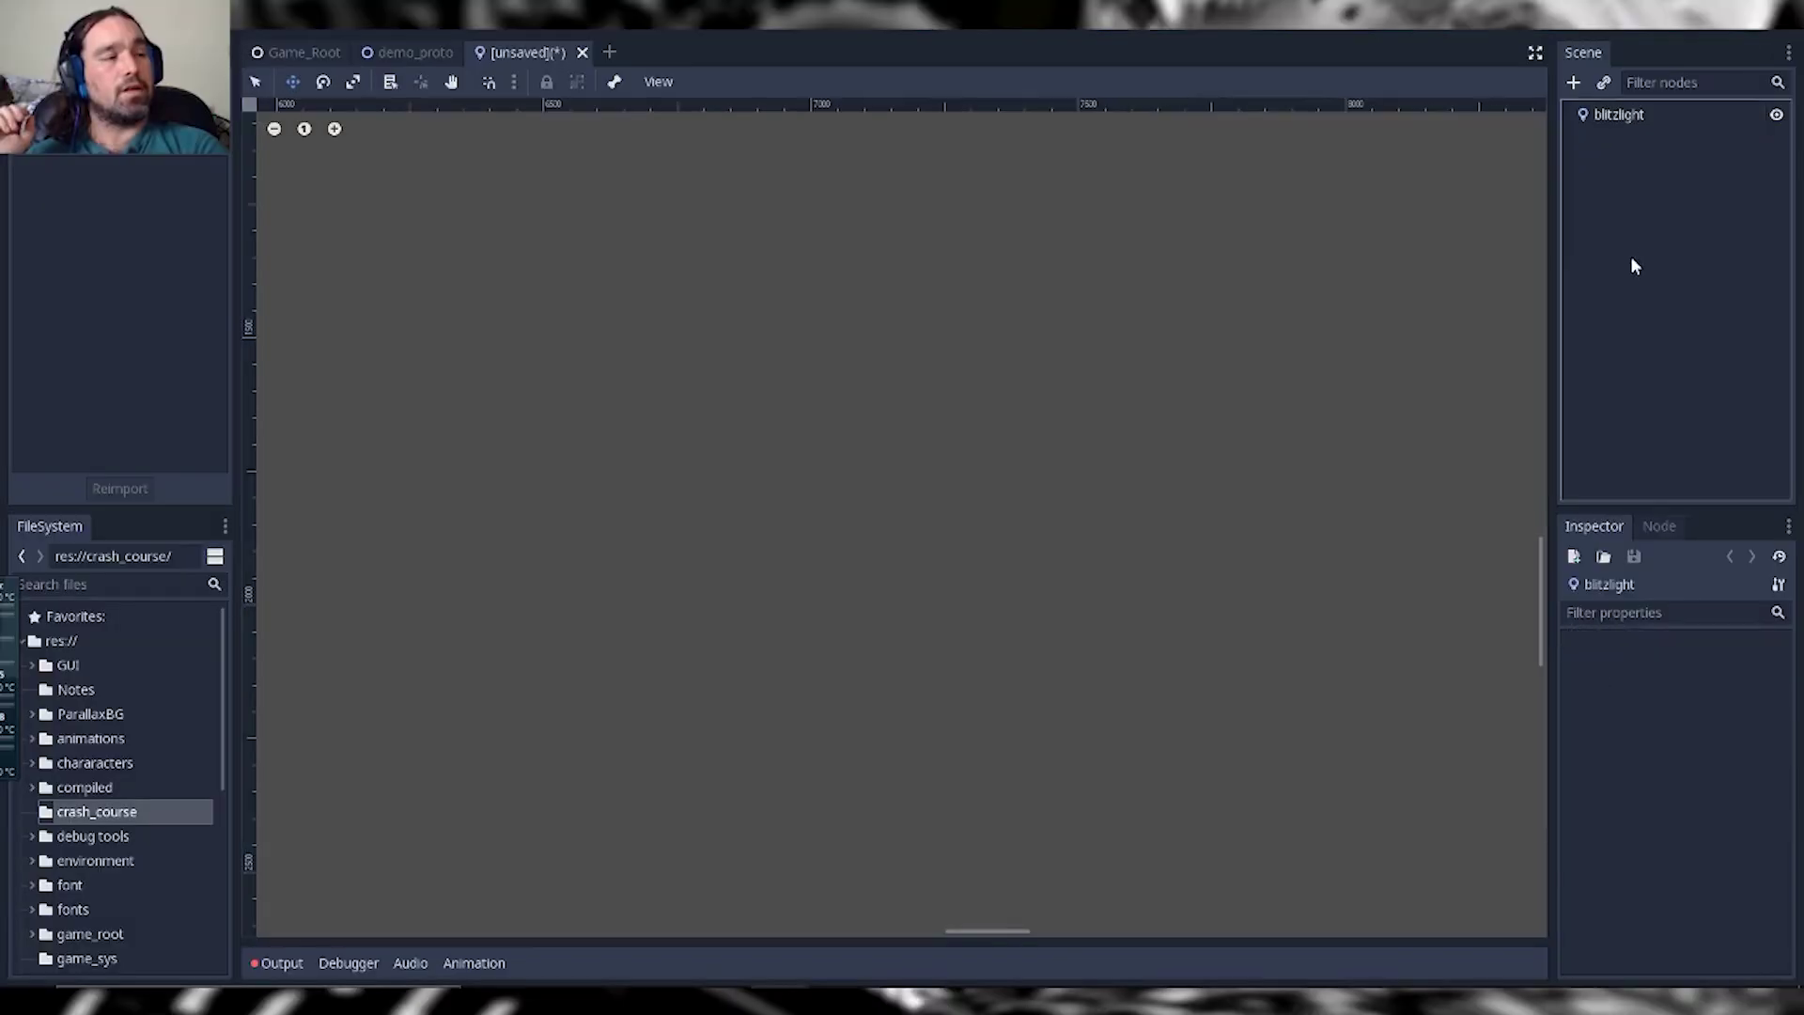
# Step: Add a Sprite child under blitzlight via a 'sprite' search and inspect its Transform at 0,0
pyautogui.click(1573, 82)
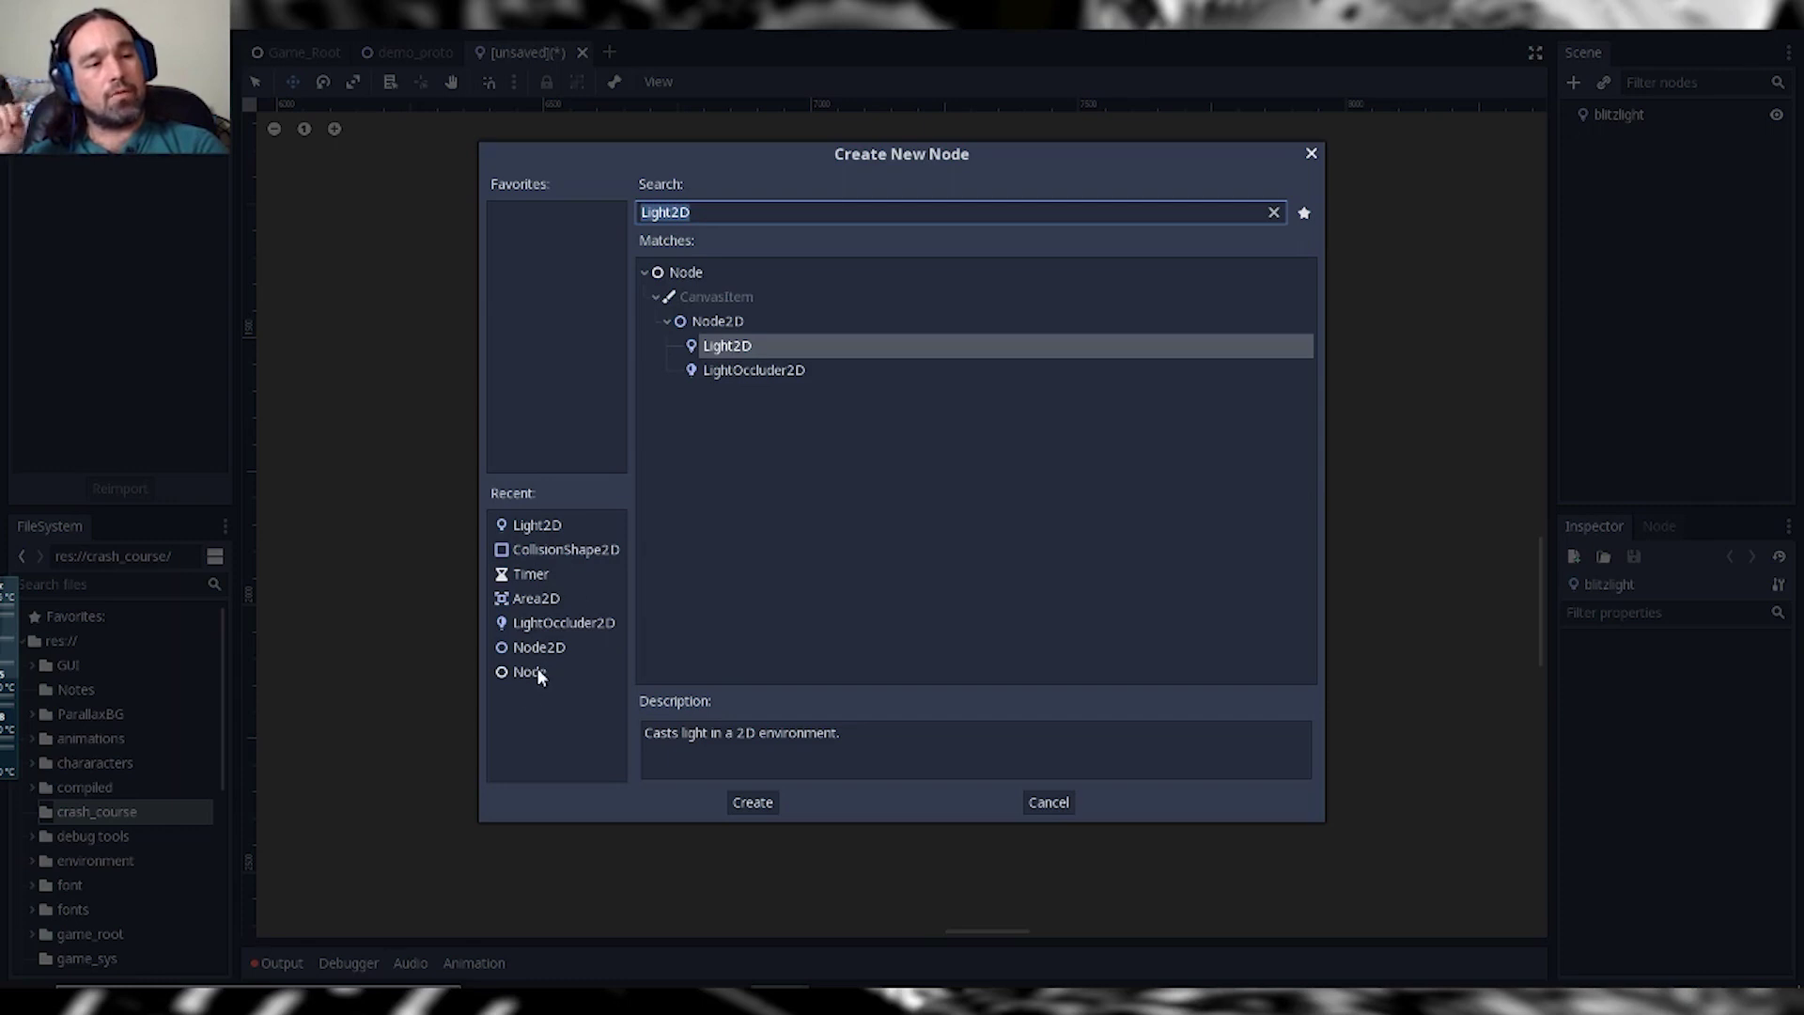
pyautogui.write('sprite')
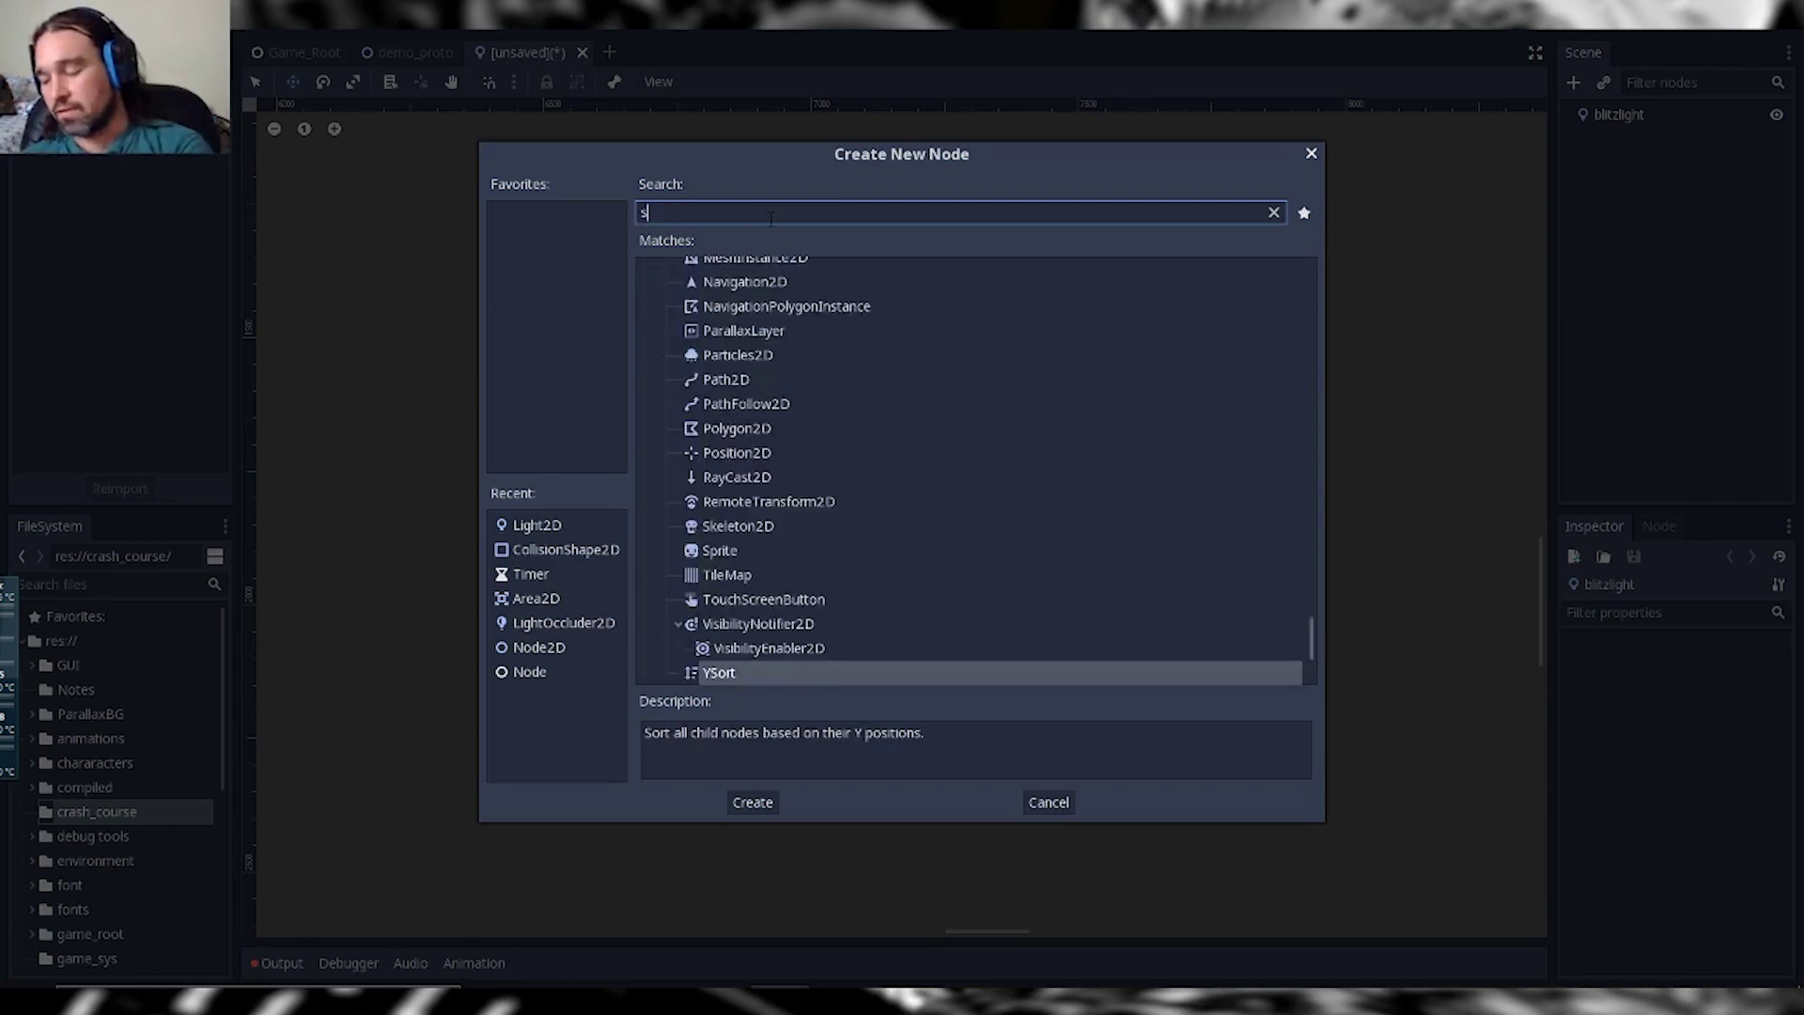
pyautogui.click(751, 801)
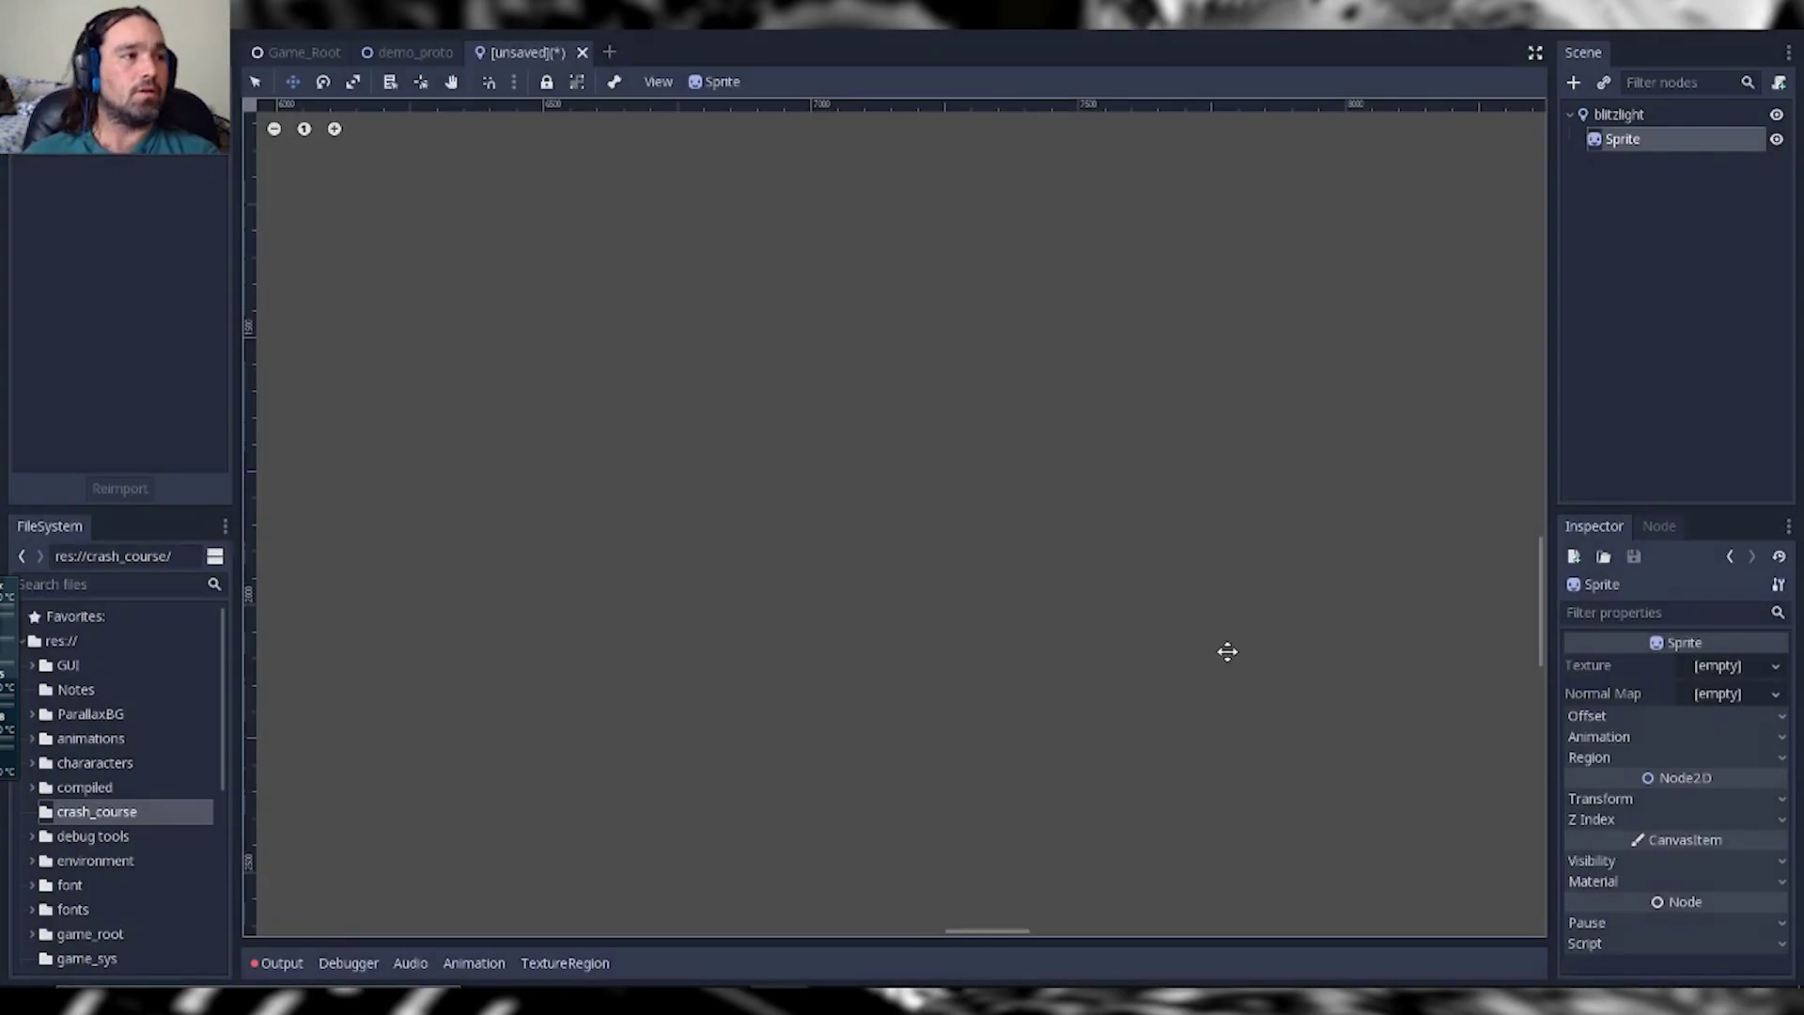
pyautogui.click(1648, 114)
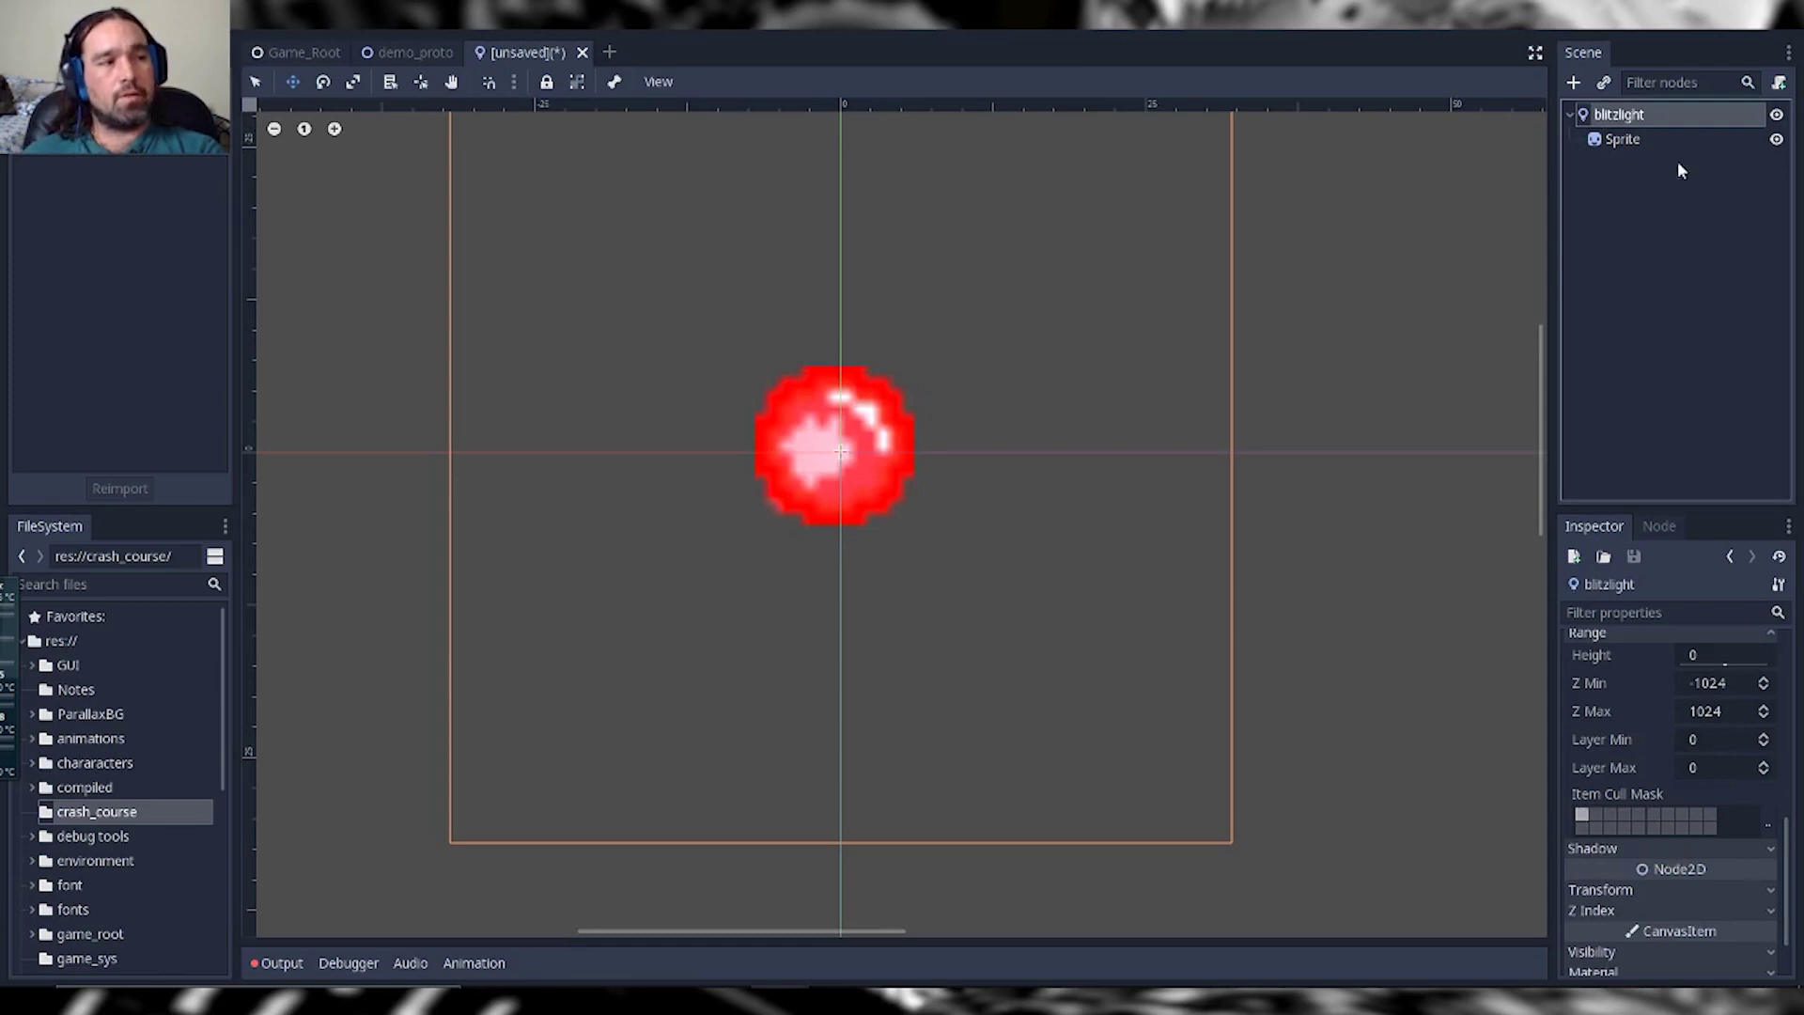
pyautogui.click(1640, 141)
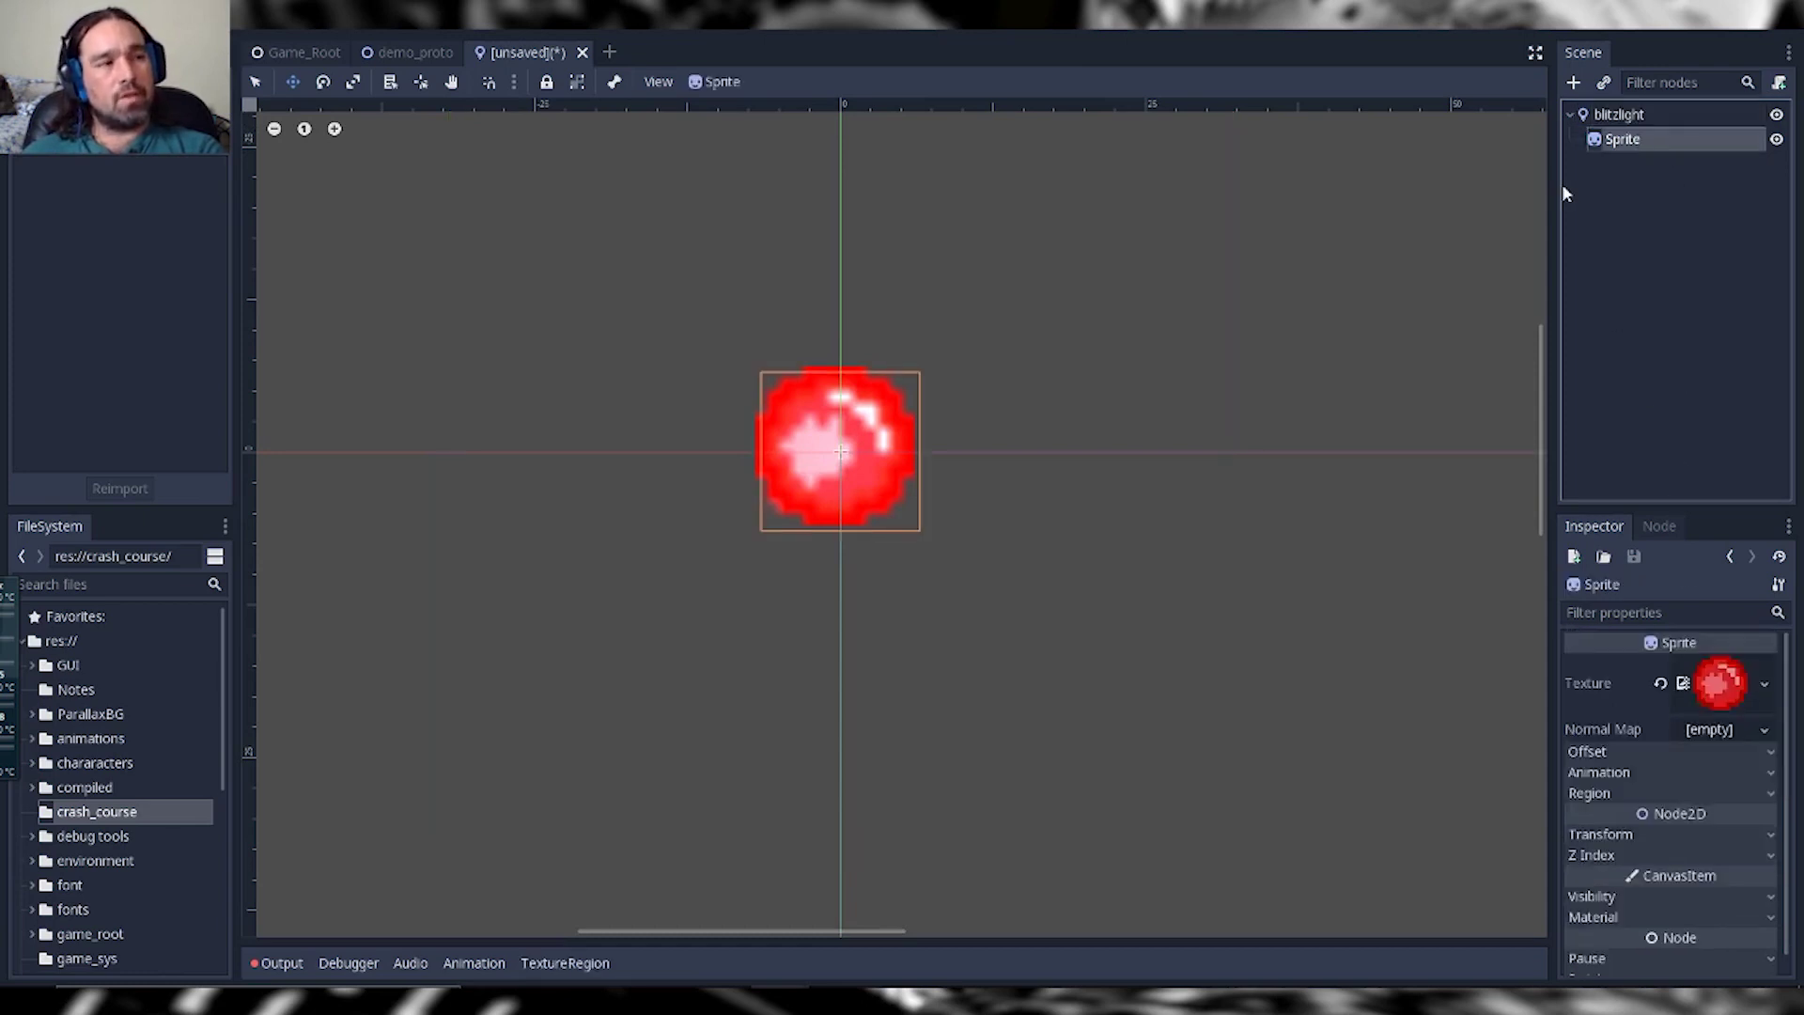
pyautogui.scroll(-1, 1656, 881)
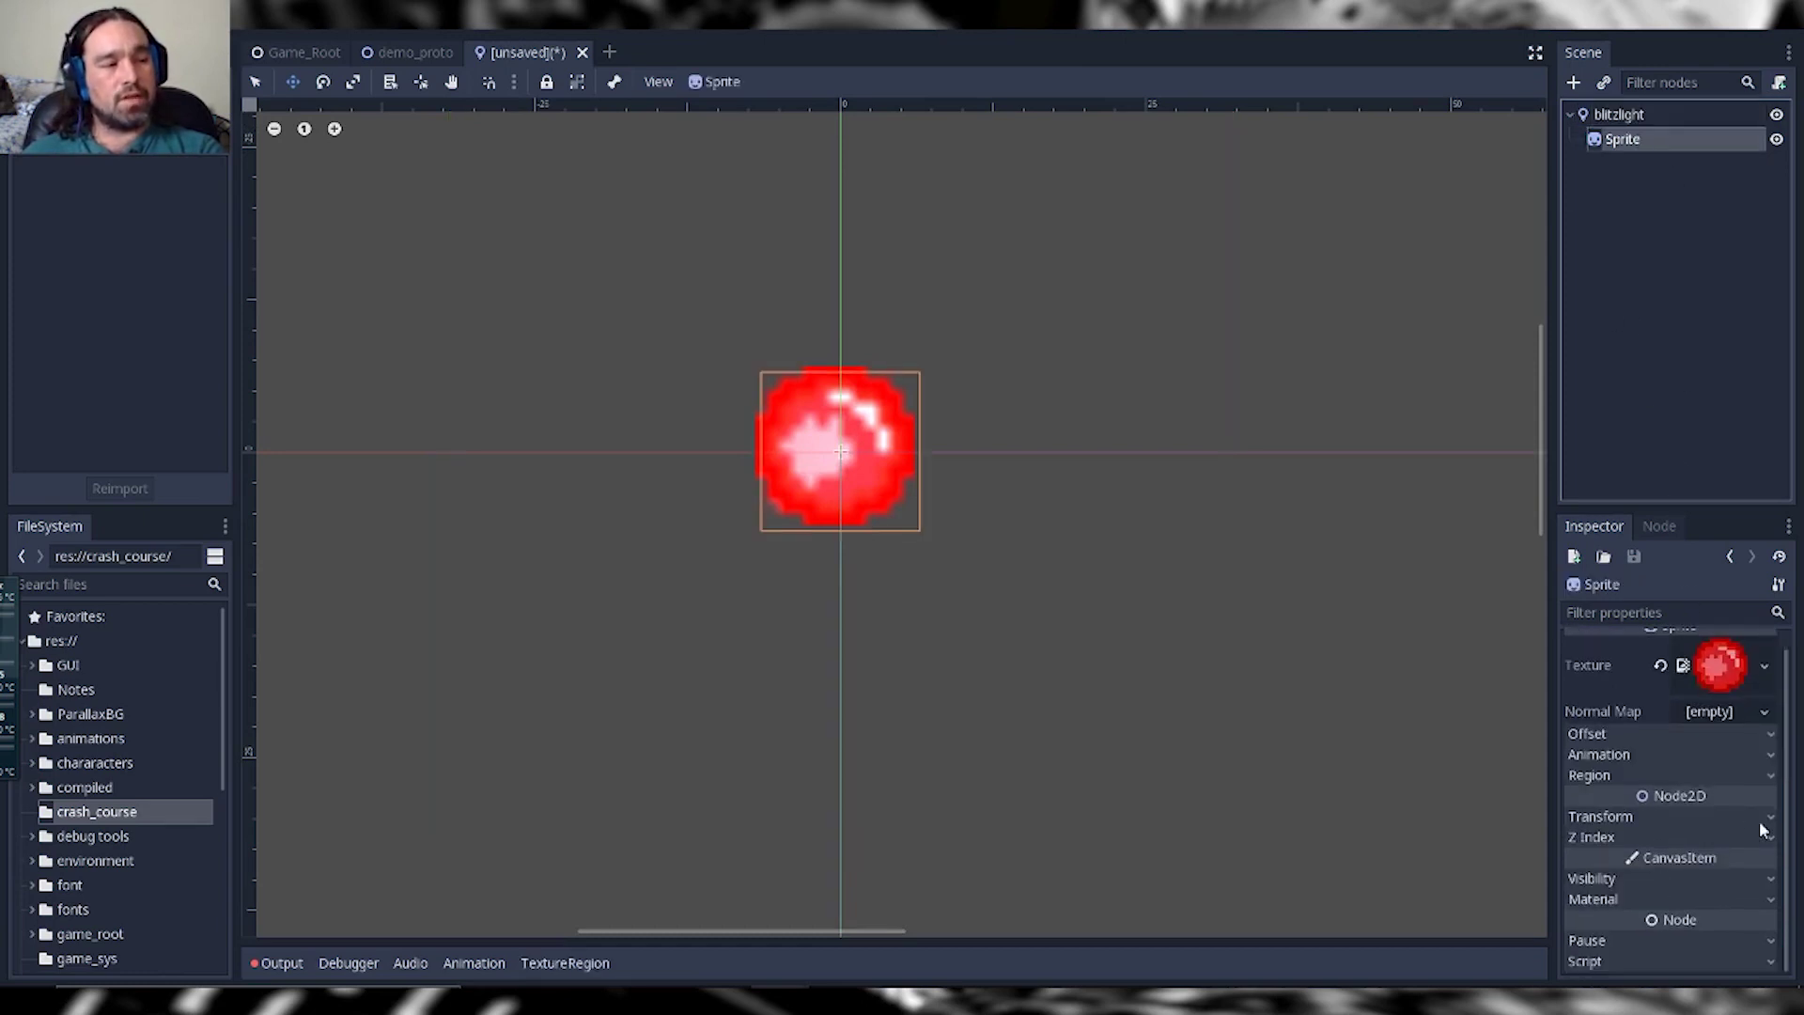
pyautogui.click(1769, 817)
pyautogui.scroll(-3, 1659, 902)
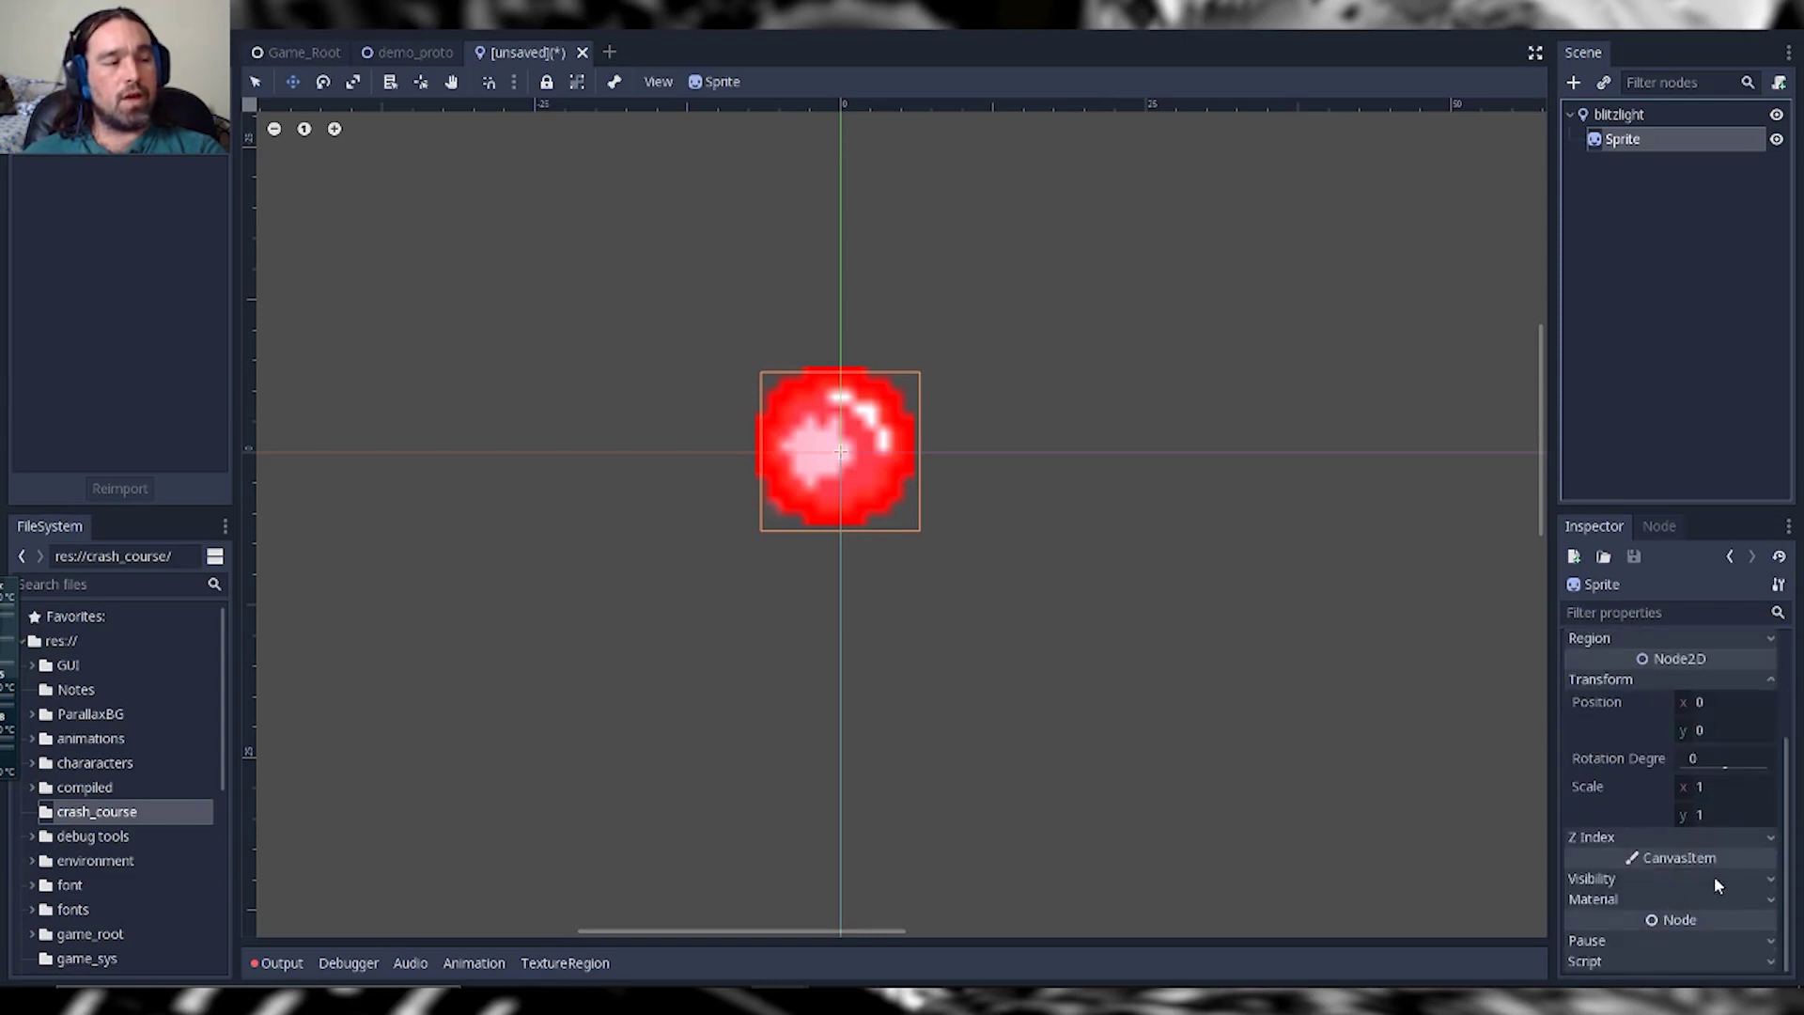
pyautogui.scroll(3, 1682, 809)
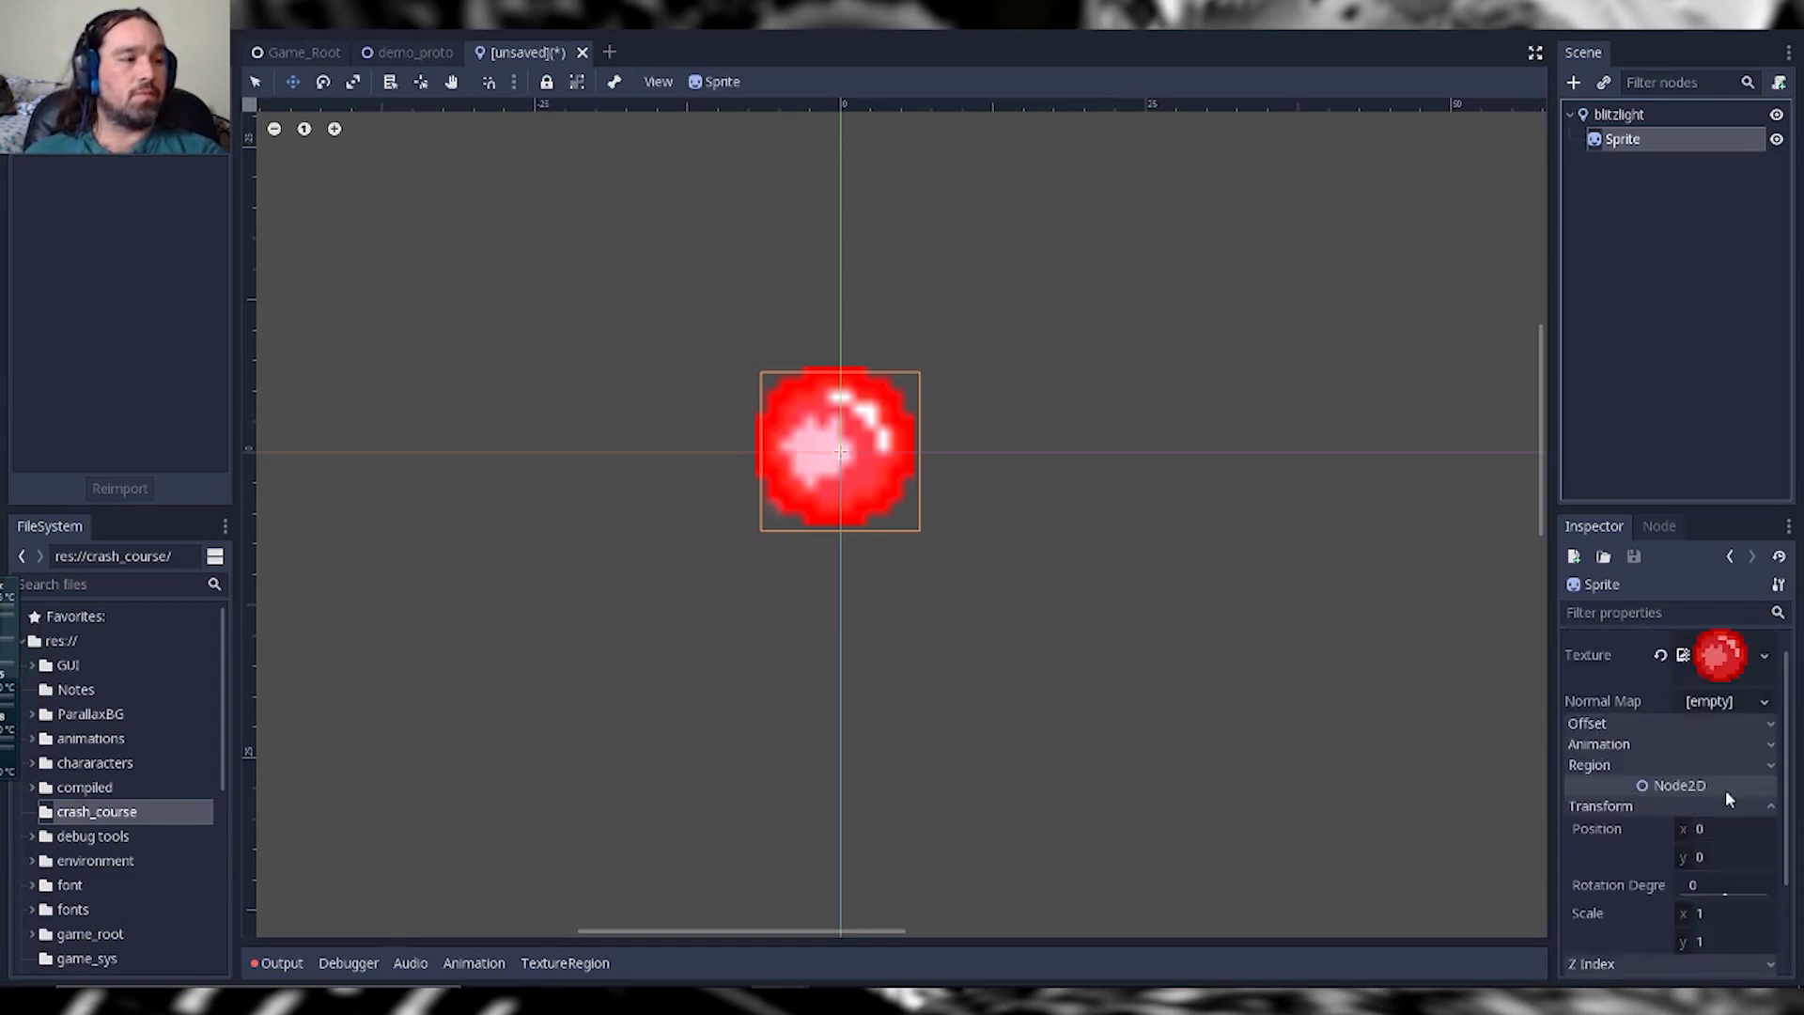
pyautogui.click(1771, 806)
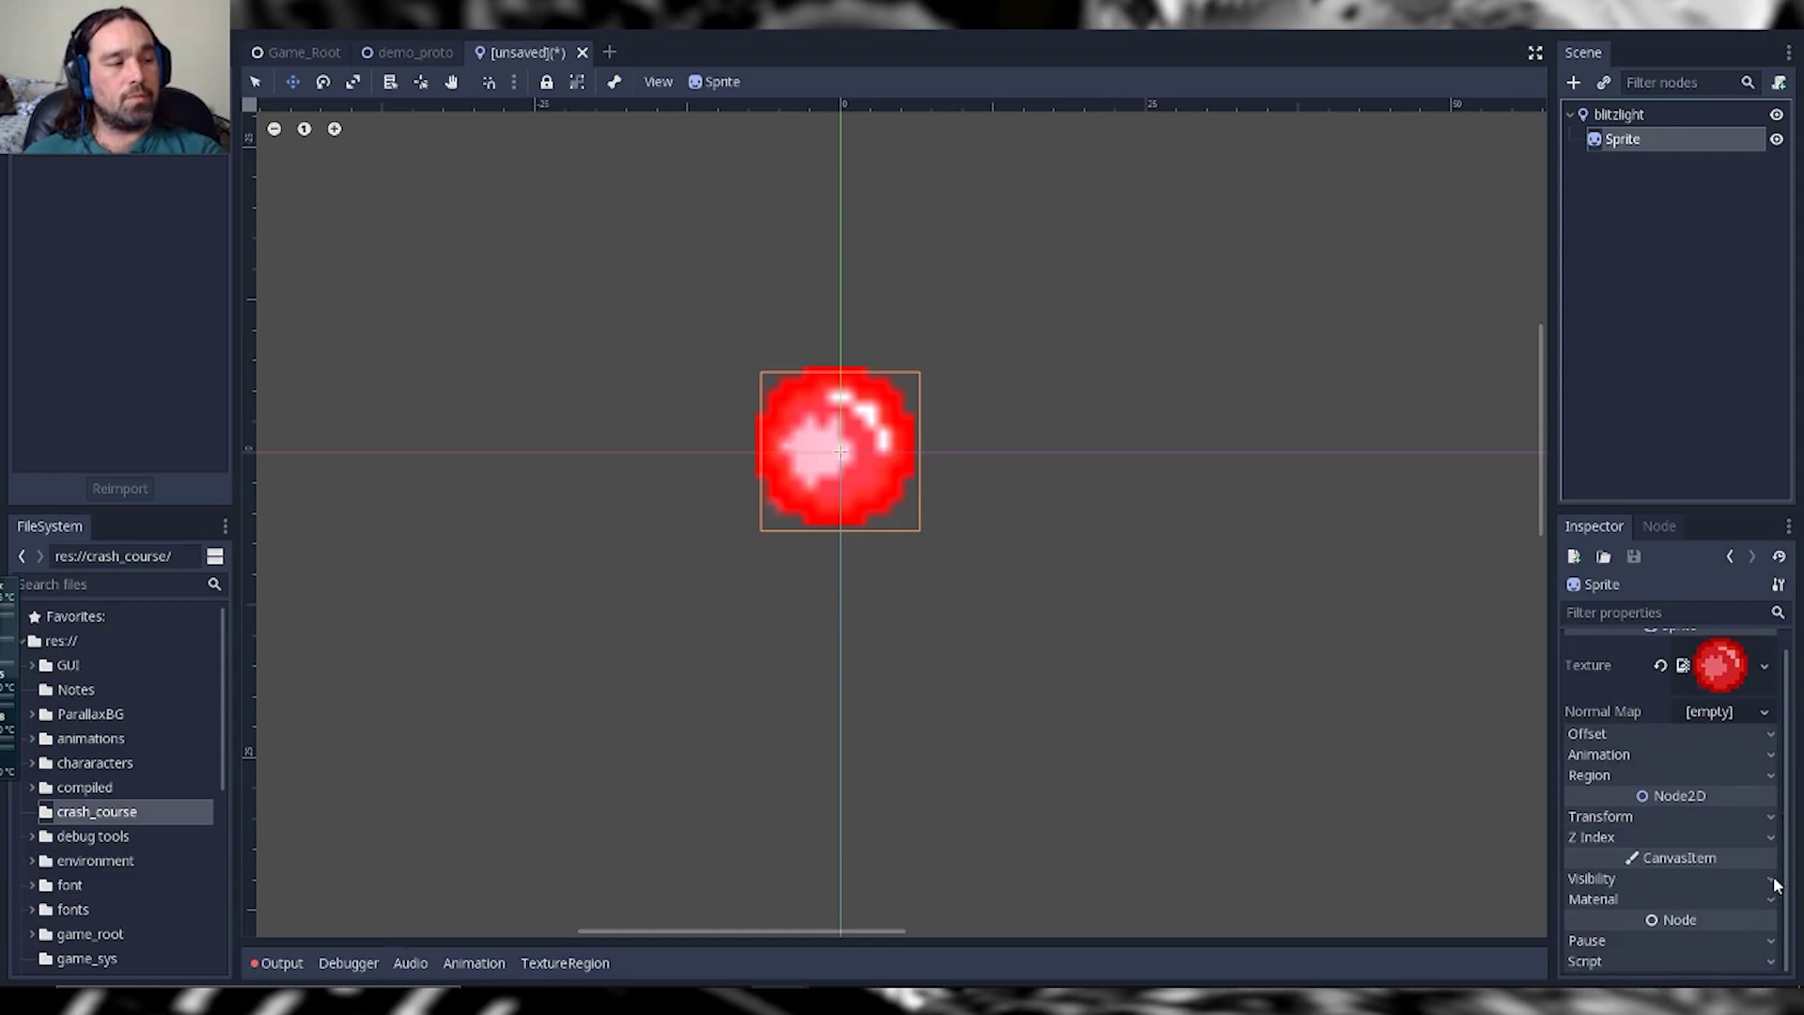
pyautogui.click(1771, 880)
pyautogui.scroll(-3, 1692, 888)
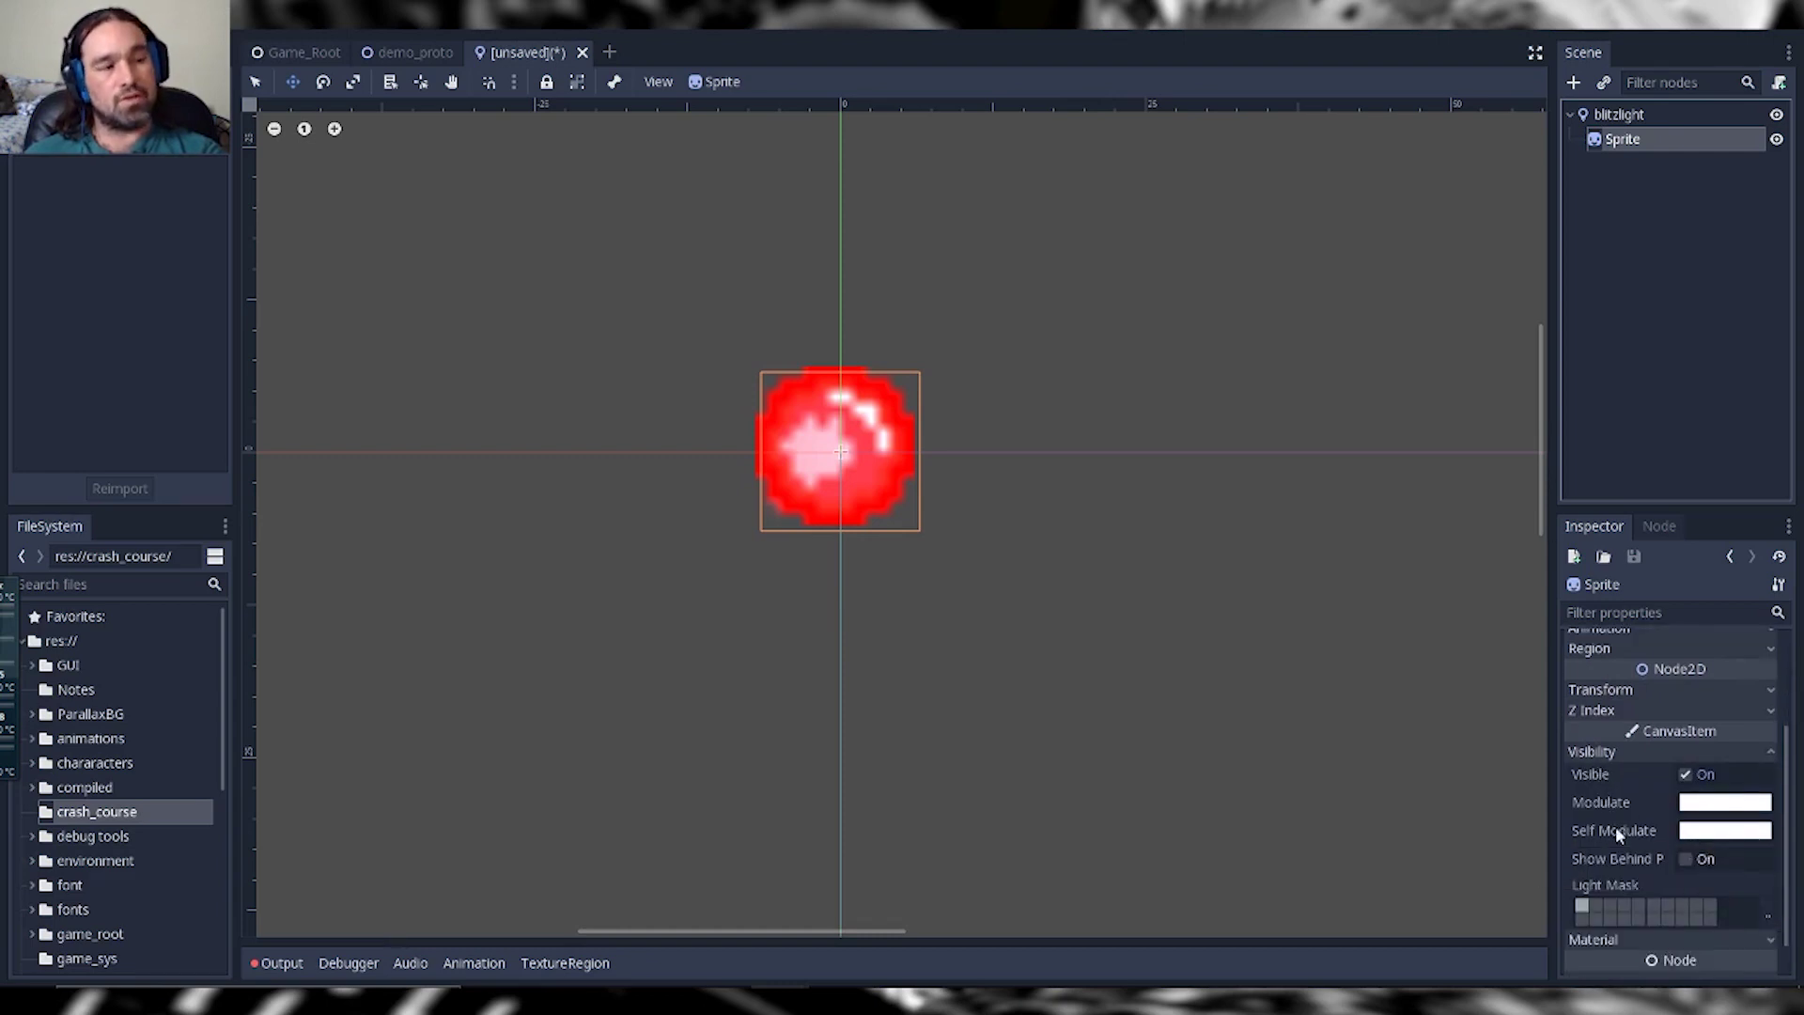
pyautogui.click(1589, 910)
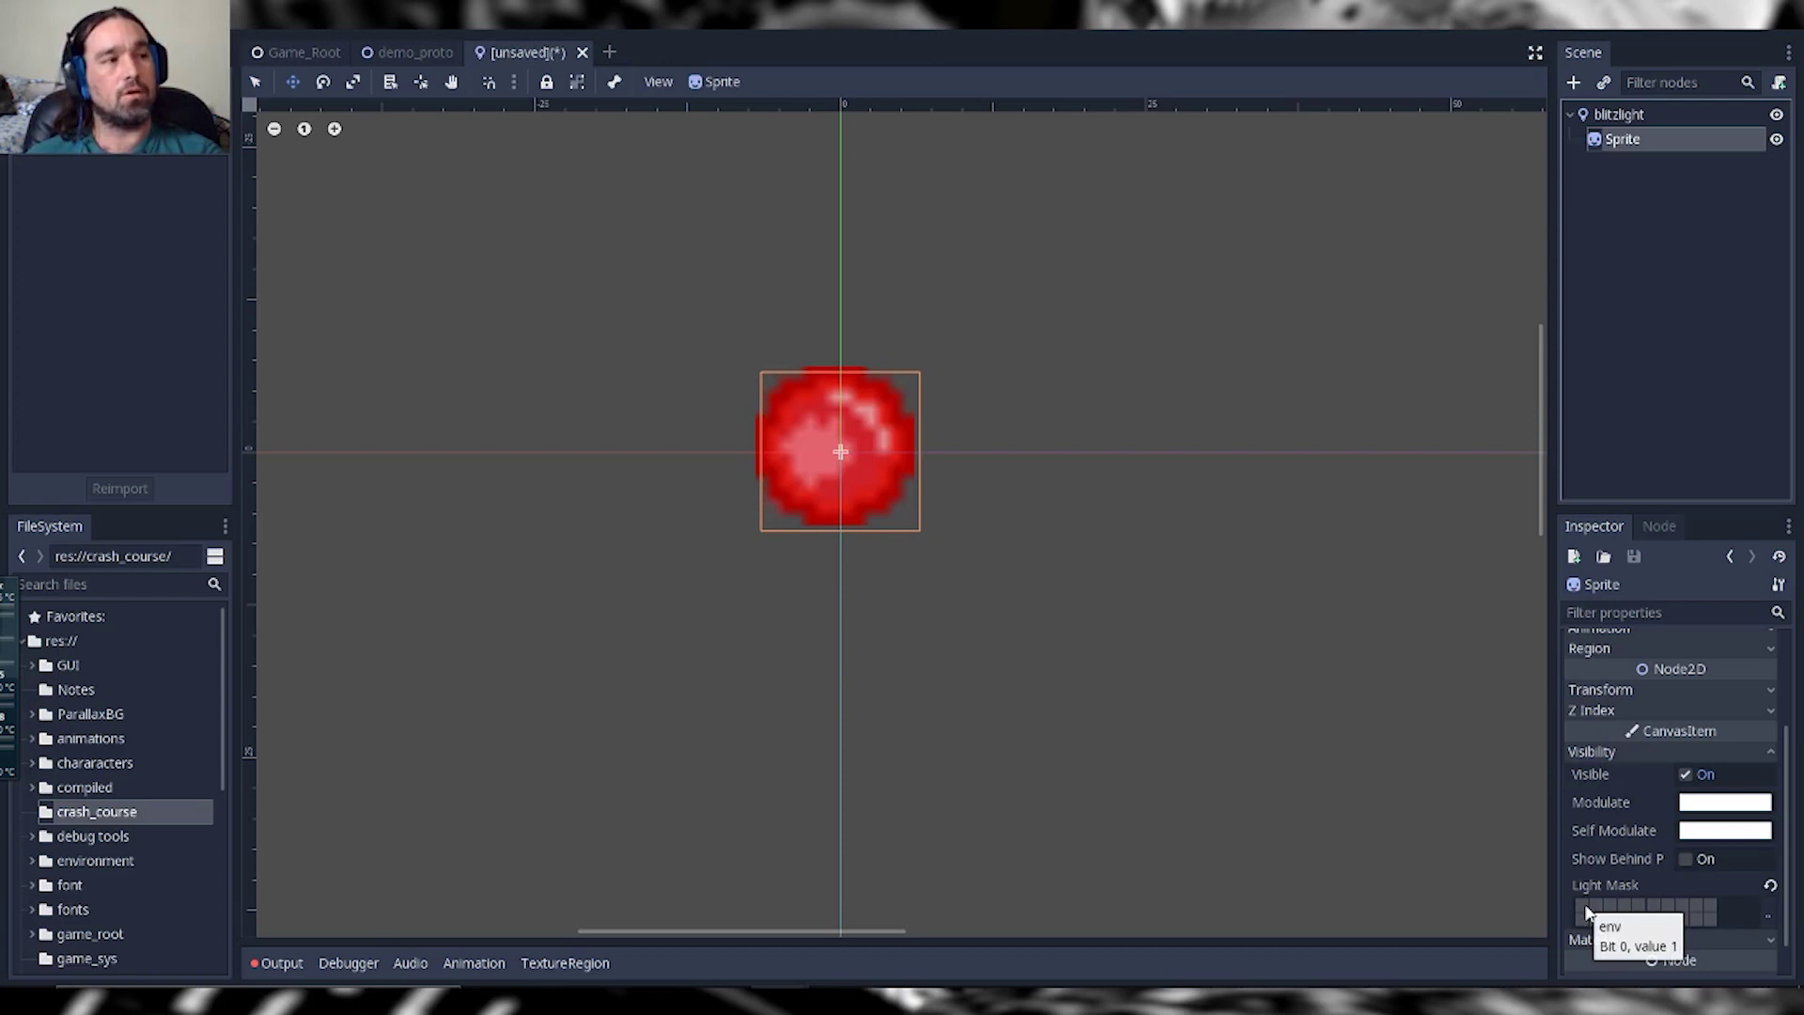
pyautogui.click(1585, 909)
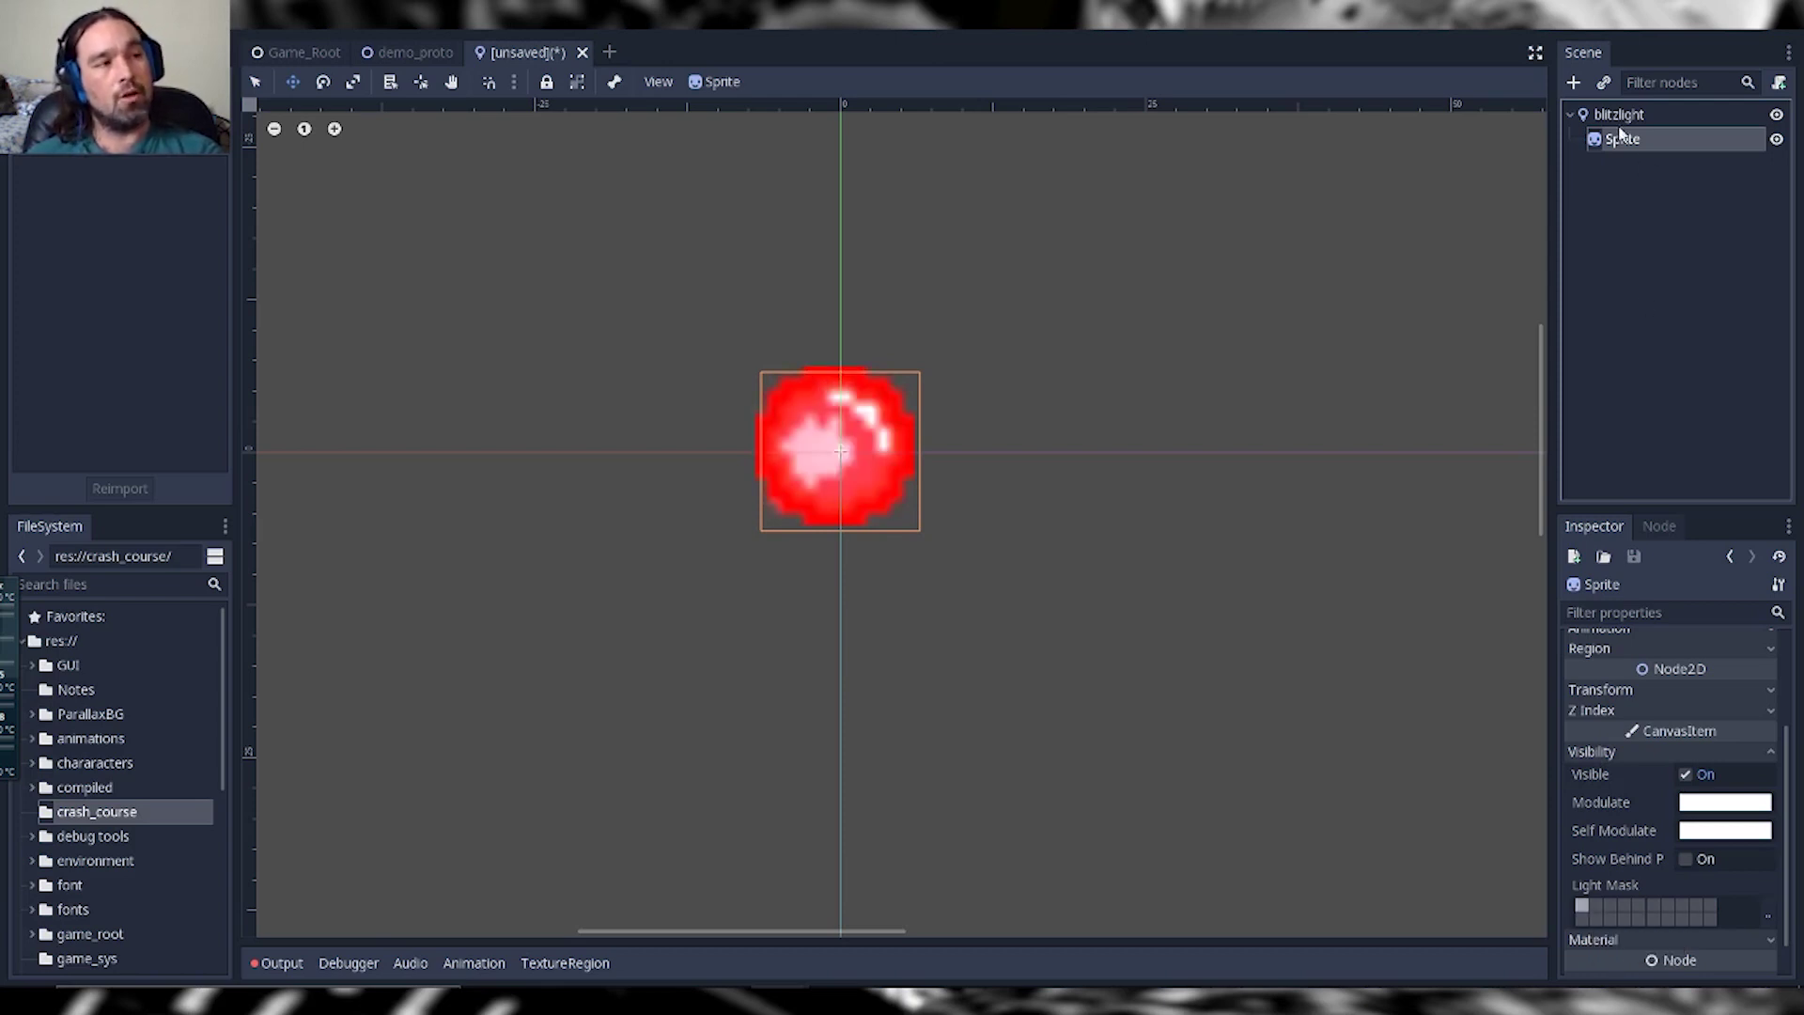
pyautogui.click(1621, 116)
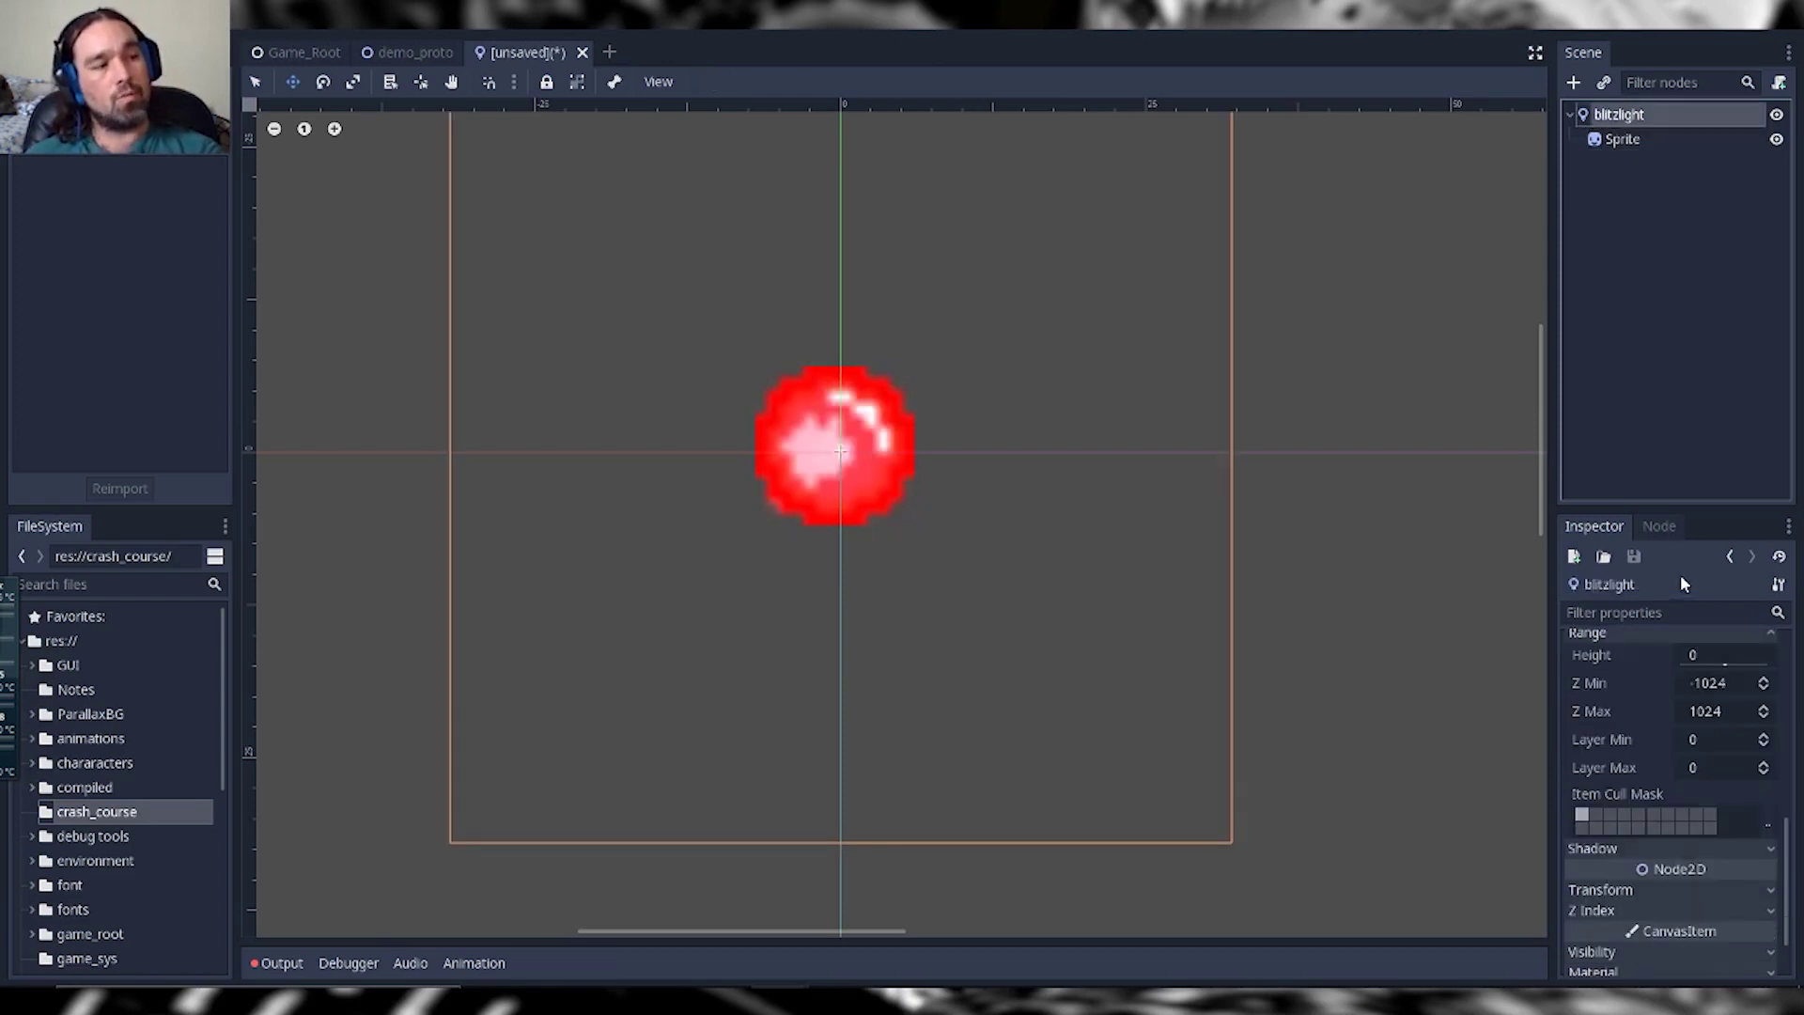
pyautogui.click(1583, 818)
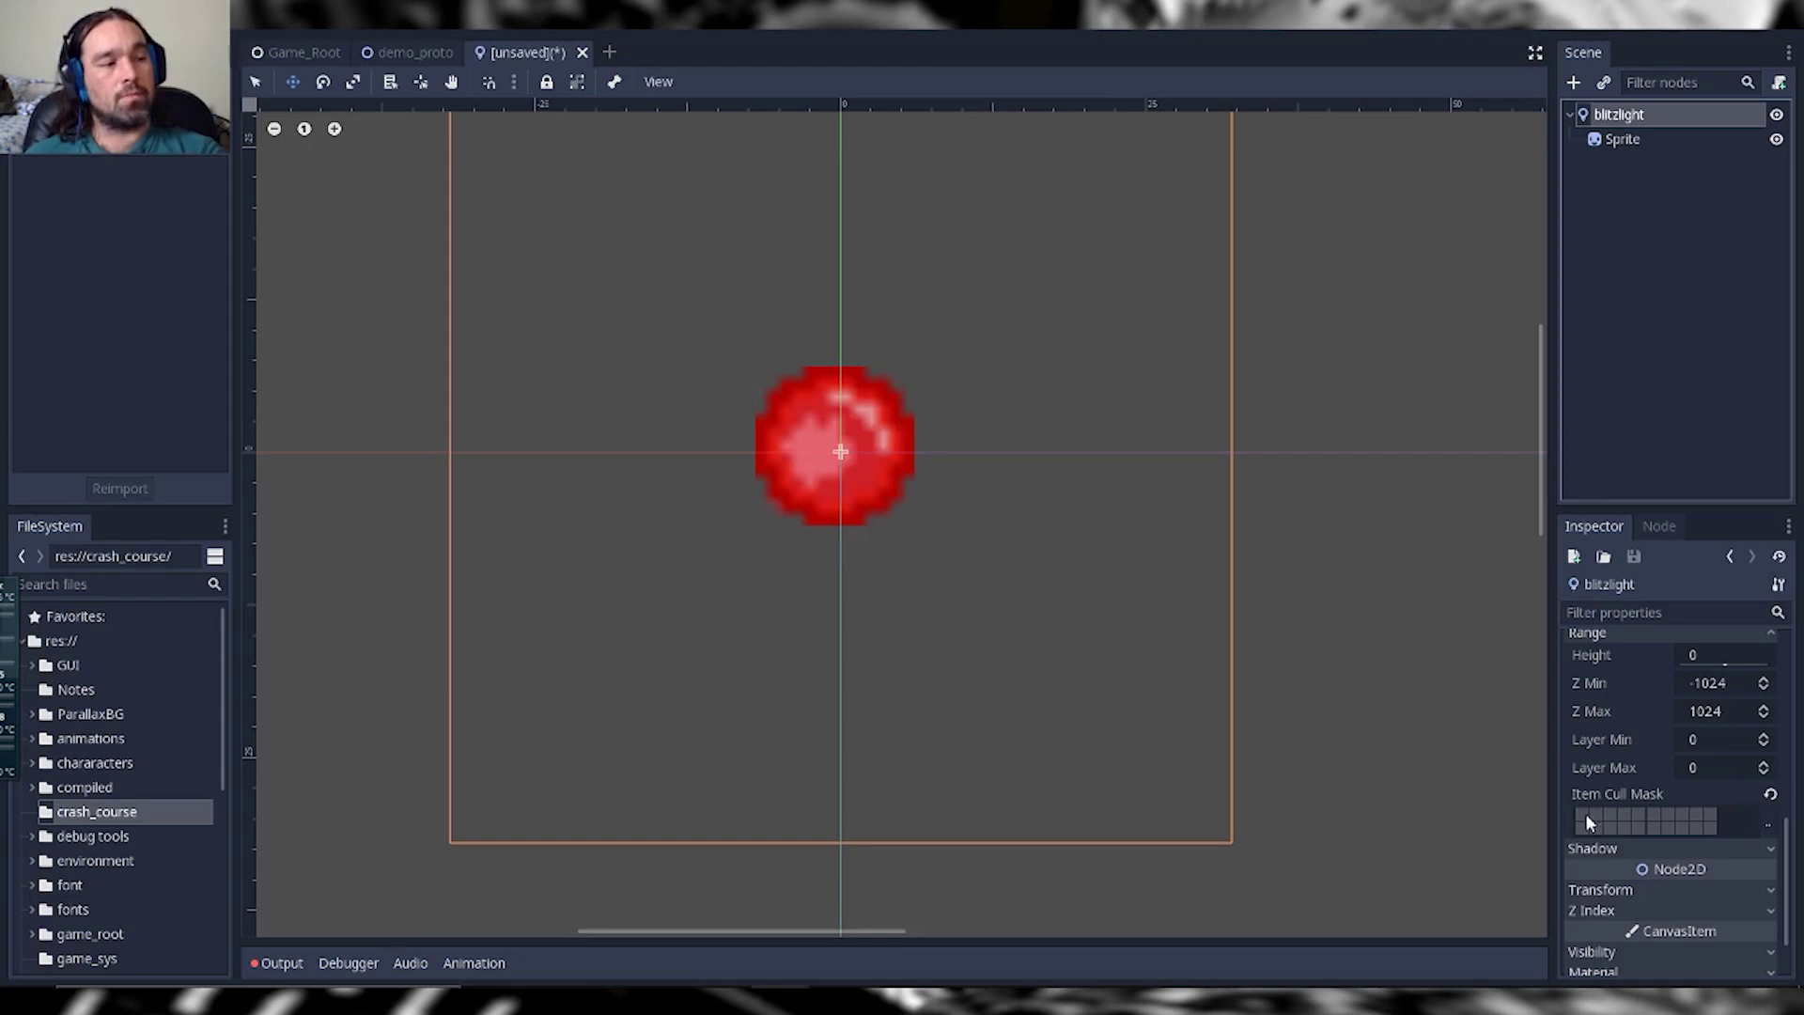
pyautogui.click(1584, 814)
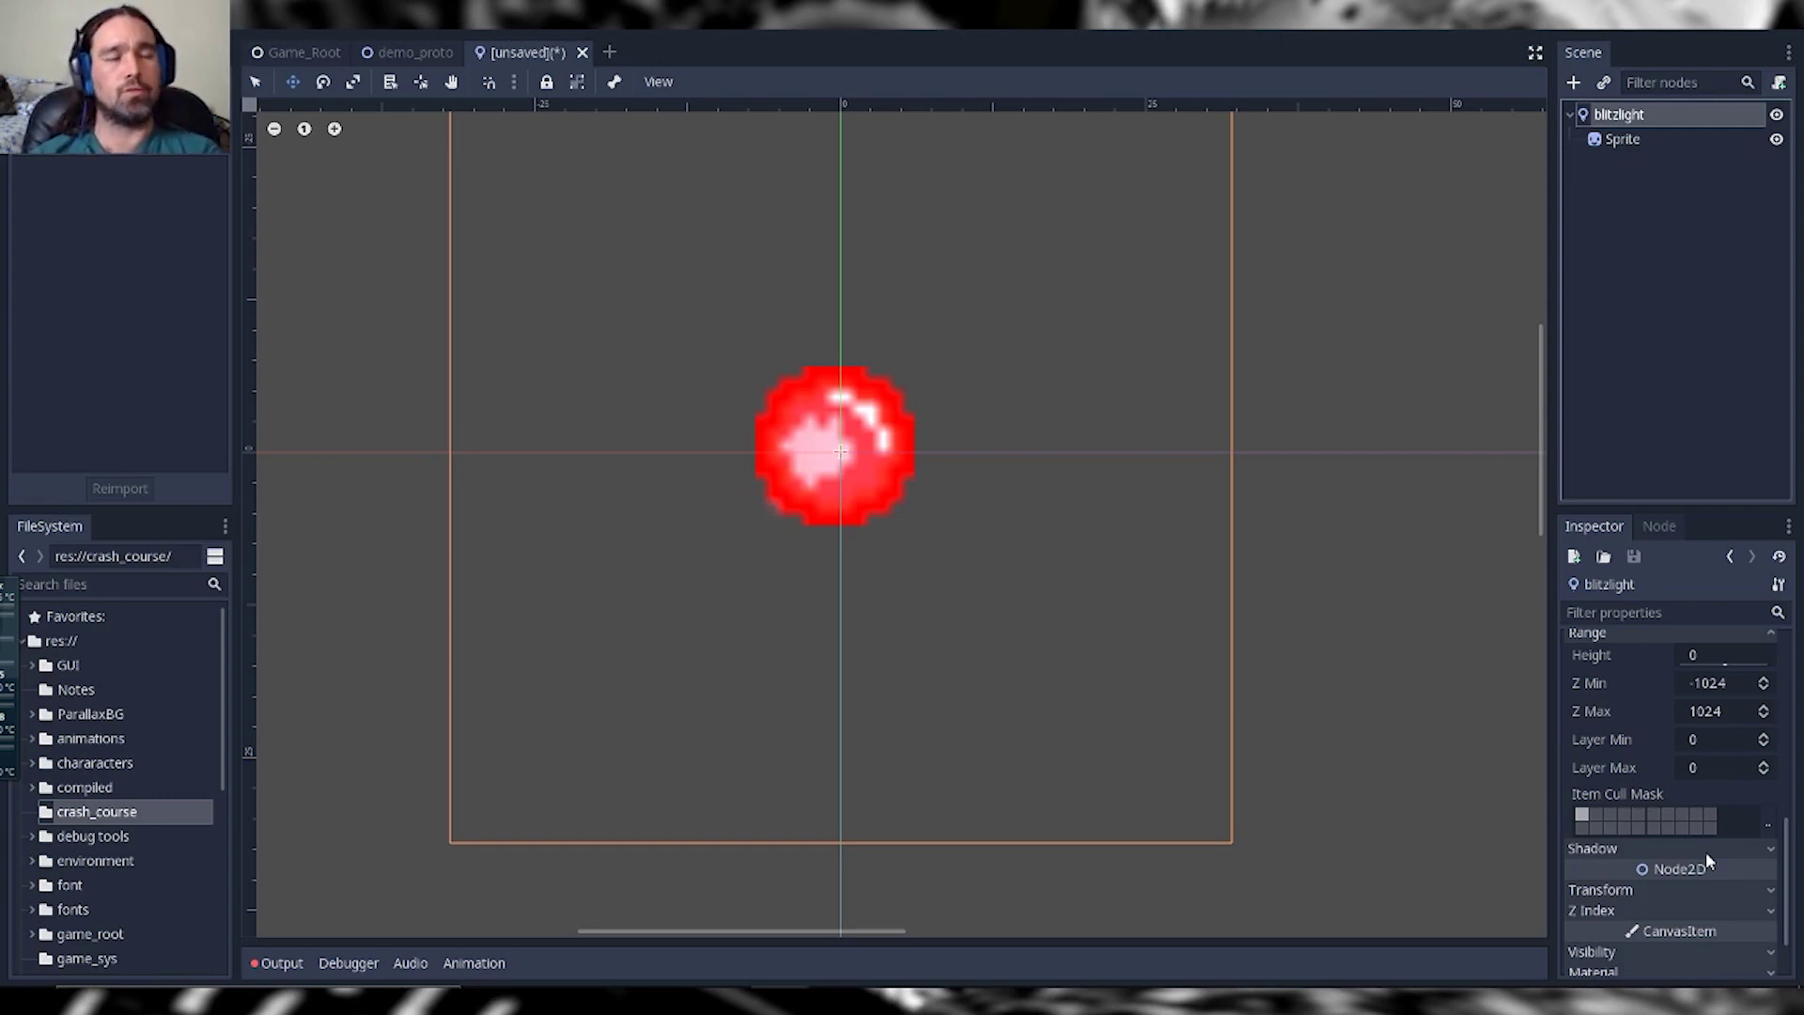
# Step: Expand blitzlight's Shadow section and check Enabled, keeping buffer size 2048 and gradient length 0
pyautogui.click(1767, 849)
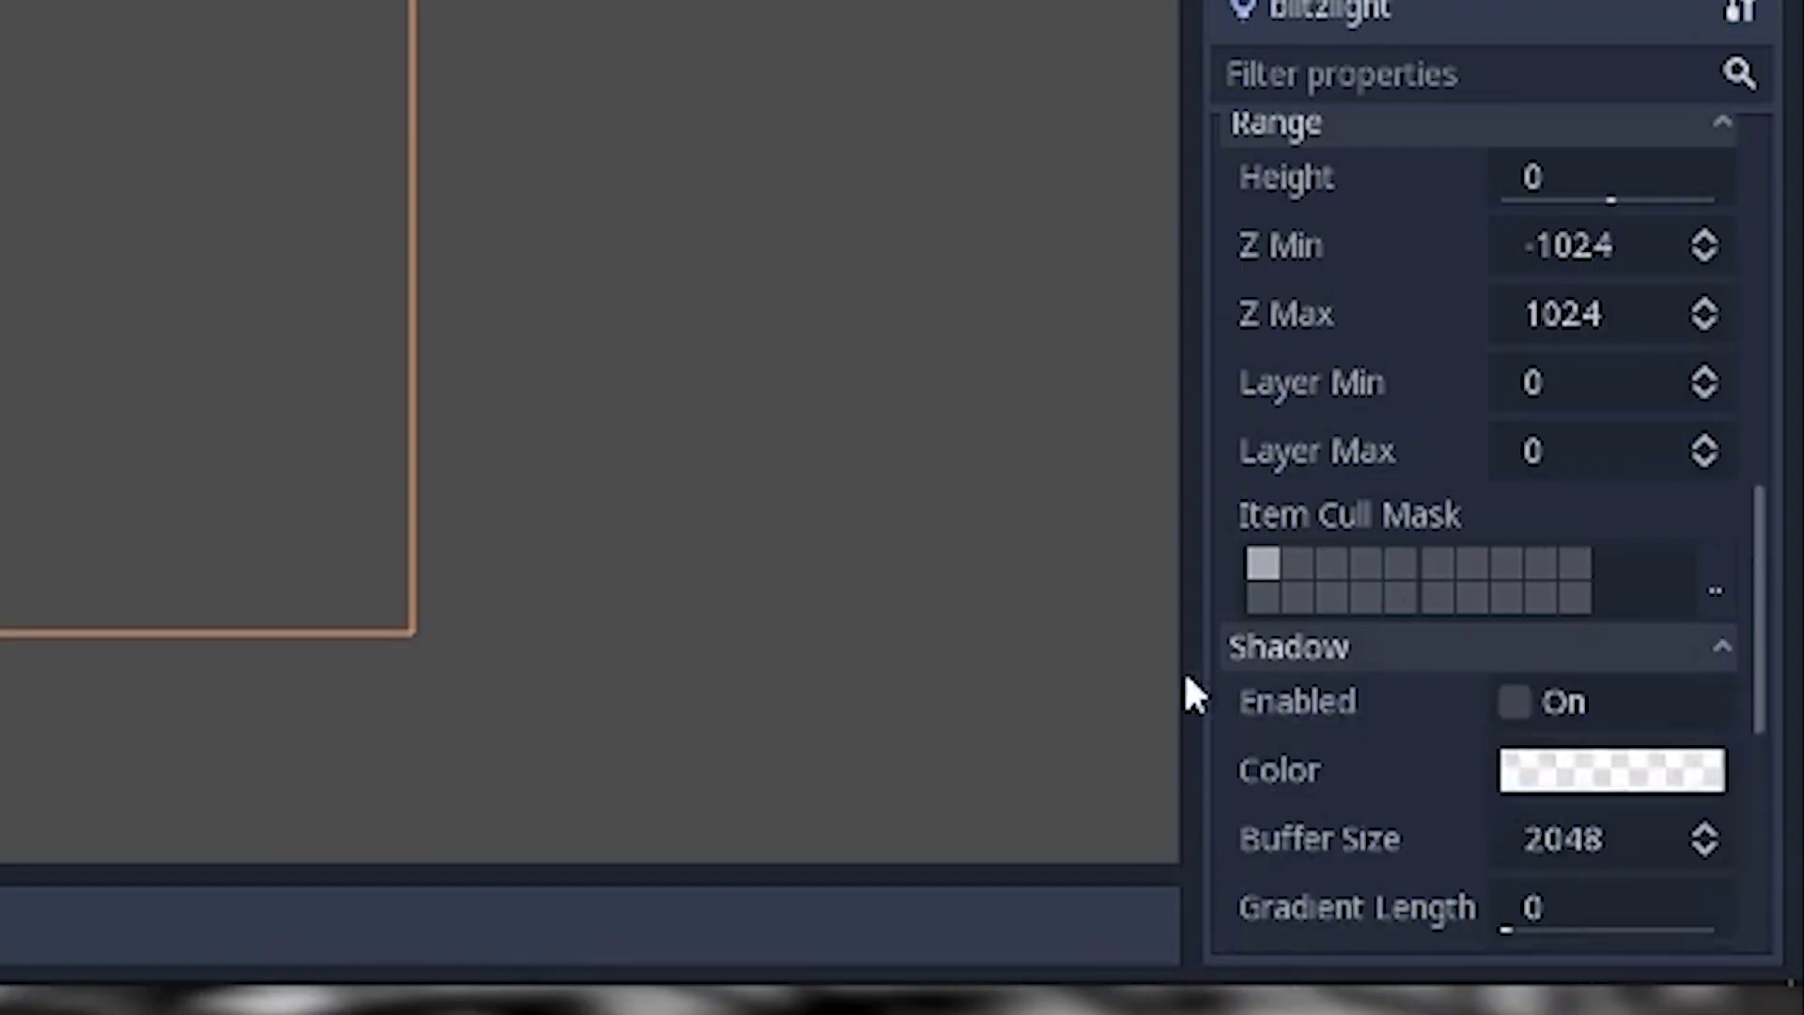
pyautogui.scroll(-5, 1362, 677)
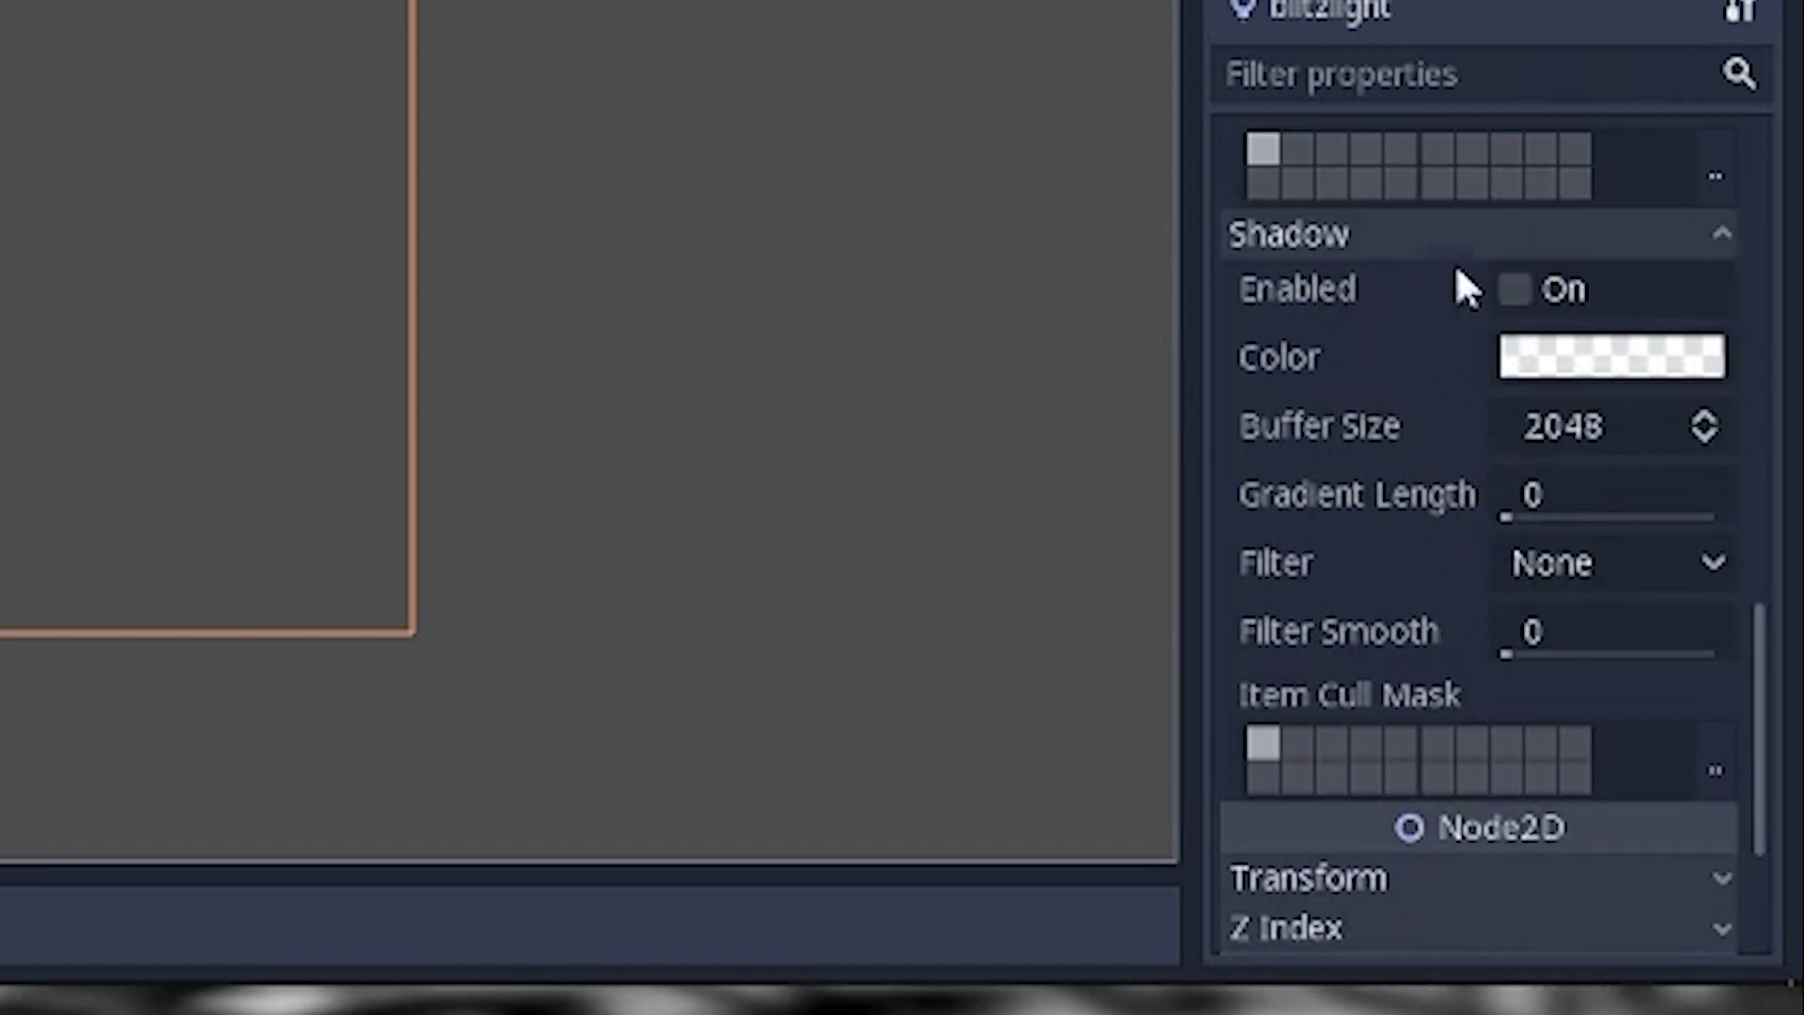
pyautogui.click(1564, 292)
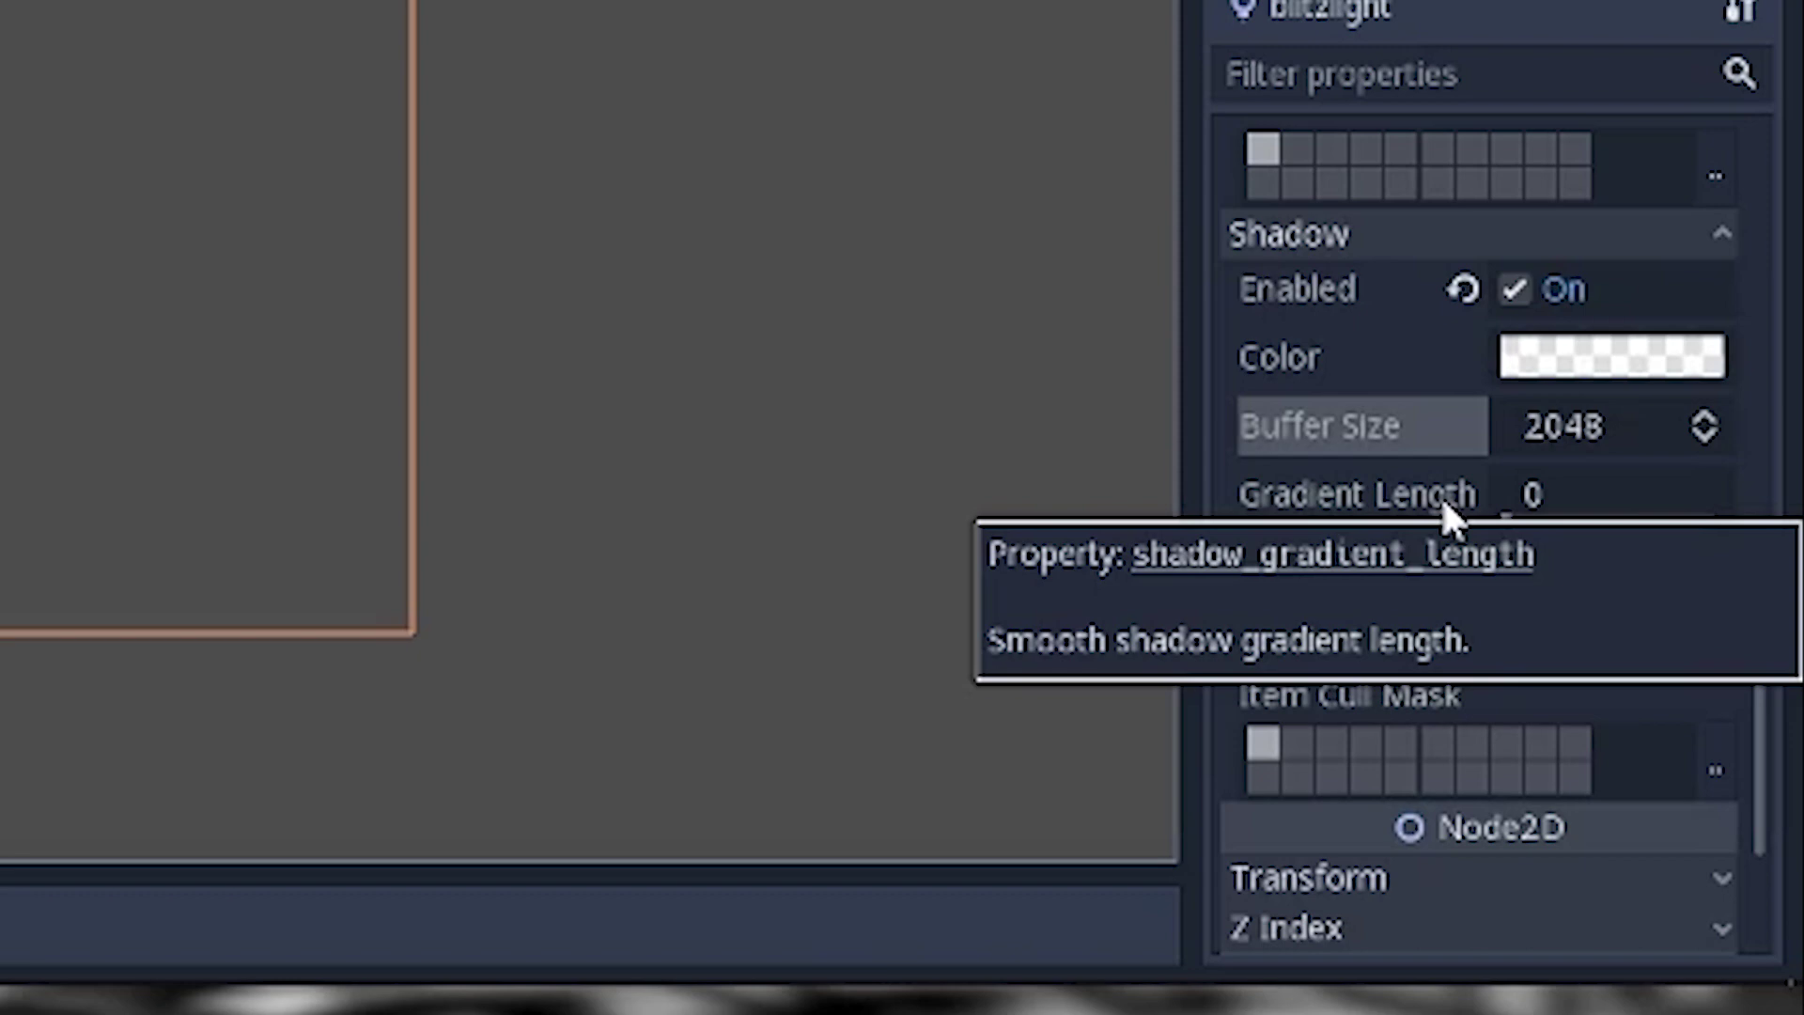
pyautogui.moveTo(1596, 494)
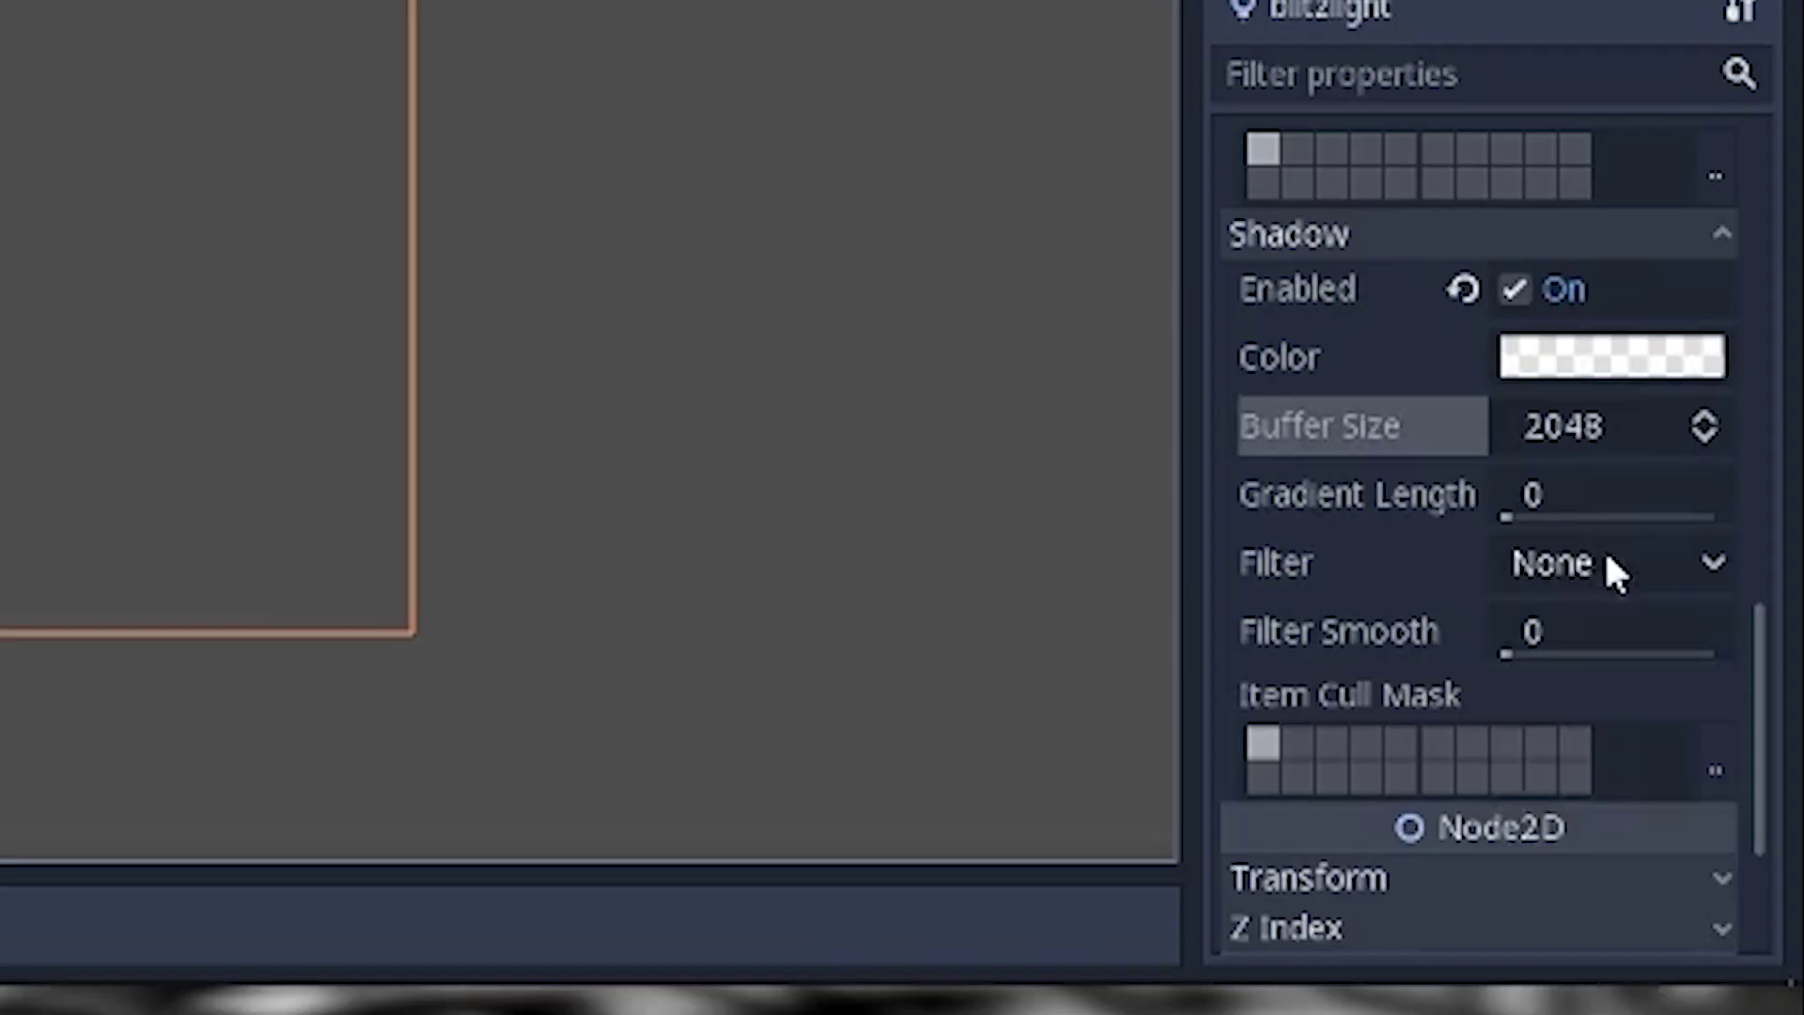
pyautogui.click(1609, 569)
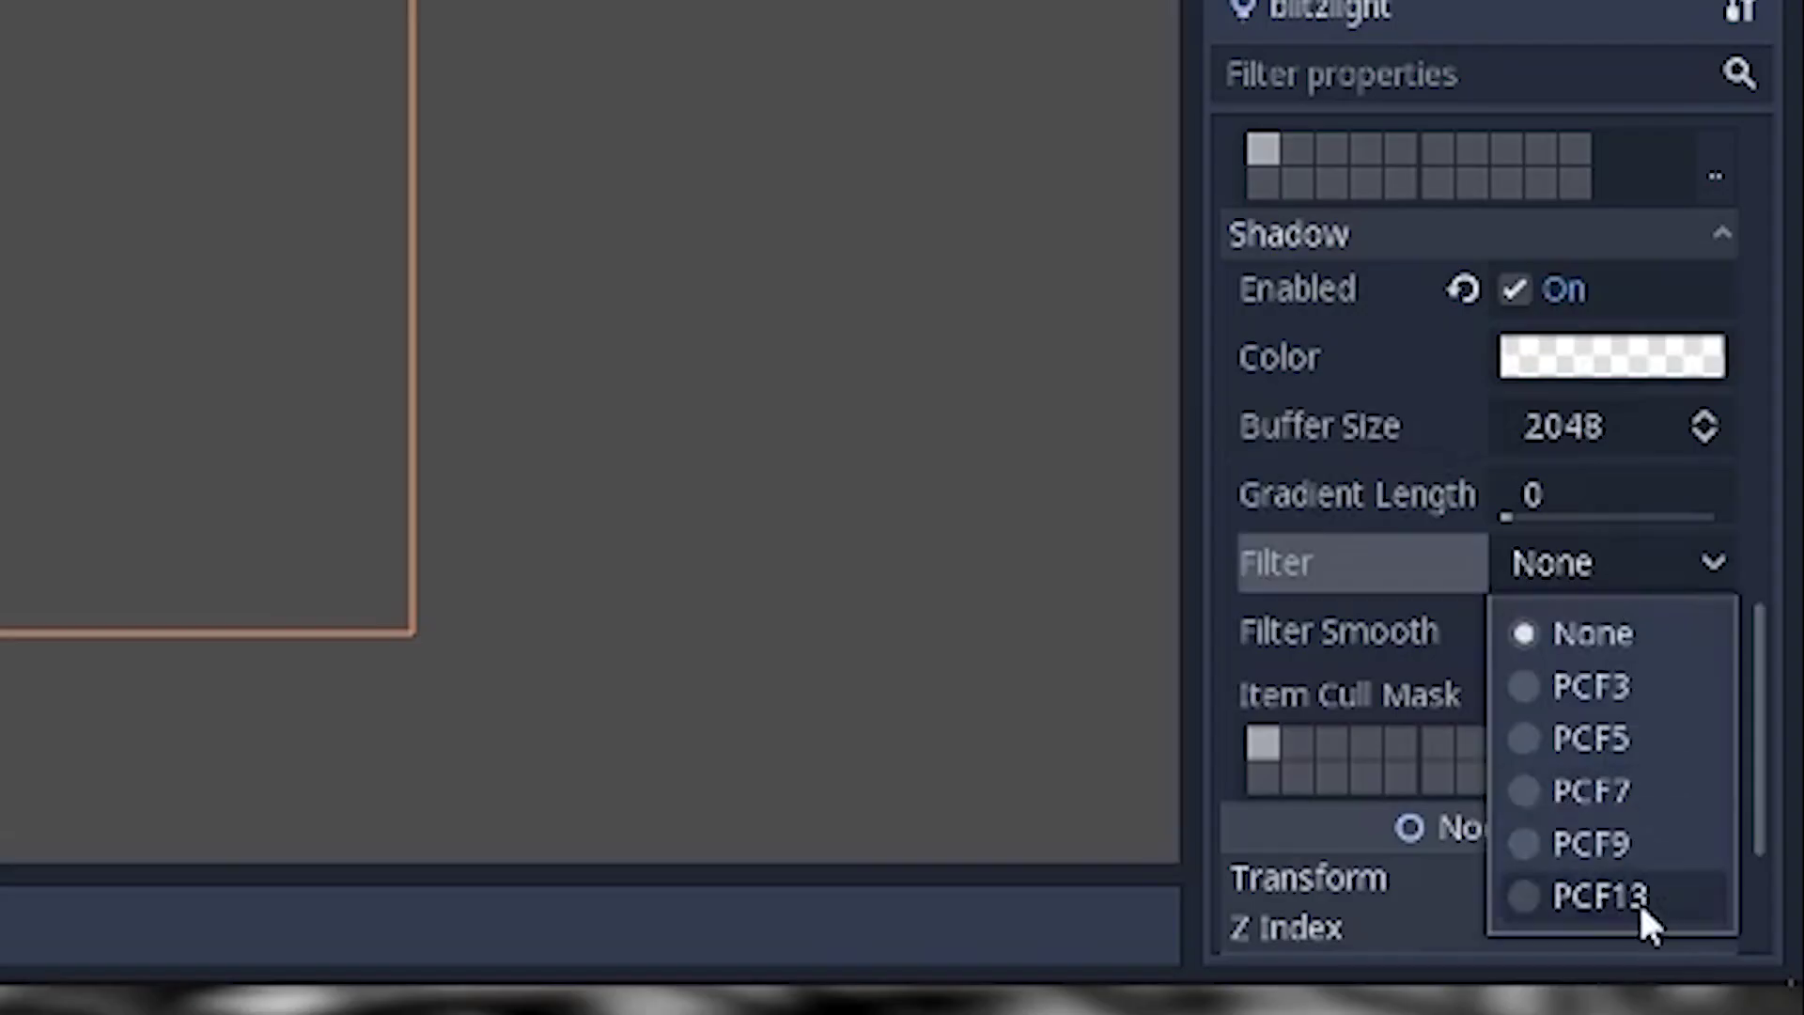
pyautogui.click(1362, 555)
pyautogui.click(1651, 620)
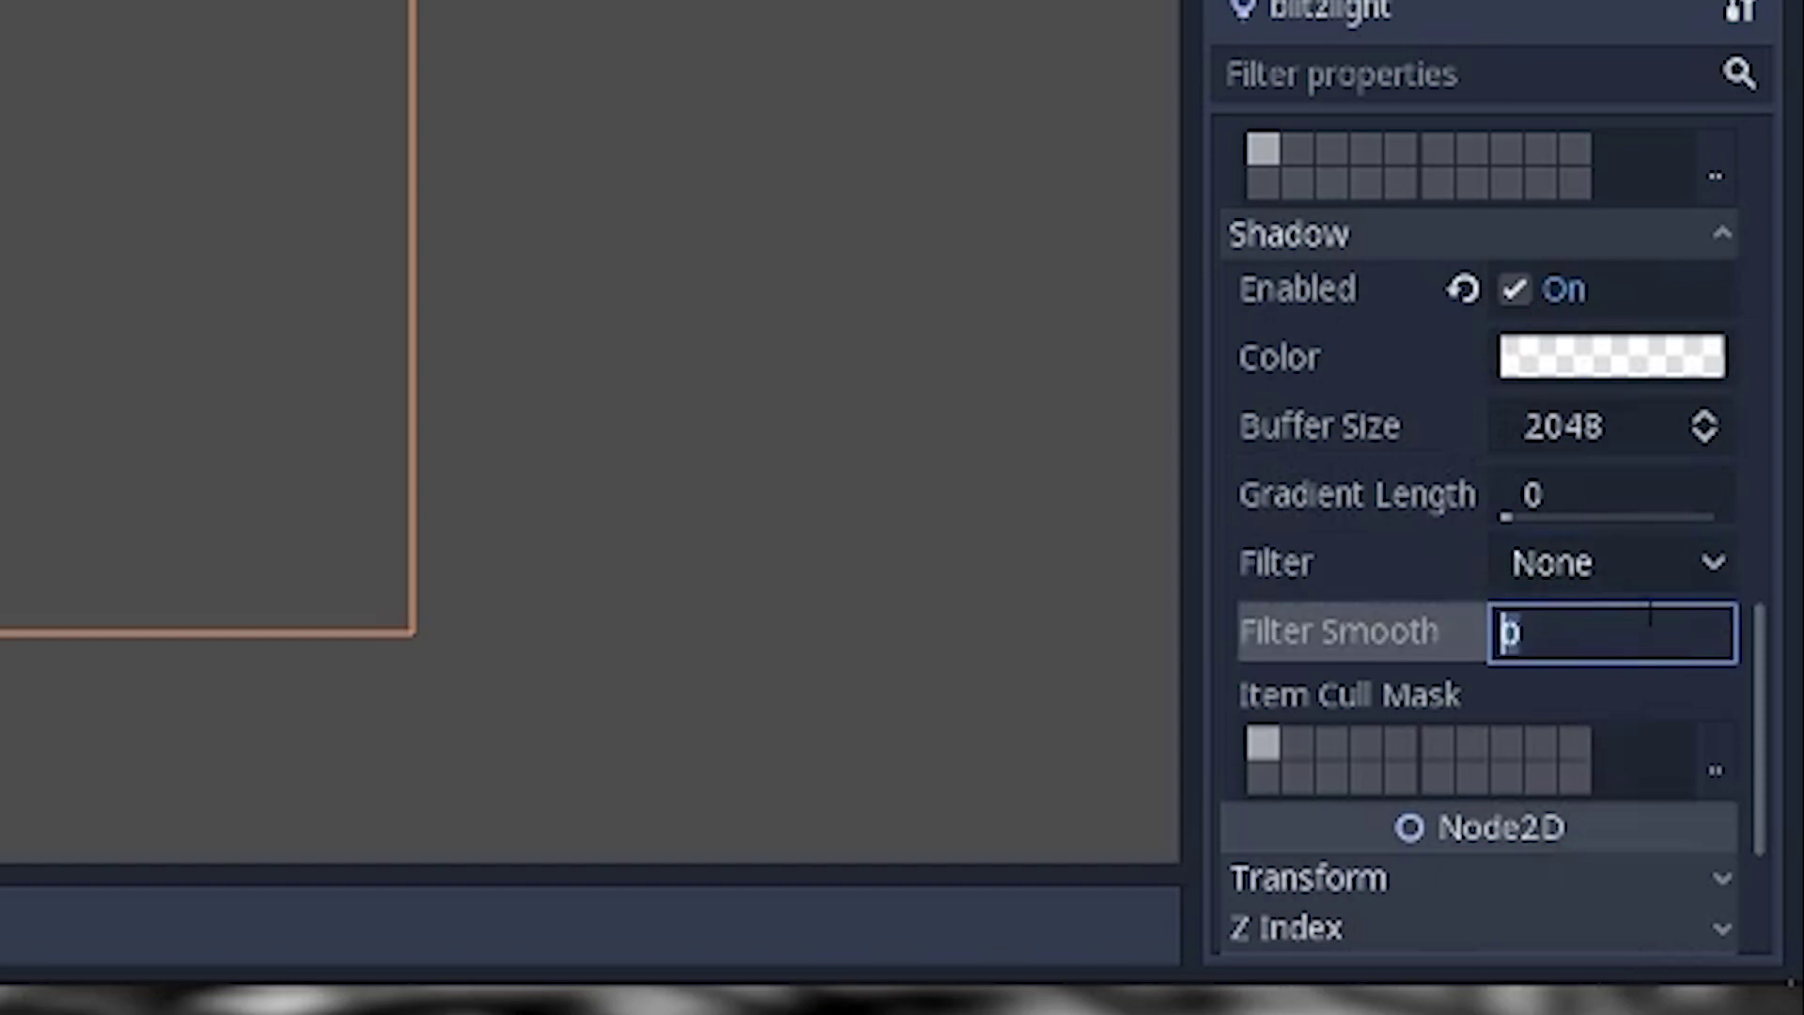
pyautogui.click(1694, 583)
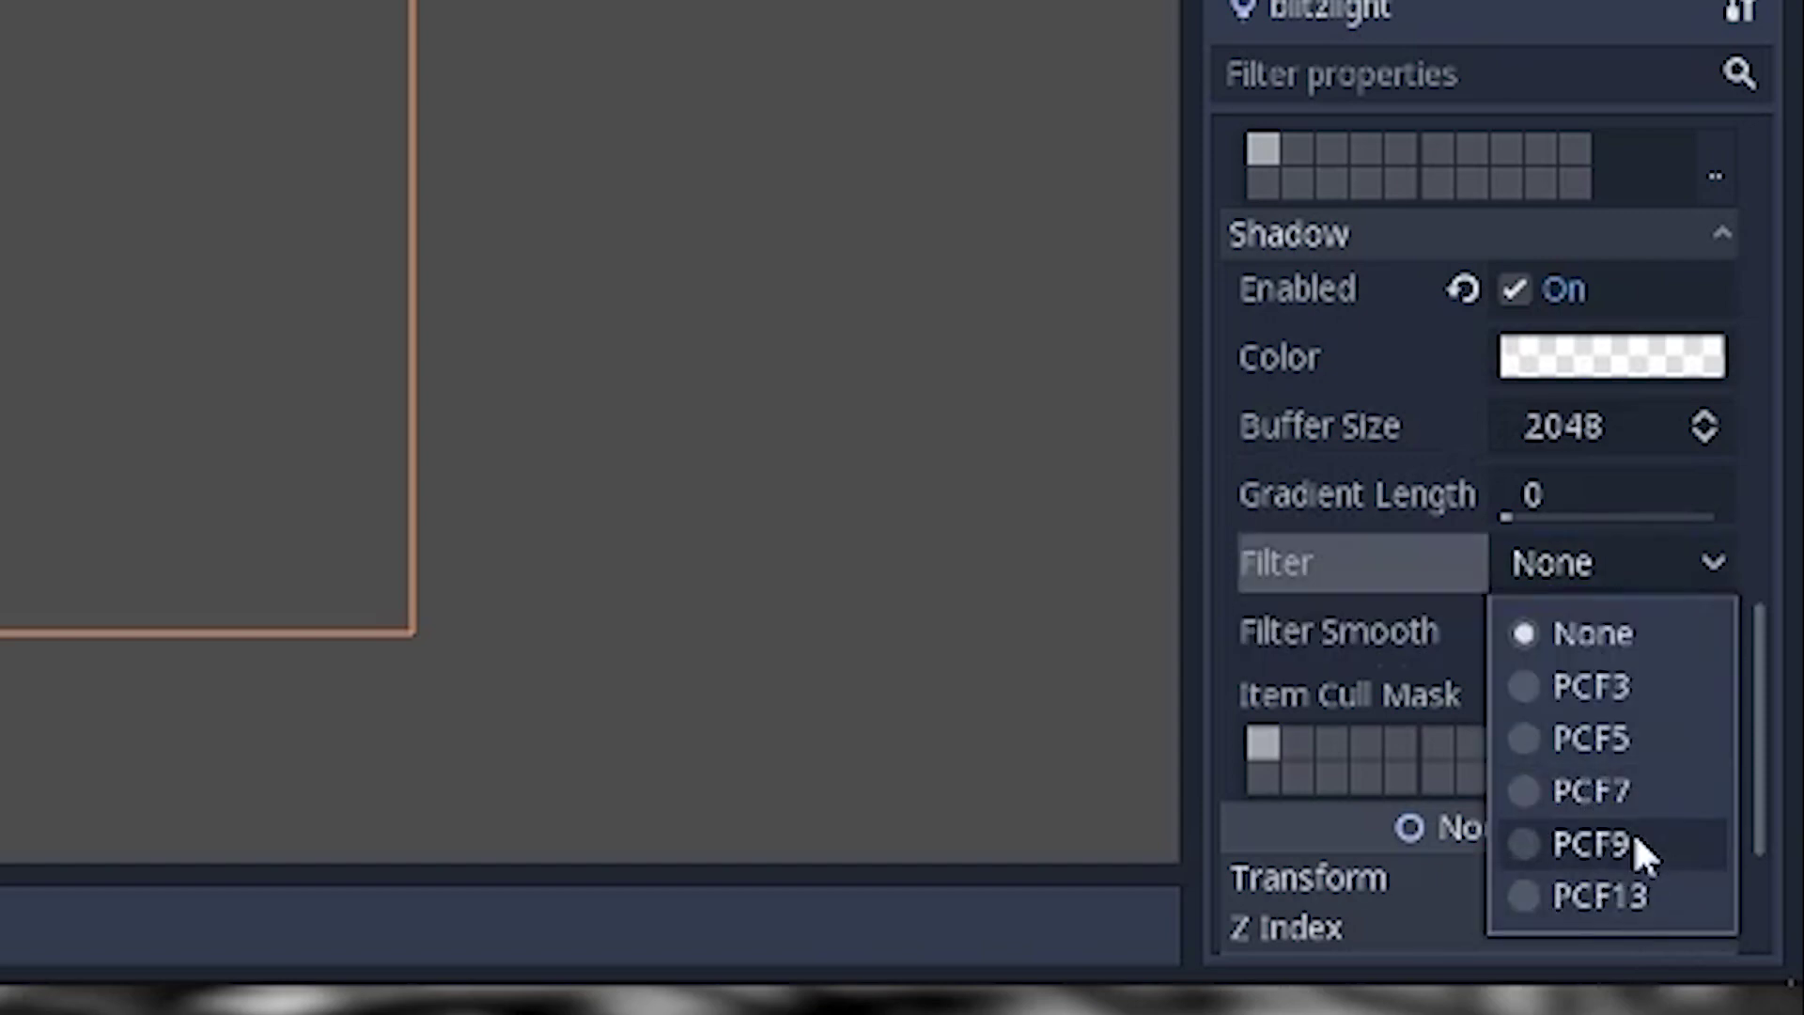
pyautogui.click(1448, 551)
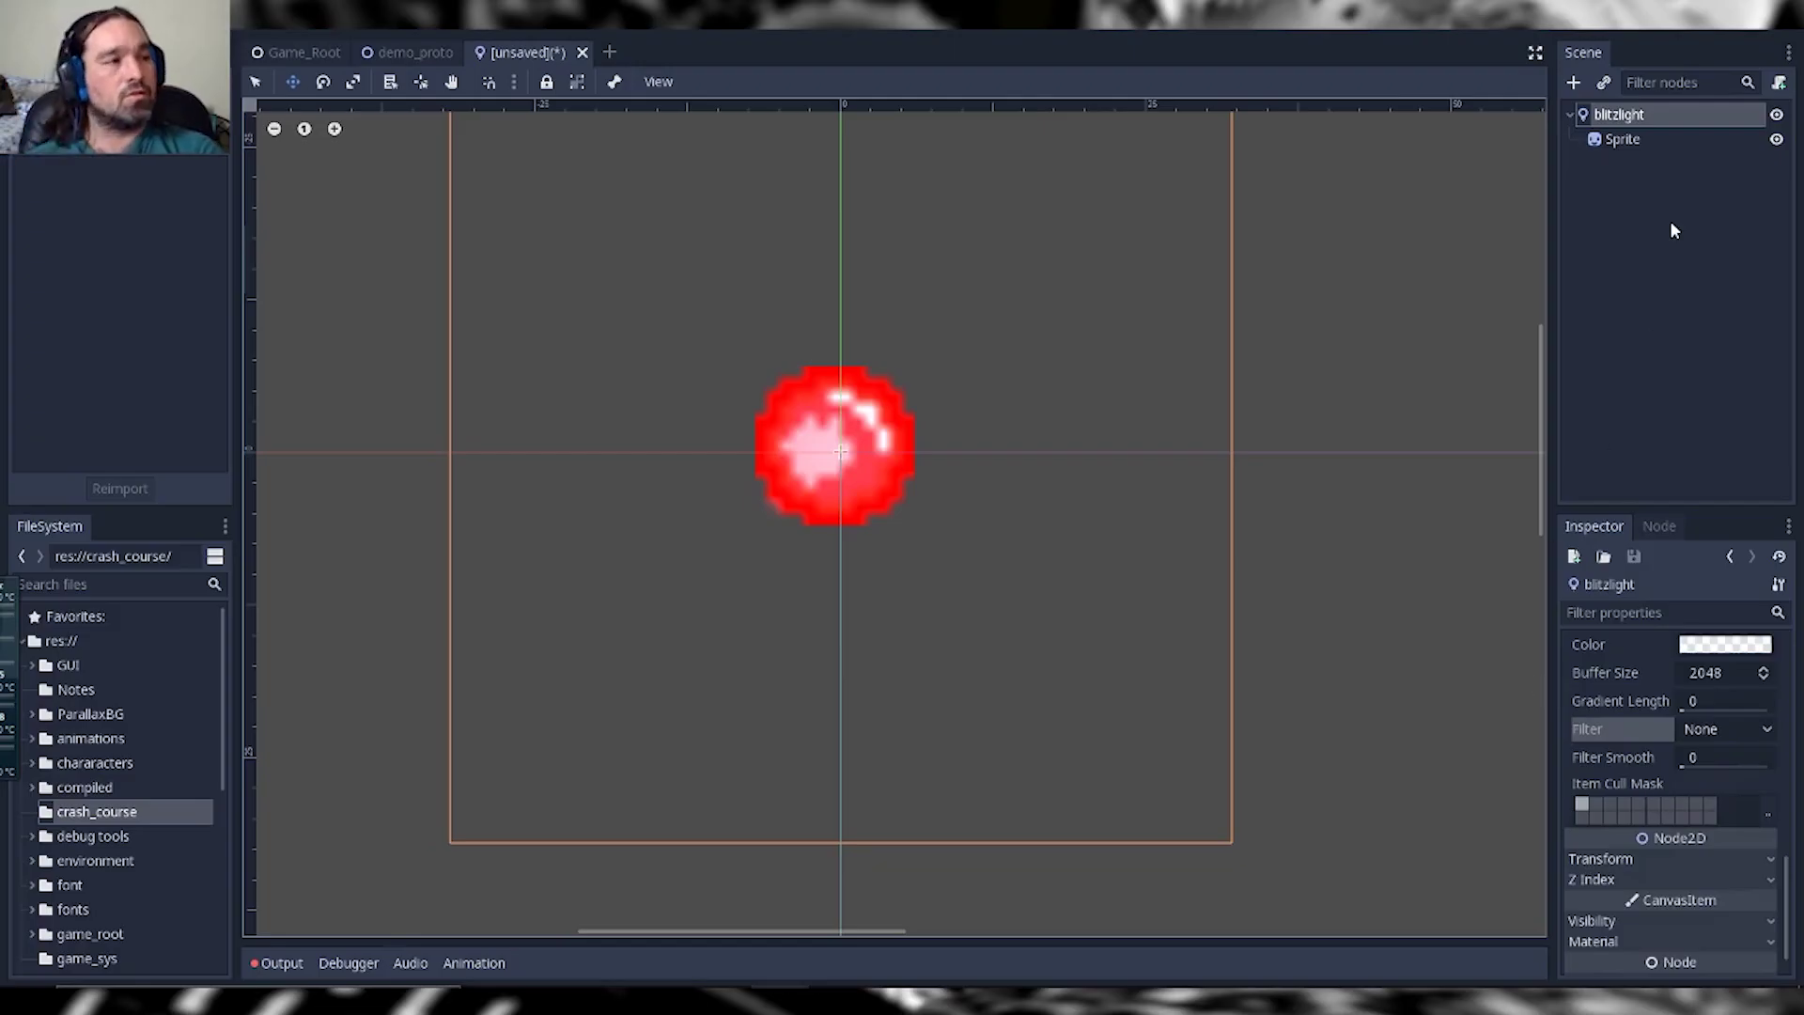
# Step: Add a second Sprite under blitzlight and rename it bg
pyautogui.click(1671, 225)
pyautogui.scroll(-1, 1011, 493)
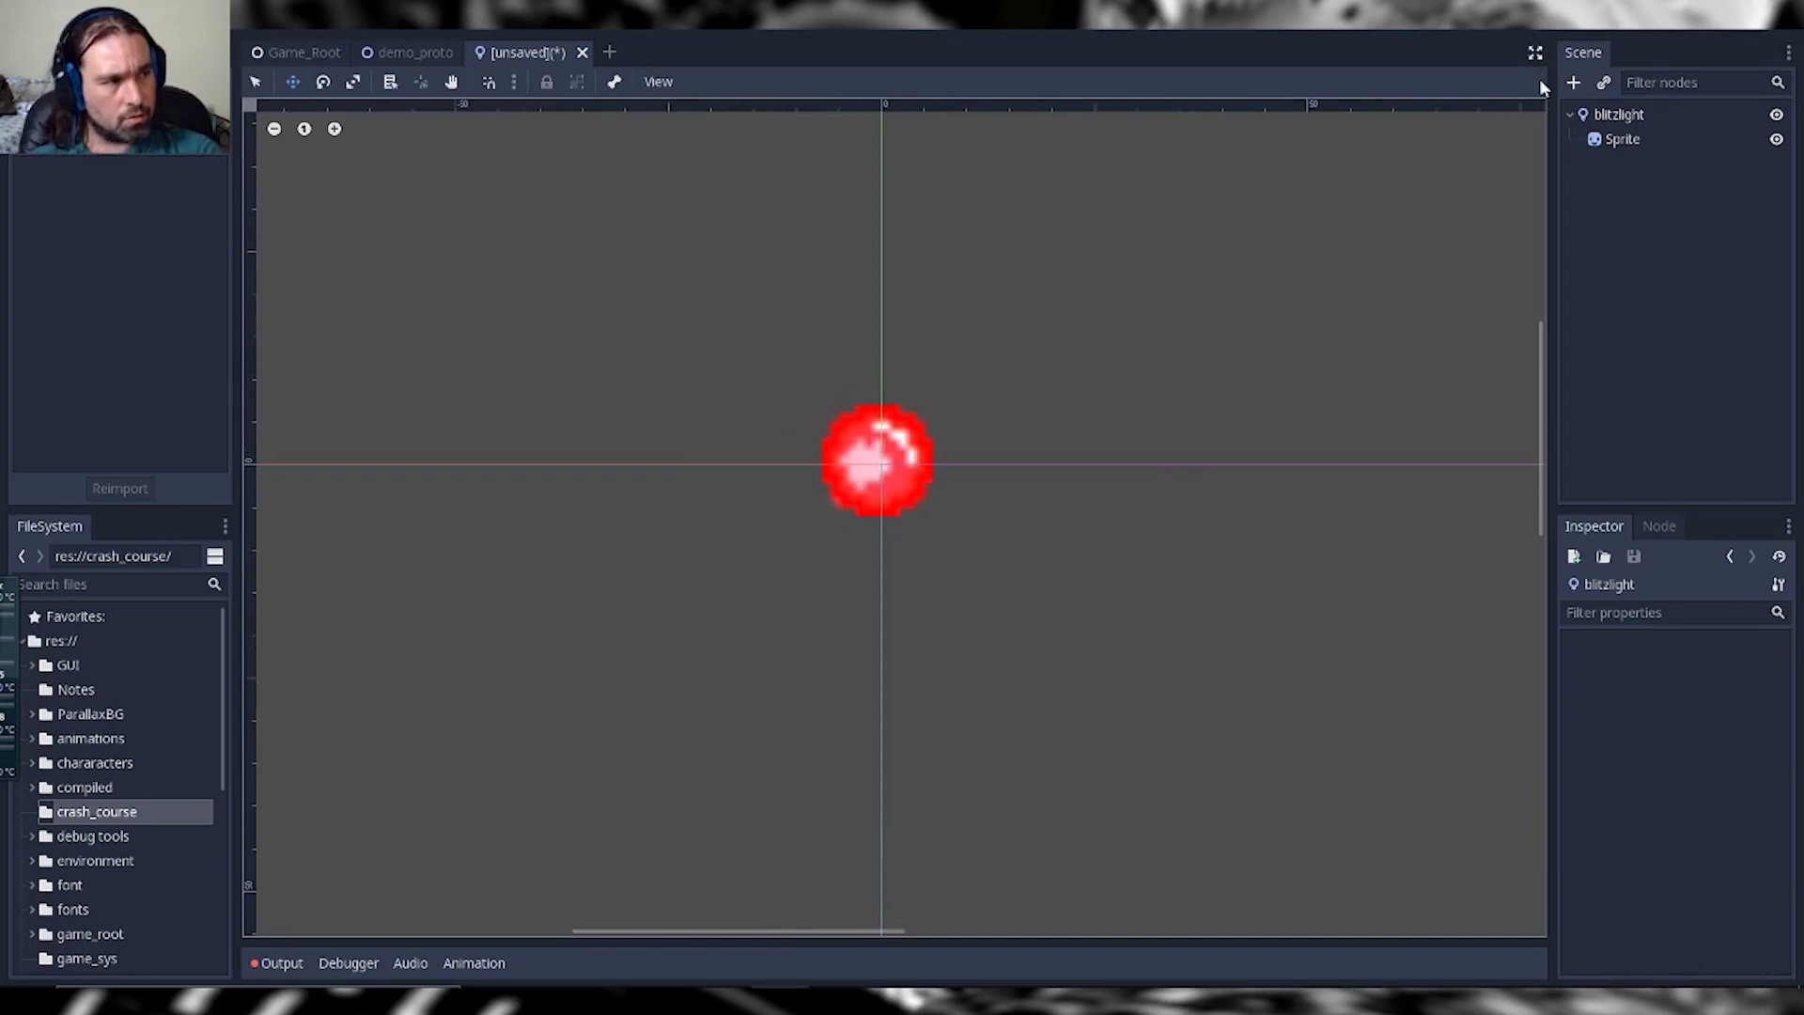
pyautogui.click(1573, 82)
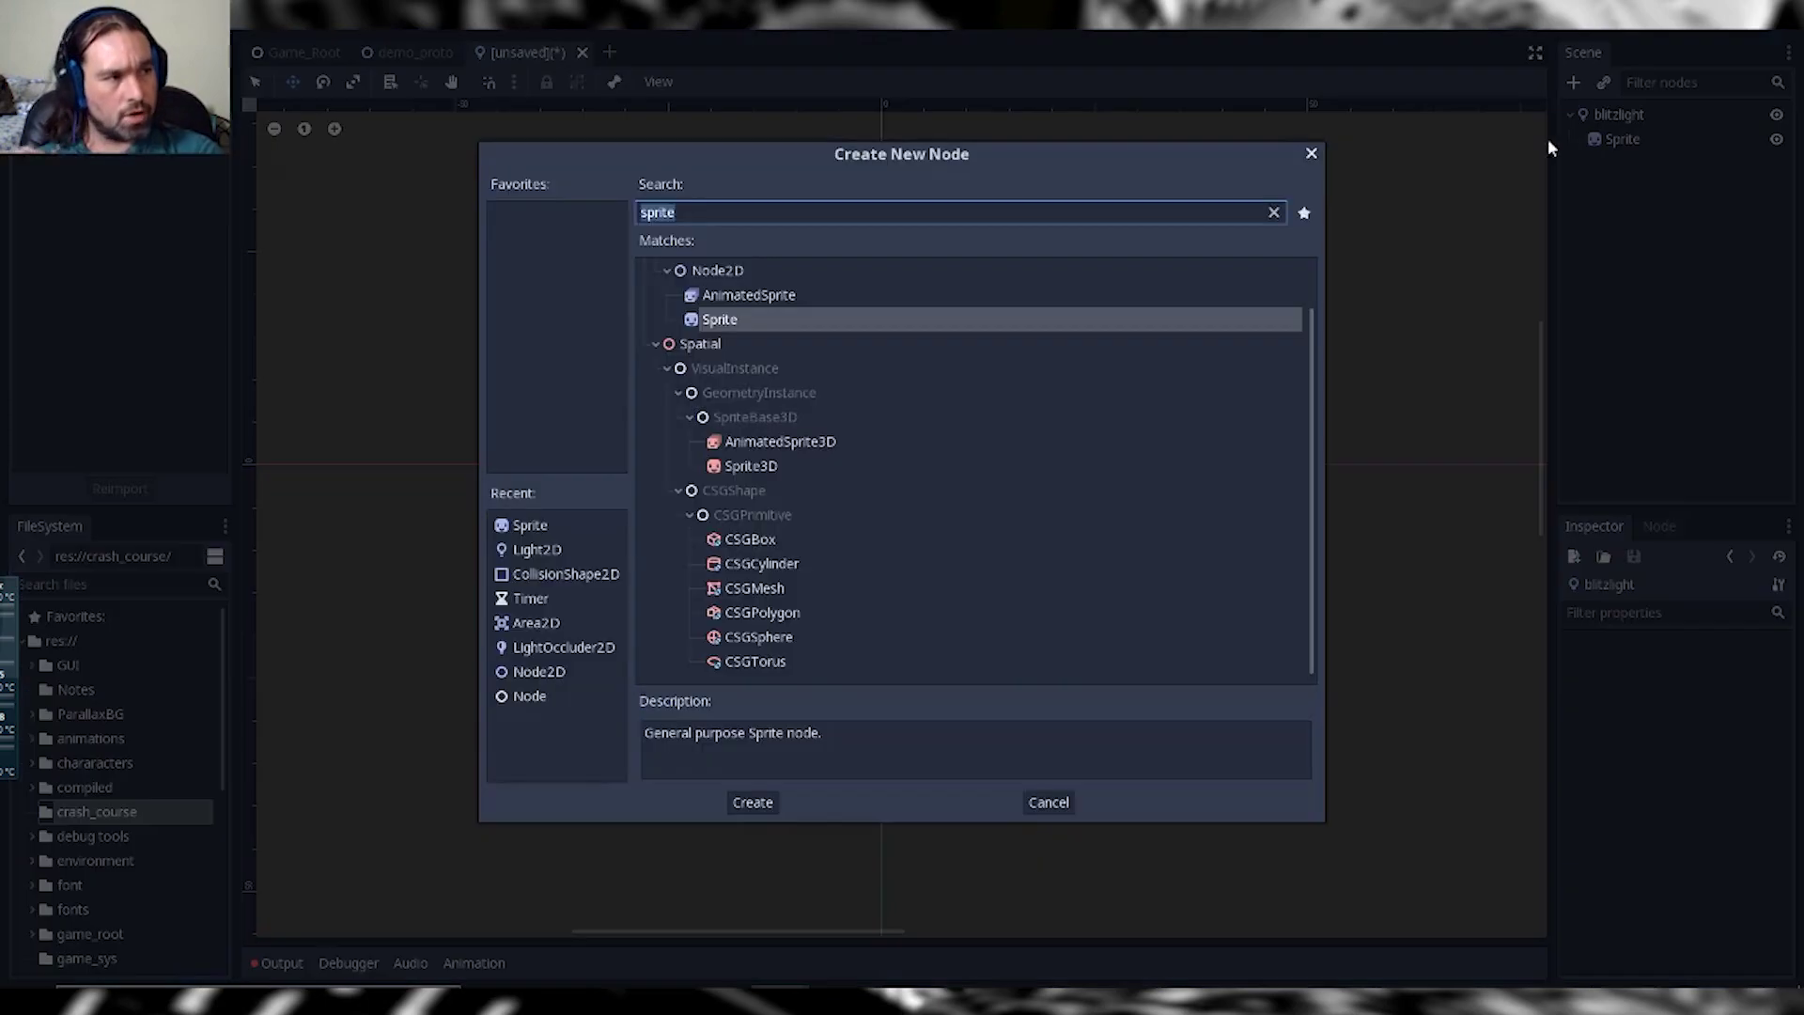
pyautogui.click(751, 803)
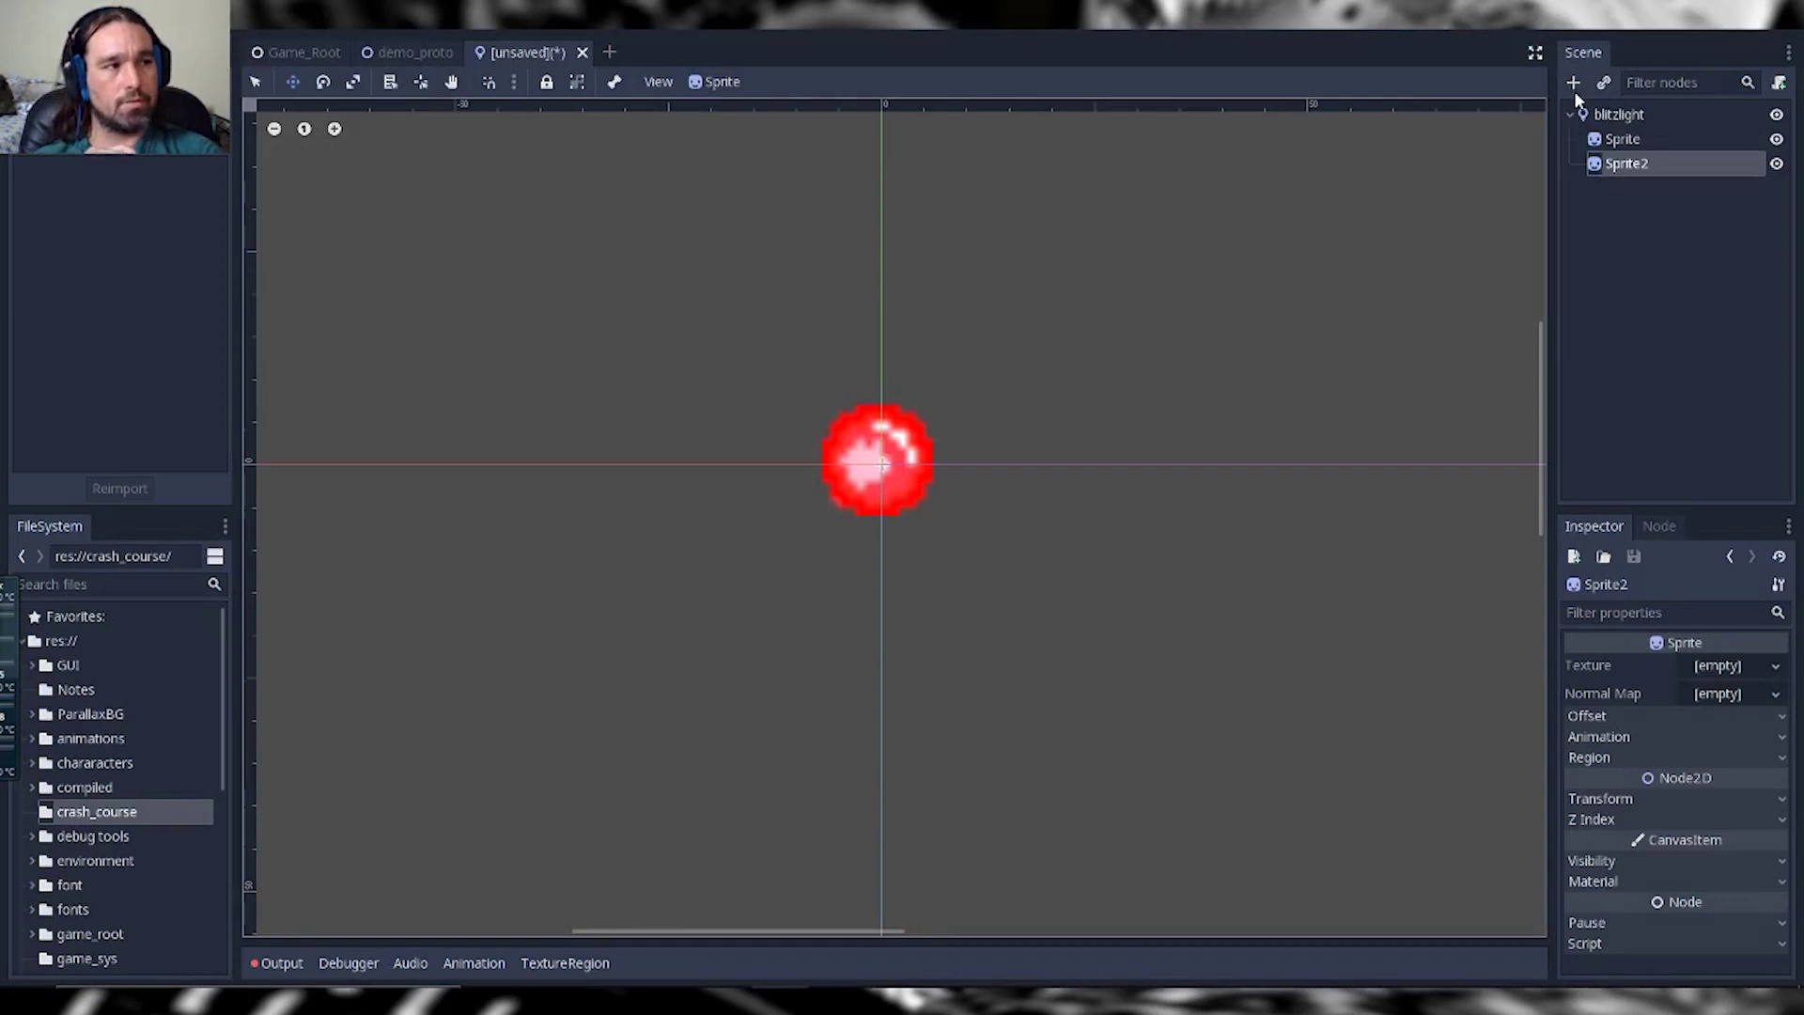
pyautogui.doubleClick(1635, 166)
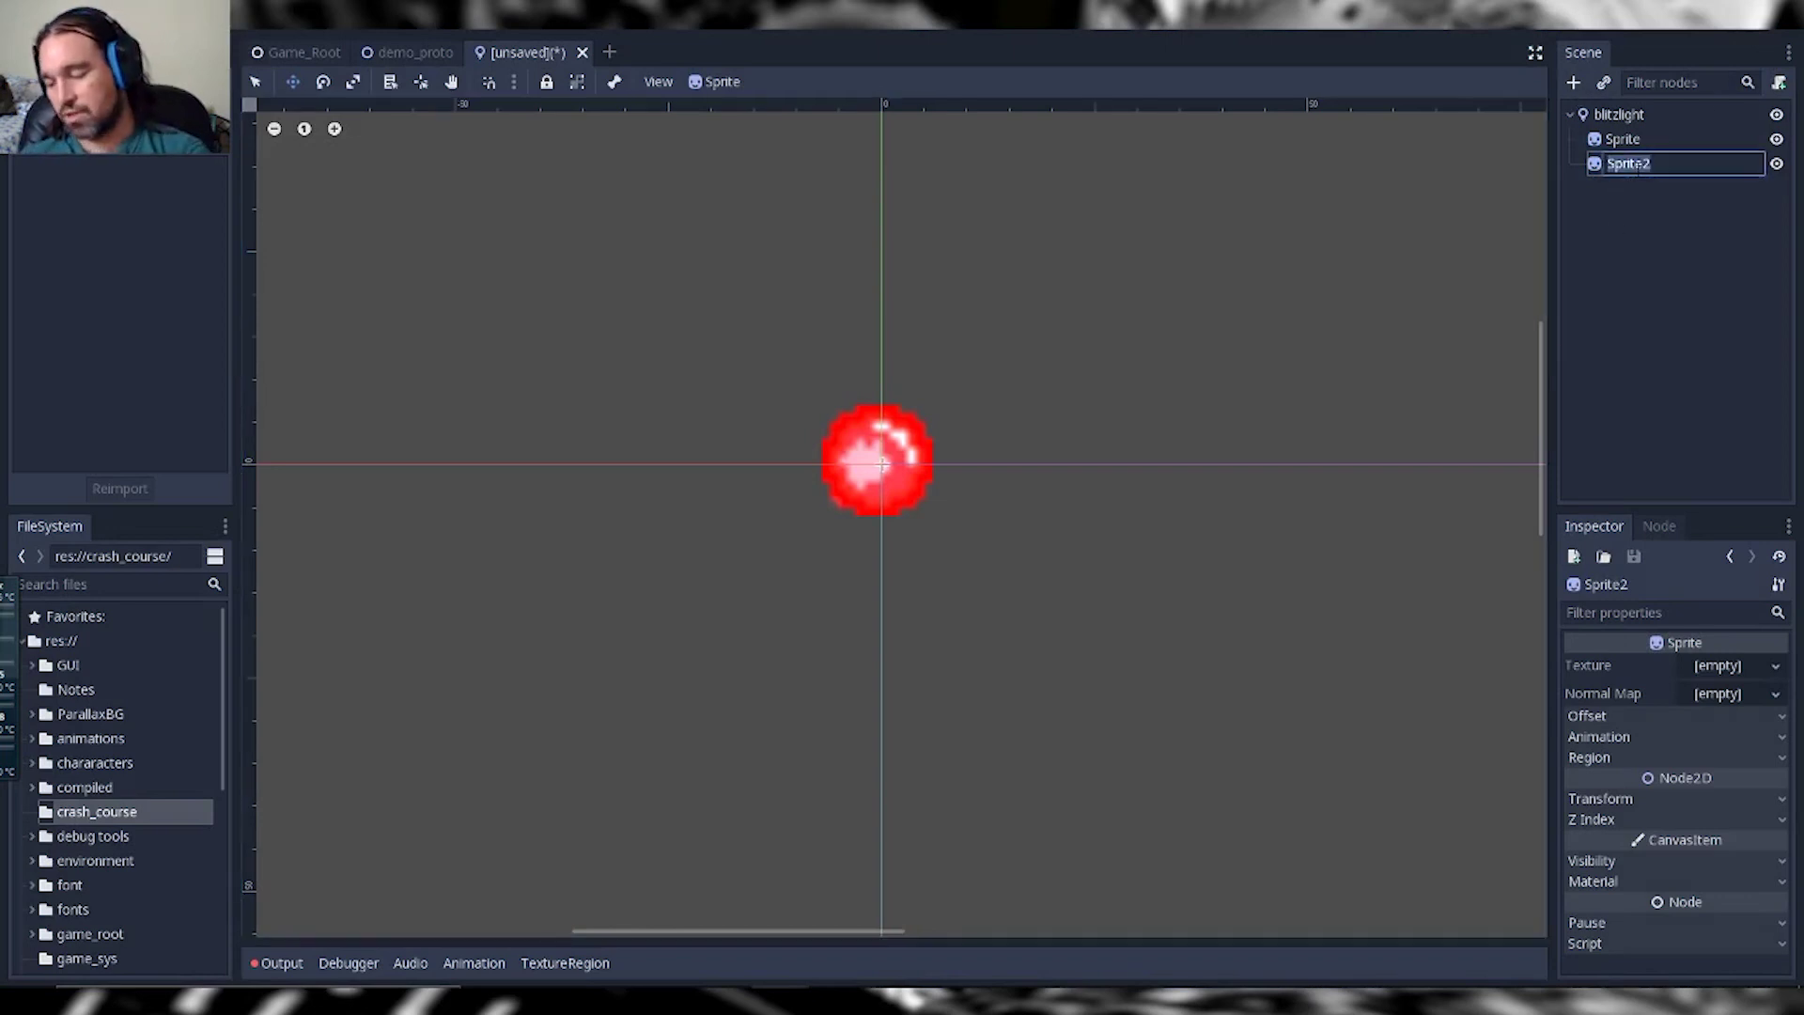
pyautogui.write('bg')
pyautogui.press('Return')
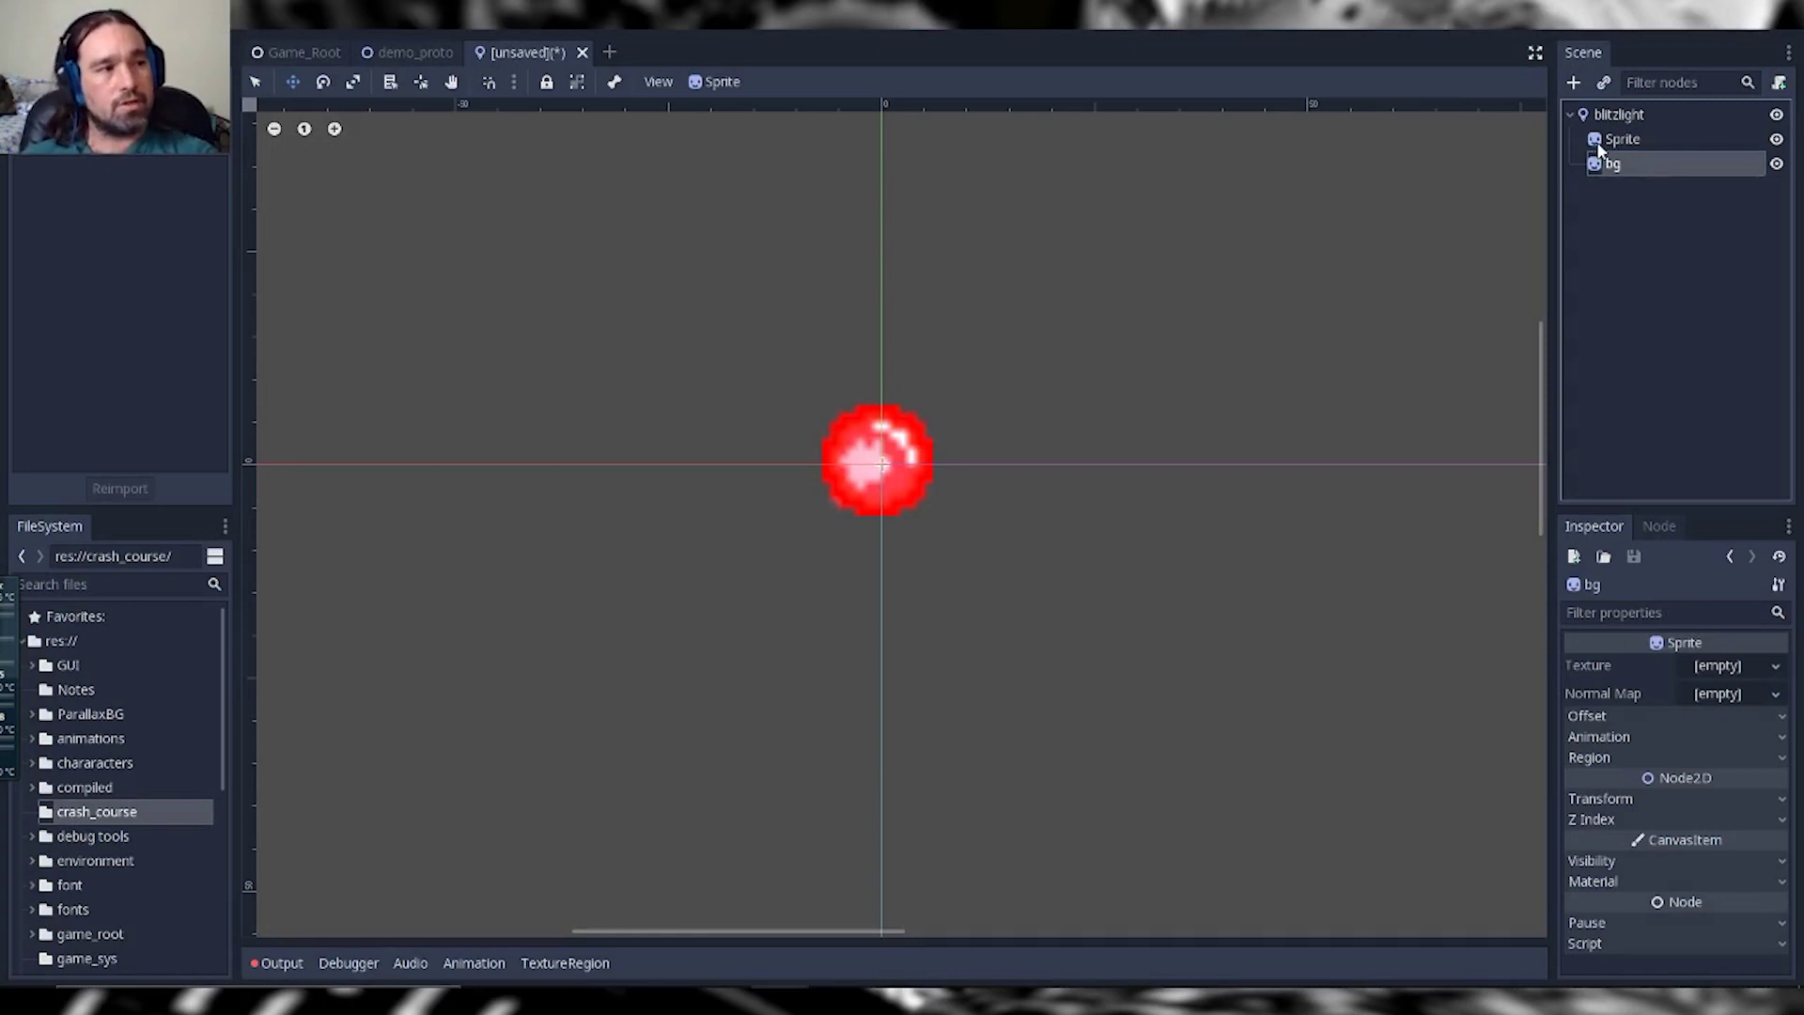
pyautogui.click(1611, 143)
pyautogui.click(1609, 115)
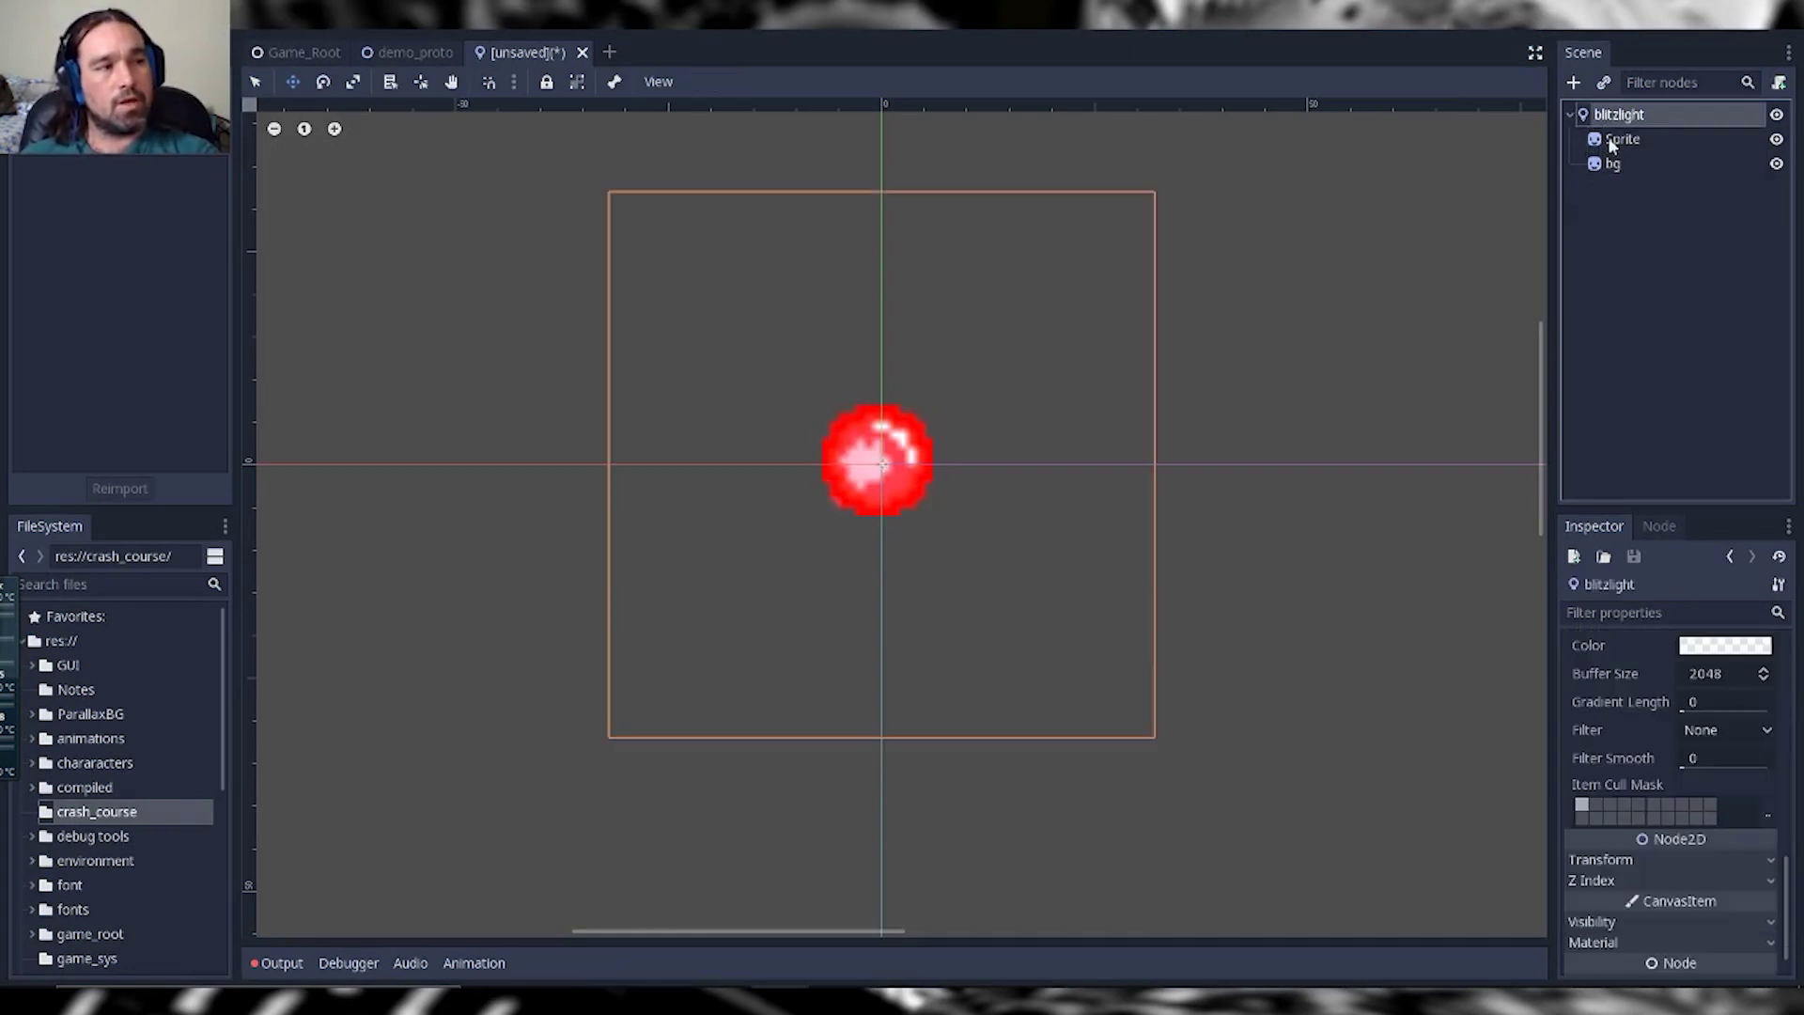
pyautogui.click(1605, 162)
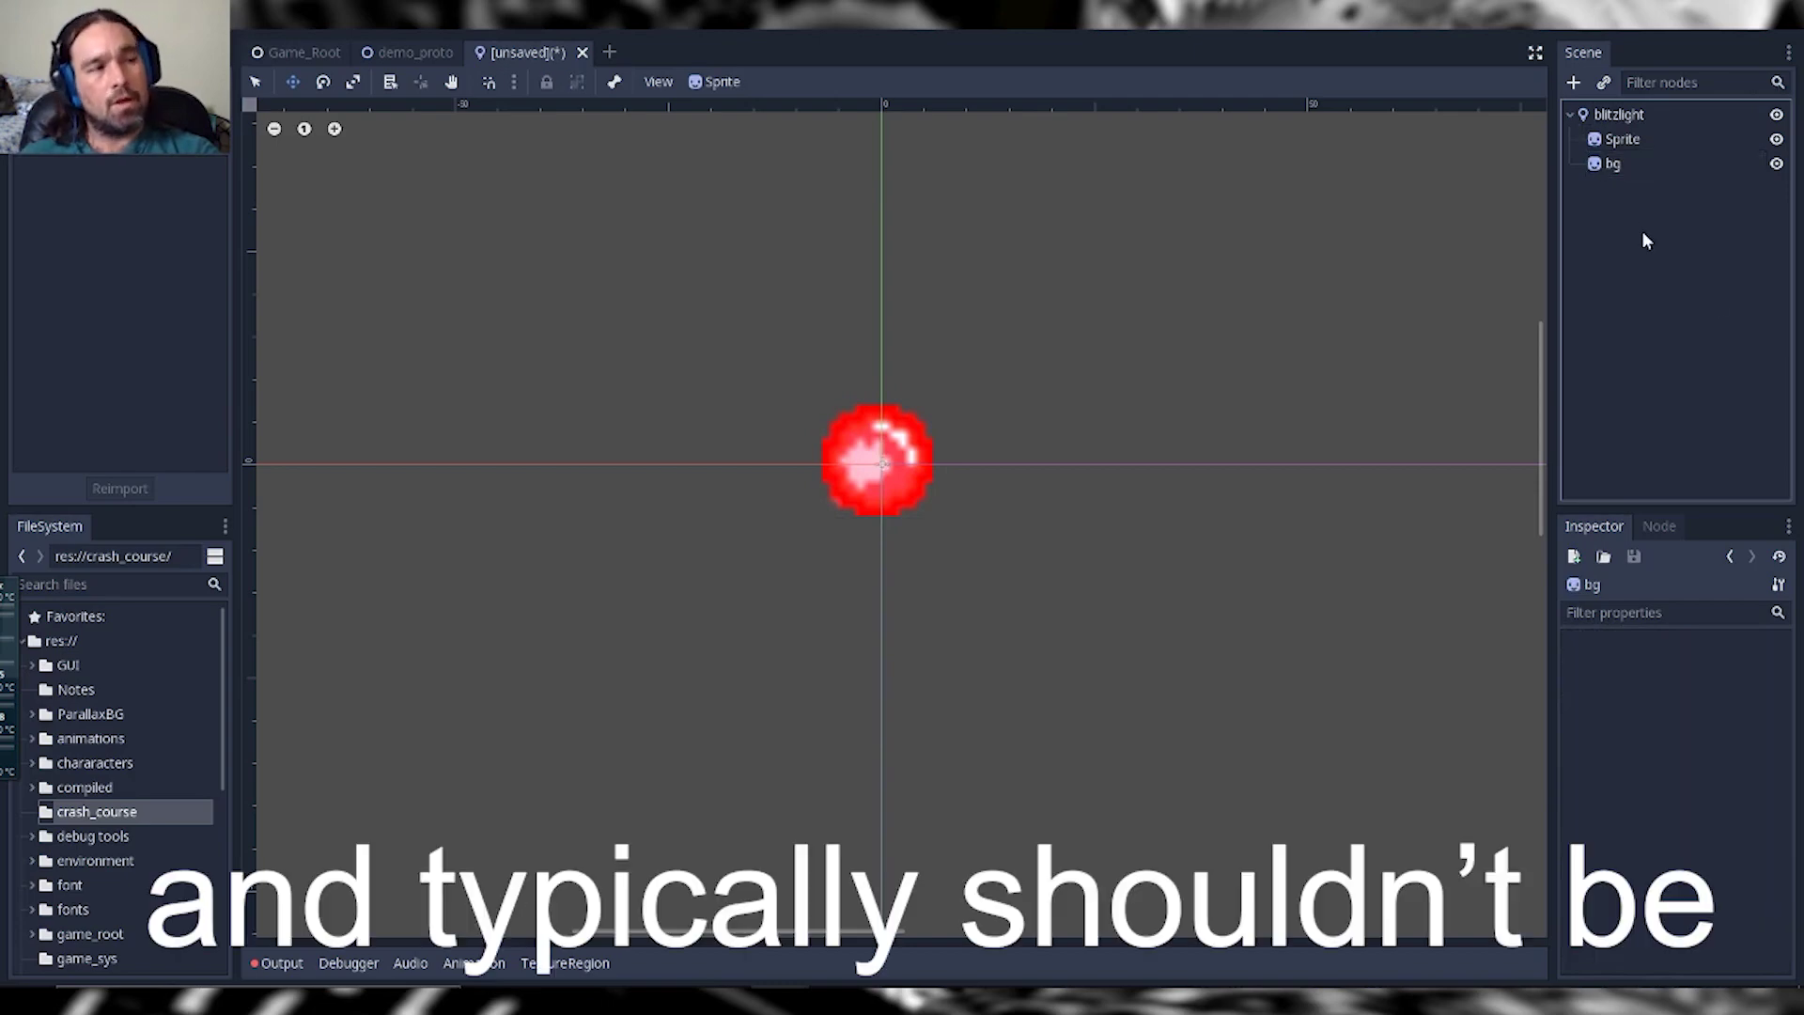
# Step: Add another Sprite node and rename it bockhead
pyautogui.click(1573, 81)
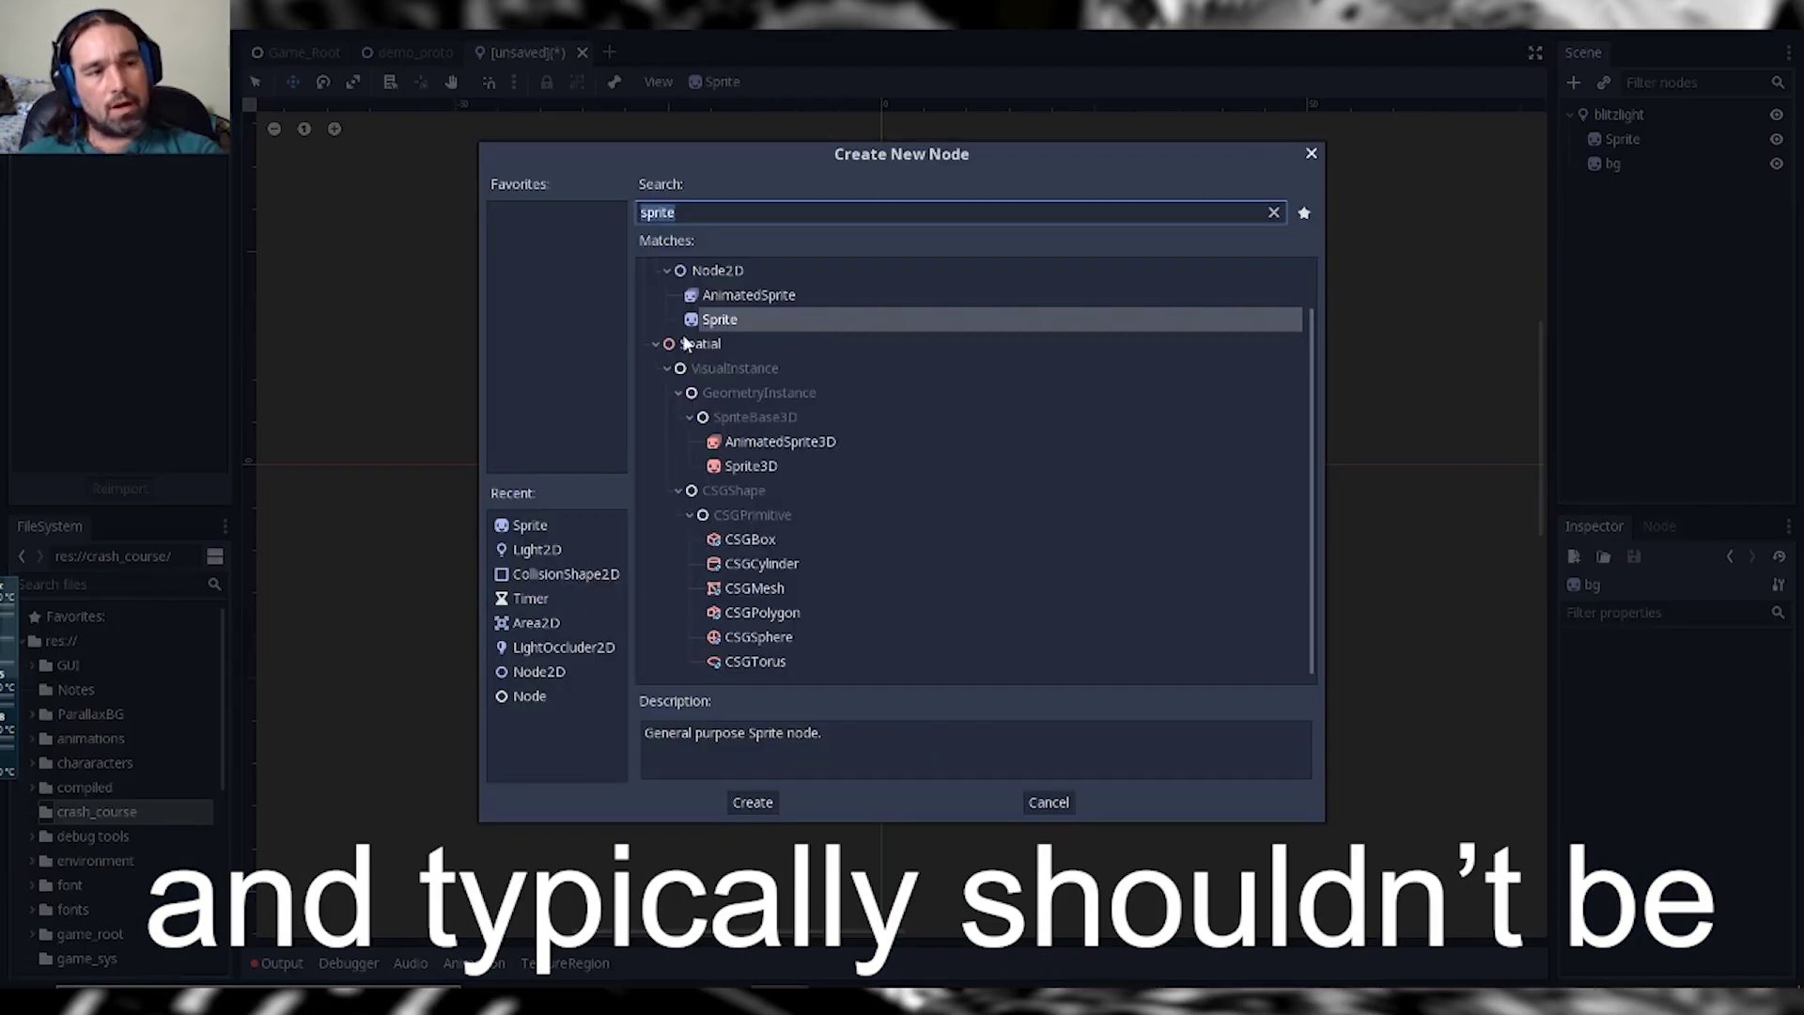
pyautogui.click(764, 800)
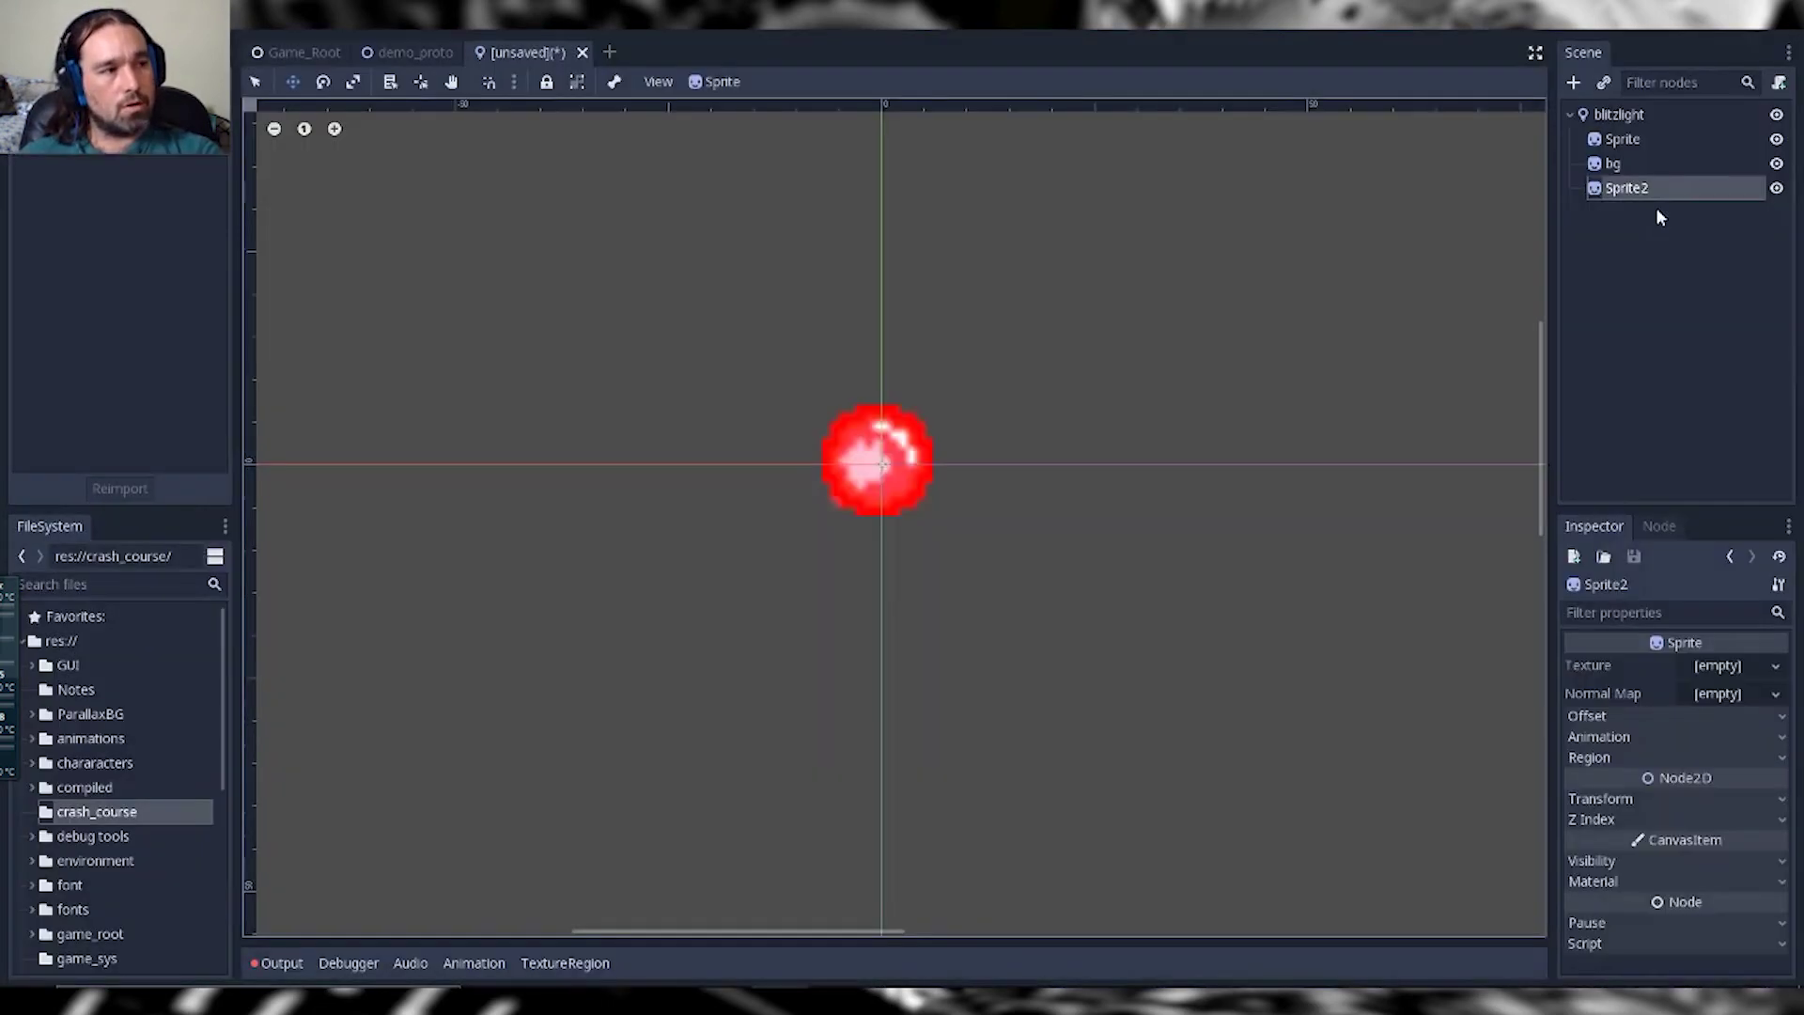
pyautogui.press('F2')
pyautogui.write('back')
pyautogui.write('he')
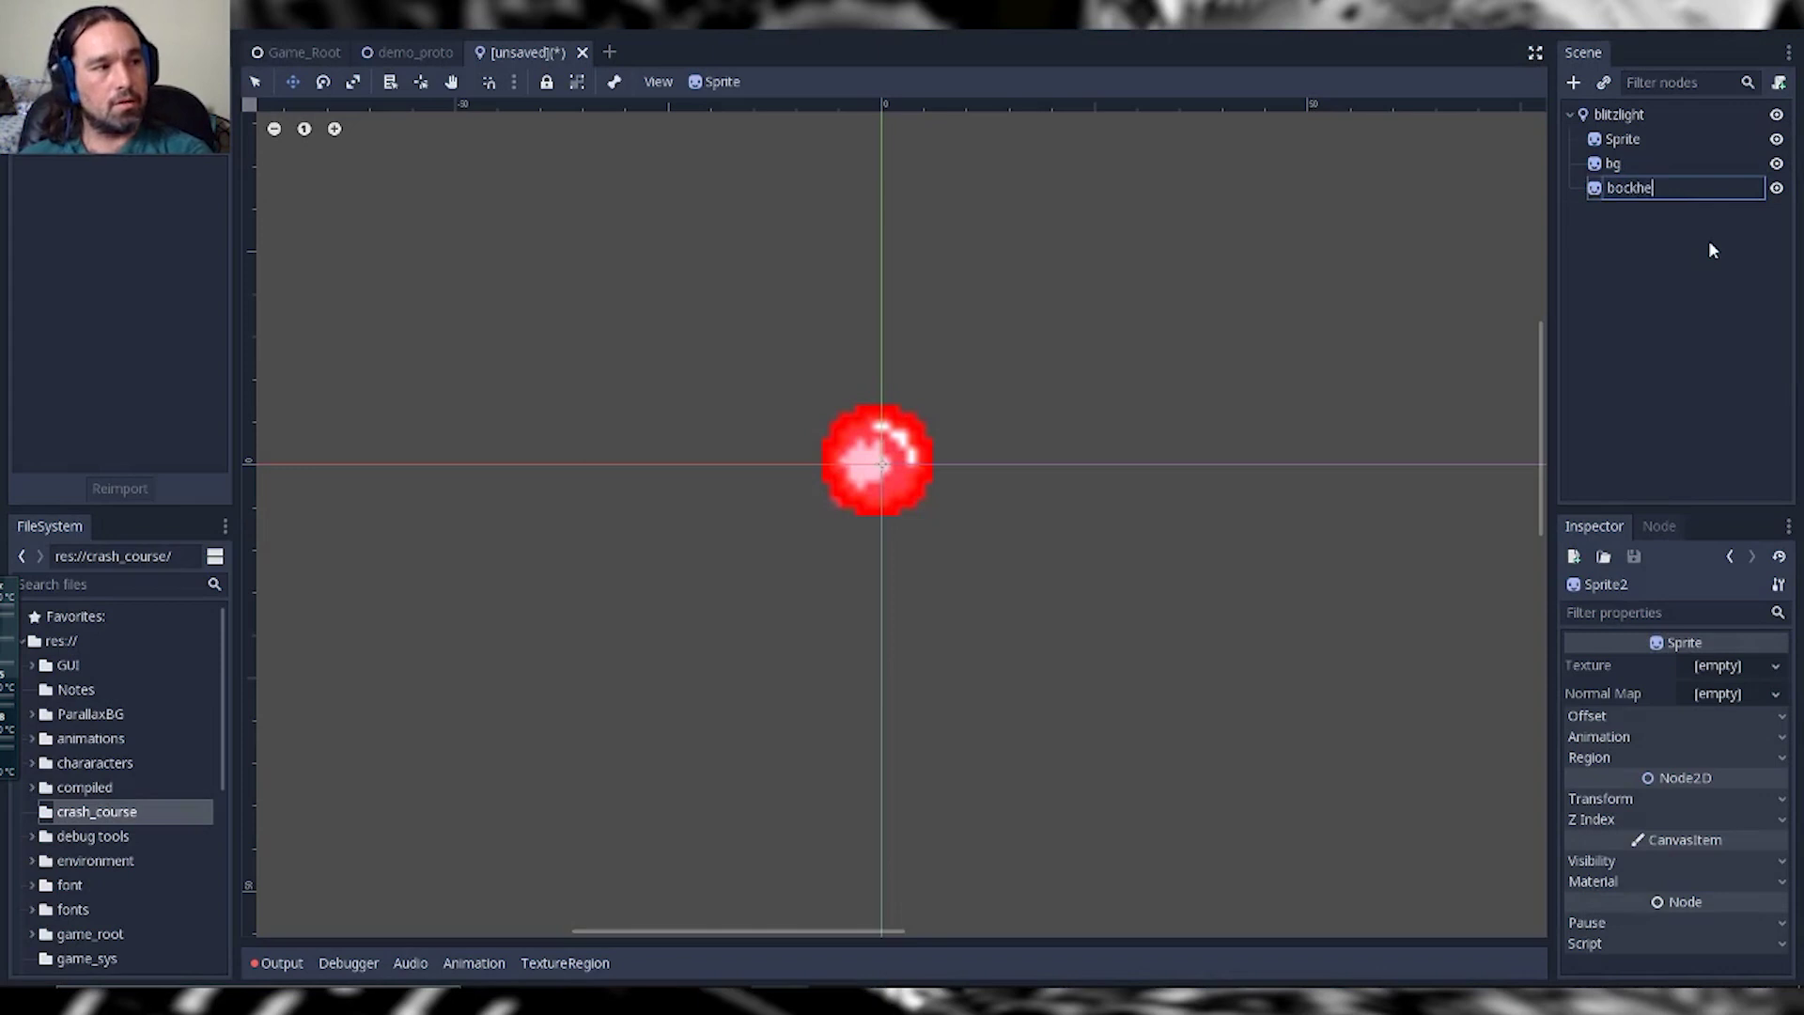
pyautogui.write('ad')
pyautogui.press('Return')
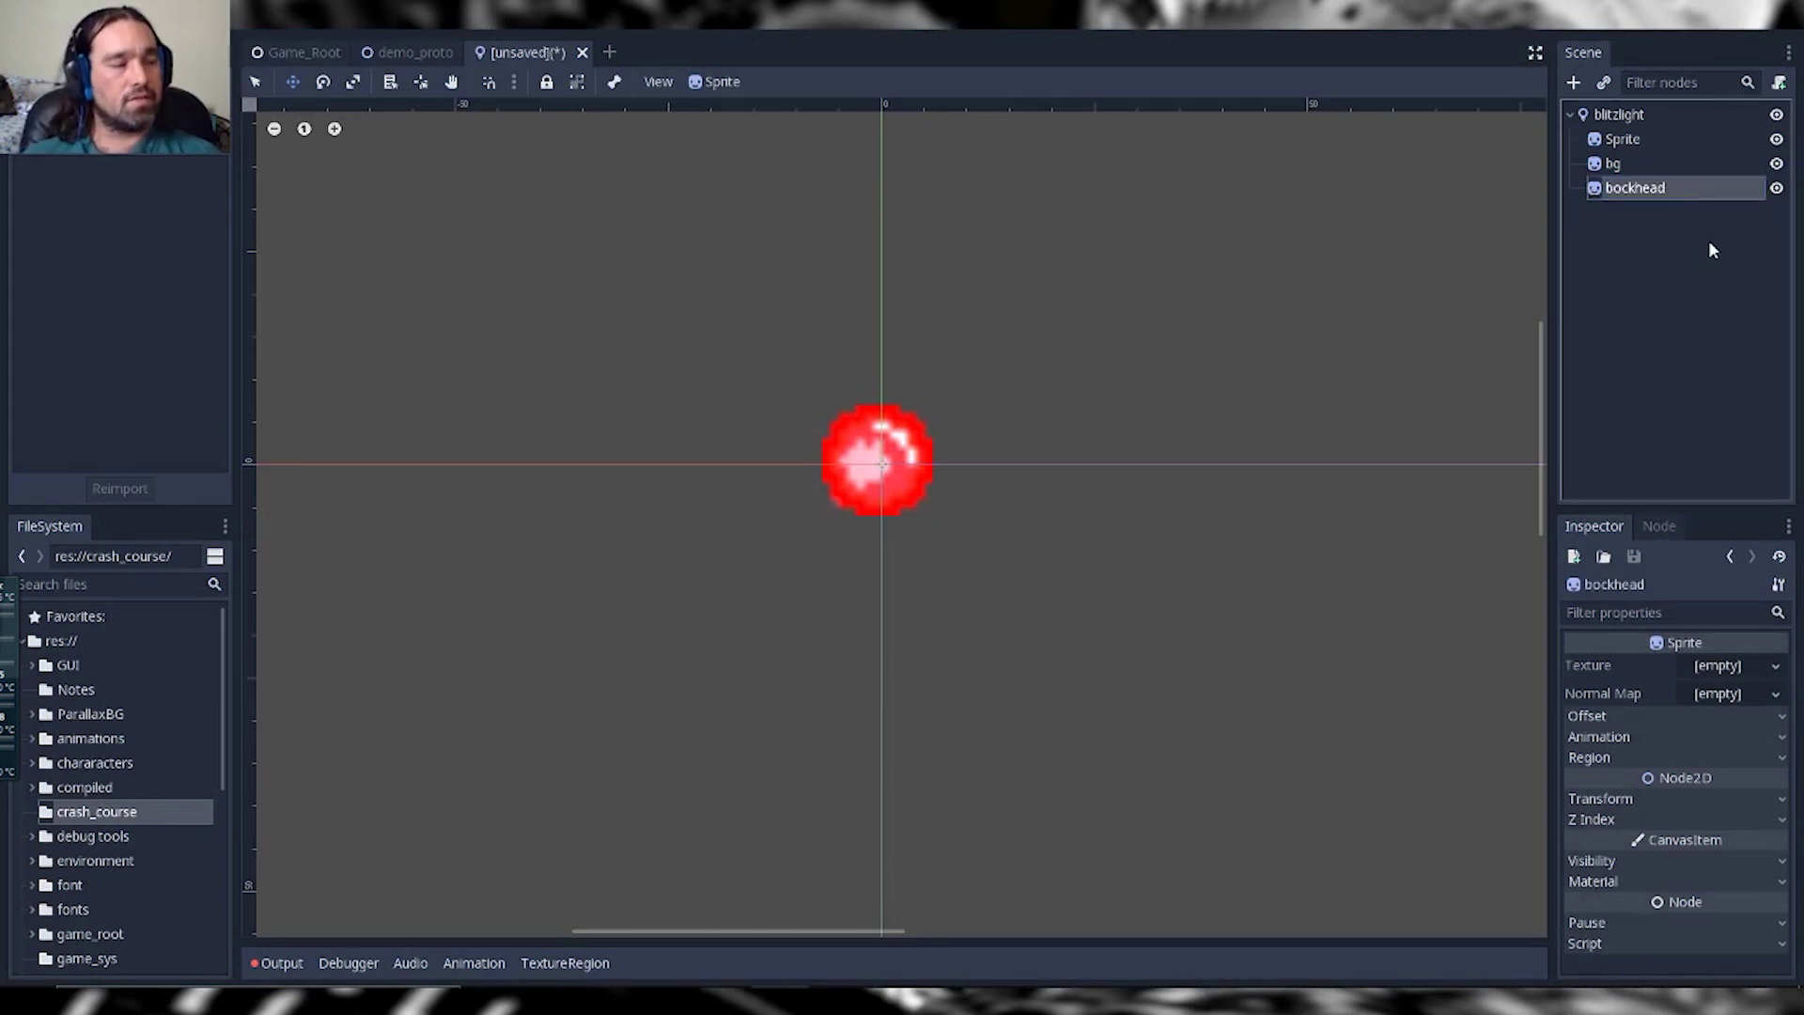
pyautogui.click(1607, 162)
pyautogui.click(1609, 139)
pyautogui.click(1609, 187)
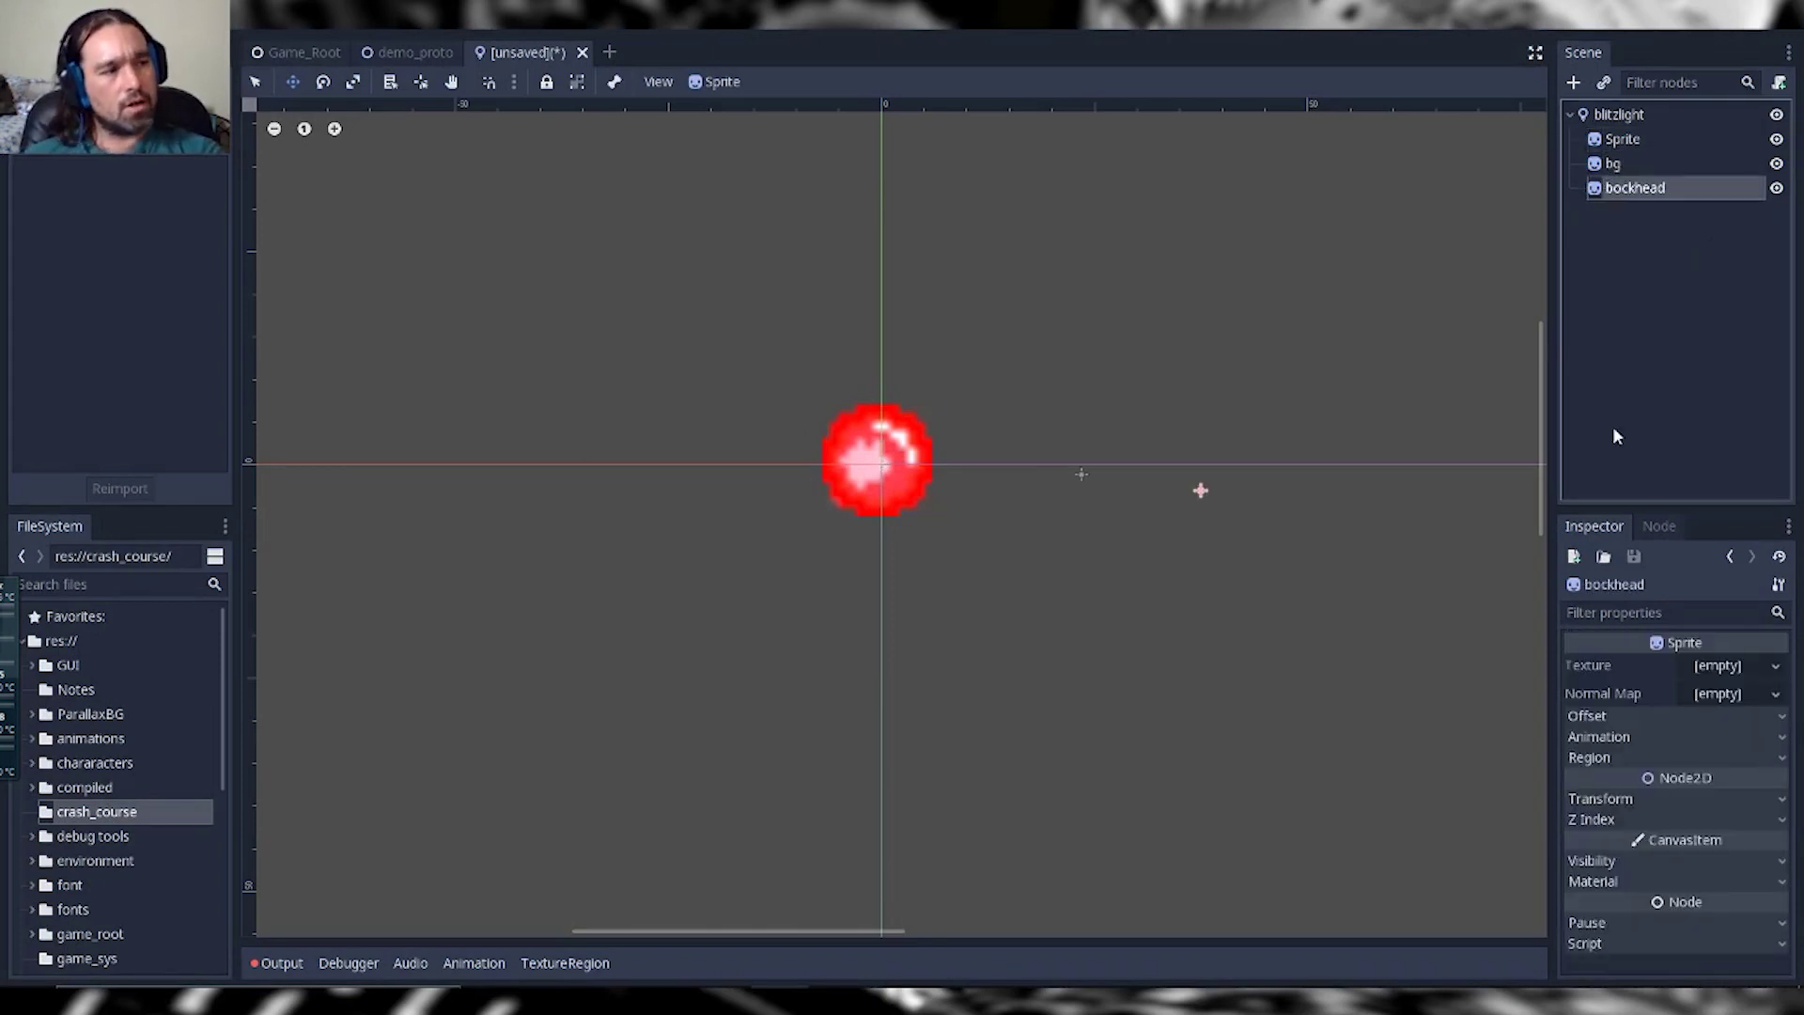
# Step: Load an image file as bg's texture, then toggle the light's visibility to compare
pyautogui.click(1612, 165)
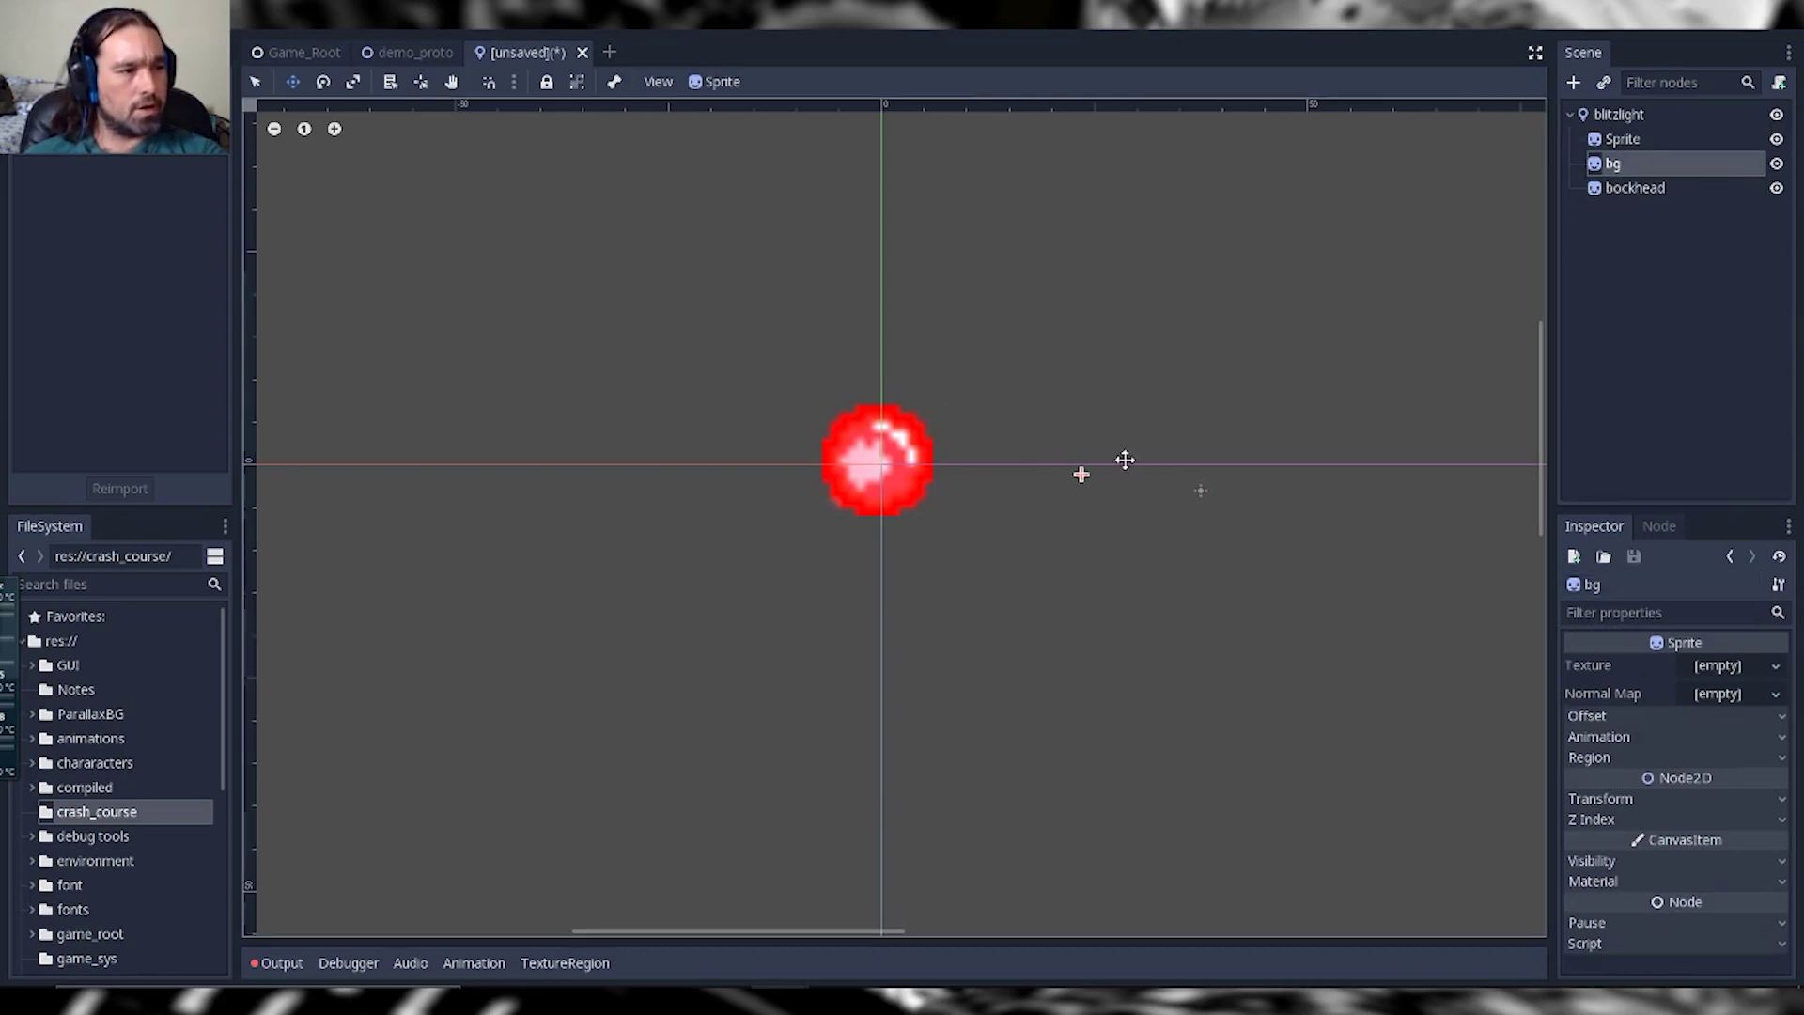
pyautogui.click(1773, 666)
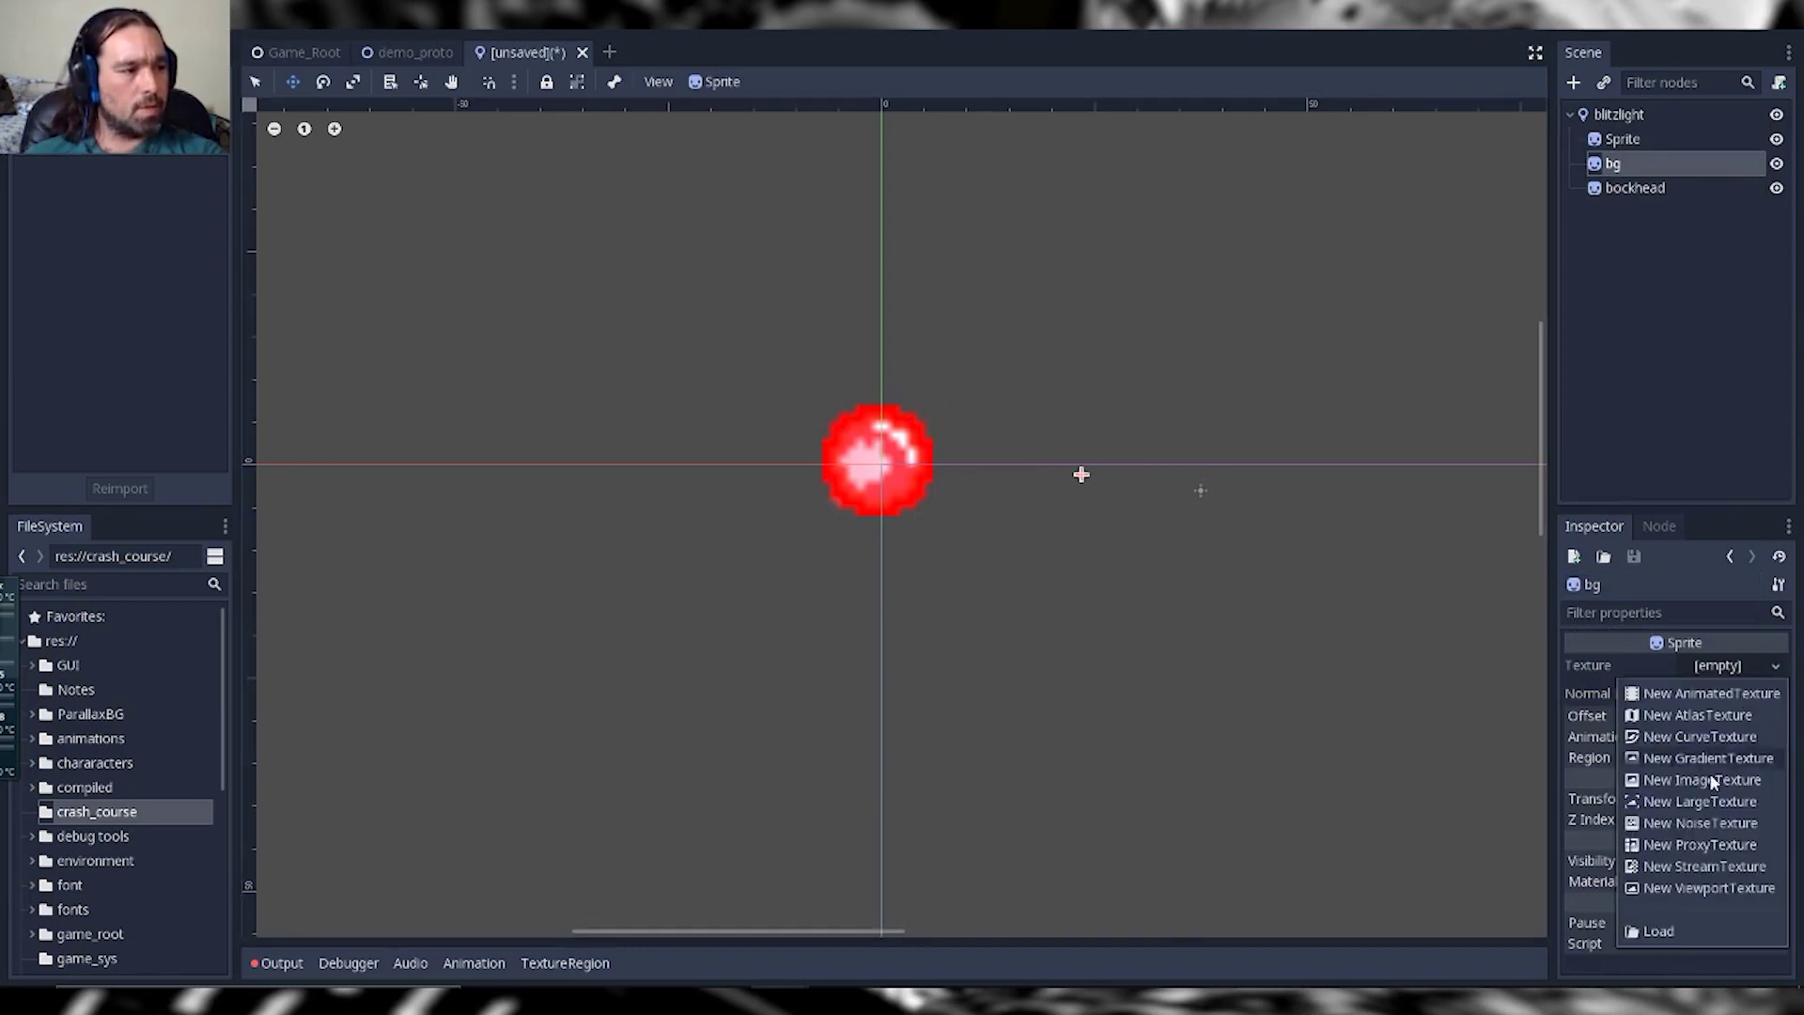
pyautogui.click(1678, 926)
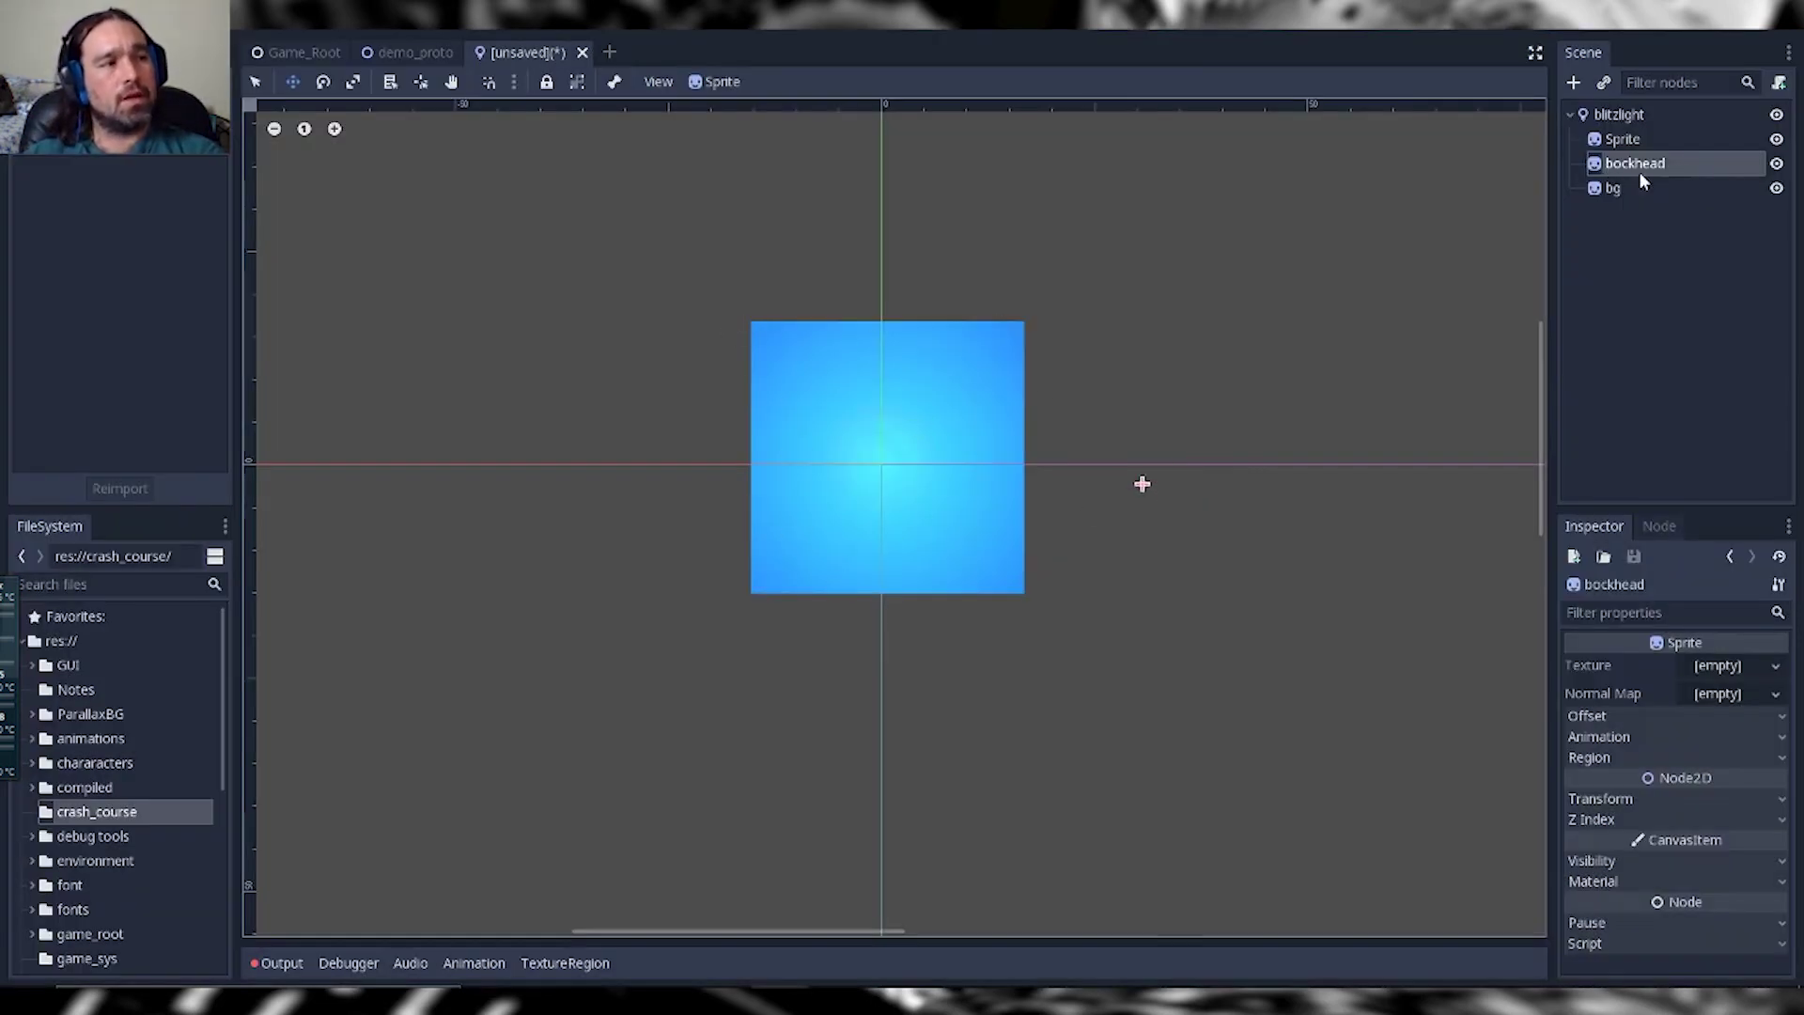
pyautogui.click(1777, 115)
pyautogui.click(1777, 115)
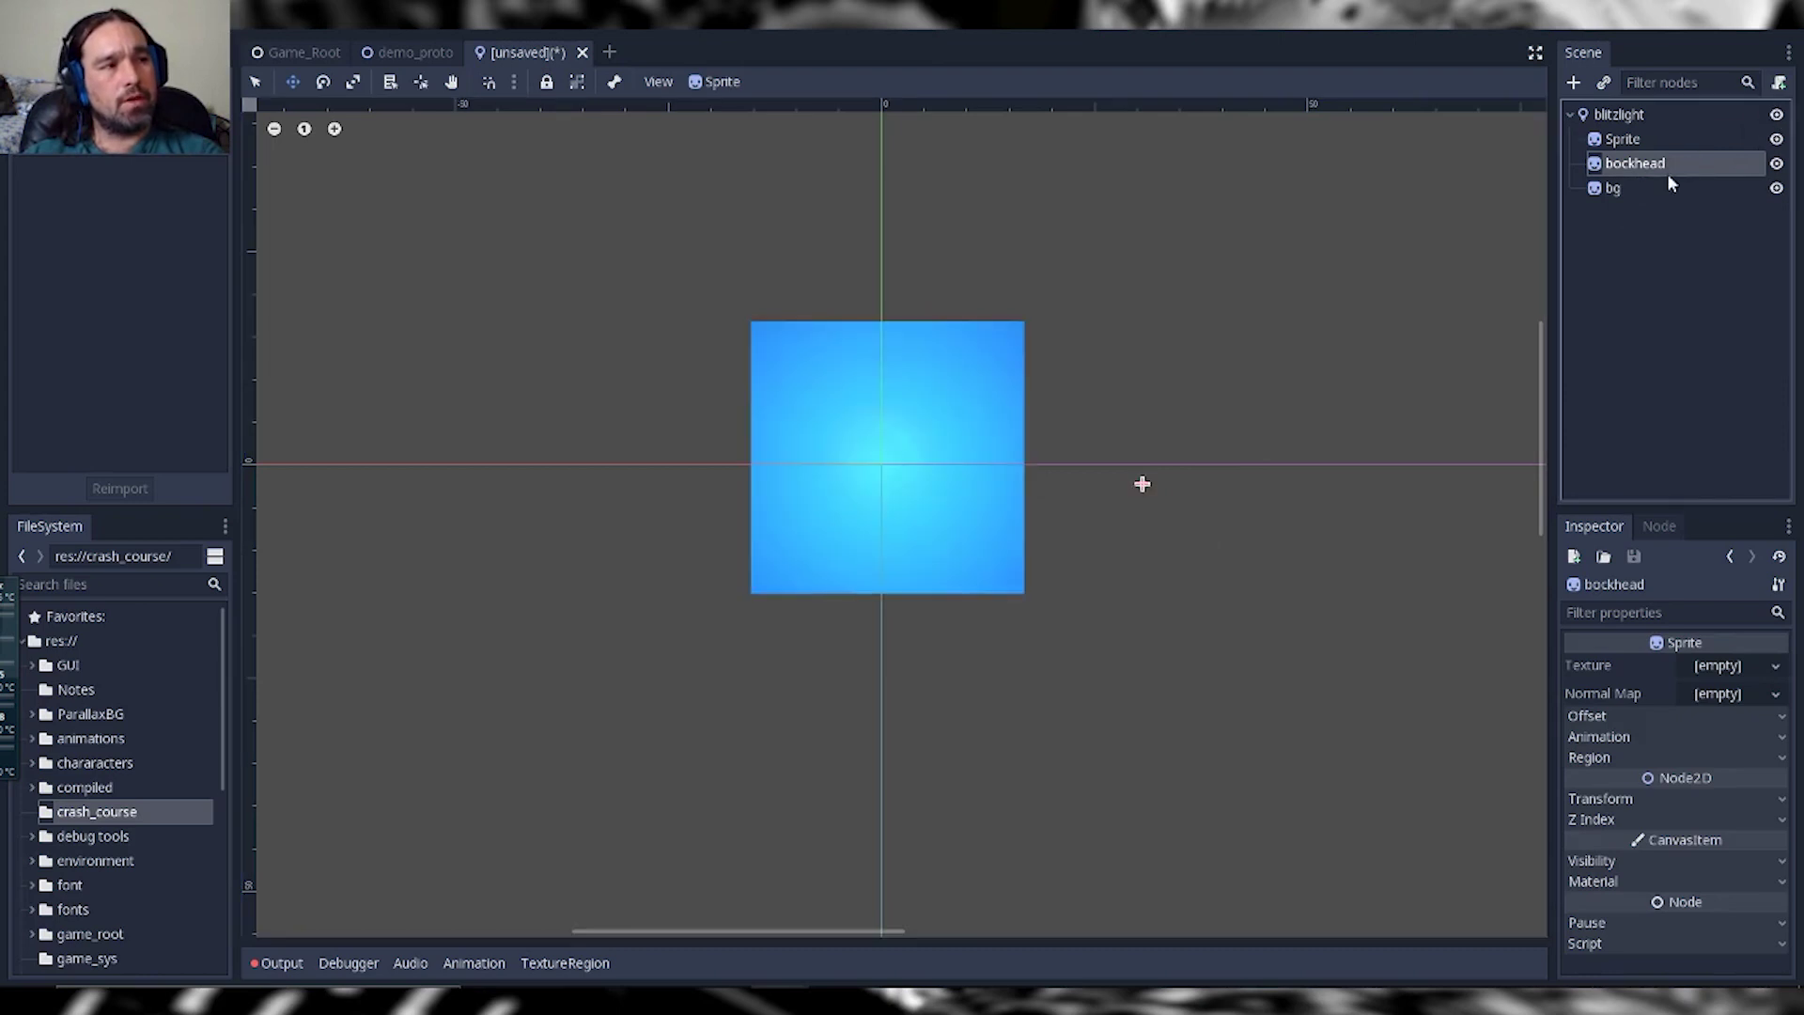
pyautogui.click(1662, 115)
pyautogui.scroll(5, 1687, 705)
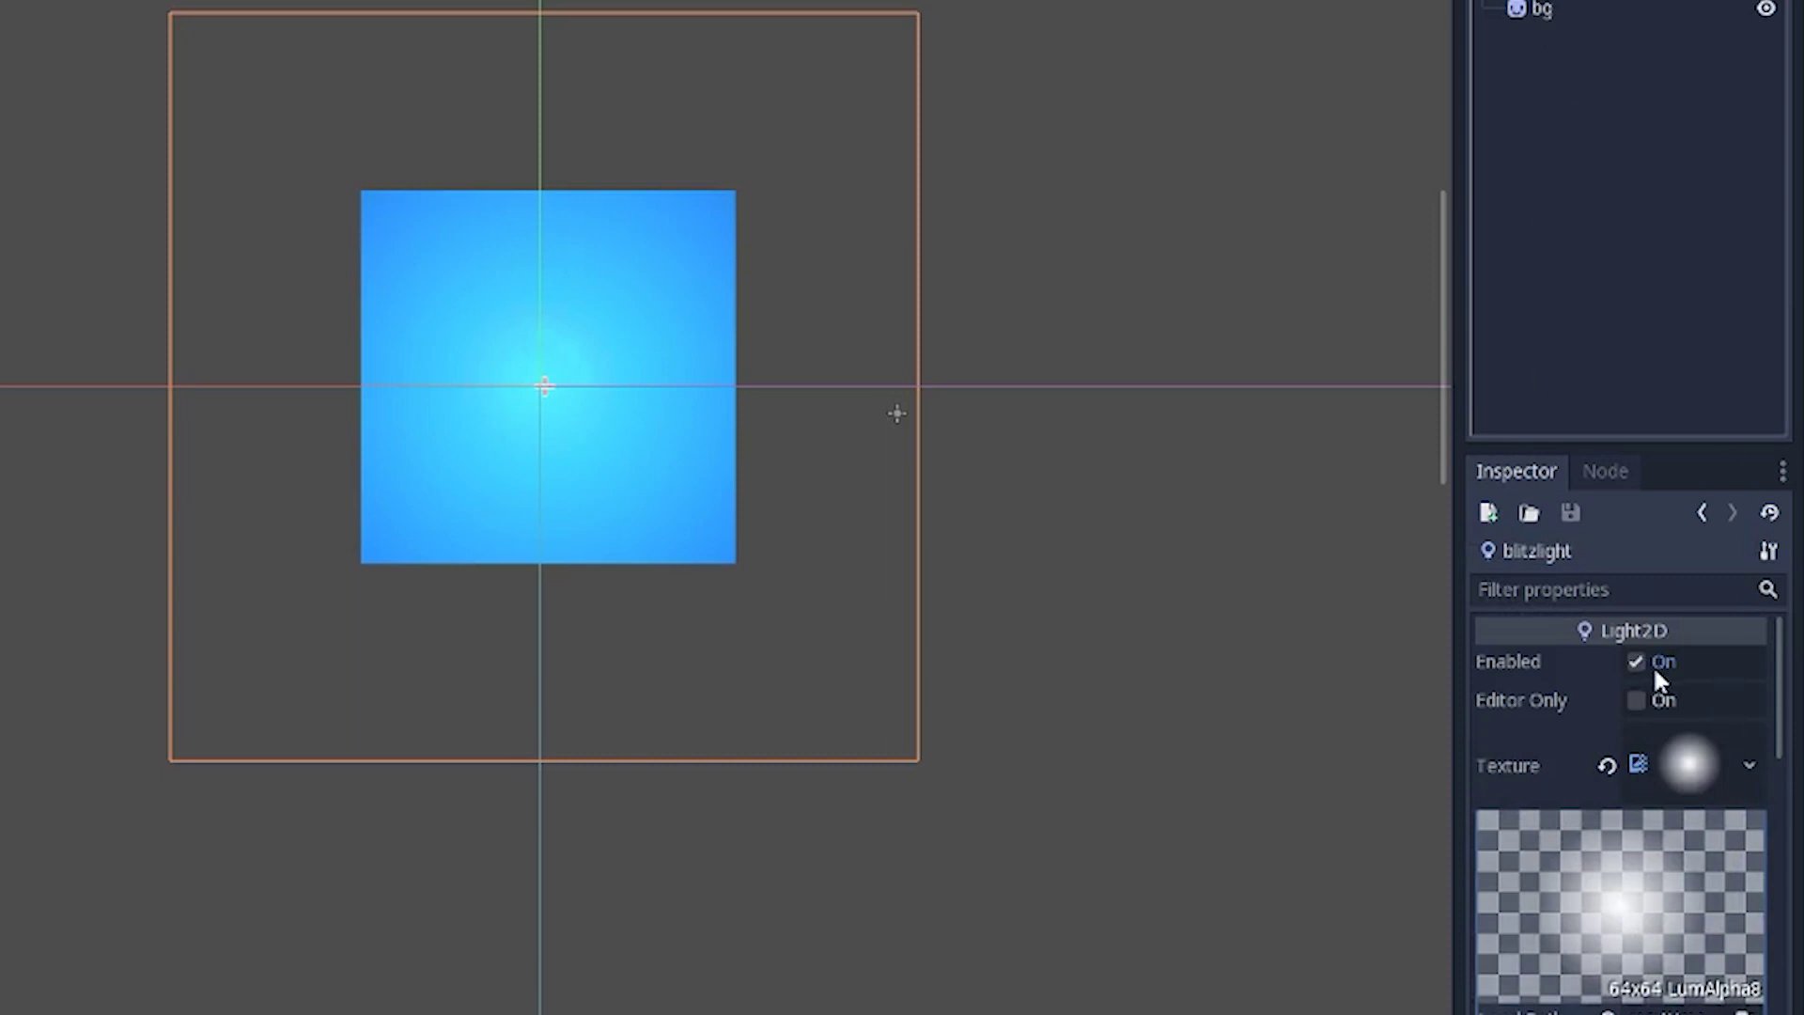
pyautogui.click(1646, 670)
pyautogui.click(1647, 669)
pyautogui.click(1646, 670)
pyautogui.click(1646, 669)
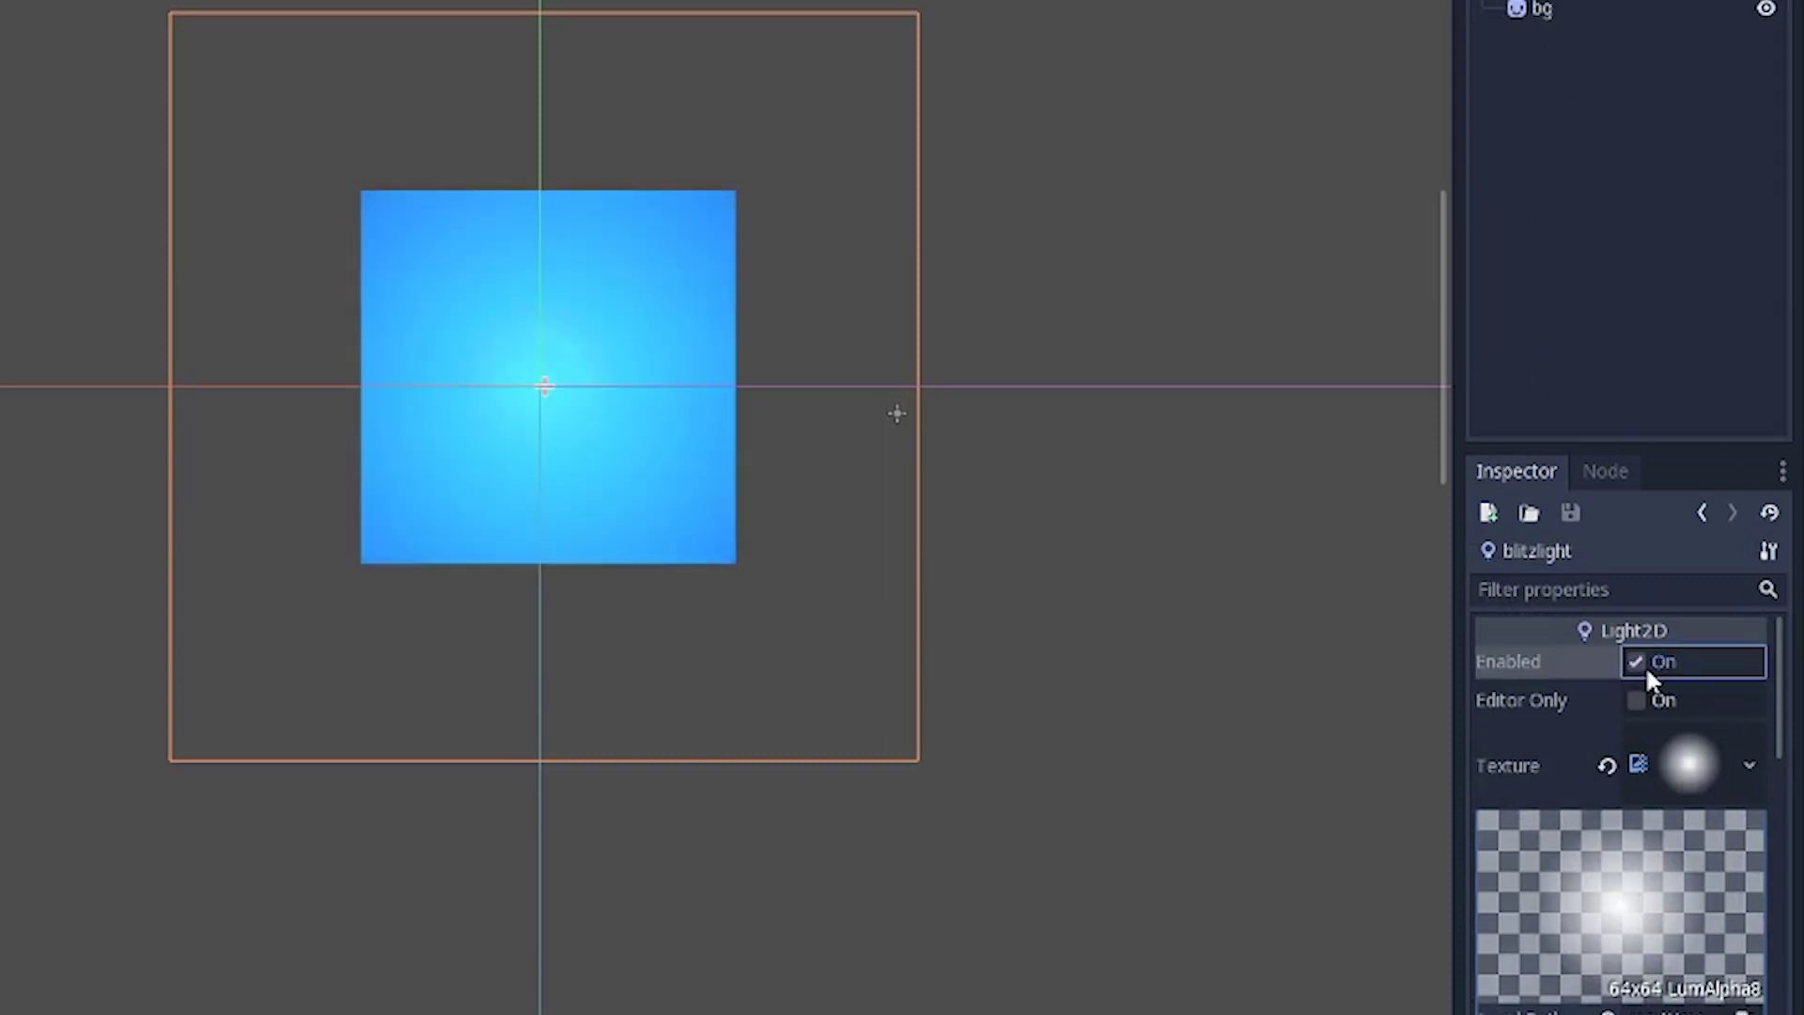
pyautogui.click(1644, 665)
pyautogui.click(1644, 665)
pyautogui.click(1645, 666)
pyautogui.click(1644, 666)
pyautogui.scroll(-3, 1651, 817)
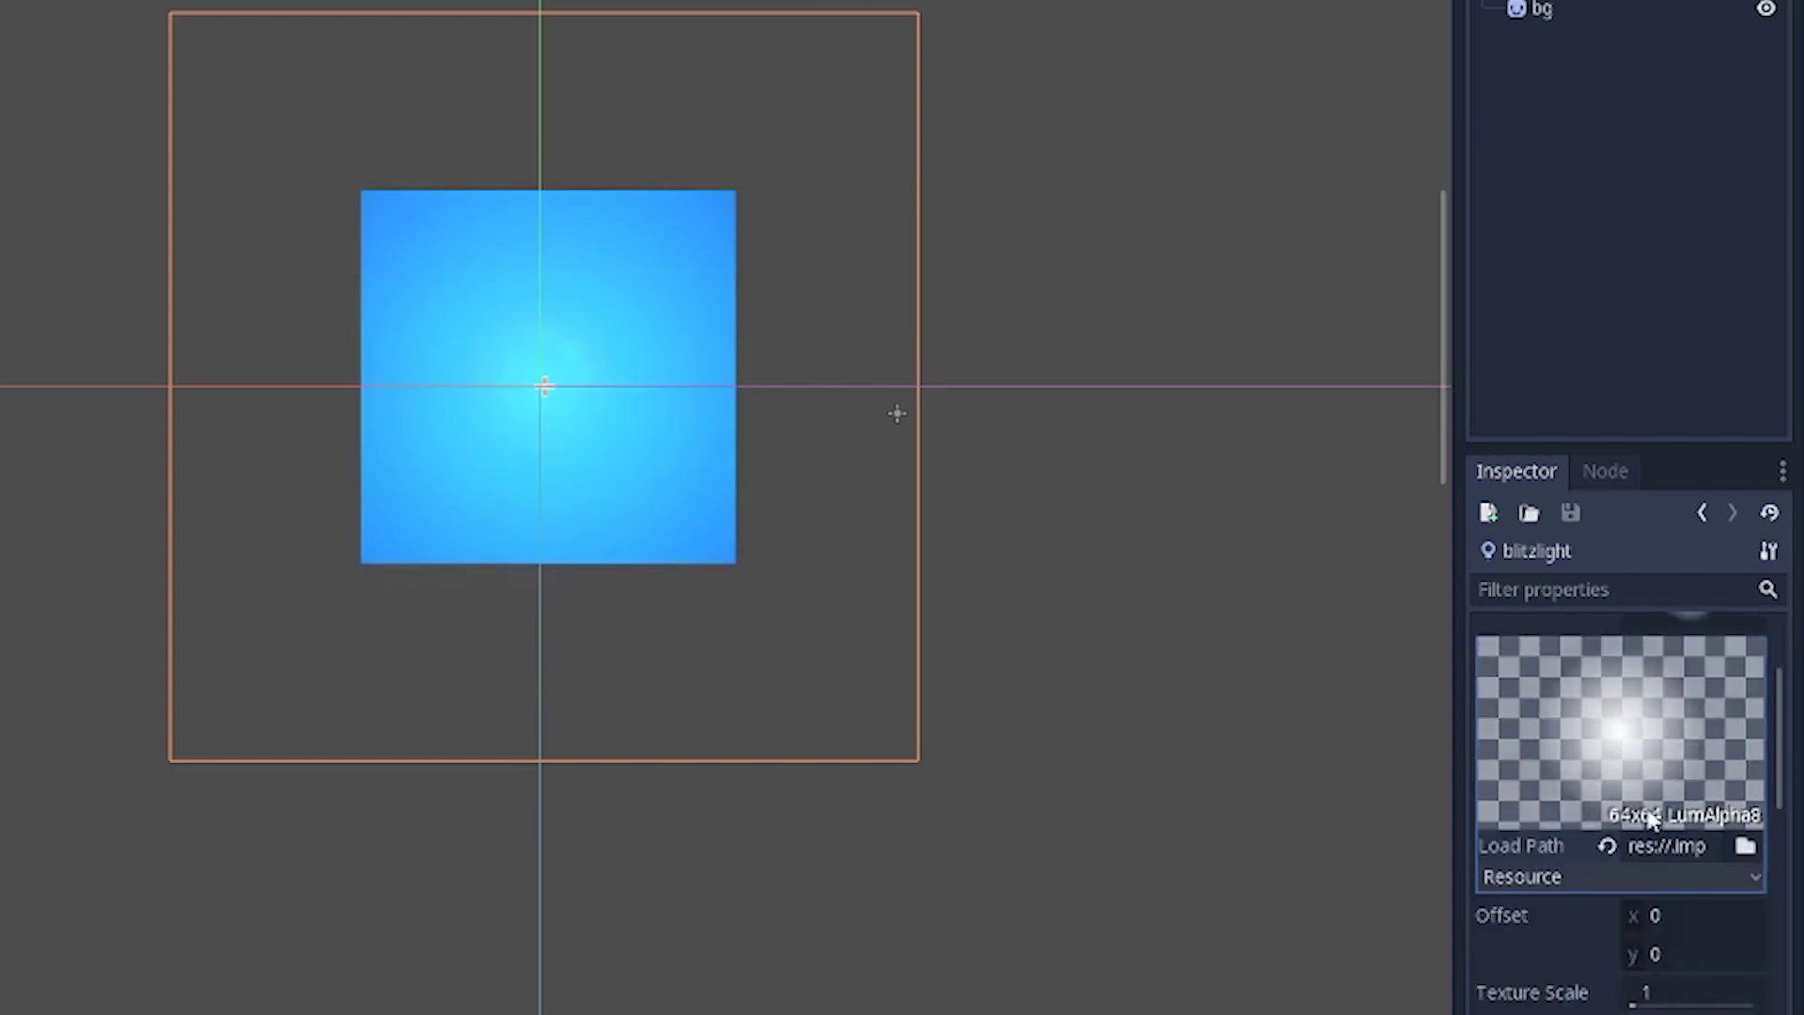
pyautogui.scroll(-4, 1531, 911)
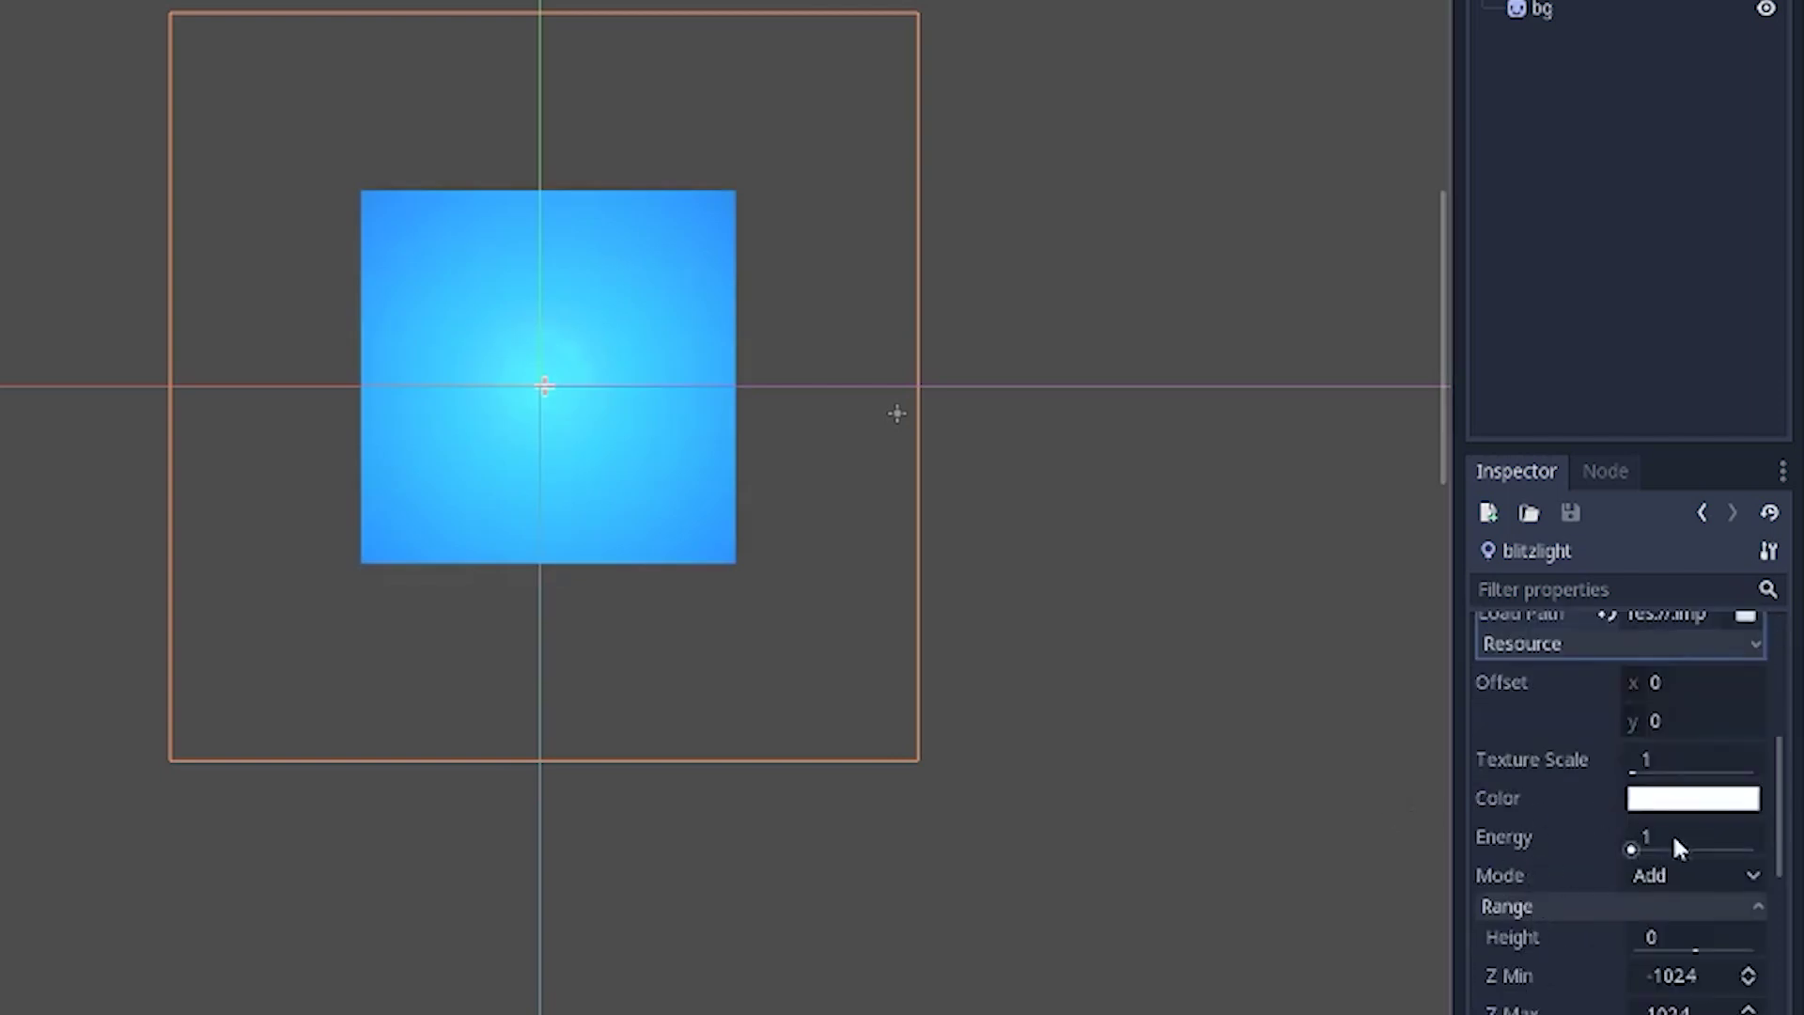
pyautogui.click(1680, 846)
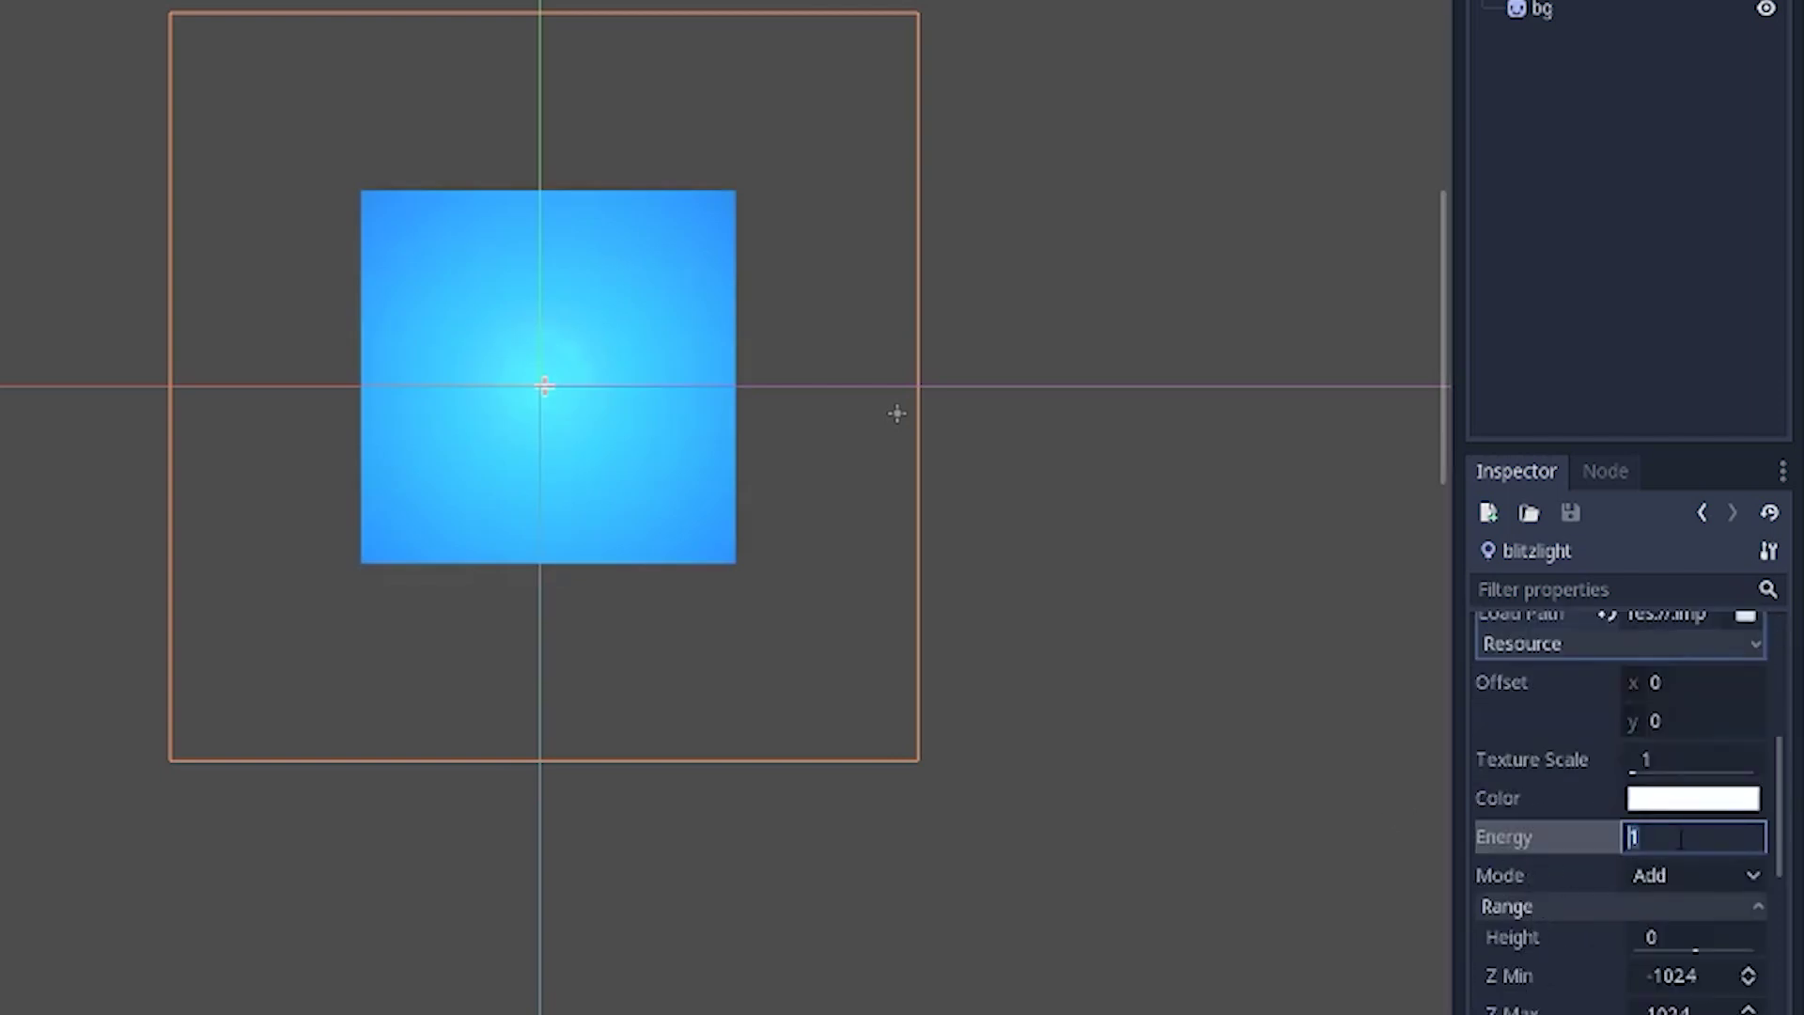
pyautogui.press('BackSpace')
pyautogui.write('2')
pyautogui.press('Return')
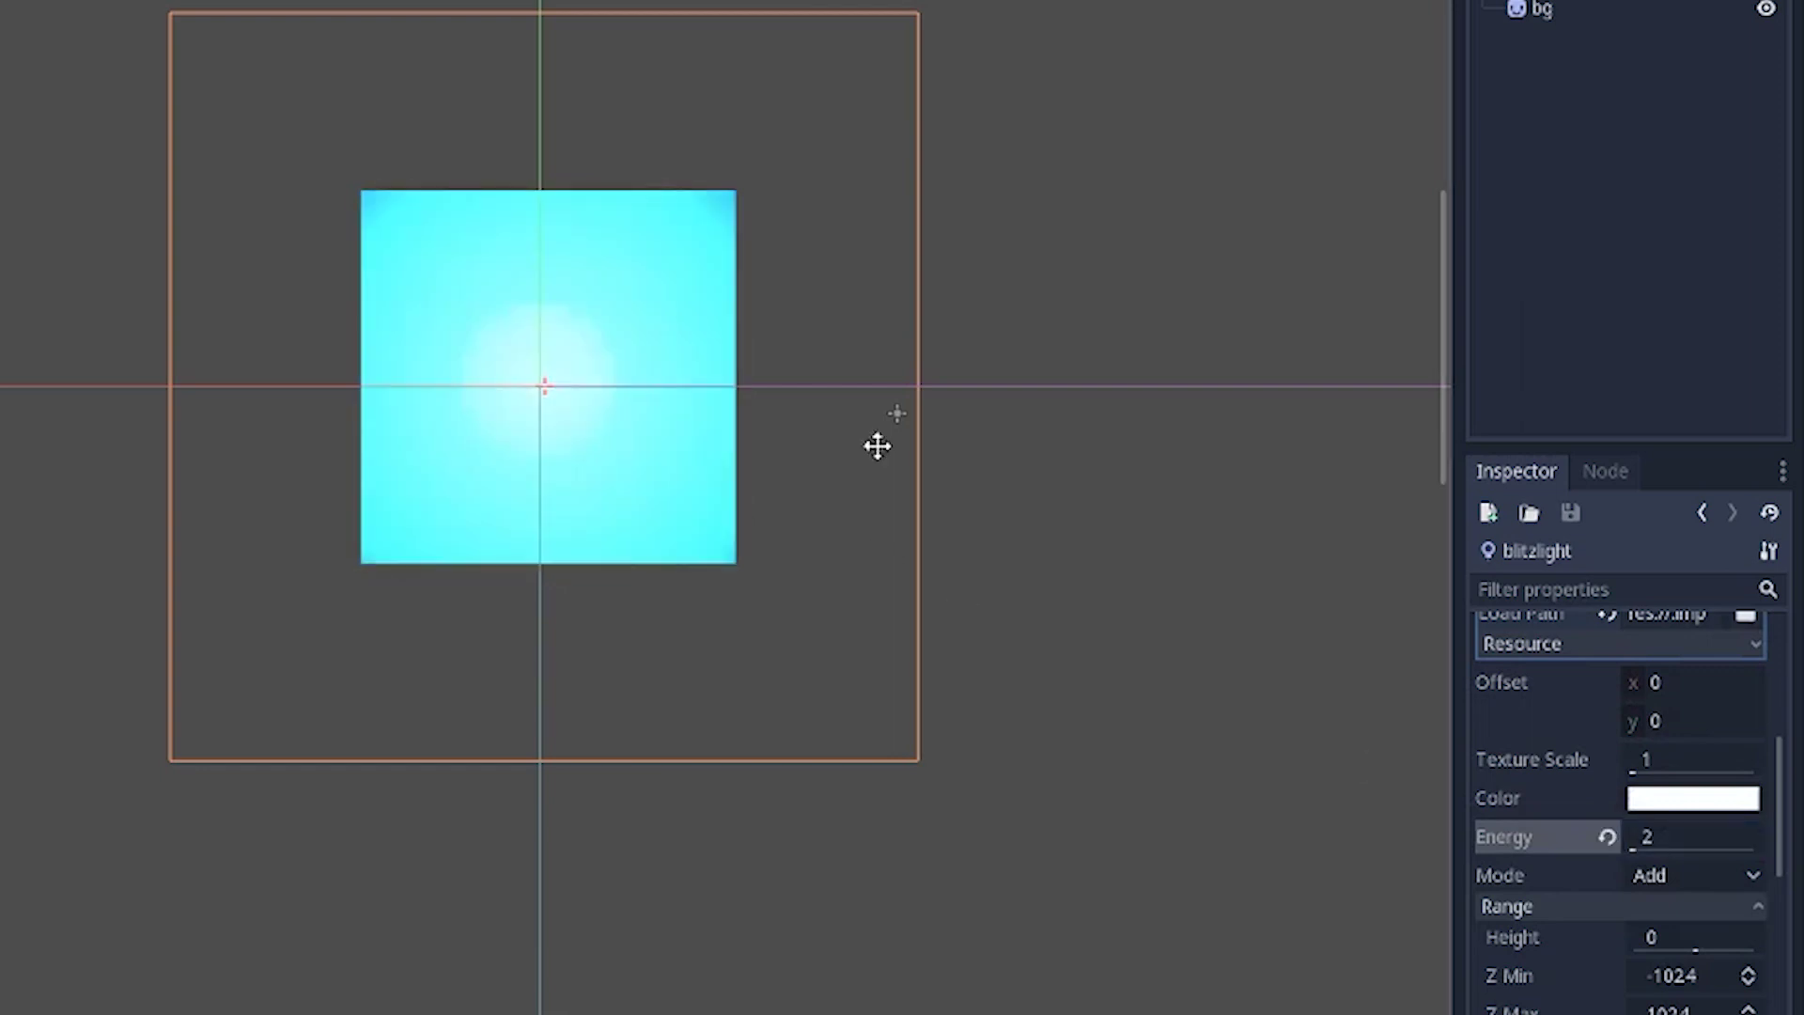
pyautogui.click(1713, 846)
pyautogui.press('BackSpace')
pyautogui.write('0.5')
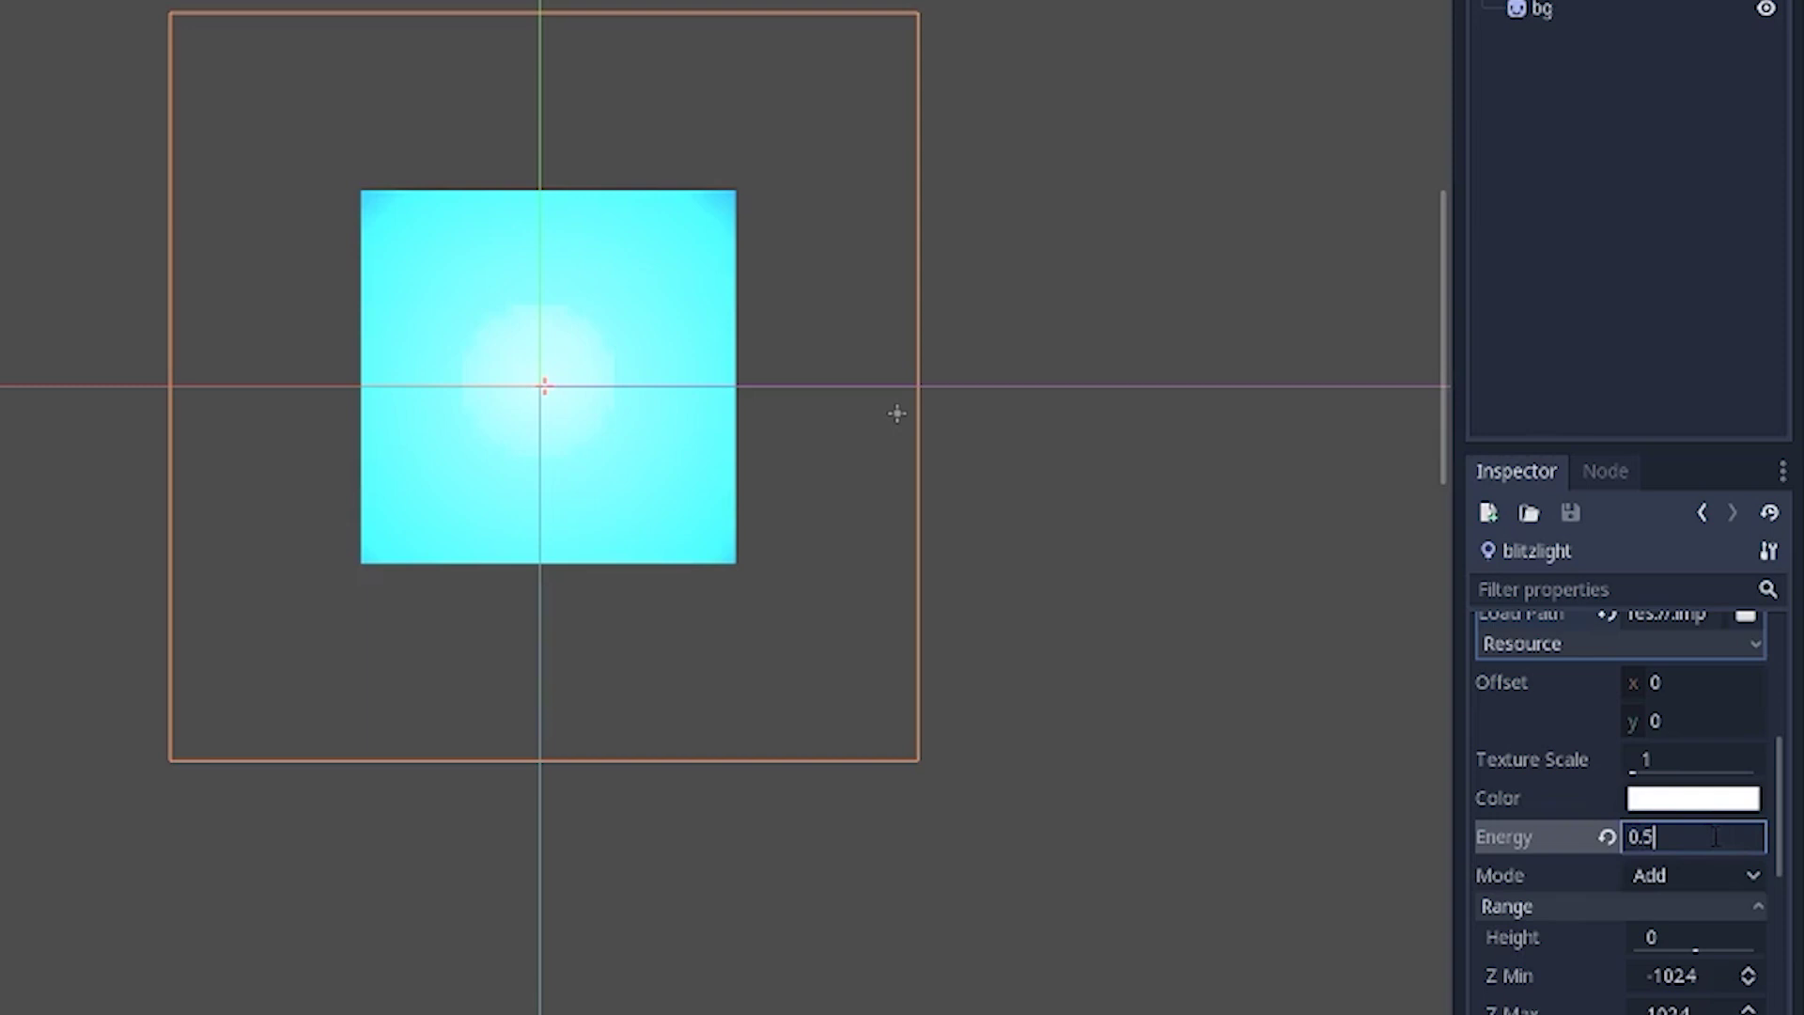
pyautogui.press('Return')
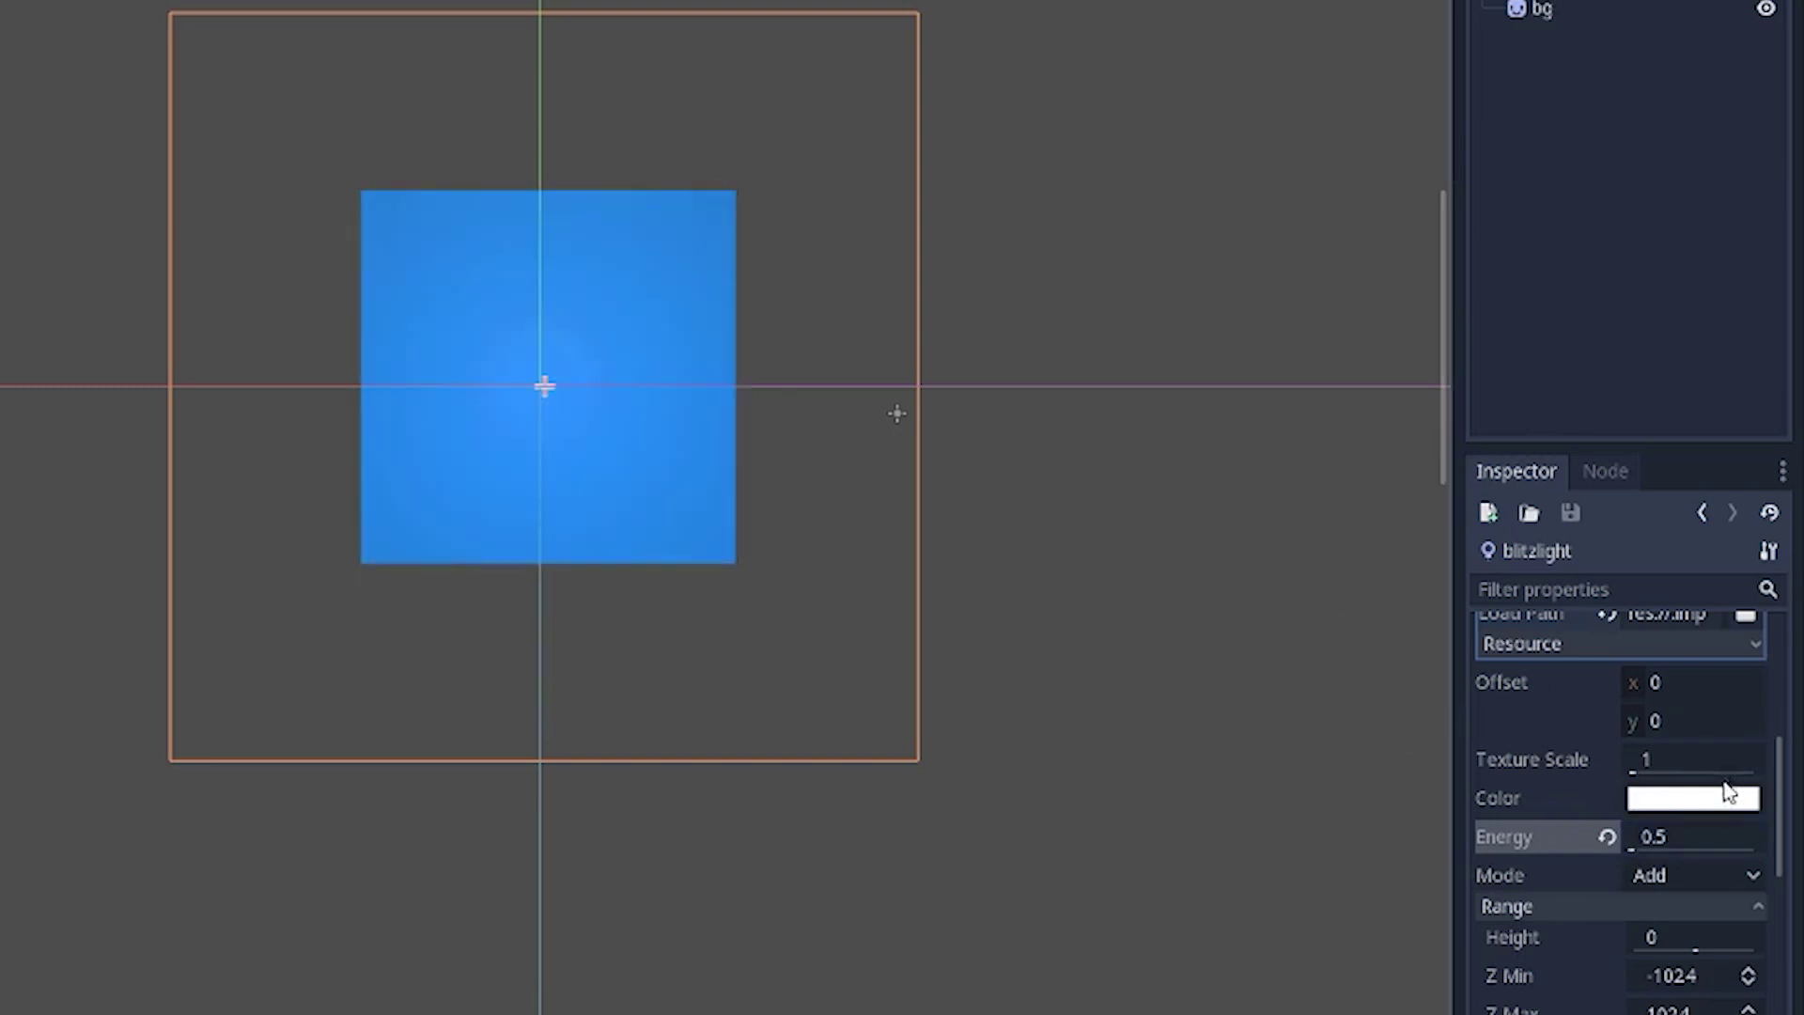
pyautogui.click(1682, 836)
pyautogui.write('1')
pyautogui.press('Return')
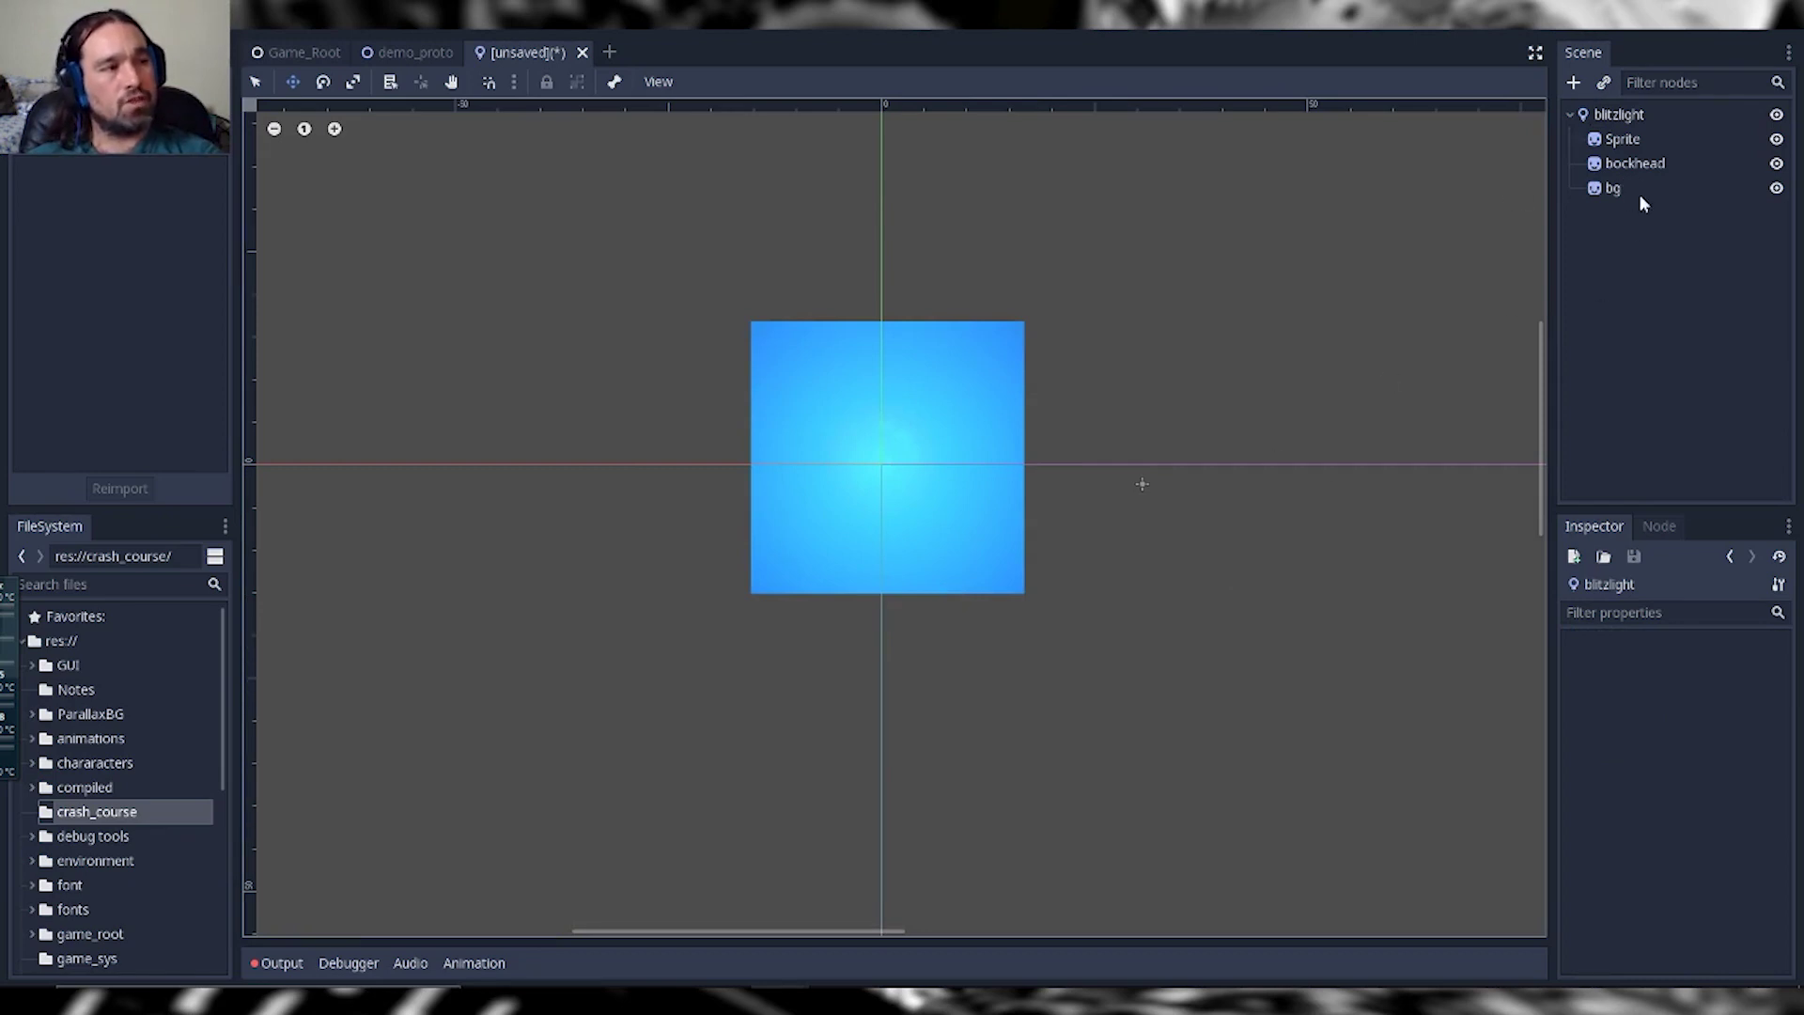
pyautogui.click(1713, 164)
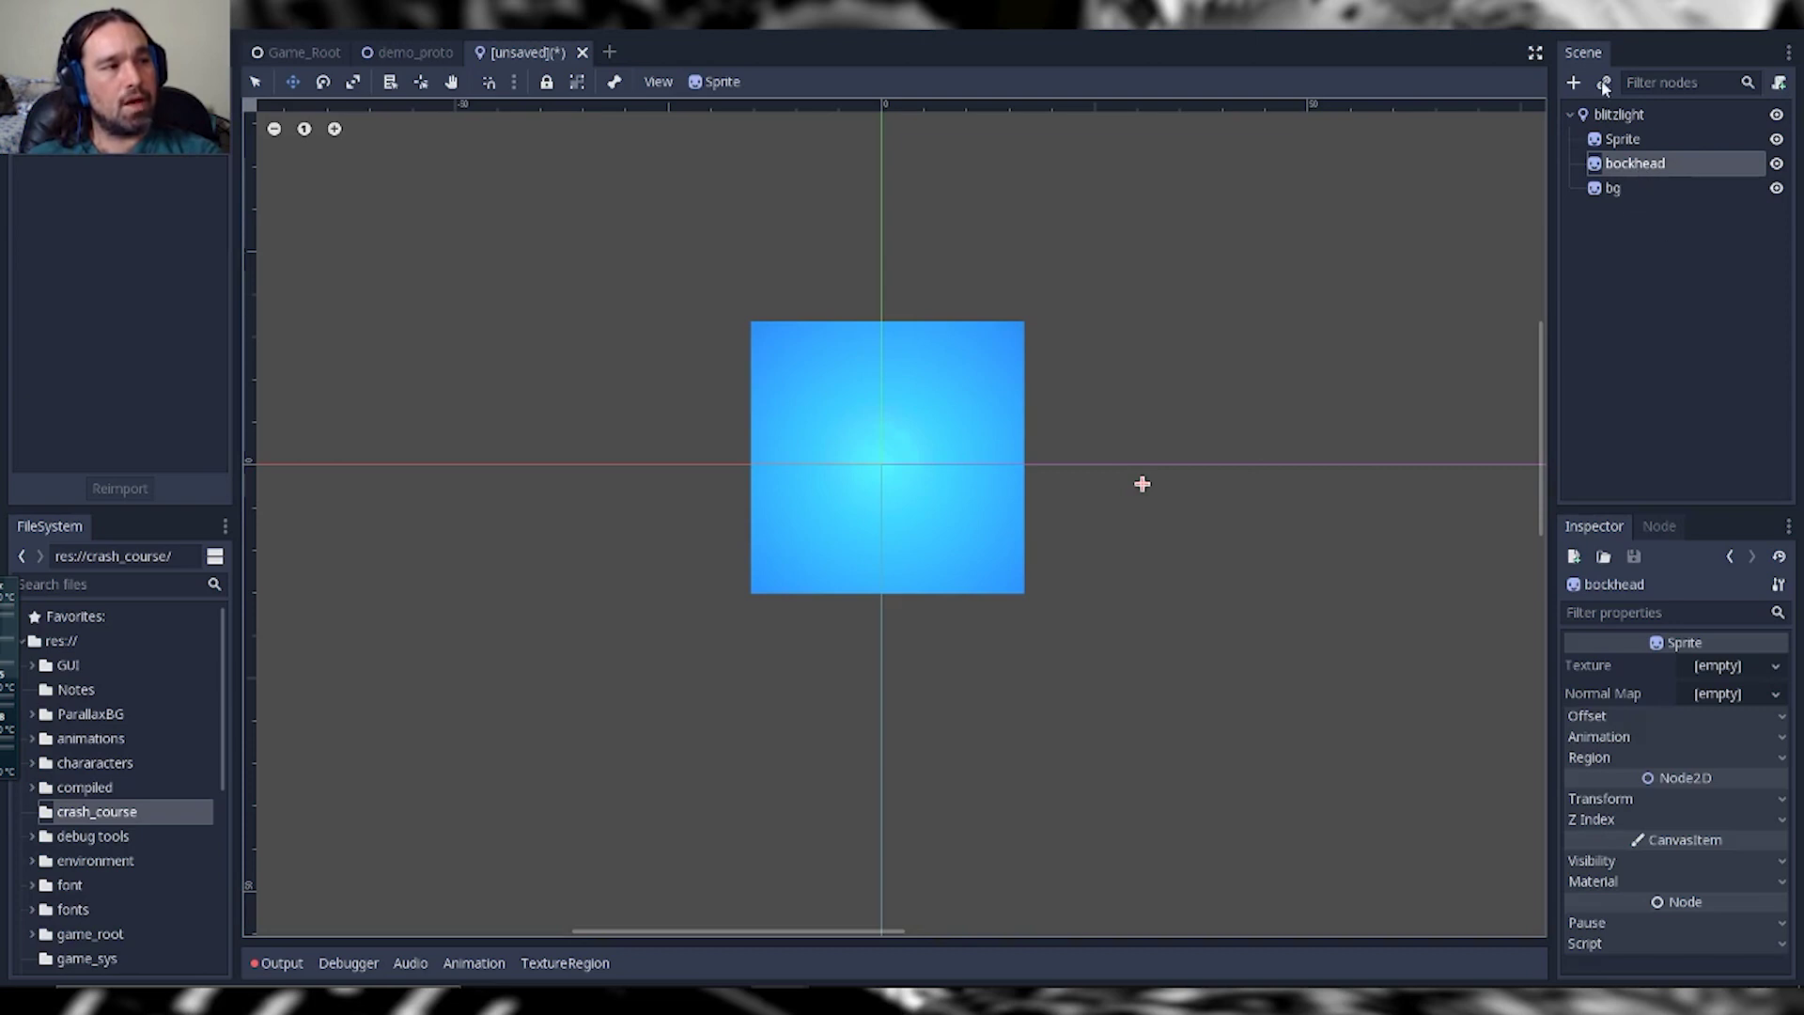
# Step: Search 'lightocc' to add a LightOccluder2D under bockhead and assign it a new OccluderPolygon2D
pyautogui.click(1574, 81)
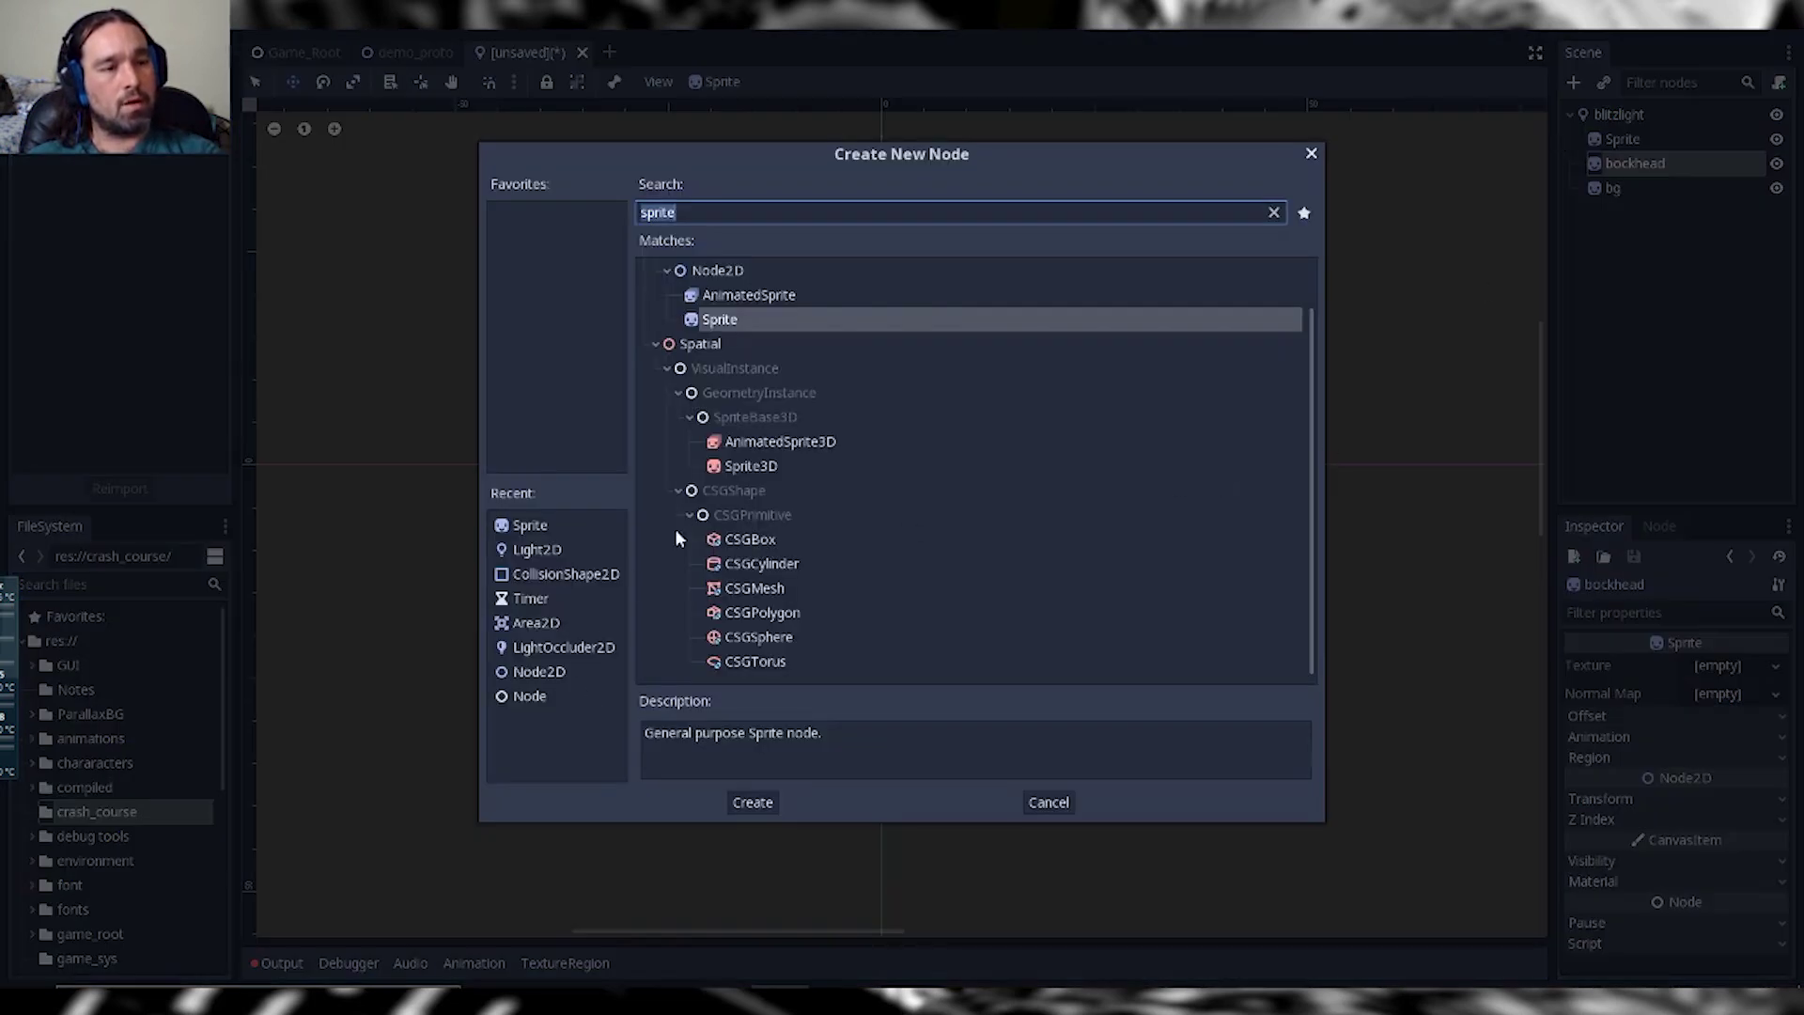
pyautogui.click(754, 212)
pyautogui.doubleClick(754, 212)
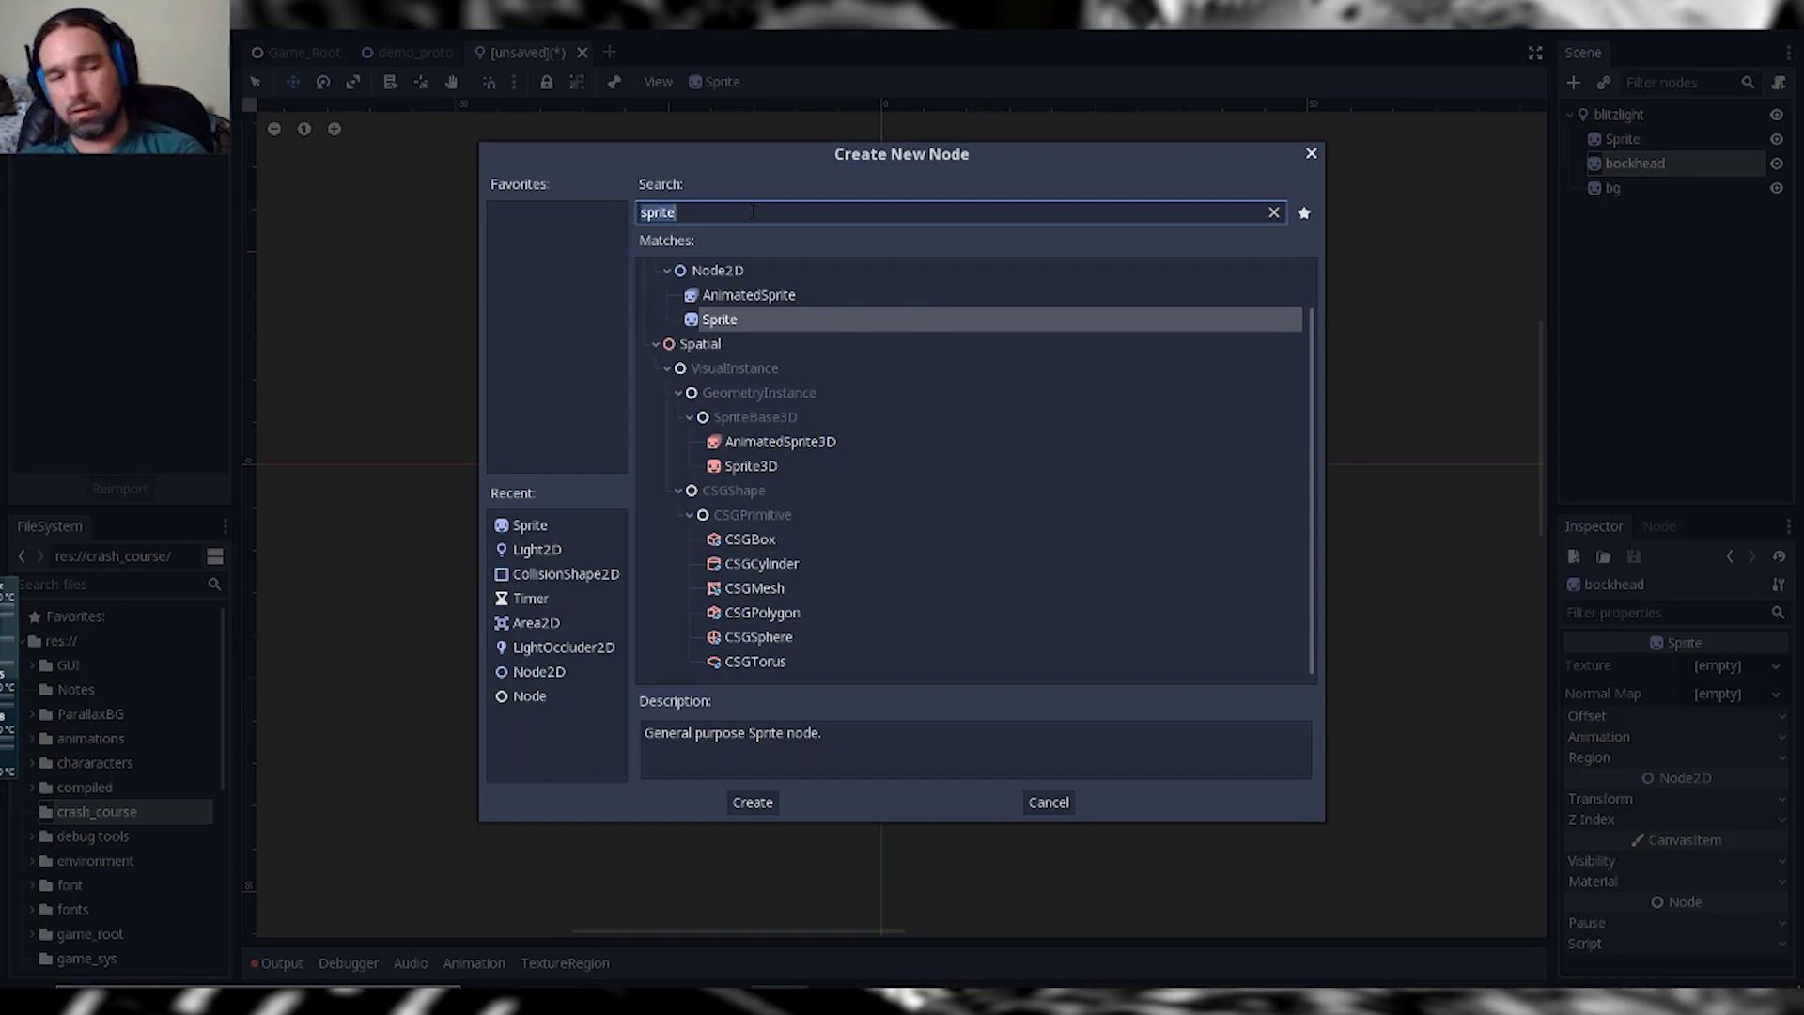
pyautogui.write('lightocc')
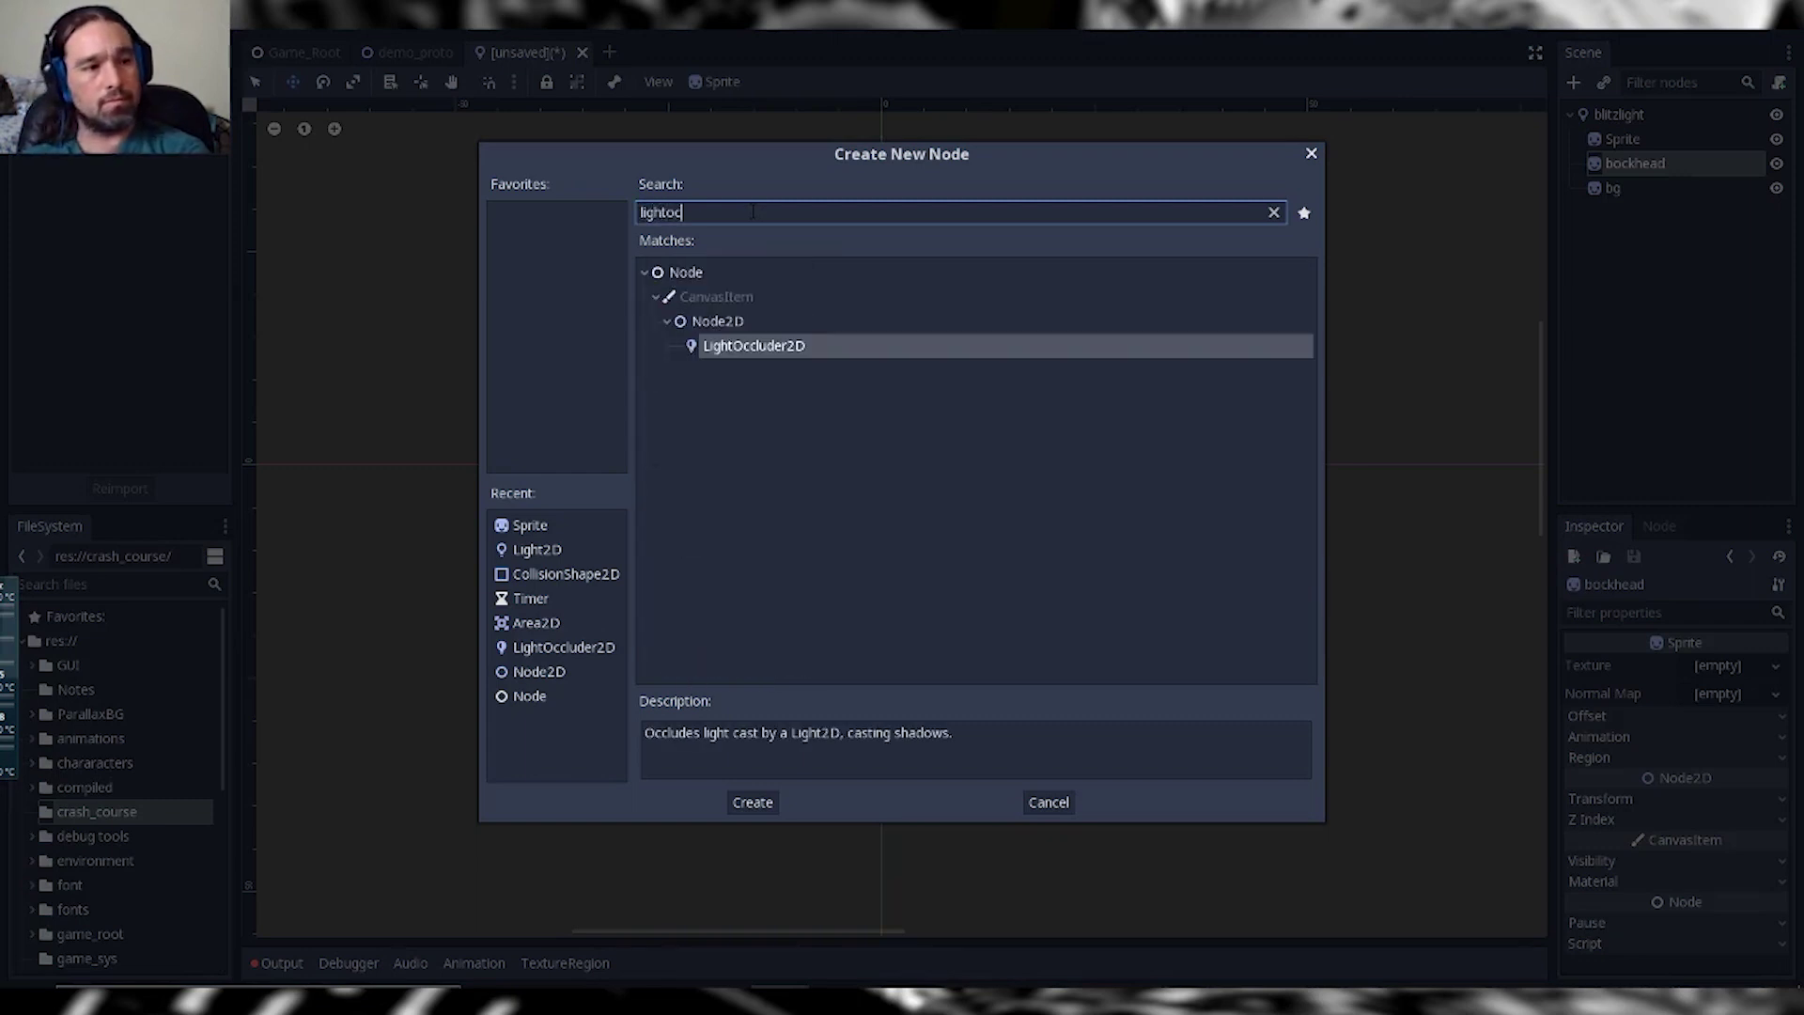
pyautogui.click(767, 803)
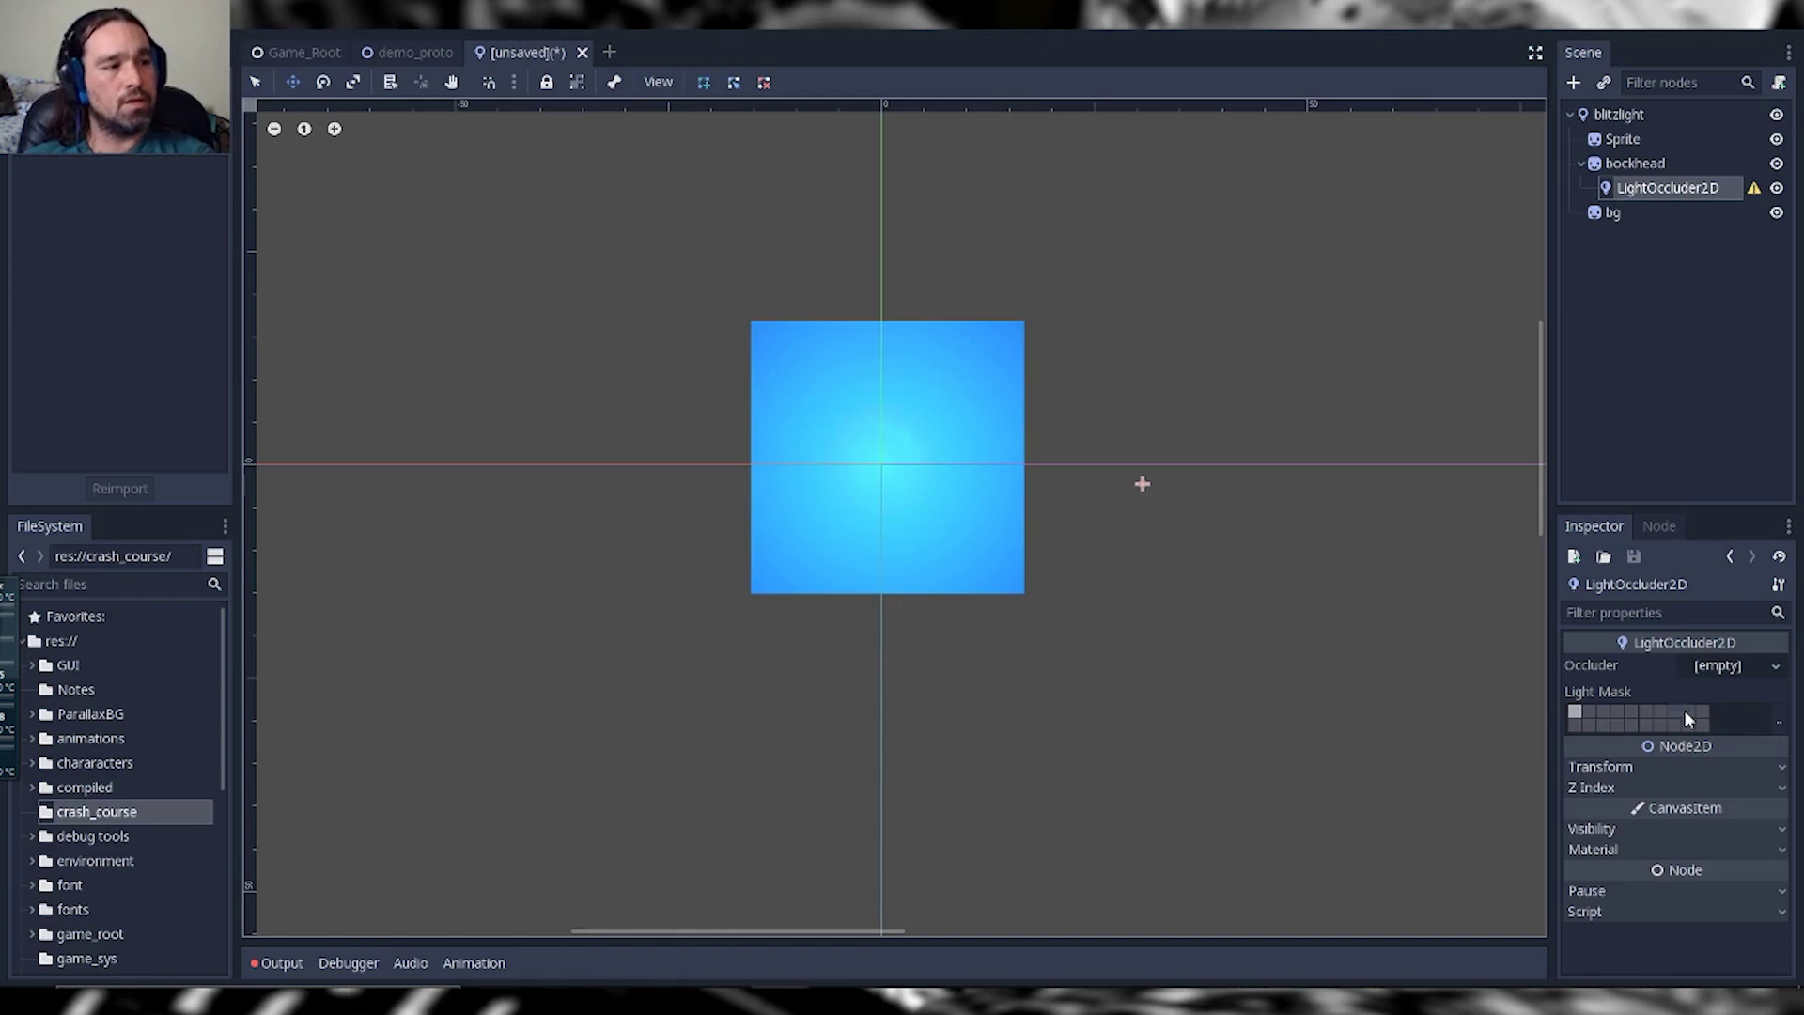
pyautogui.click(1732, 667)
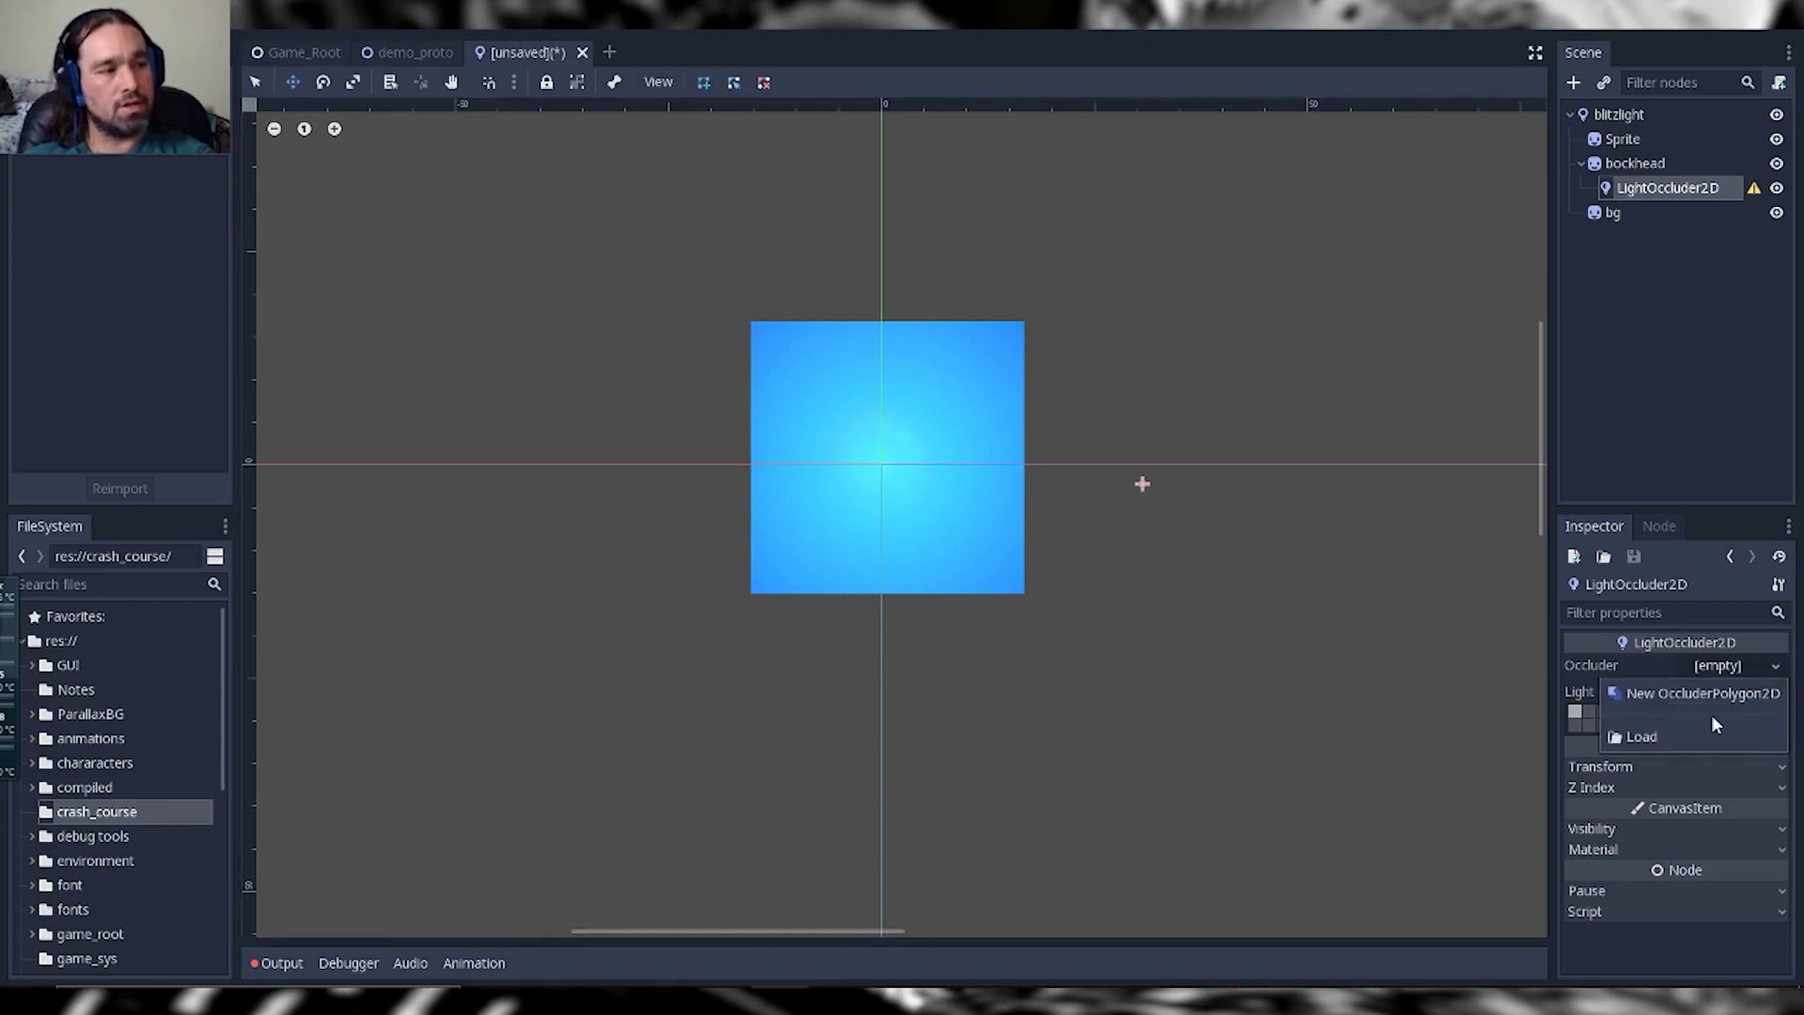
pyautogui.click(1669, 694)
pyautogui.click(1729, 668)
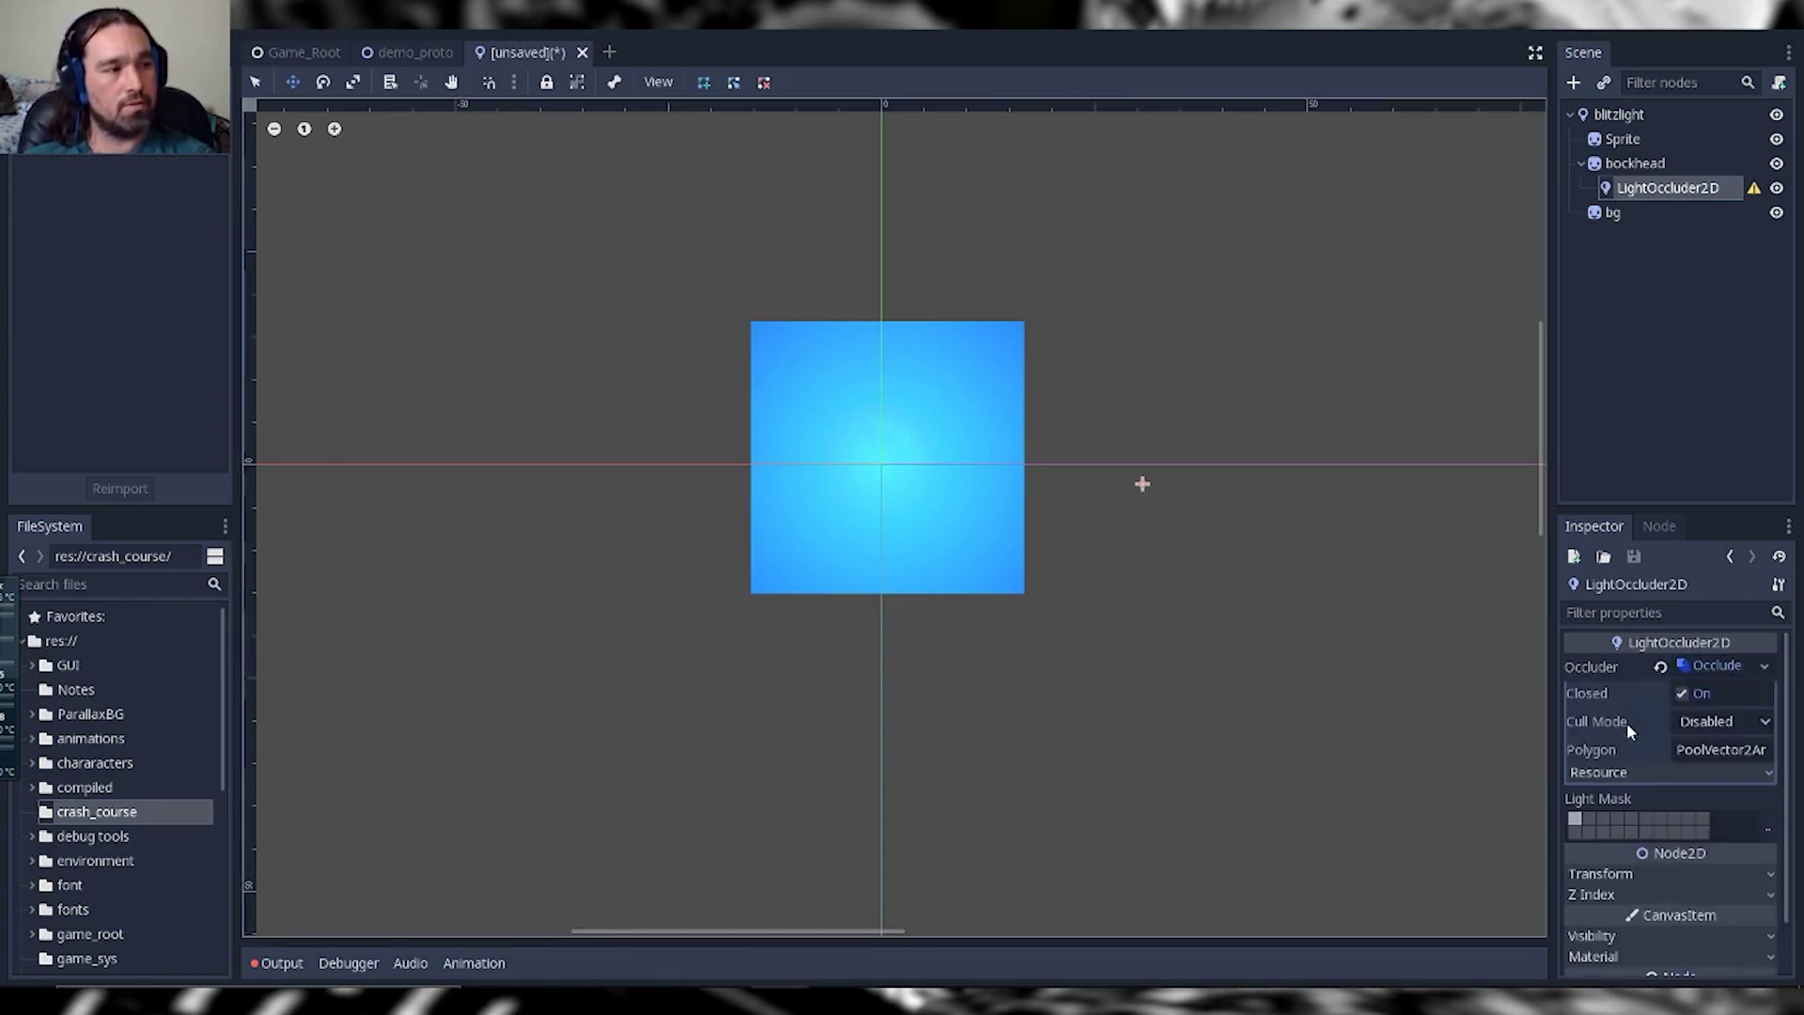
pyautogui.click(1630, 163)
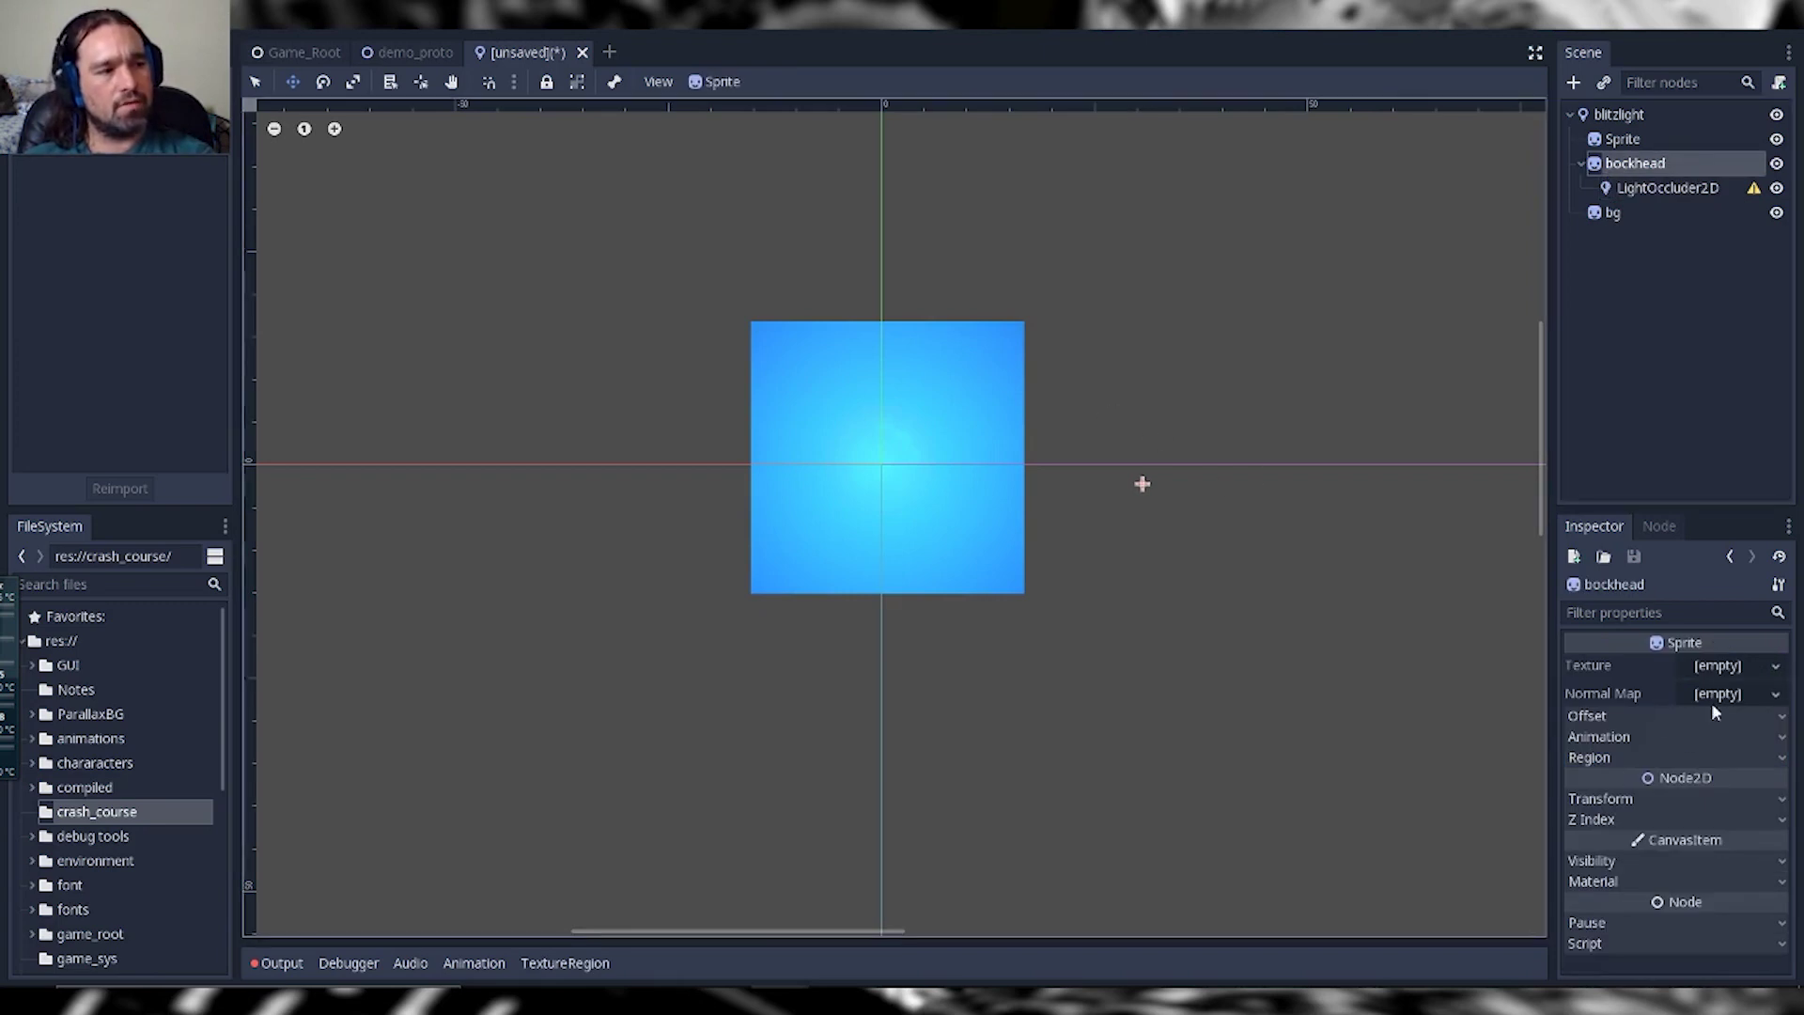
# Step: Load an image file as bockhead's texture, then select its LightOccluder2D node
pyautogui.click(1776, 665)
pyautogui.click(1656, 928)
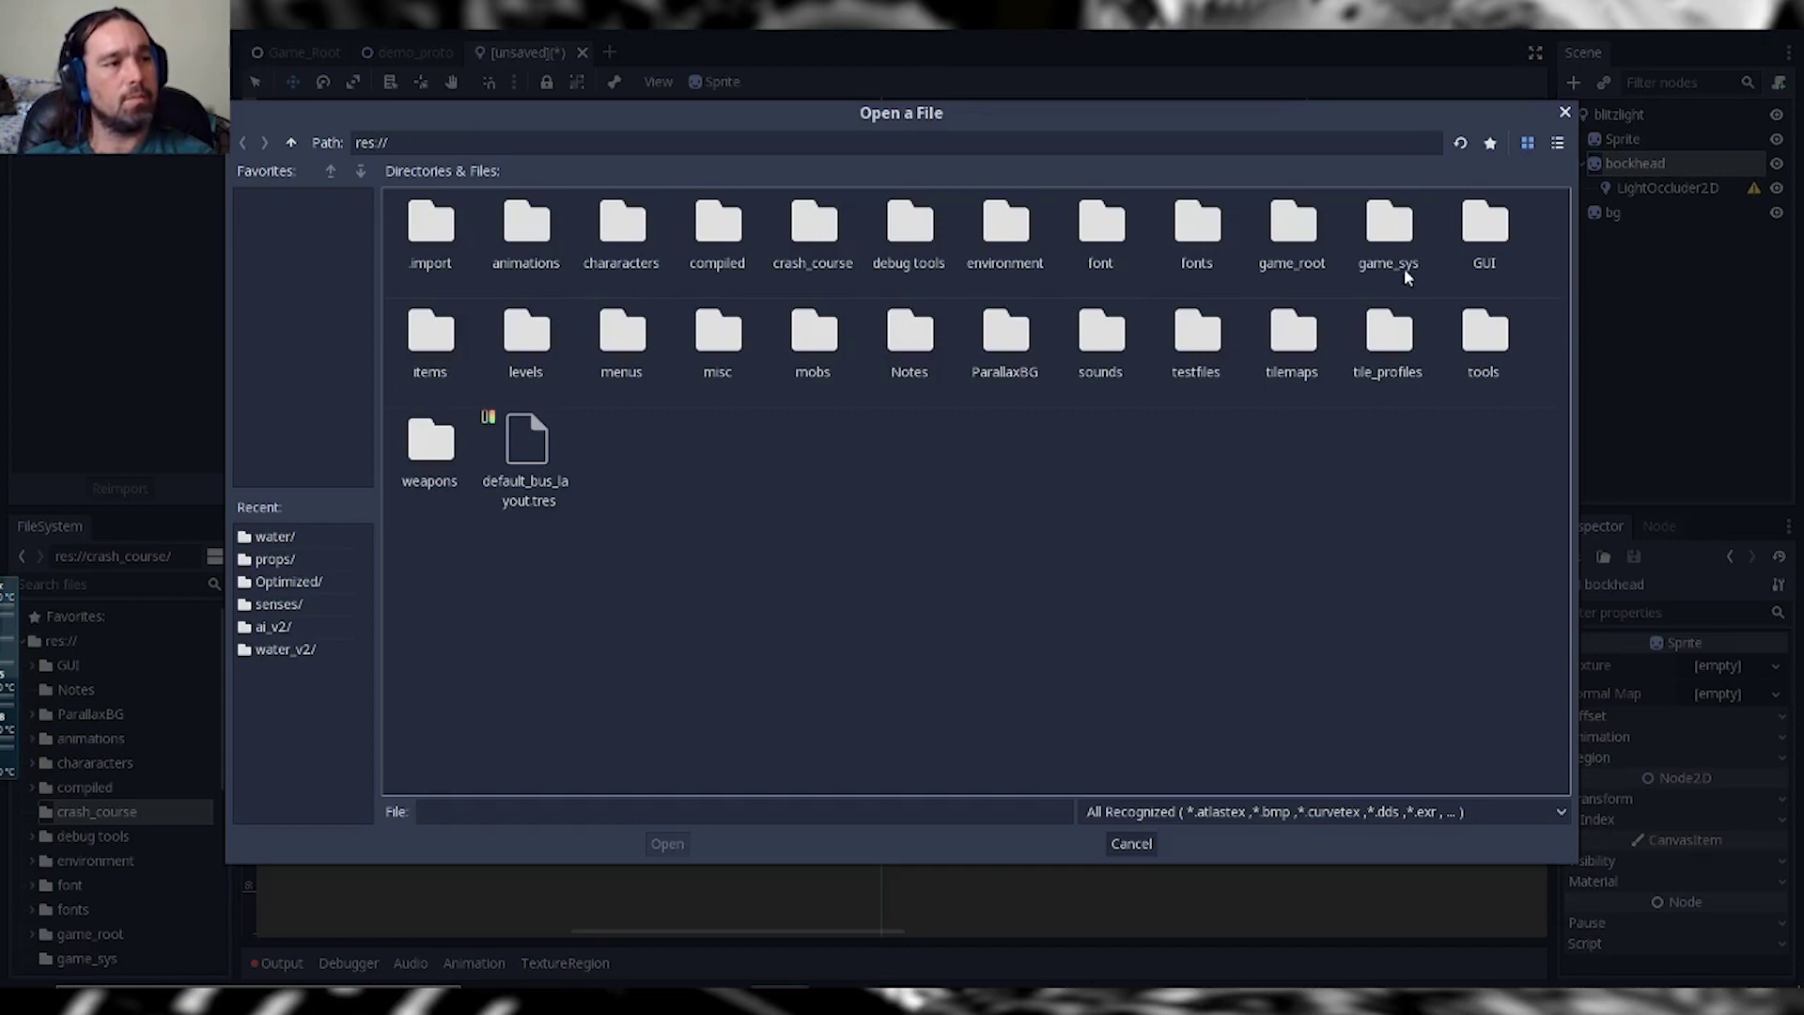
pyautogui.click(1604, 246)
pyautogui.click(1635, 163)
pyautogui.click(1650, 188)
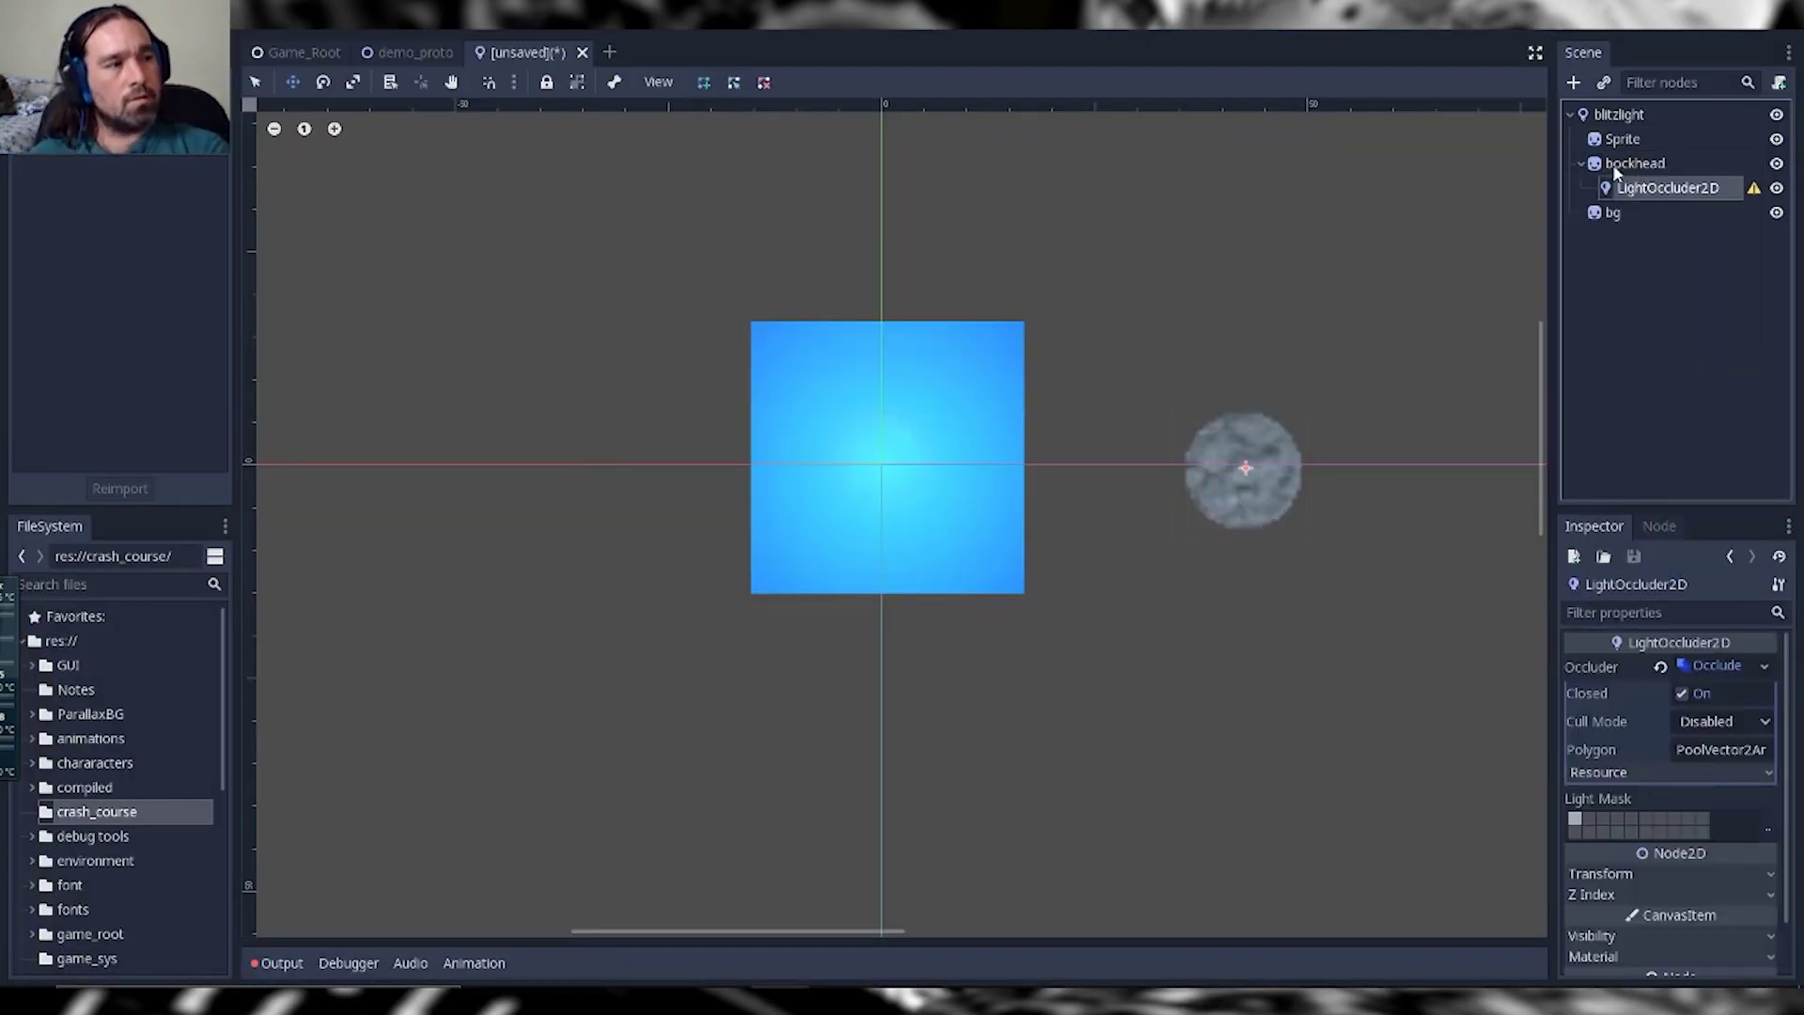
pyautogui.click(1612, 164)
pyautogui.click(1640, 191)
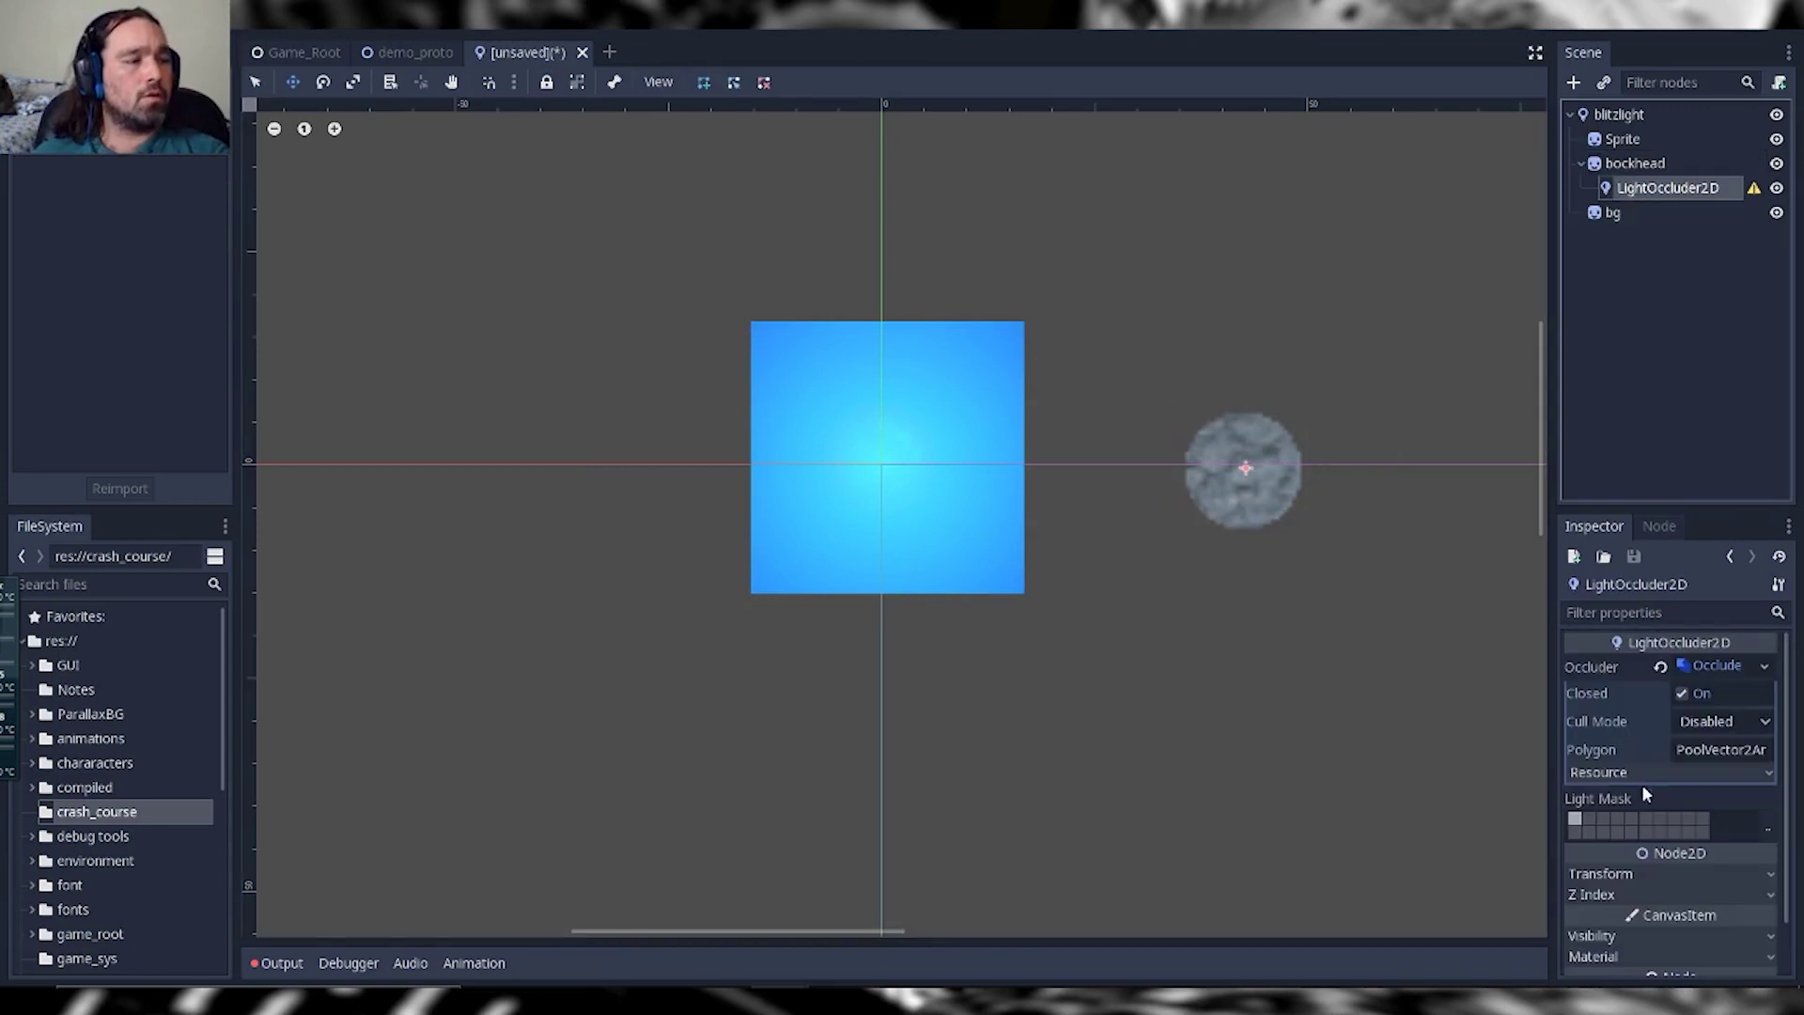
# Step: Trace a closed occluder polygon around the round bockhead sprite in the viewport
pyautogui.click(1723, 666)
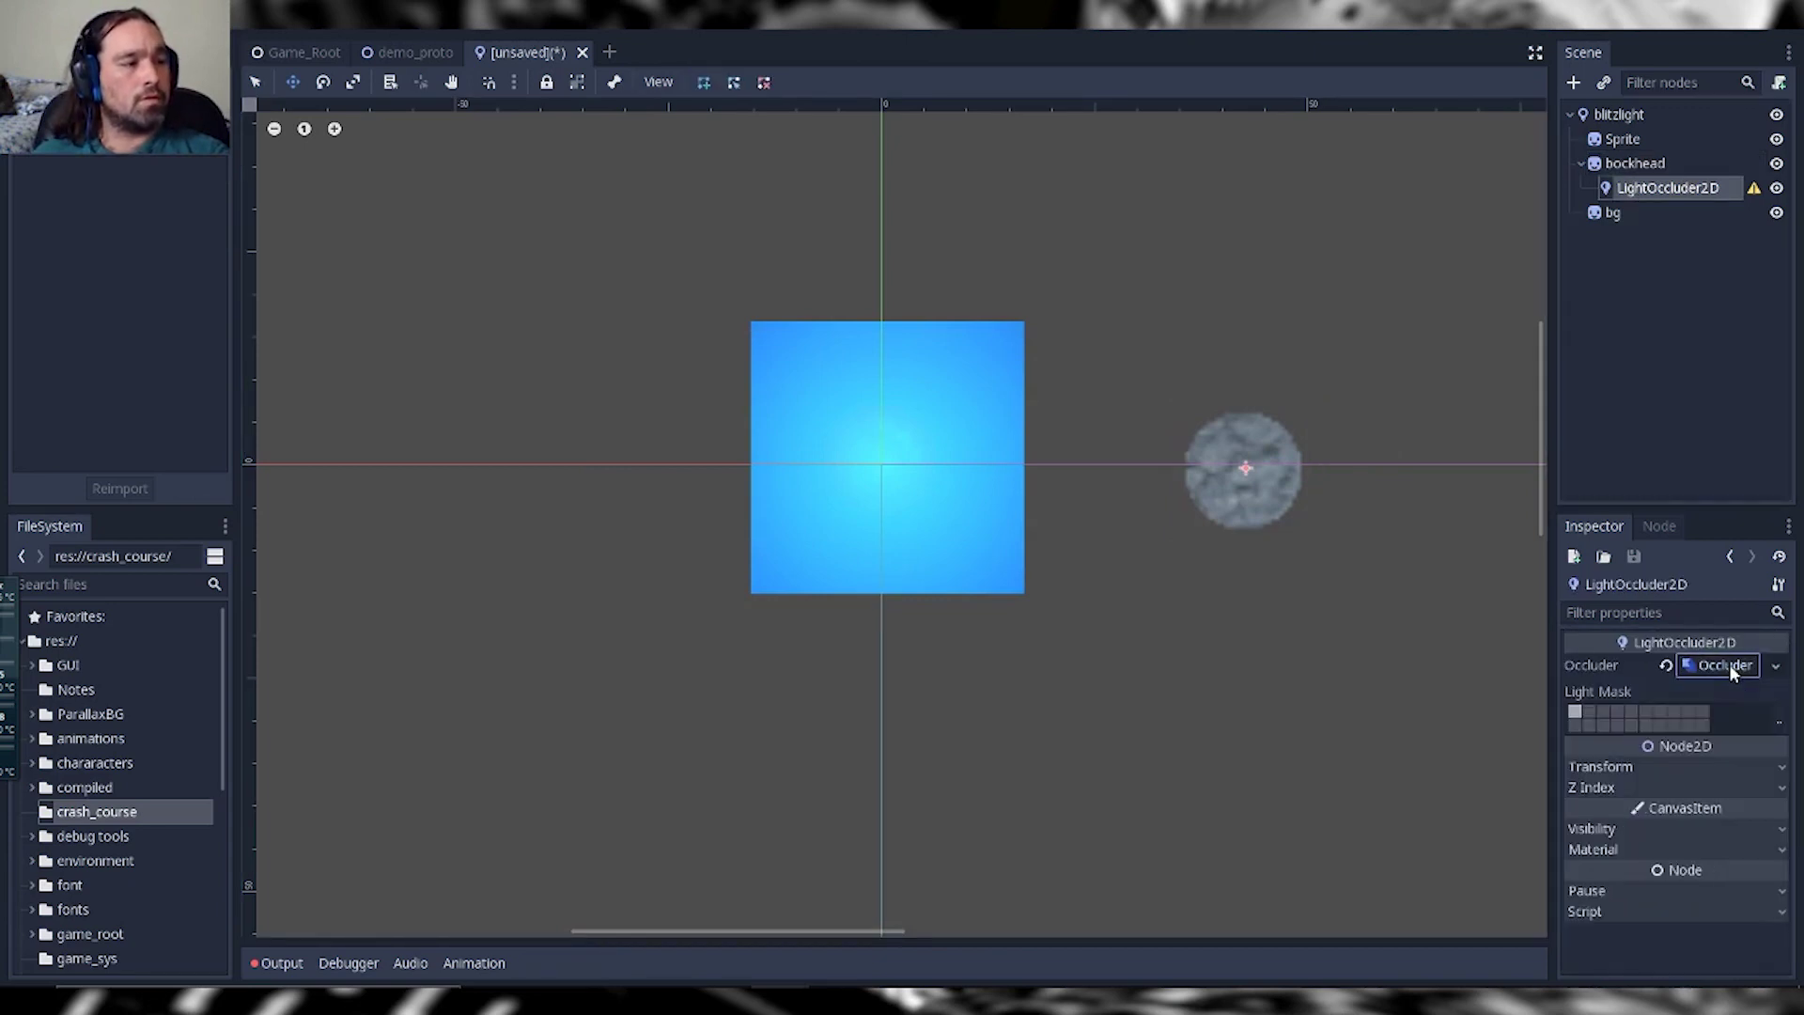
pyautogui.click(1737, 664)
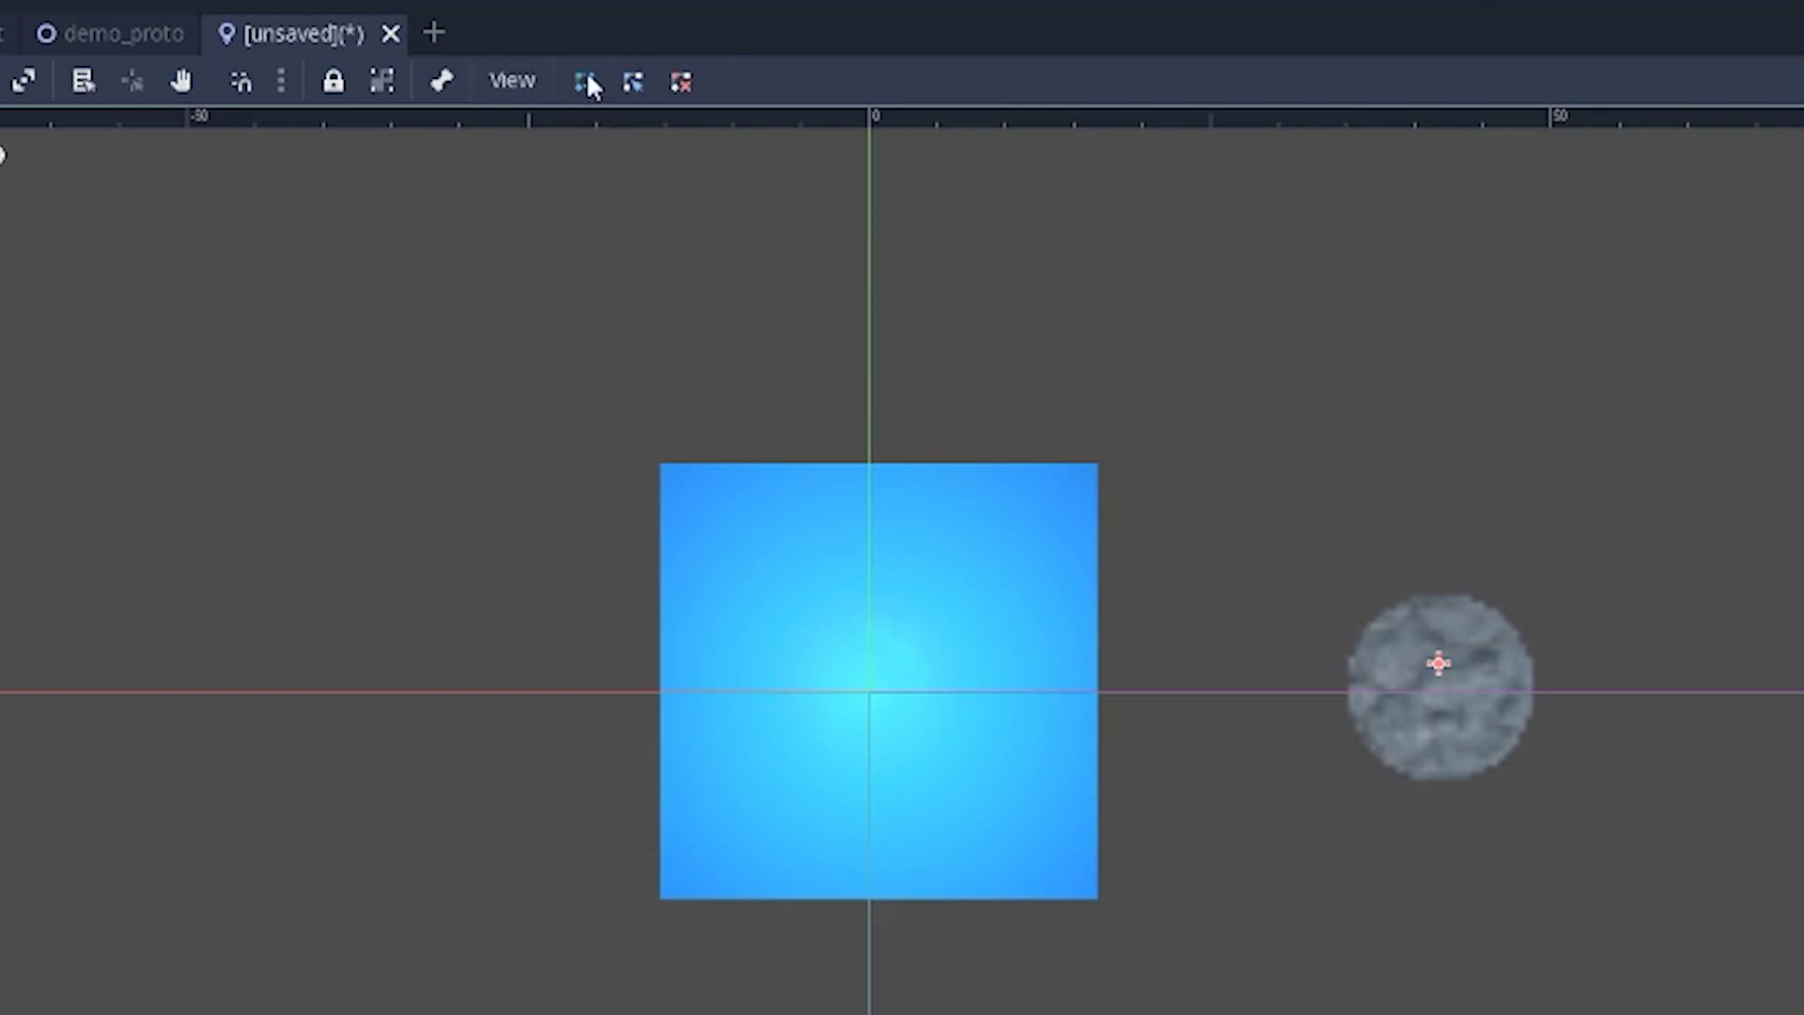
pyautogui.click(1447, 593)
pyautogui.click(1366, 636)
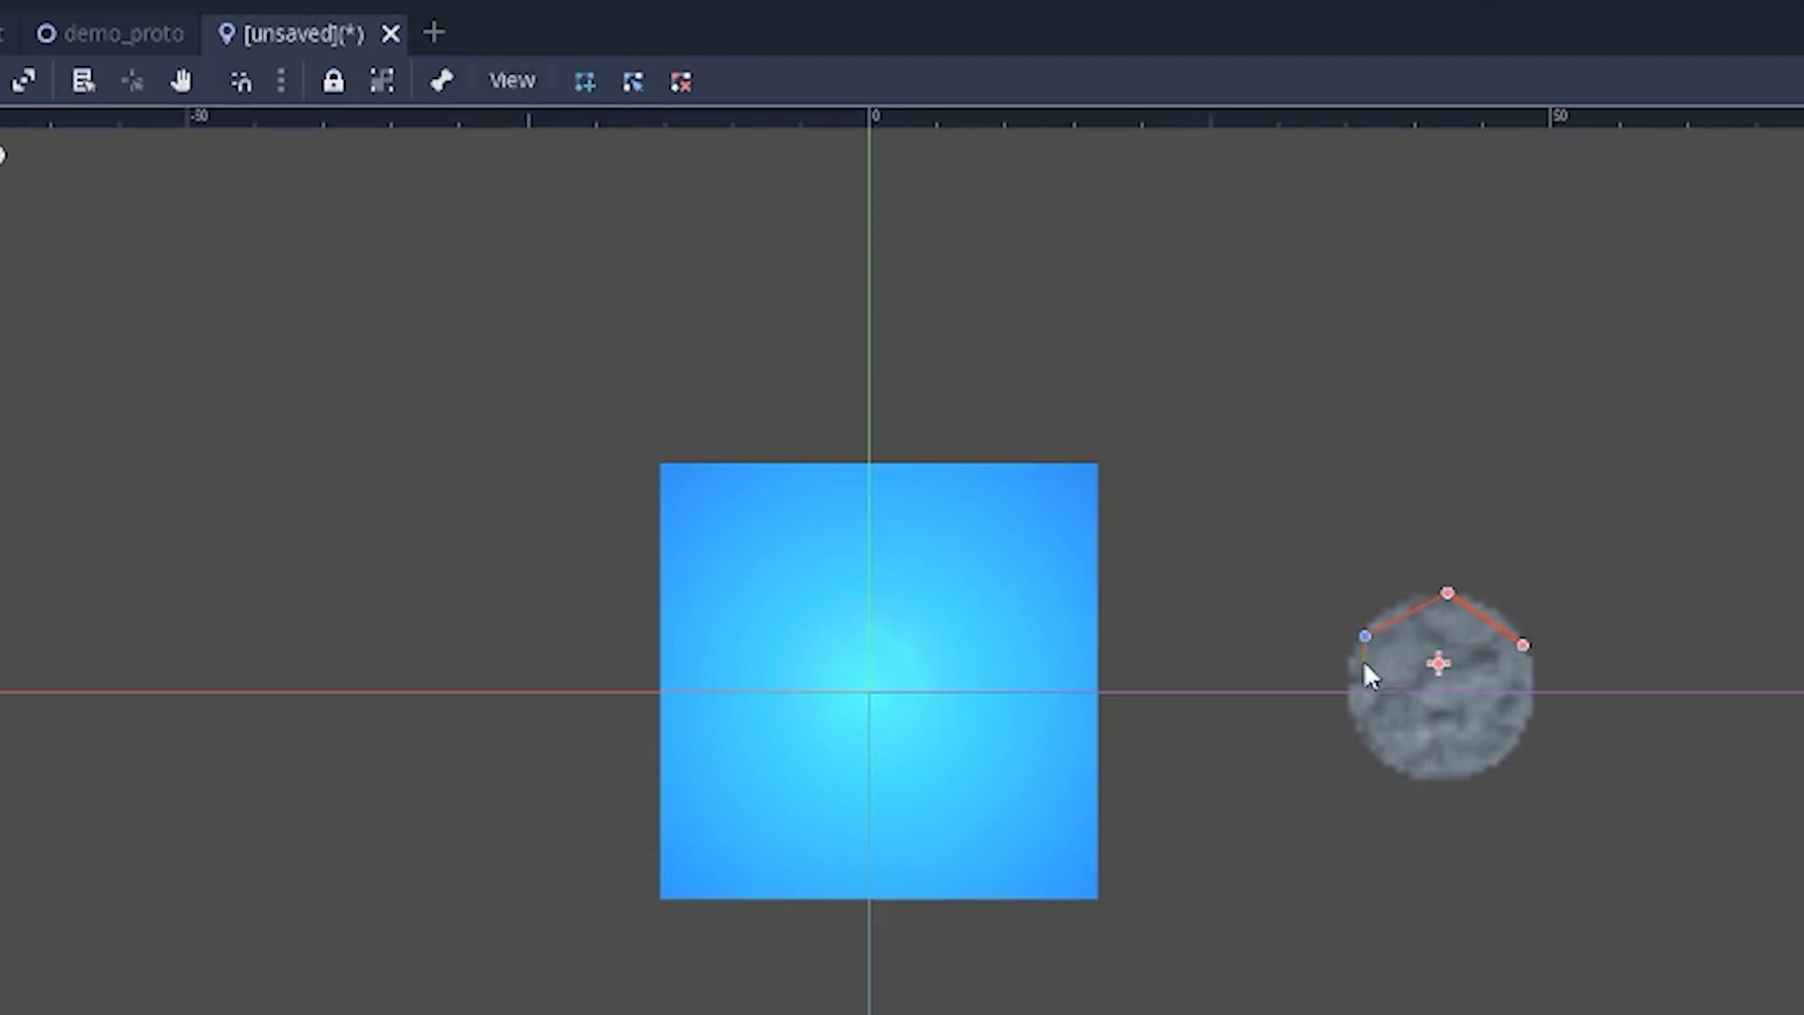
pyautogui.click(1356, 721)
pyautogui.click(1487, 764)
pyautogui.click(1525, 647)
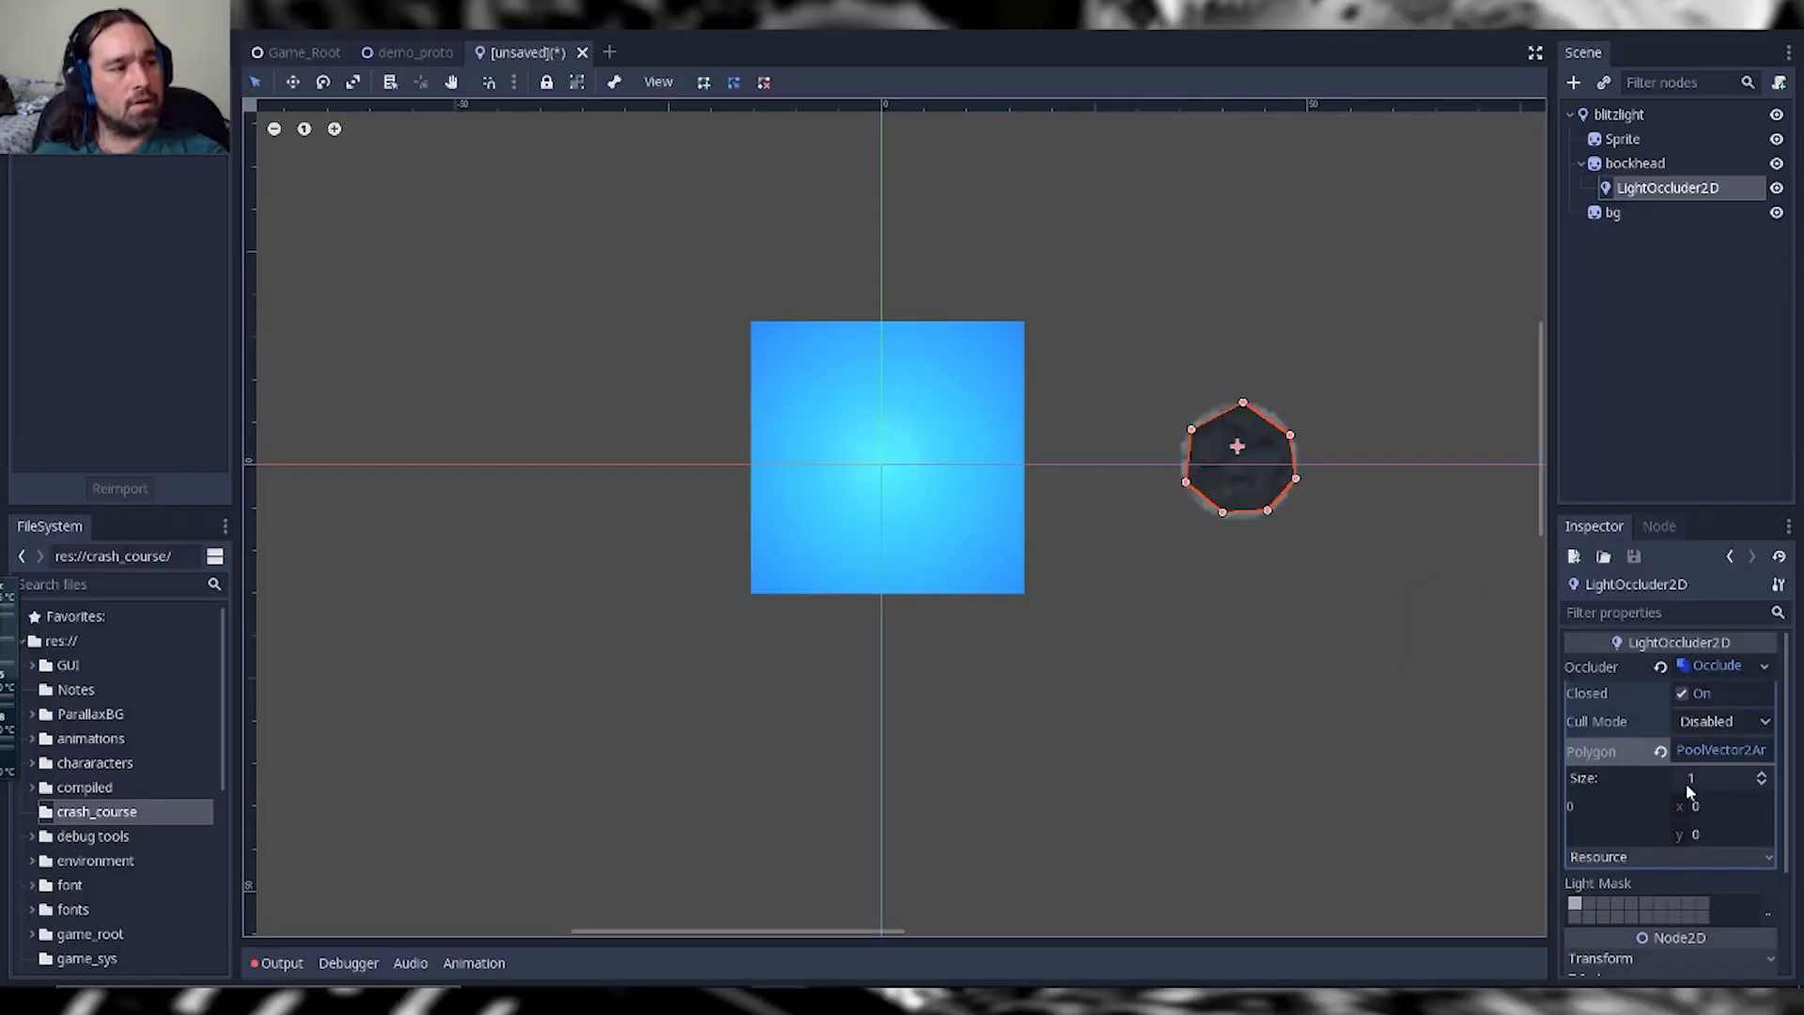
pyautogui.scroll(-3, 1667, 840)
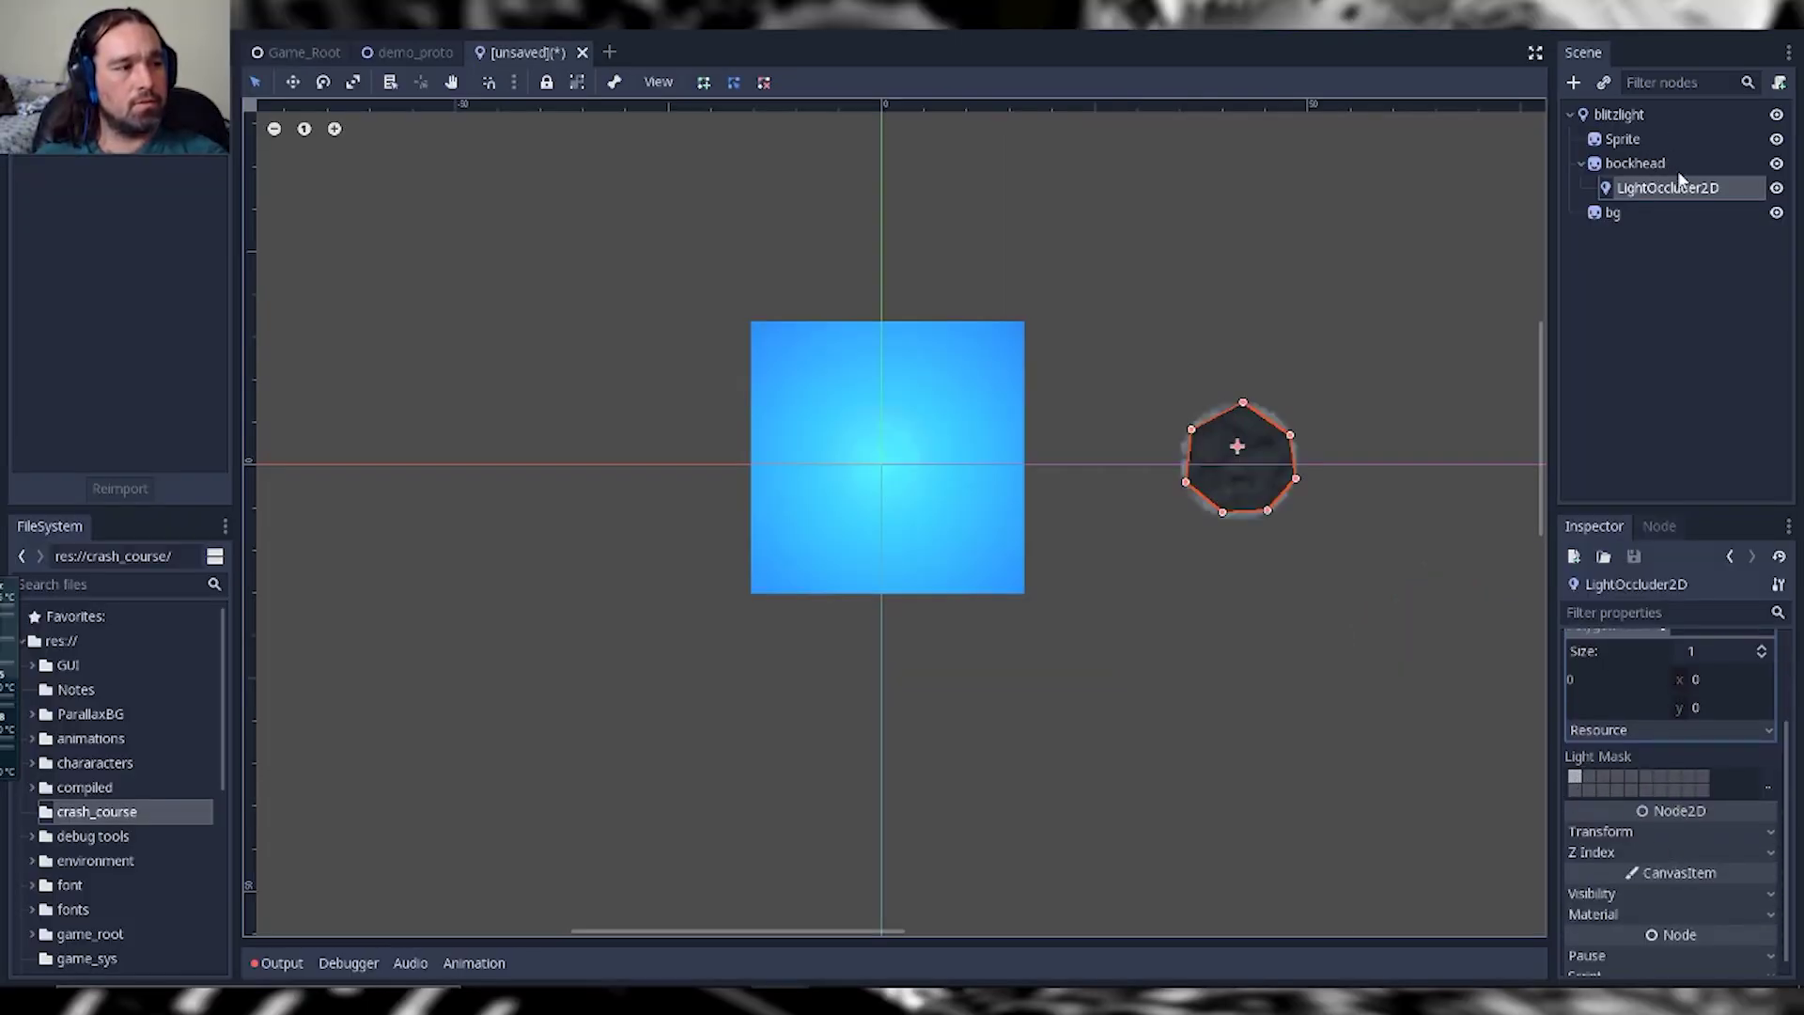
pyautogui.click(1623, 139)
# Step: Check blitzlight's shadow settings, then move the LightOccluder2D onto the lower part of the blue square
pyautogui.click(1619, 114)
pyautogui.scroll(-5, 1661, 838)
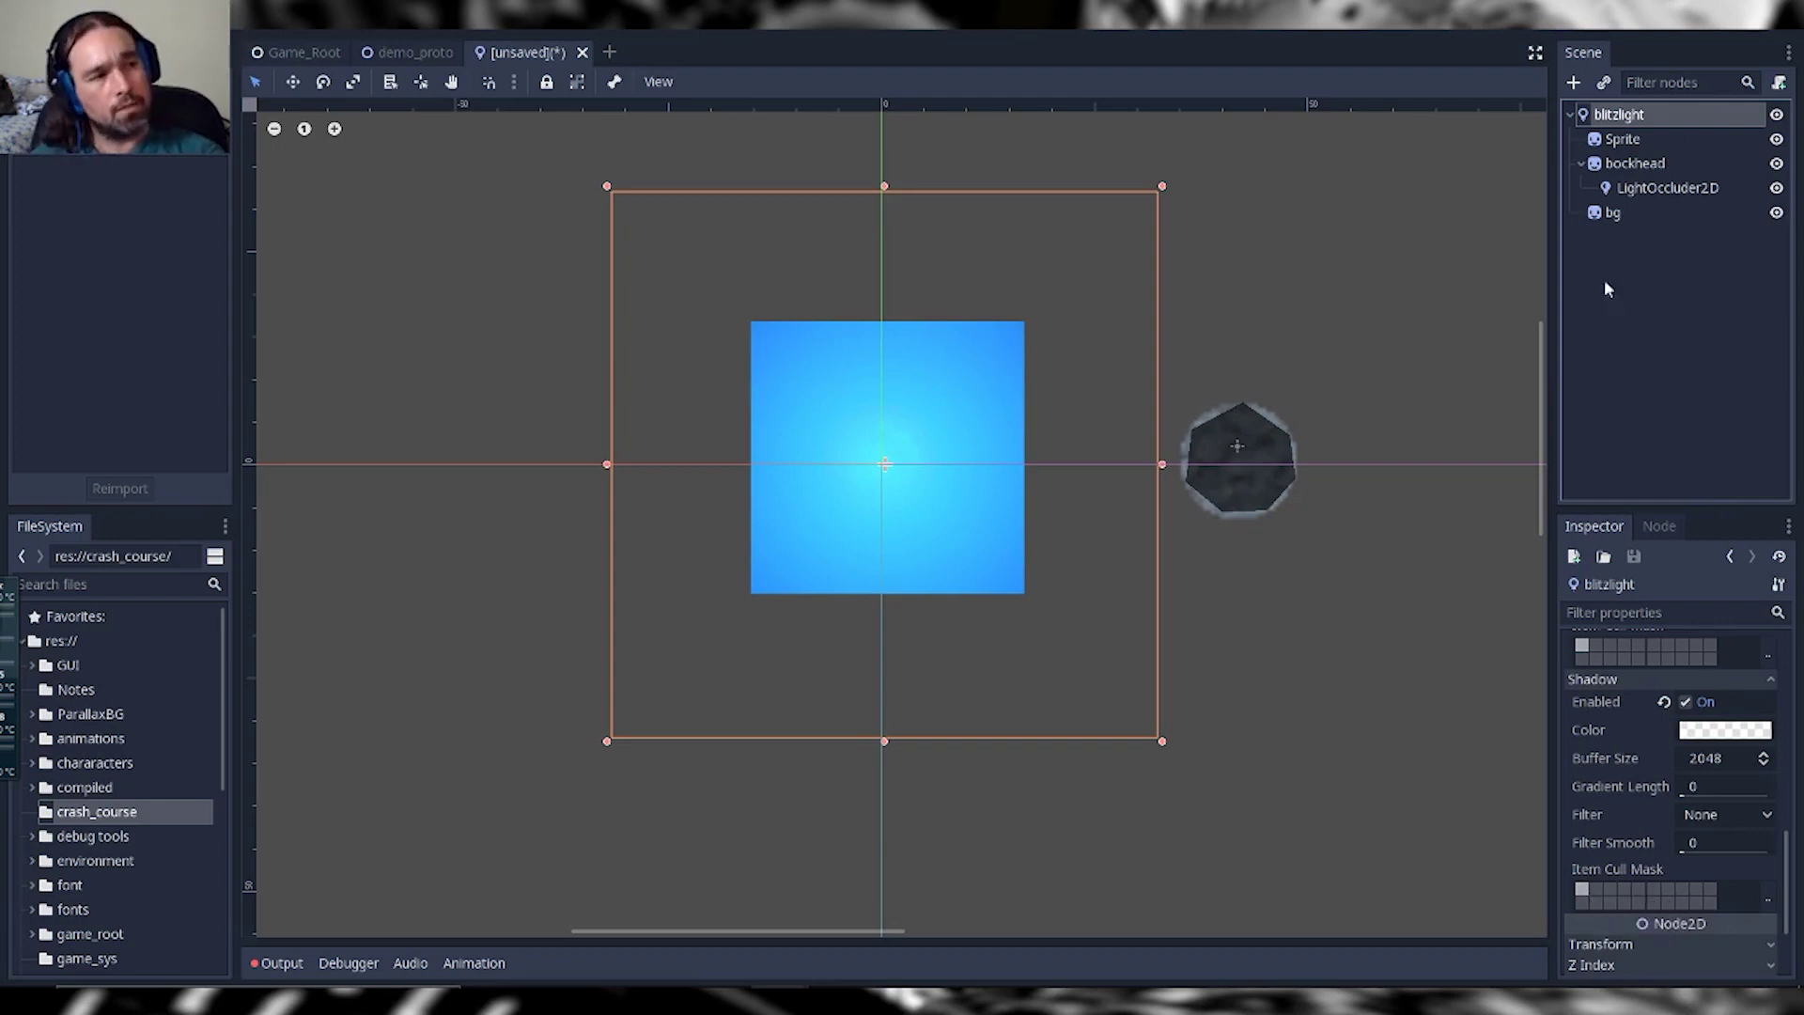
pyautogui.click(1323, 475)
pyautogui.click(1659, 188)
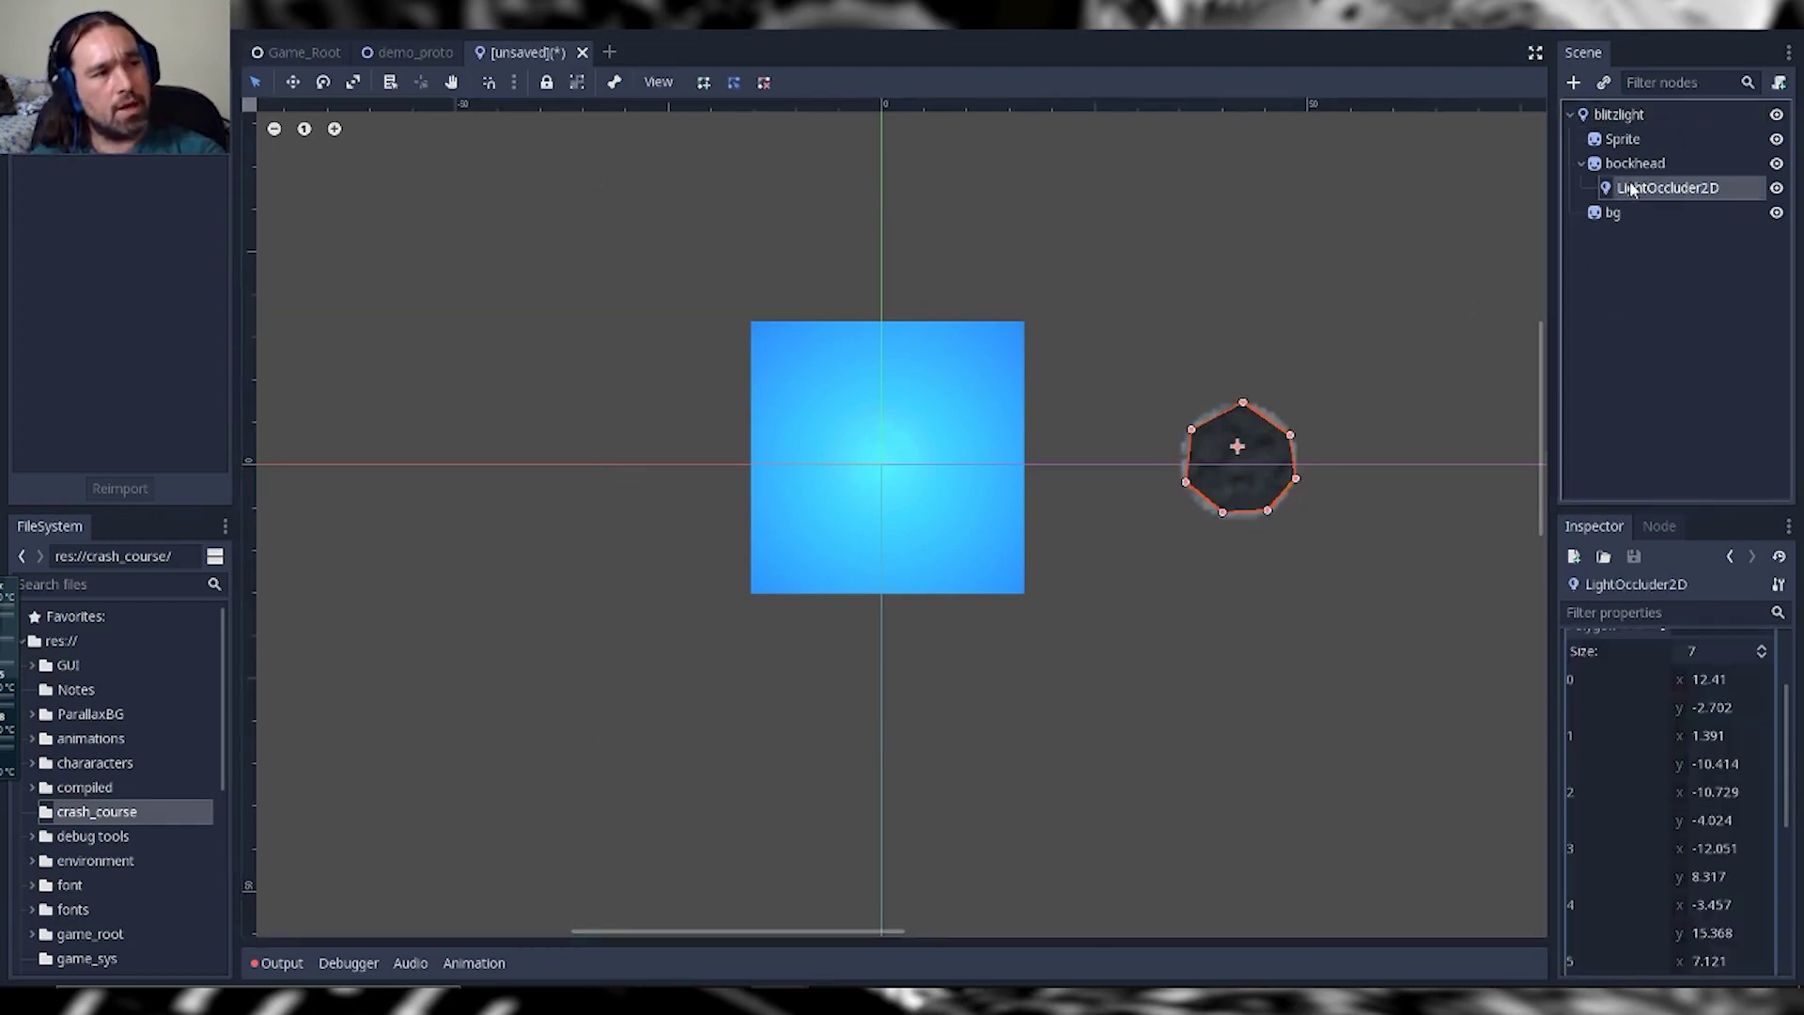
pyautogui.click(292, 82)
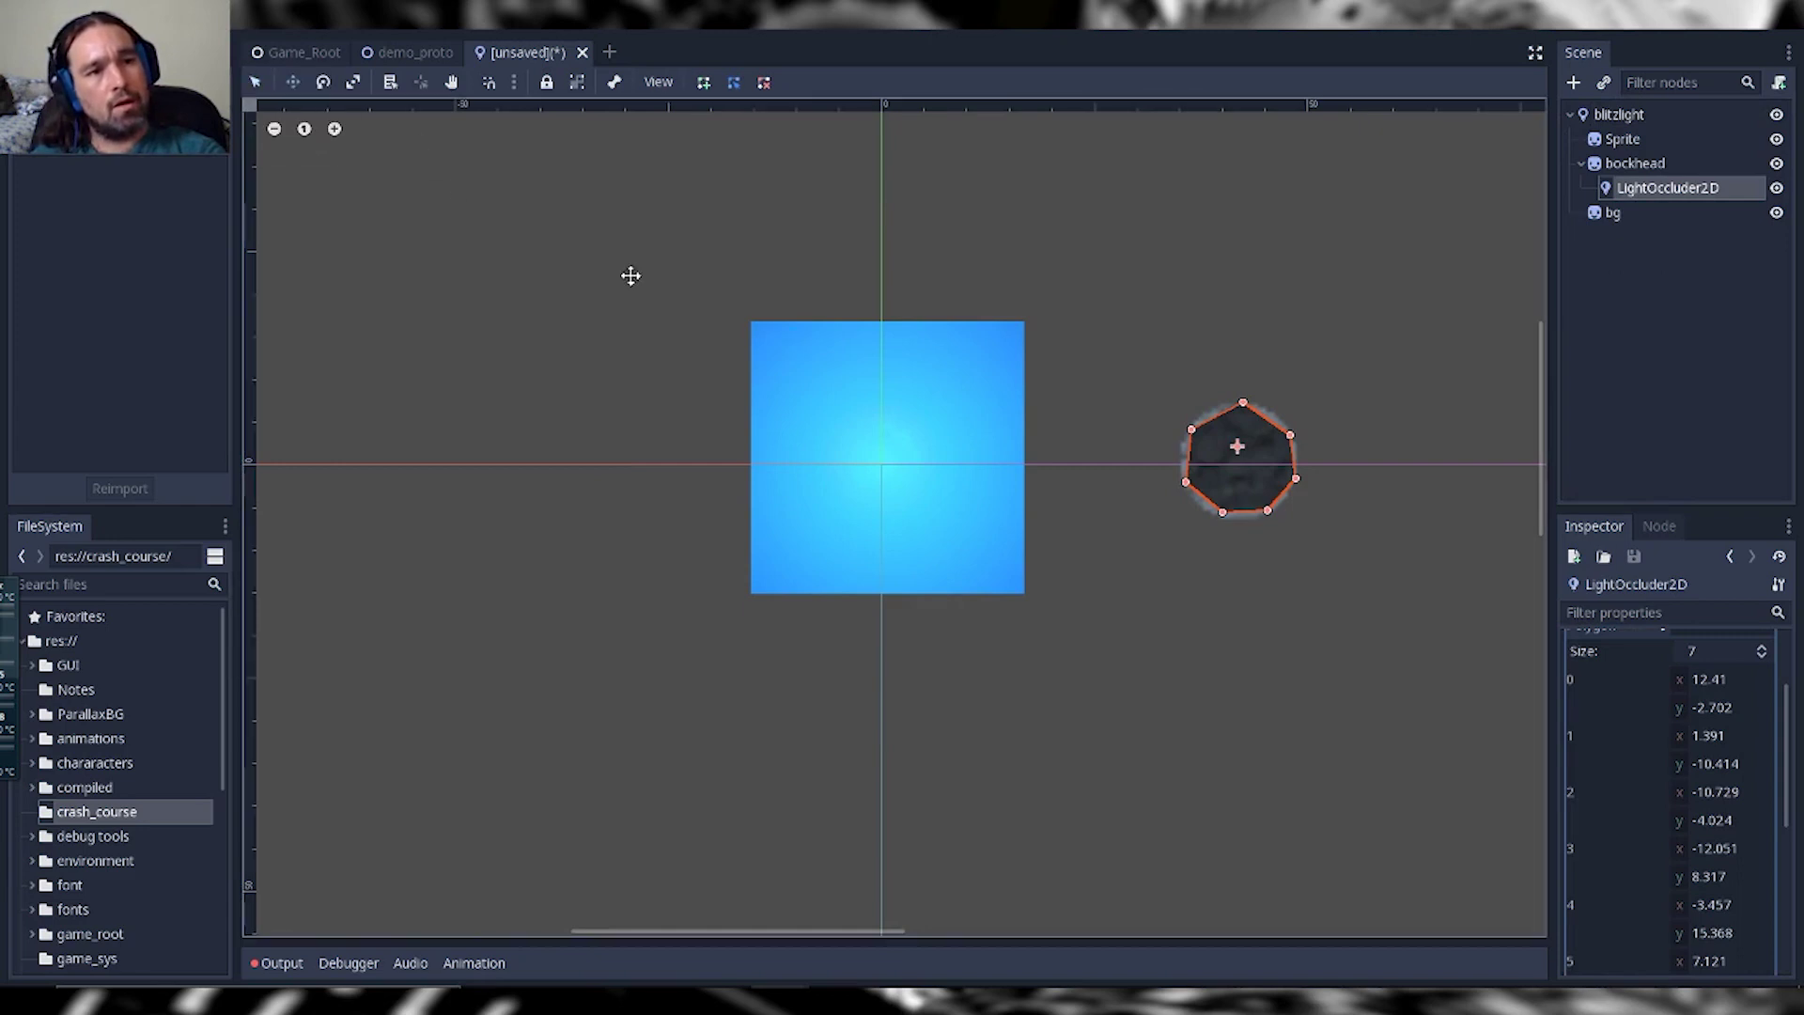
pyautogui.moveTo(1228, 462); pyautogui.dragTo(929, 565)
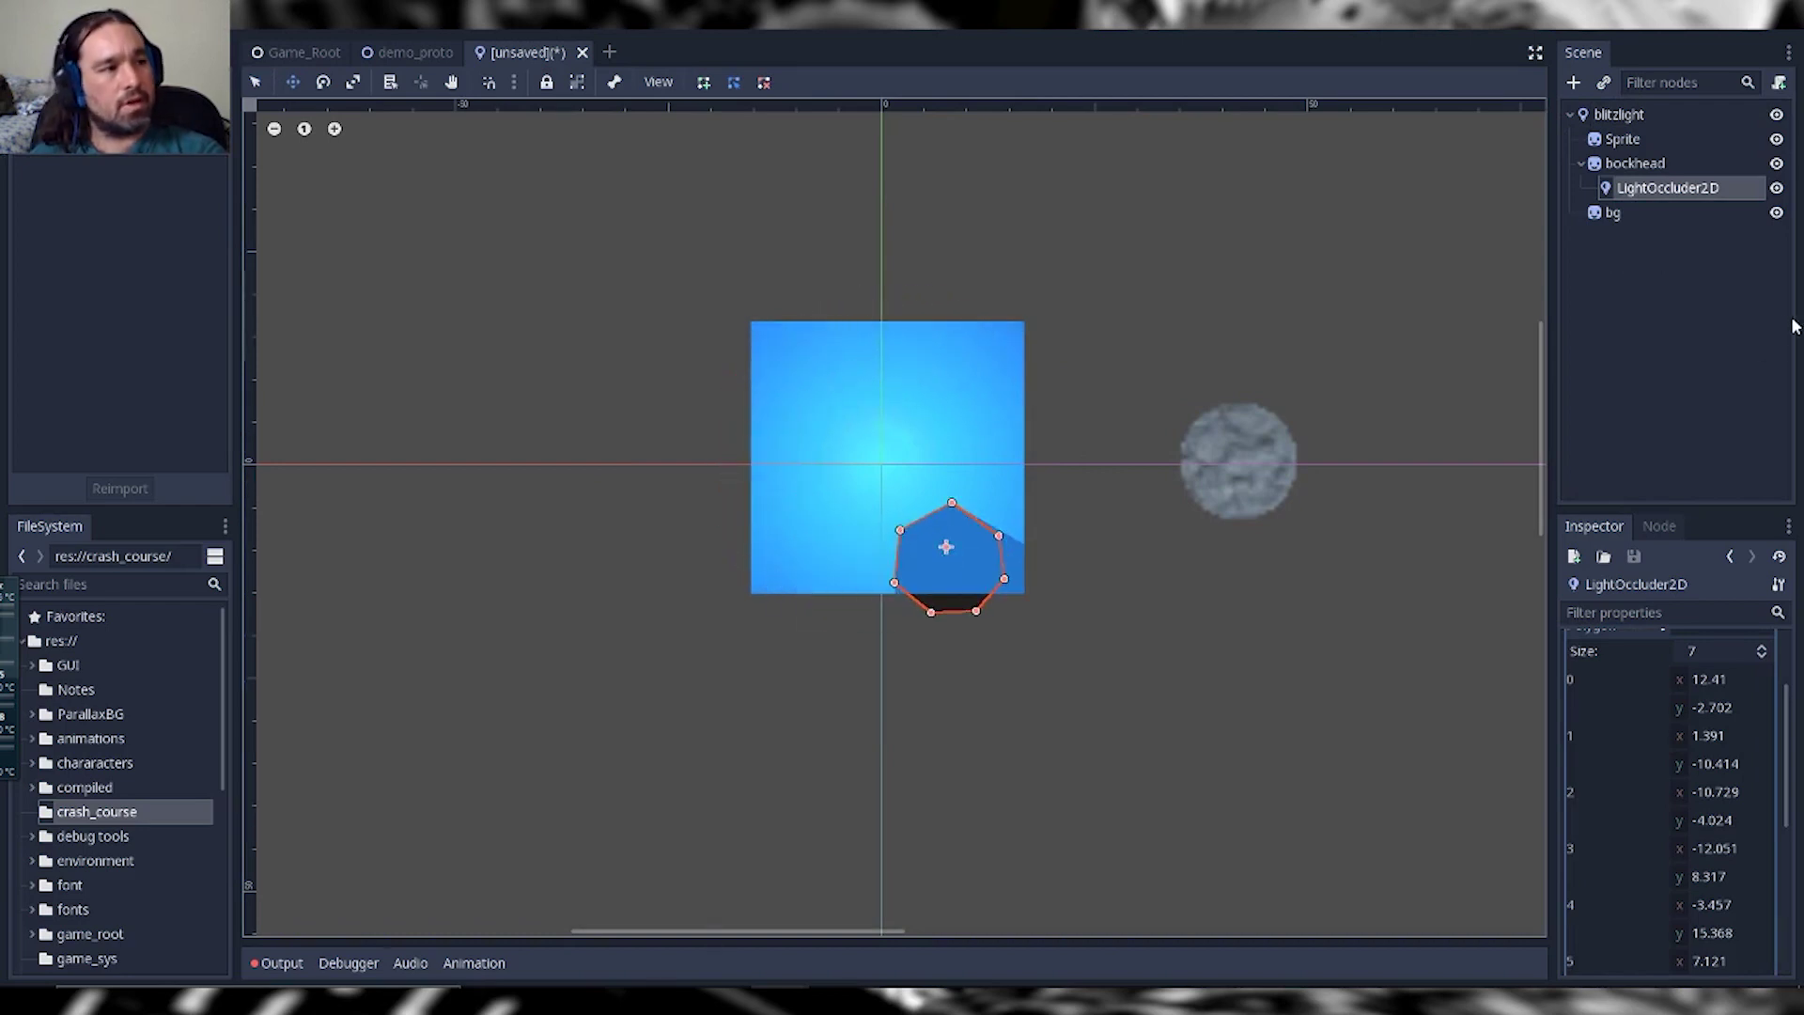
# Step: Set the bg sprite's Transform Scale to 3 x 3
pyautogui.click(1634, 212)
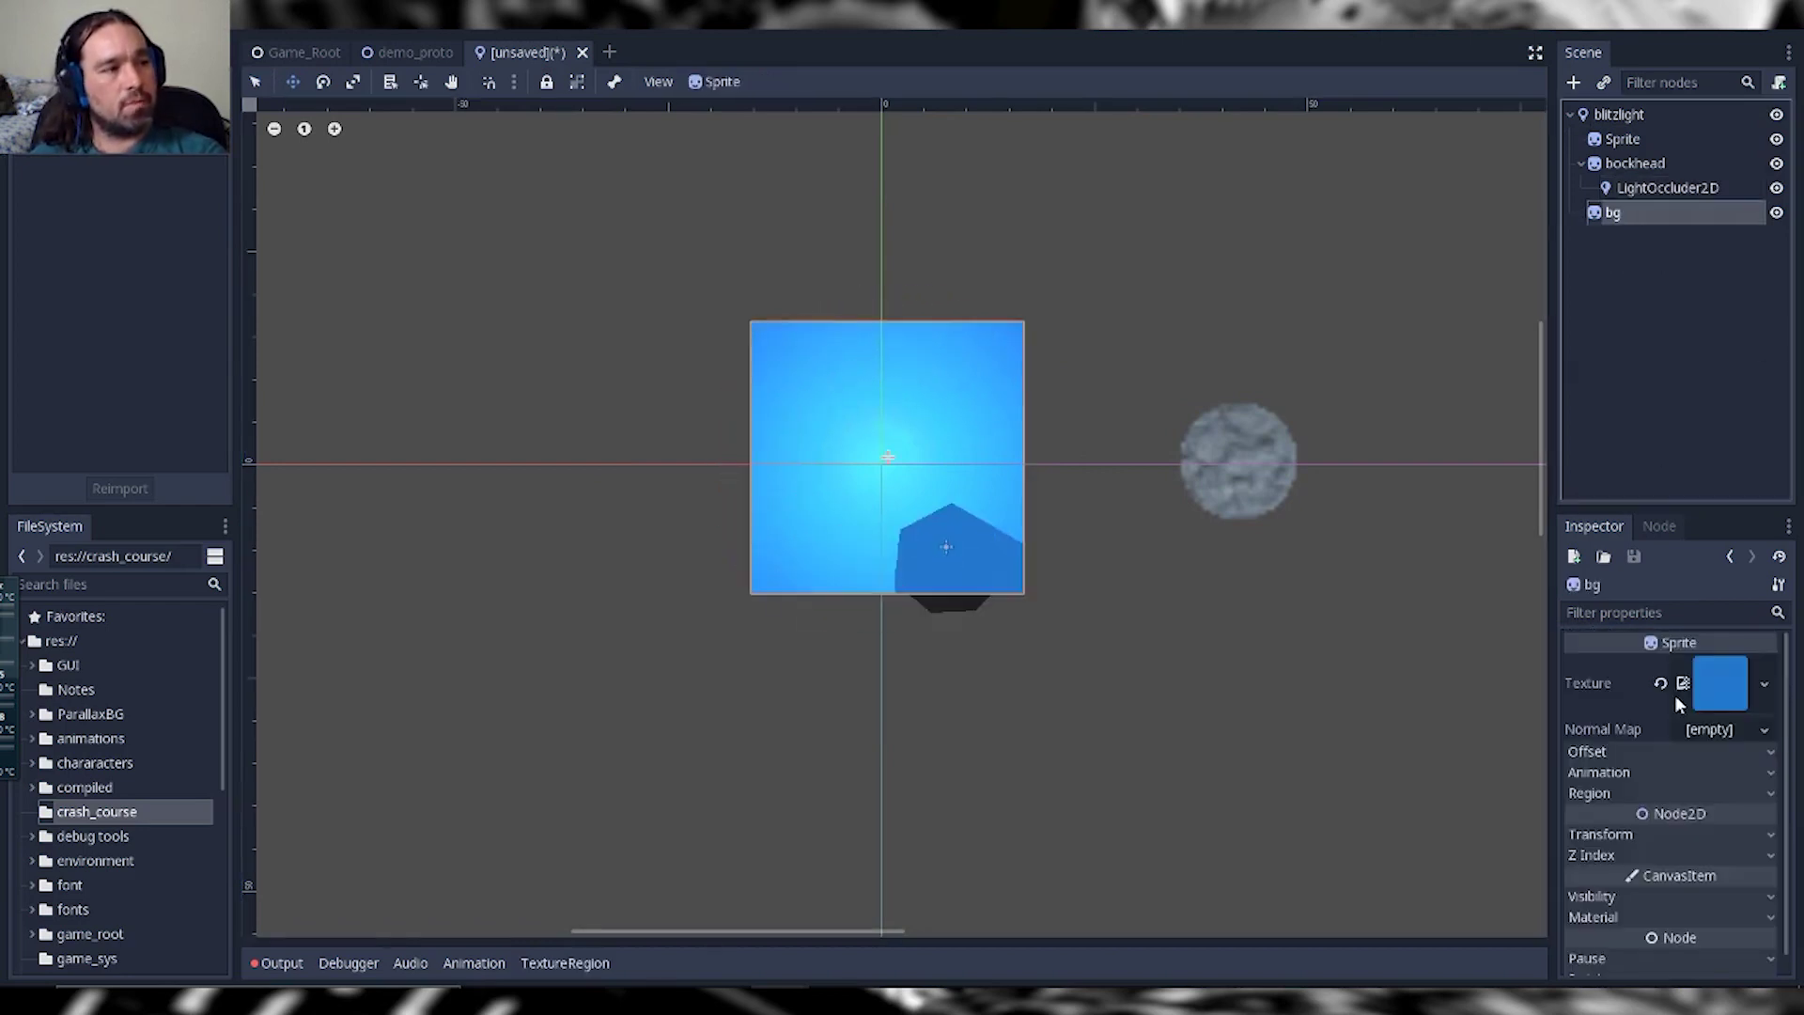
pyautogui.click(1763, 817)
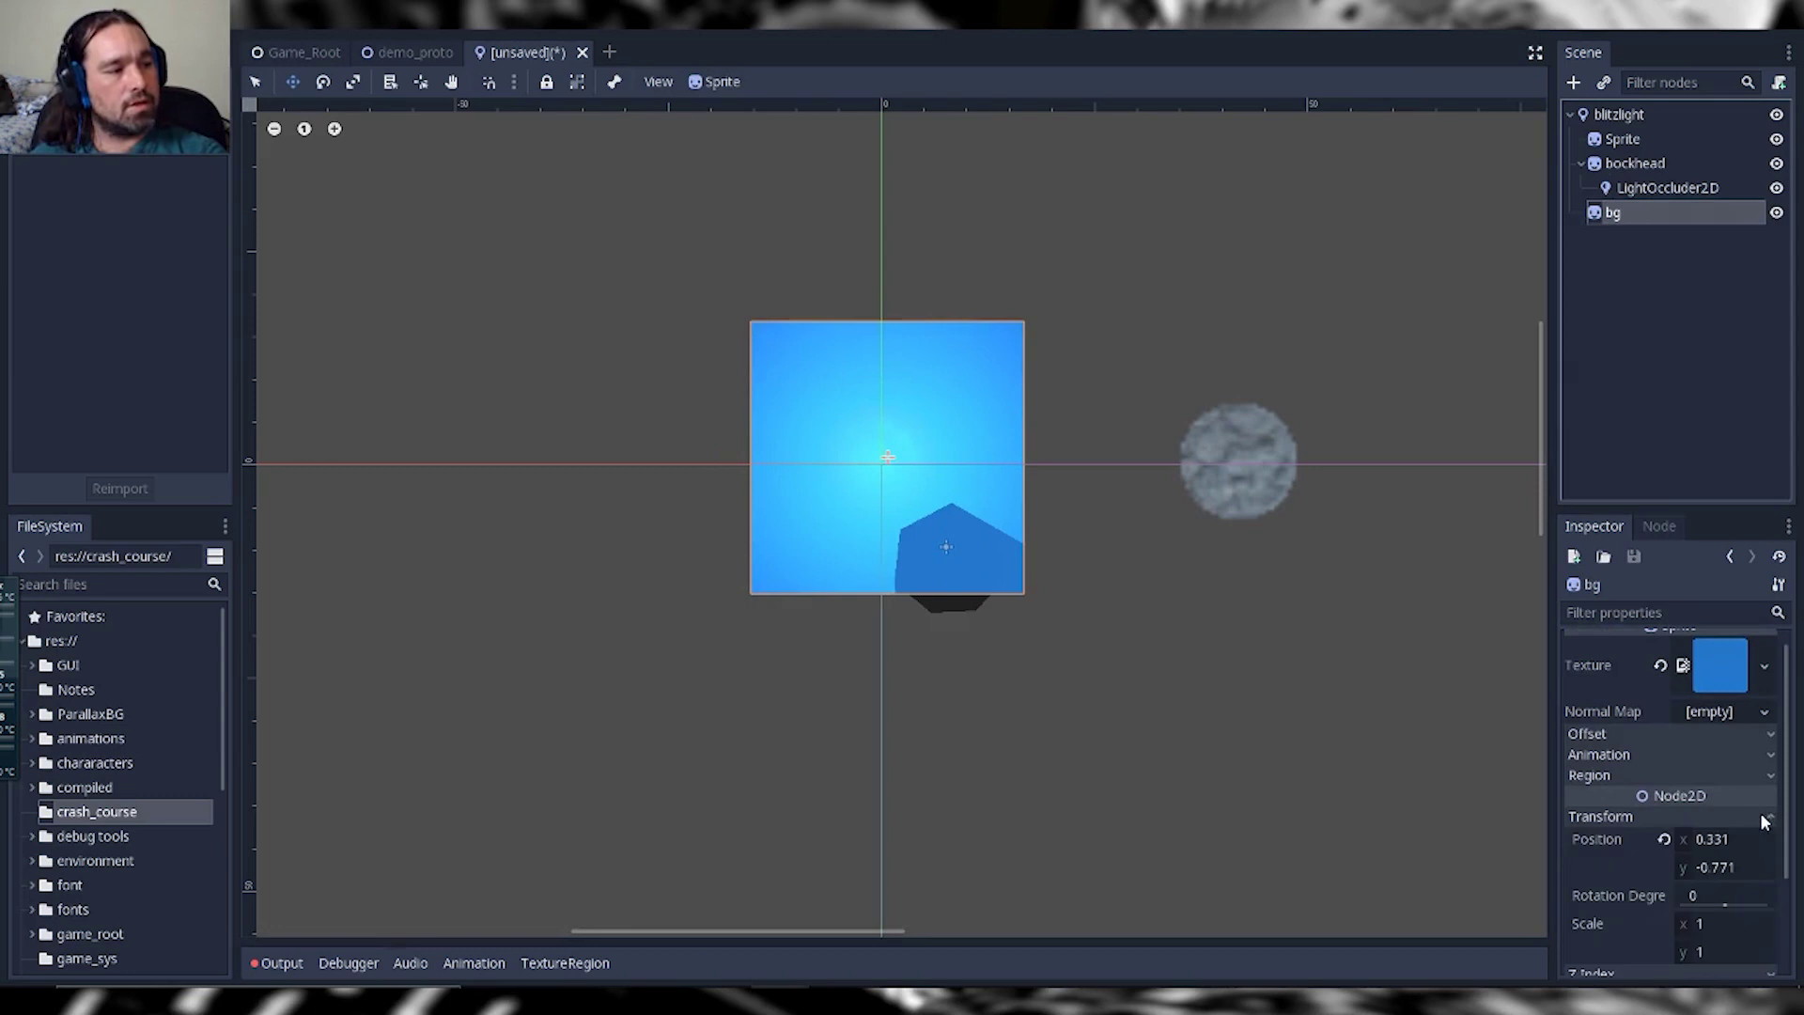
pyautogui.click(1716, 924)
pyautogui.write('3')
pyautogui.press('Tab')
pyautogui.write('3')
pyautogui.press('Return')
# Step: Set the blitzlight light's Texture Scale to 2
pyautogui.click(1659, 169)
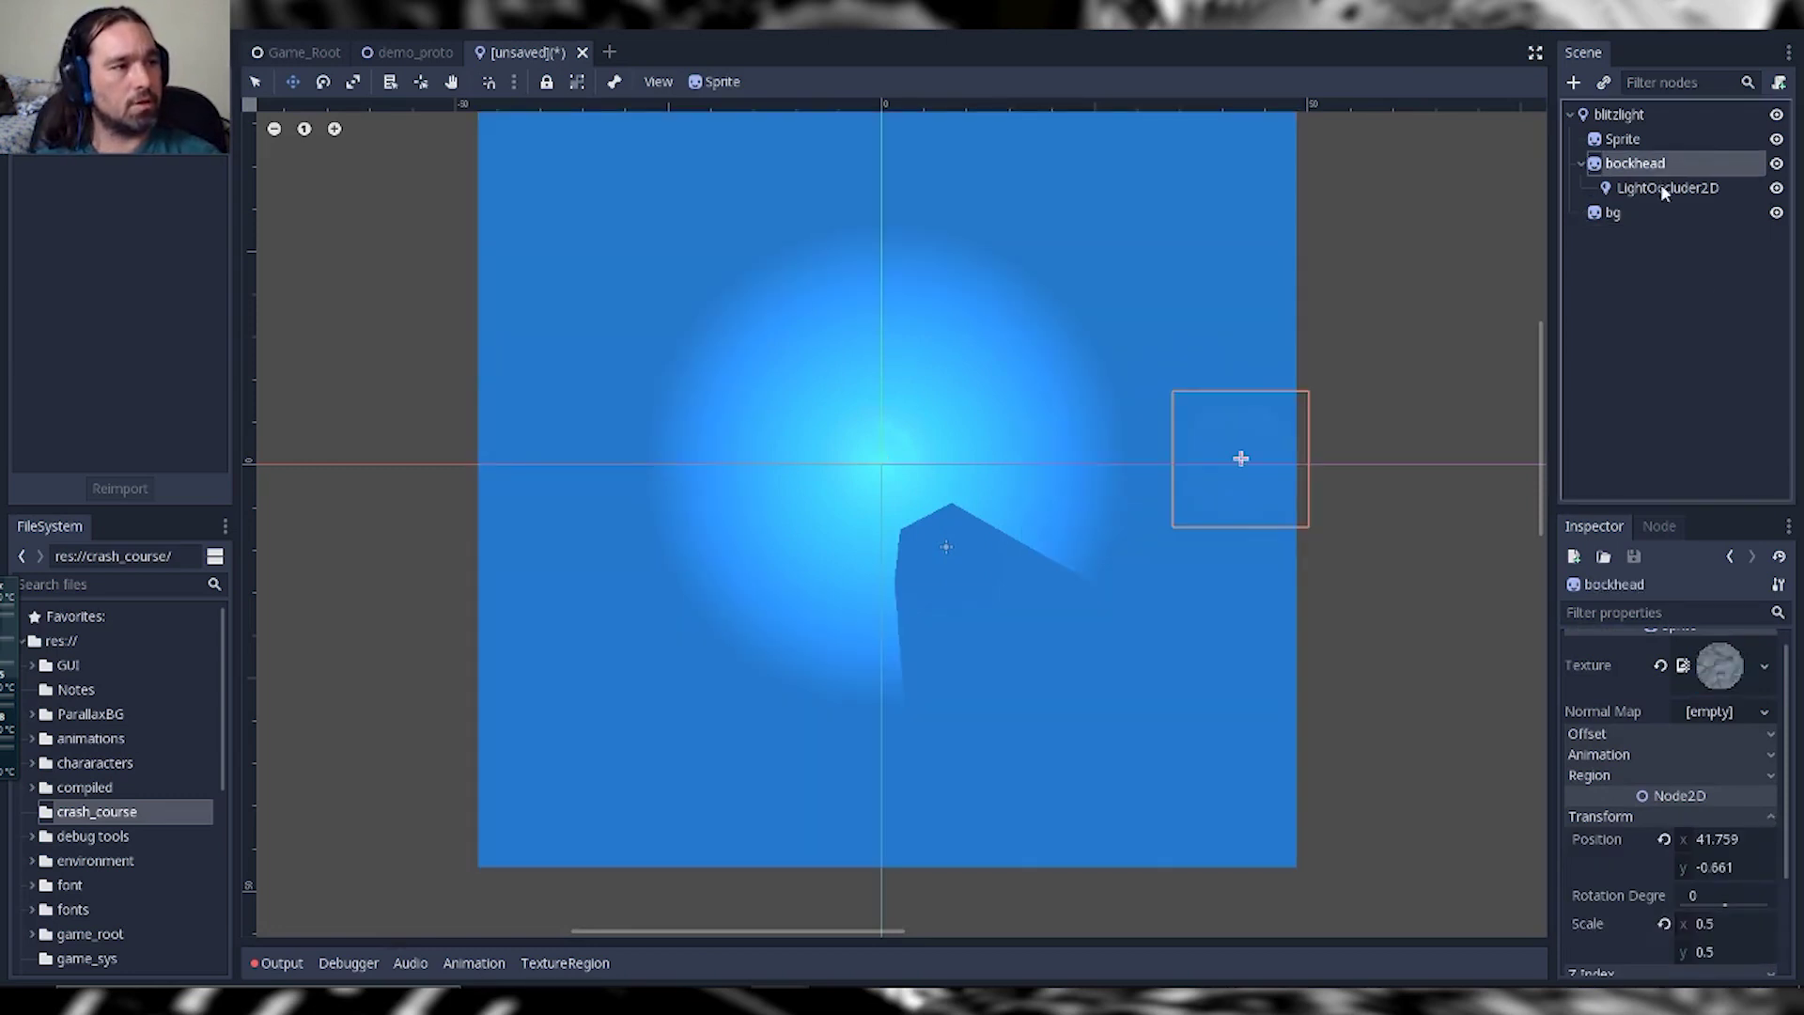
pyautogui.click(1661, 188)
pyautogui.click(1618, 114)
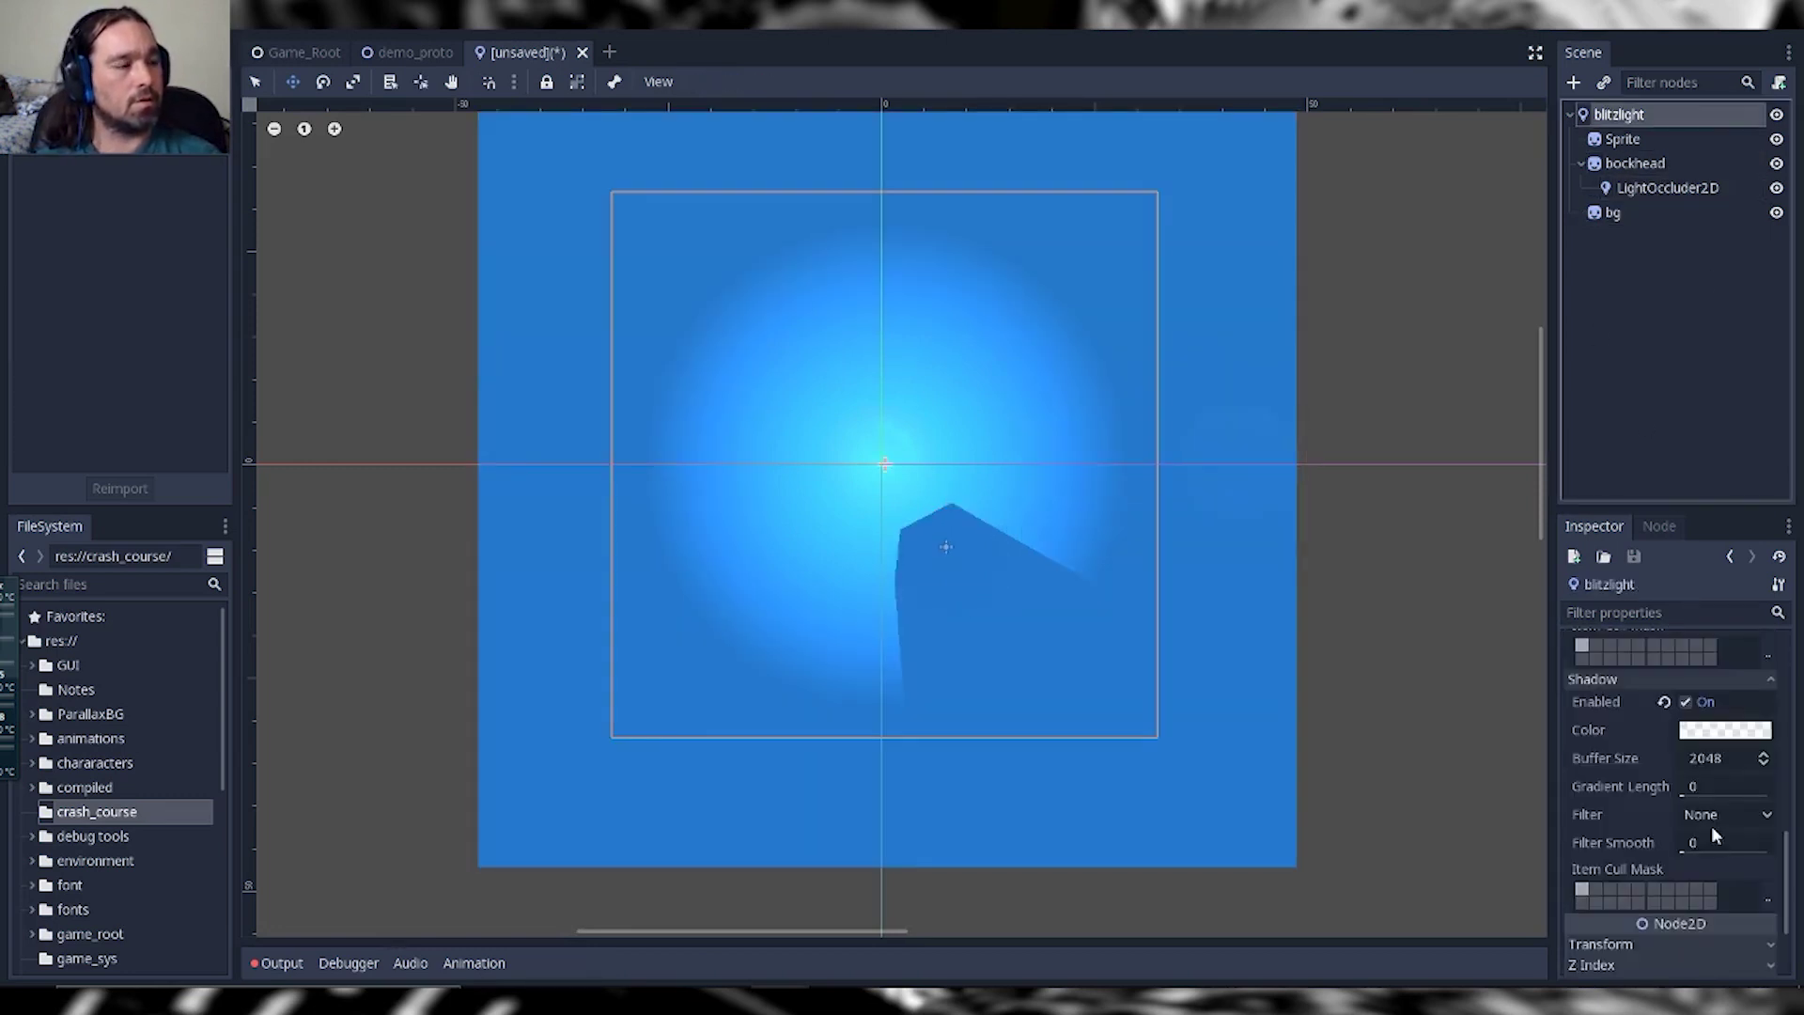
pyautogui.scroll(-2, 1635, 809)
pyautogui.scroll(4, 1633, 810)
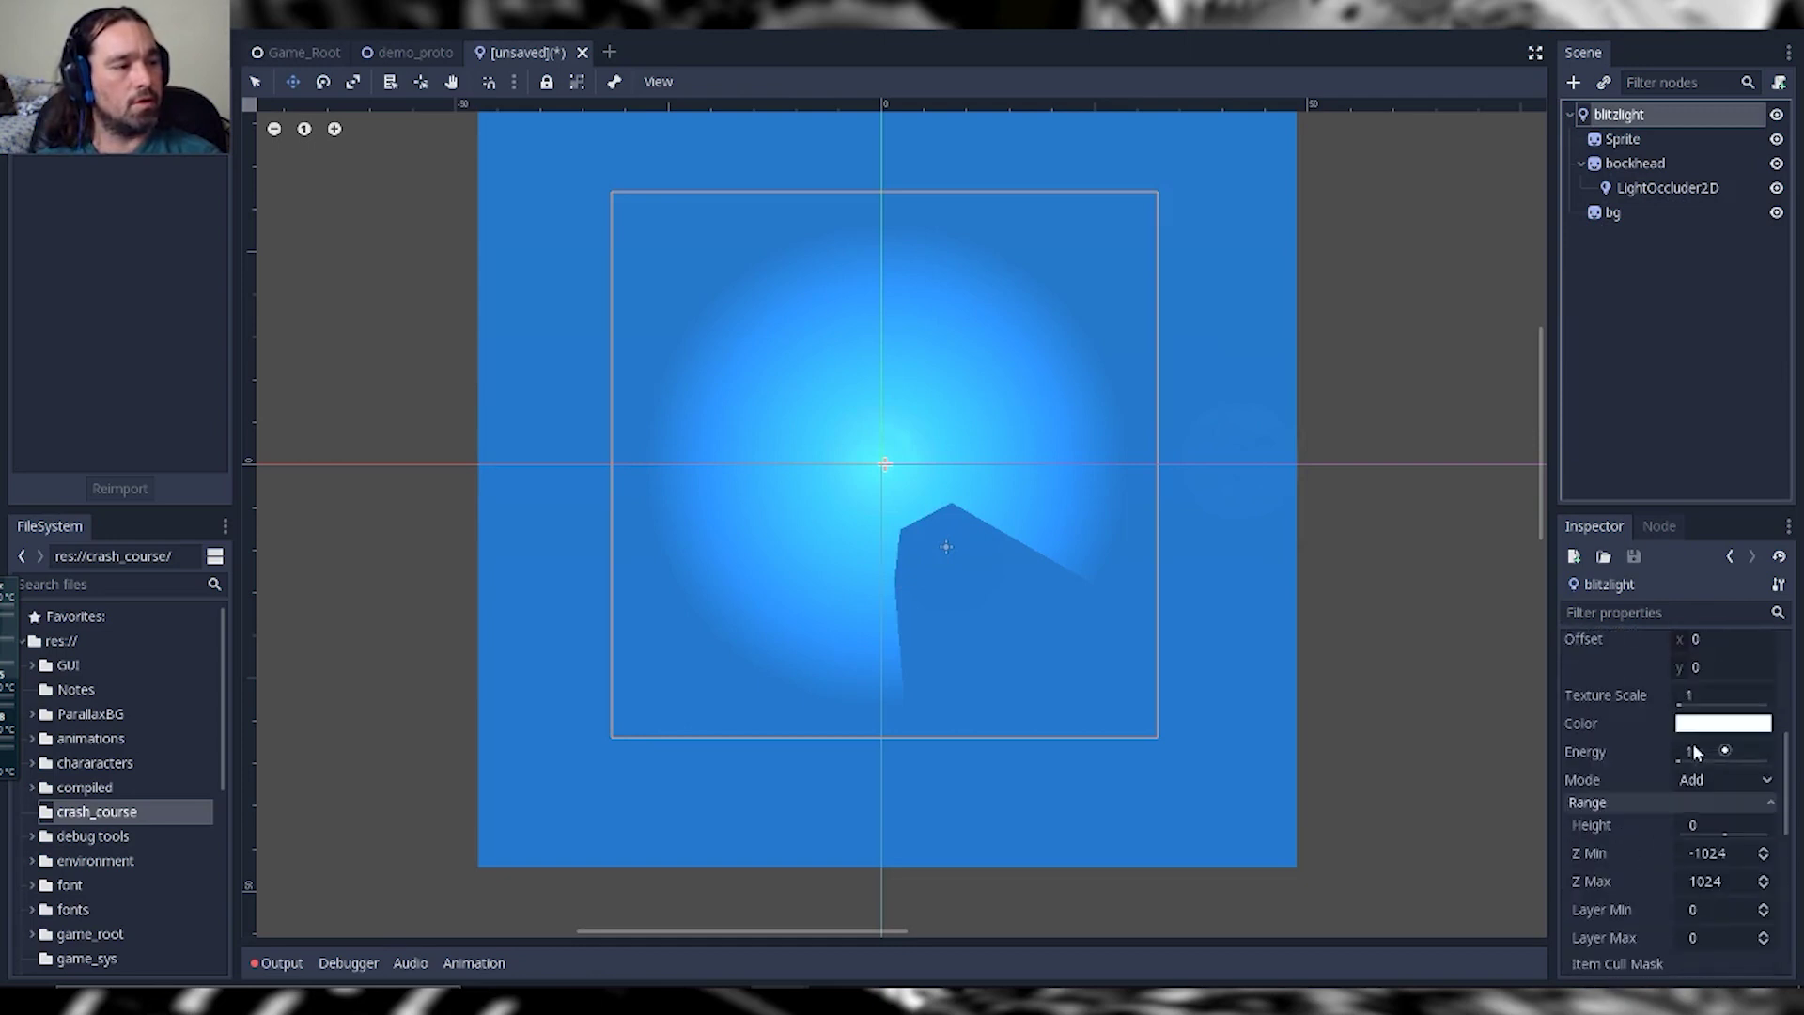
pyautogui.click(1706, 752)
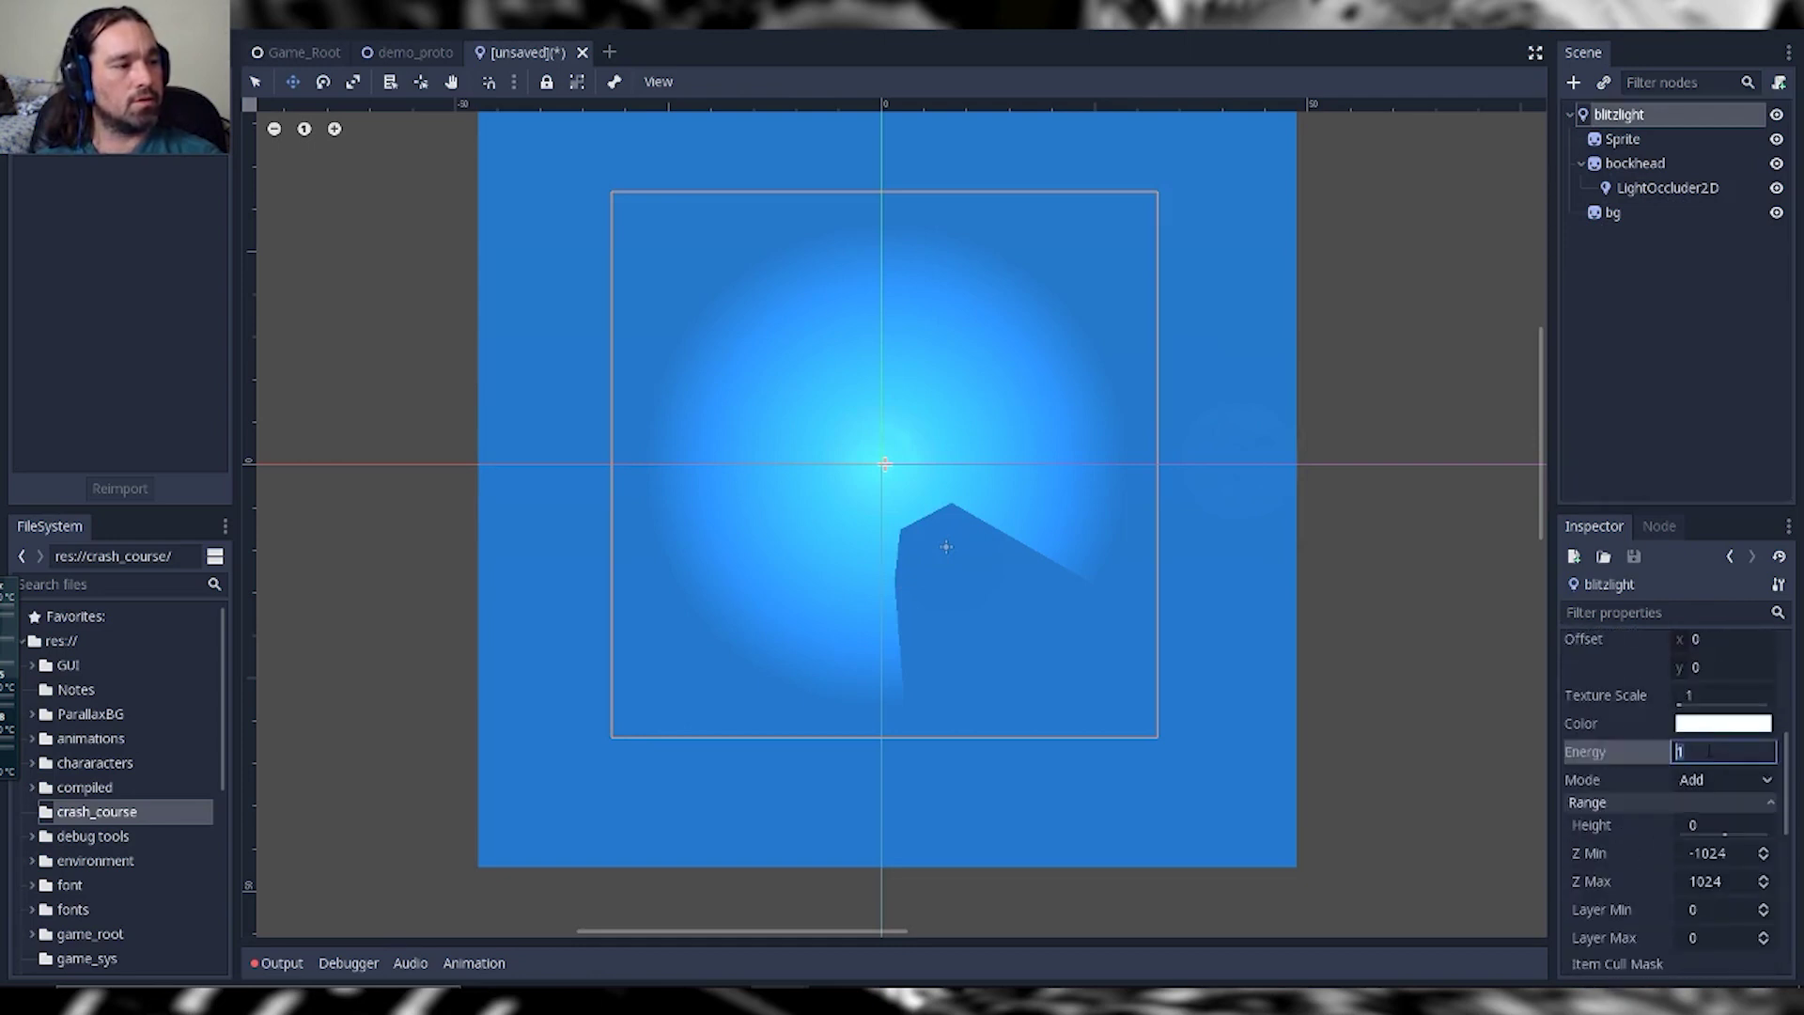
pyautogui.click(1712, 697)
pyautogui.write('2')
pyautogui.press('Return')
# Step: Drag the LightOccluder2D just below the light's centre
pyautogui.click(1703, 361)
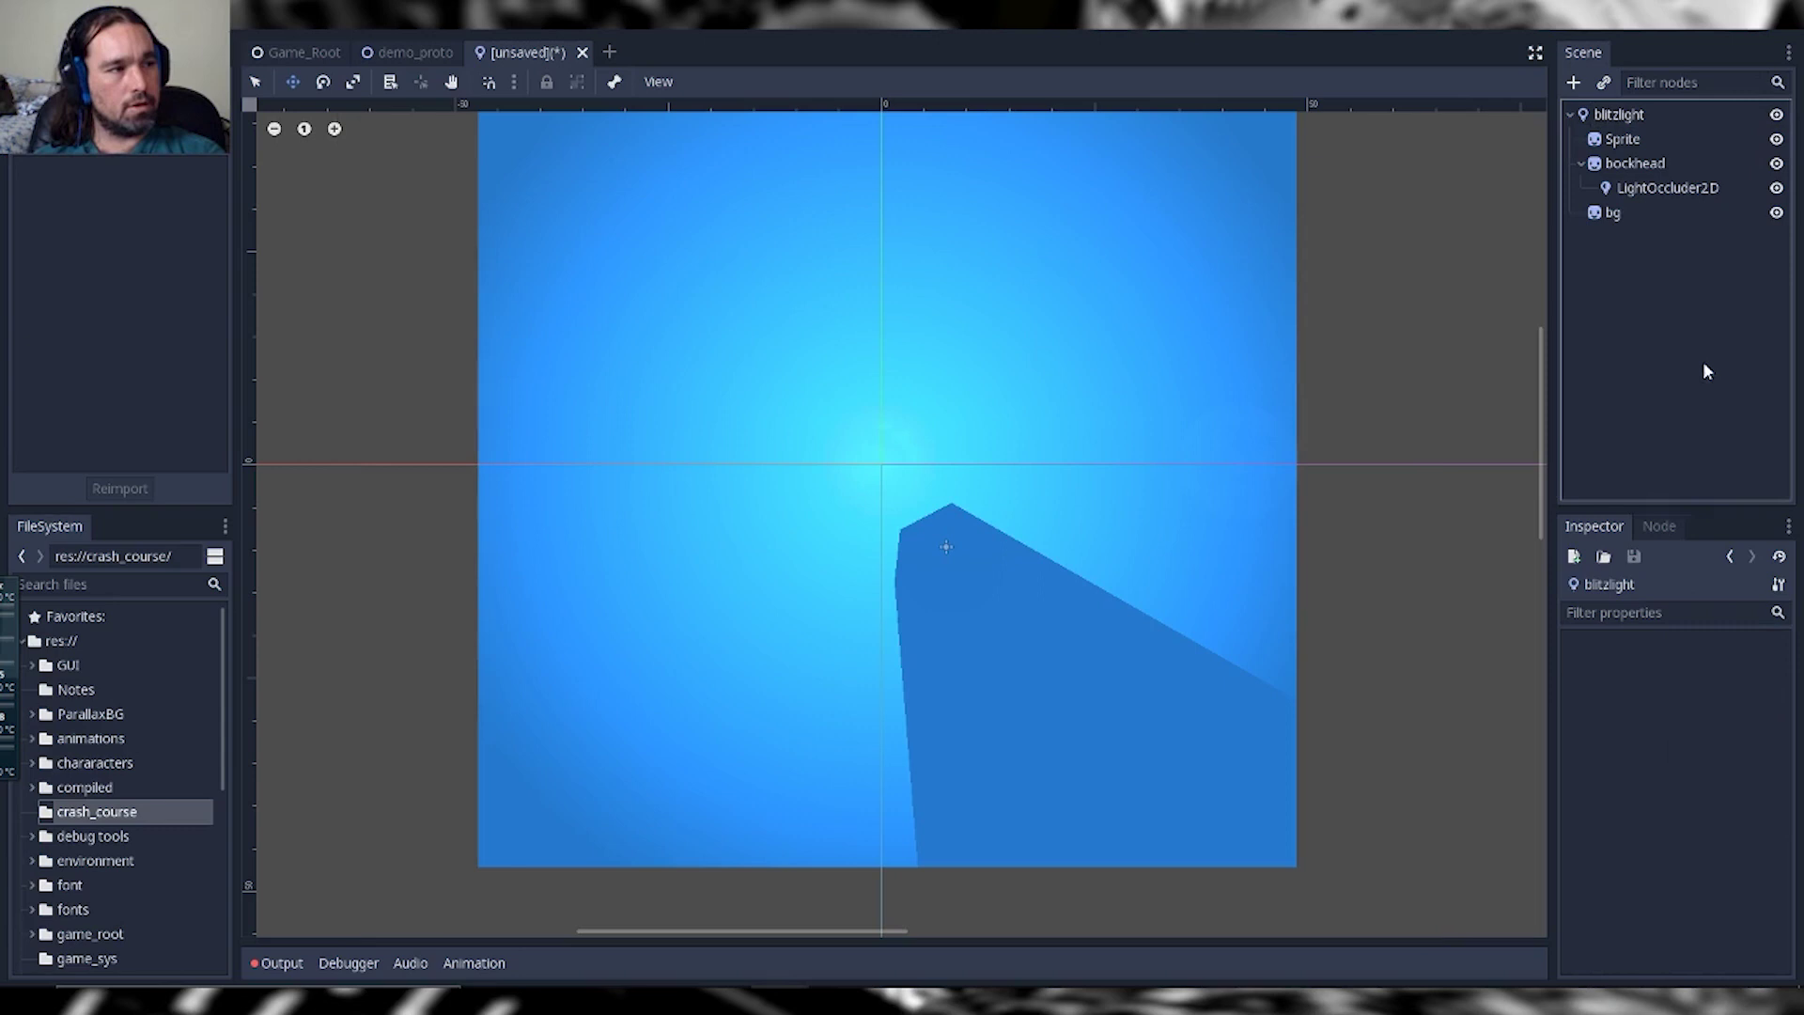
pyautogui.click(1628, 189)
pyautogui.moveTo(955, 586); pyautogui.dragTo(891, 623)
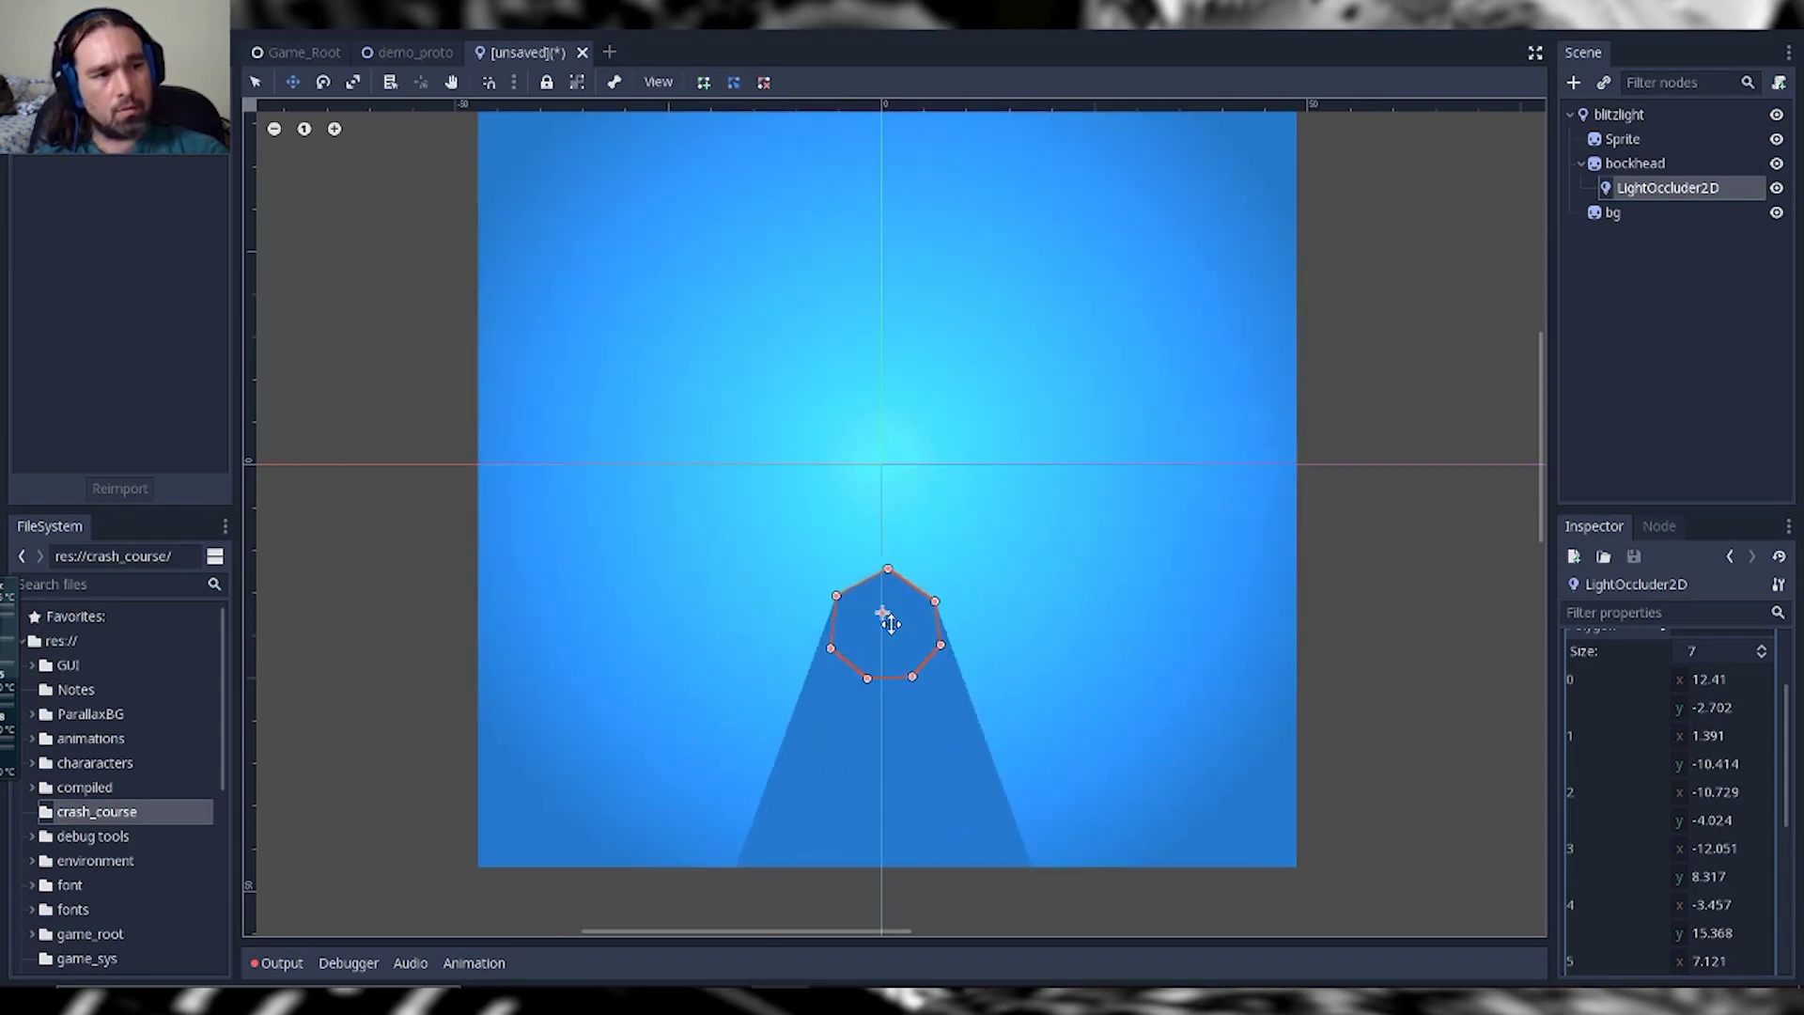
# Step: Try blitzlight's shadow Gradient Length at 50 and 10, settling on 3
pyautogui.click(1620, 115)
pyautogui.scroll(-3, 1706, 780)
pyautogui.scroll(-5, 1683, 818)
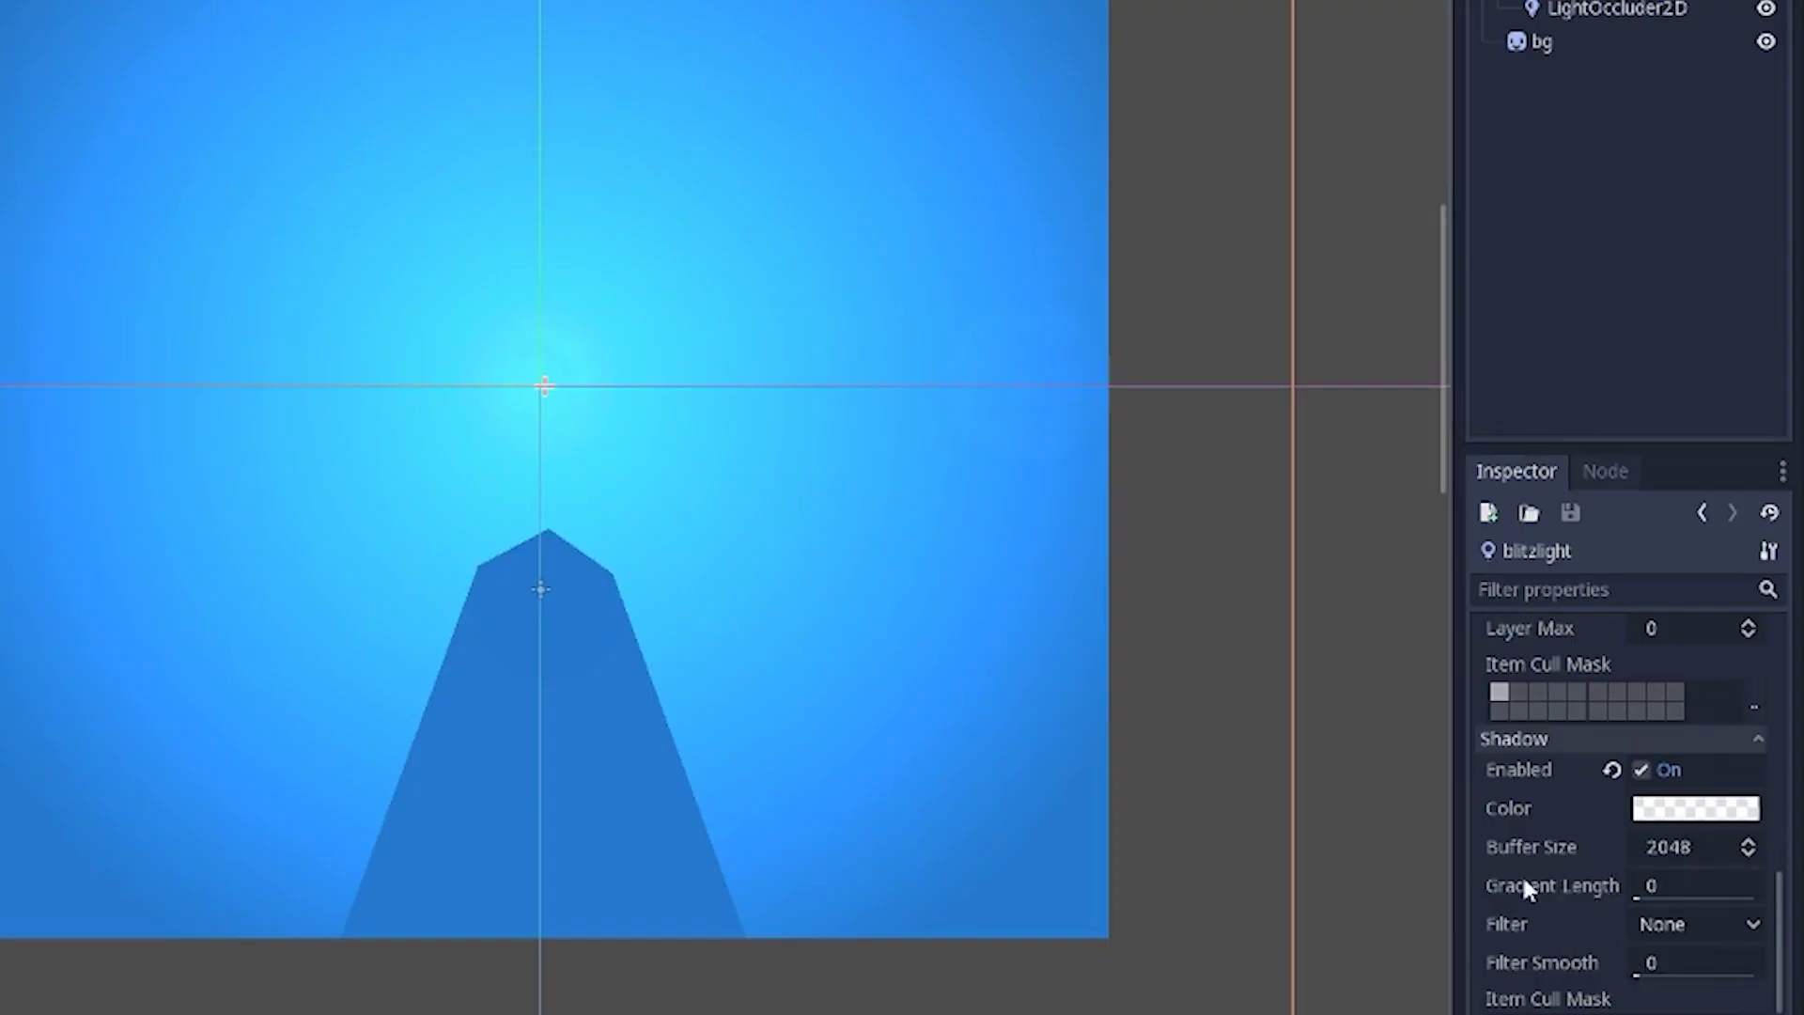
pyautogui.click(1698, 890)
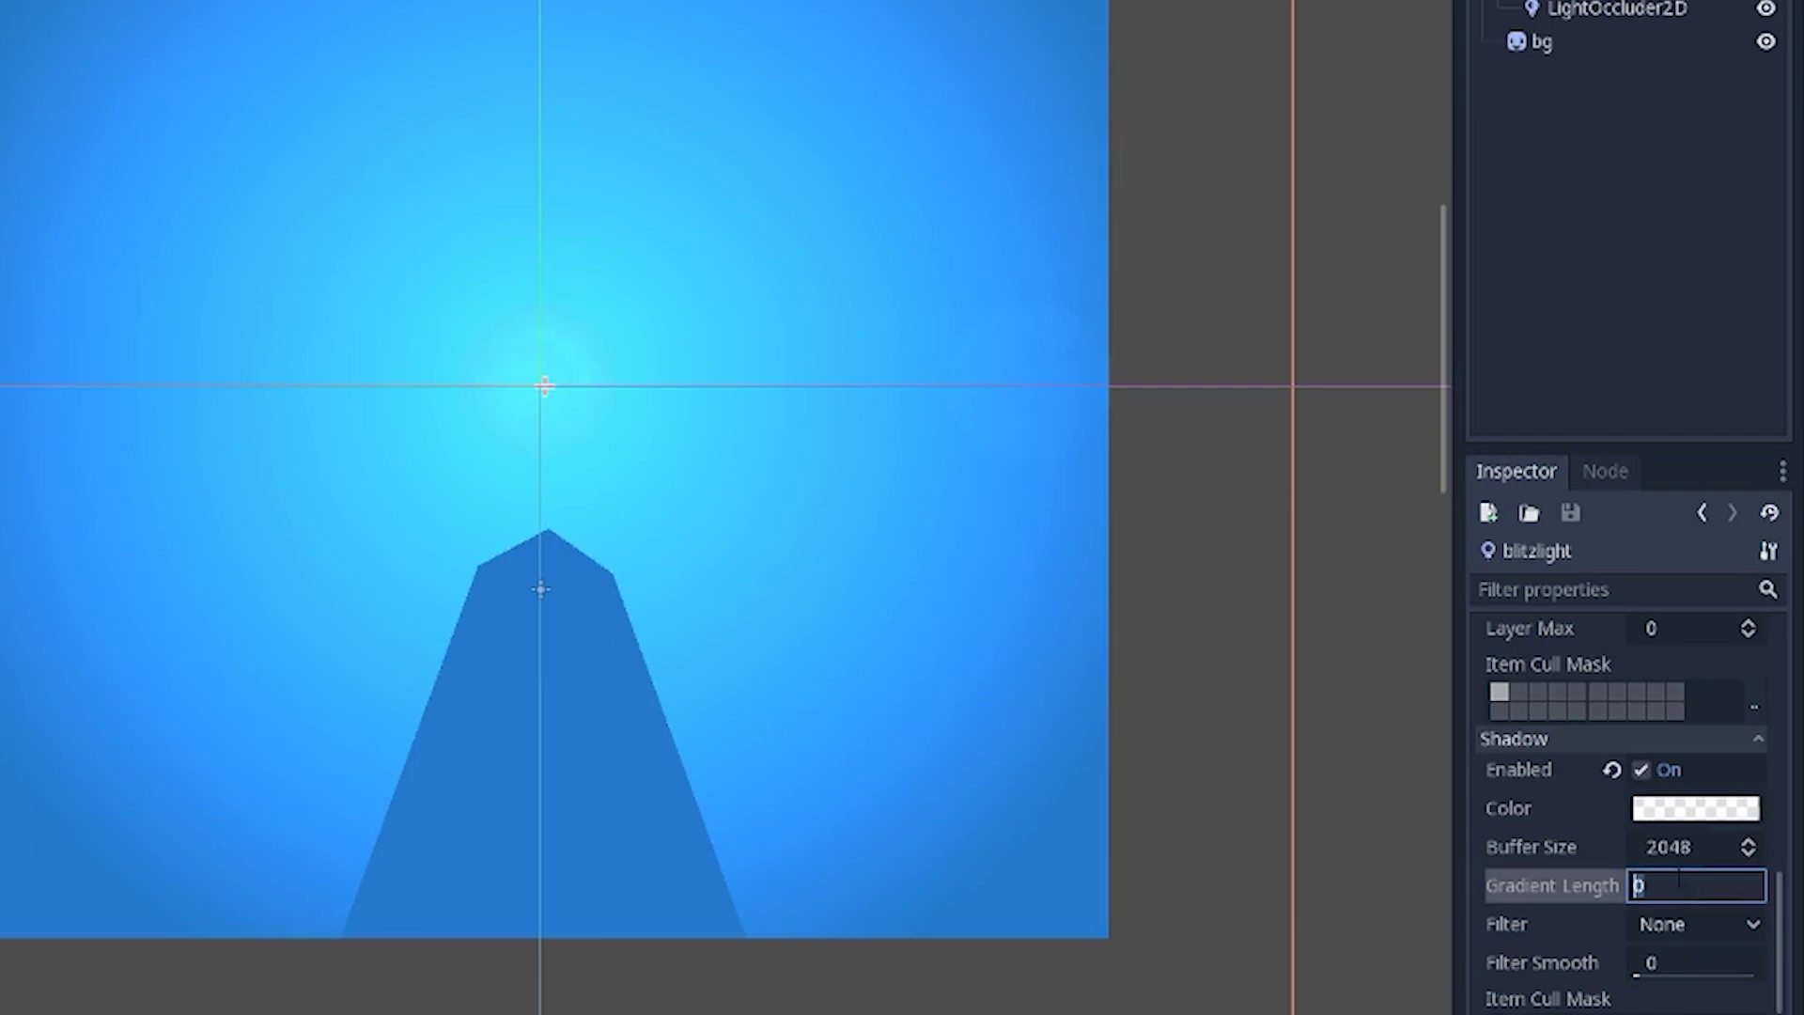
pyautogui.write('50')
pyautogui.press('Return')
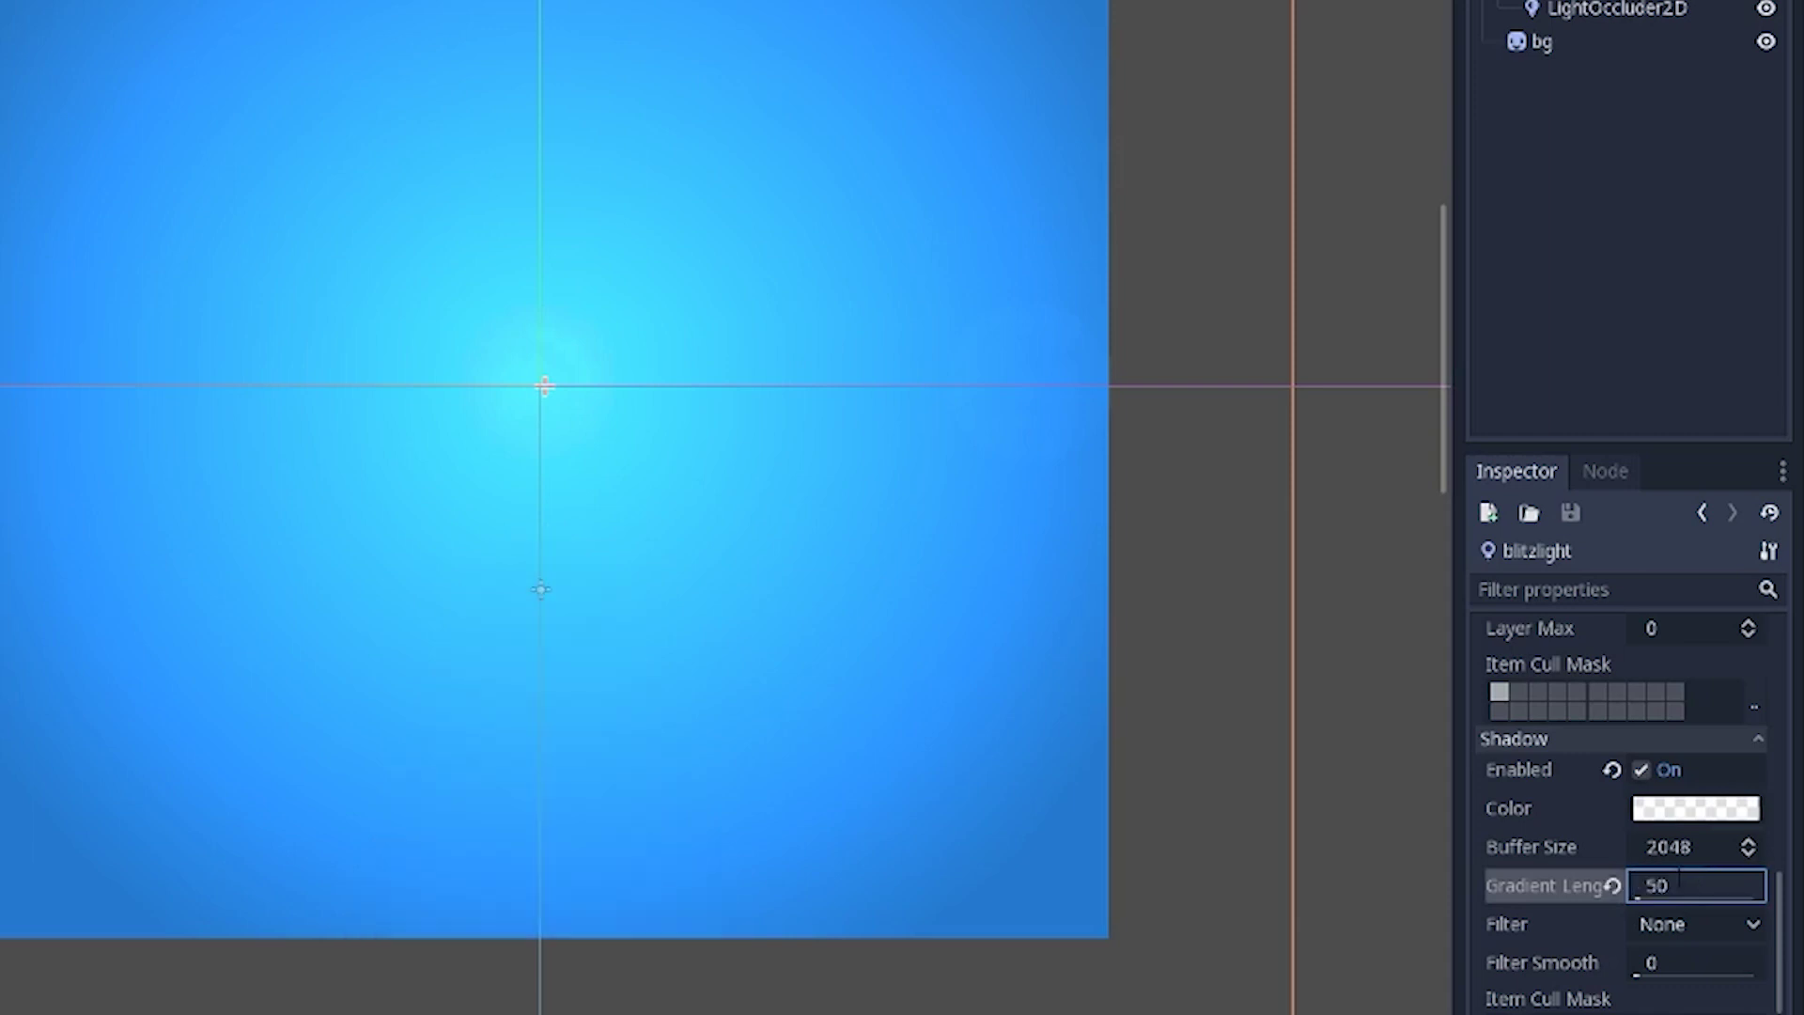
pyautogui.click(1681, 882)
pyautogui.write('10')
pyautogui.press('Return')
pyautogui.click(1644, 888)
pyautogui.write('3')
pyautogui.press('Return')
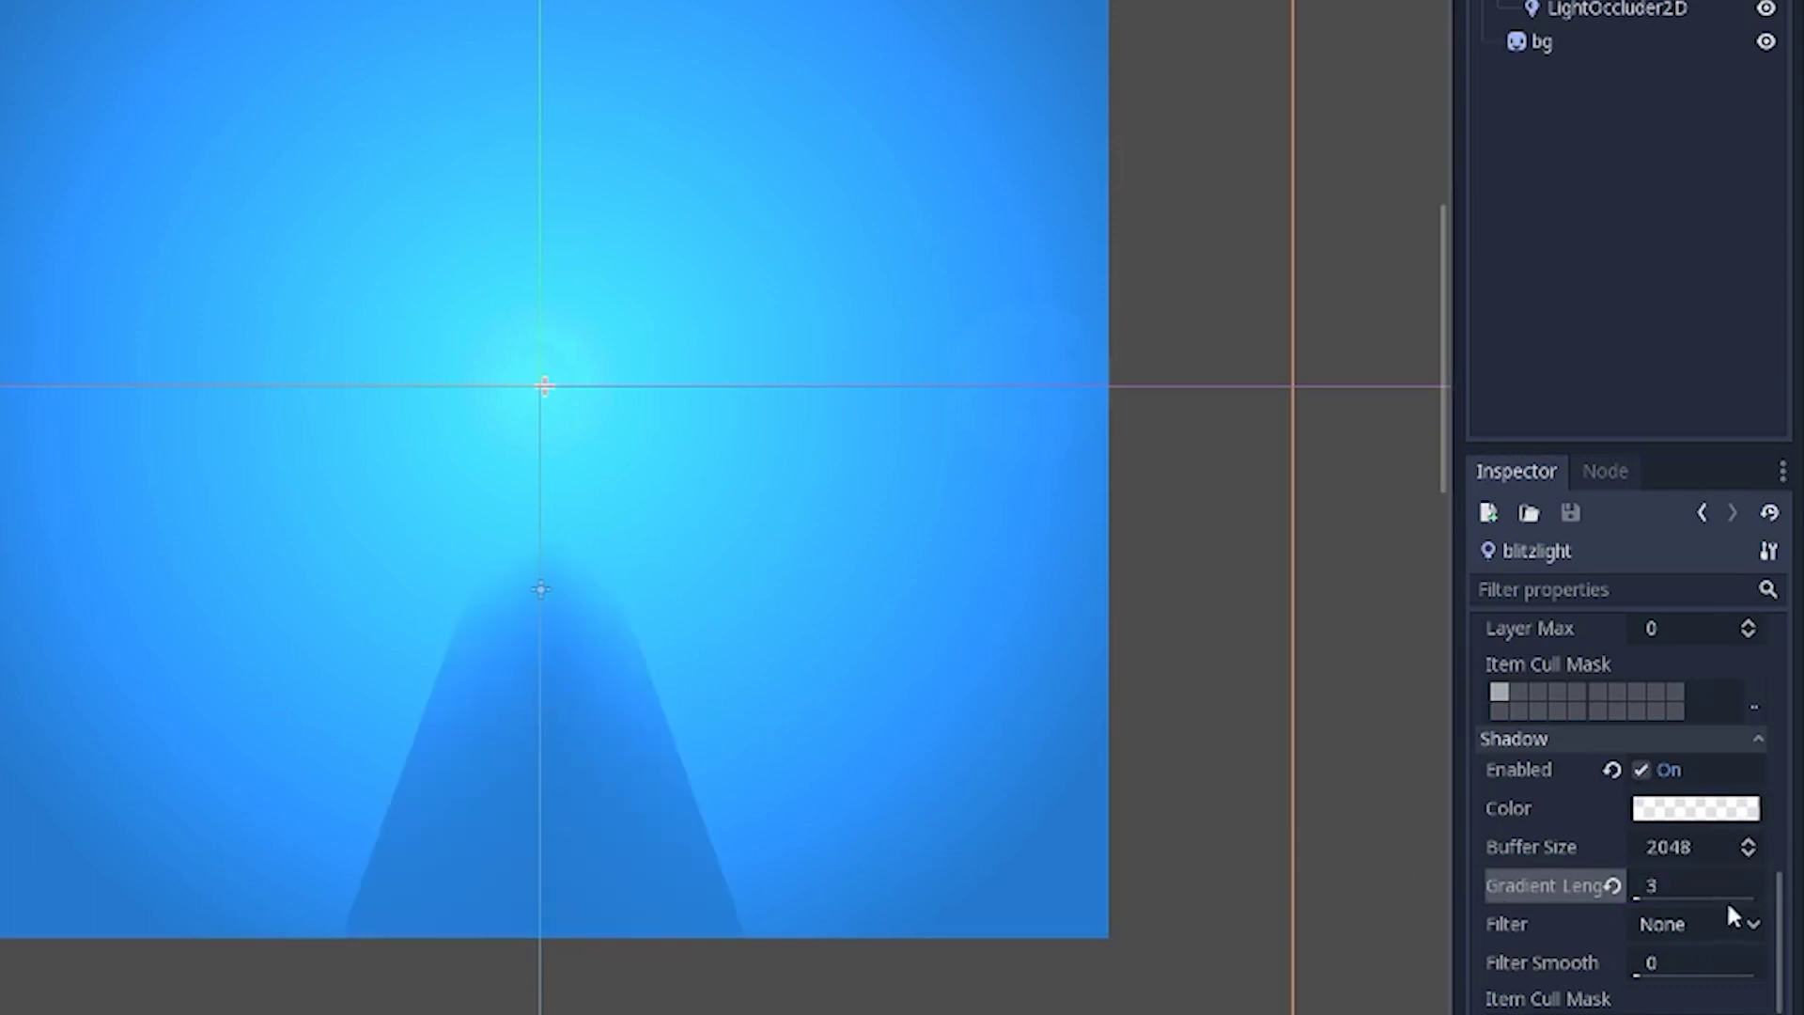
# Step: Switch the shadow filter to PCF13 with a Filter Smooth of 15
pyautogui.click(1676, 921)
pyautogui.click(1668, 994)
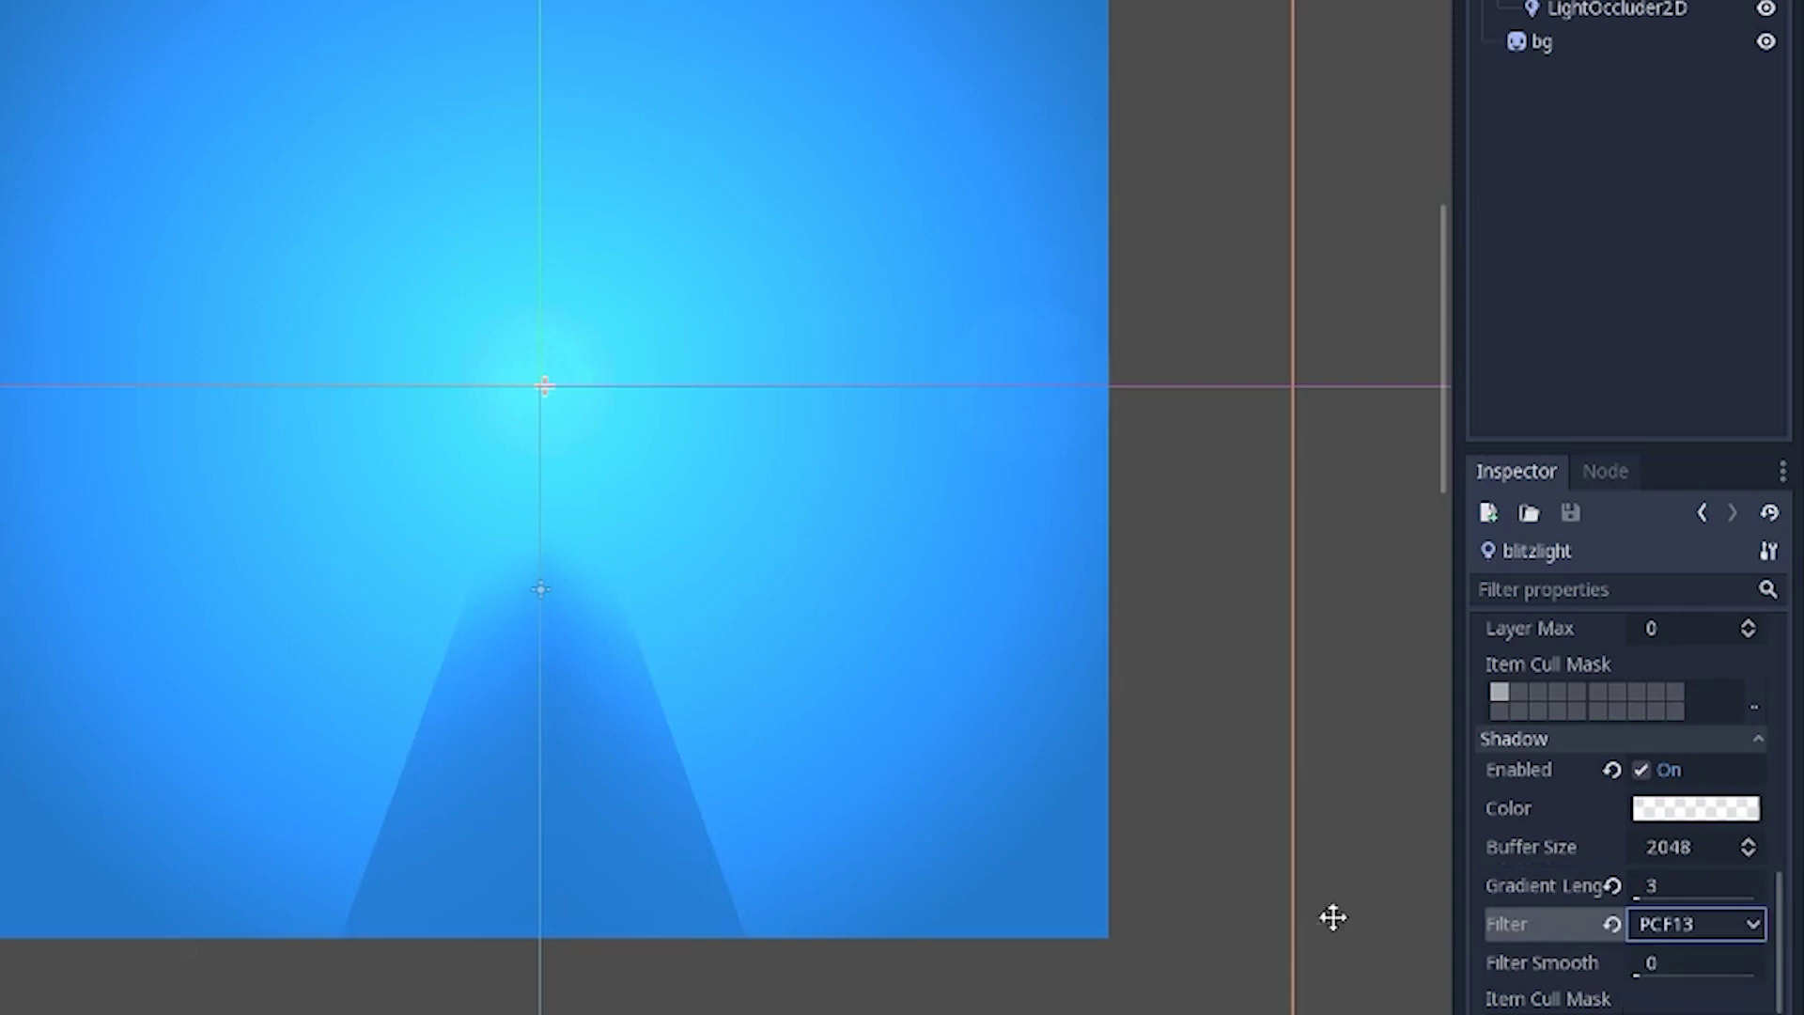
pyautogui.click(1675, 961)
pyautogui.write('15')
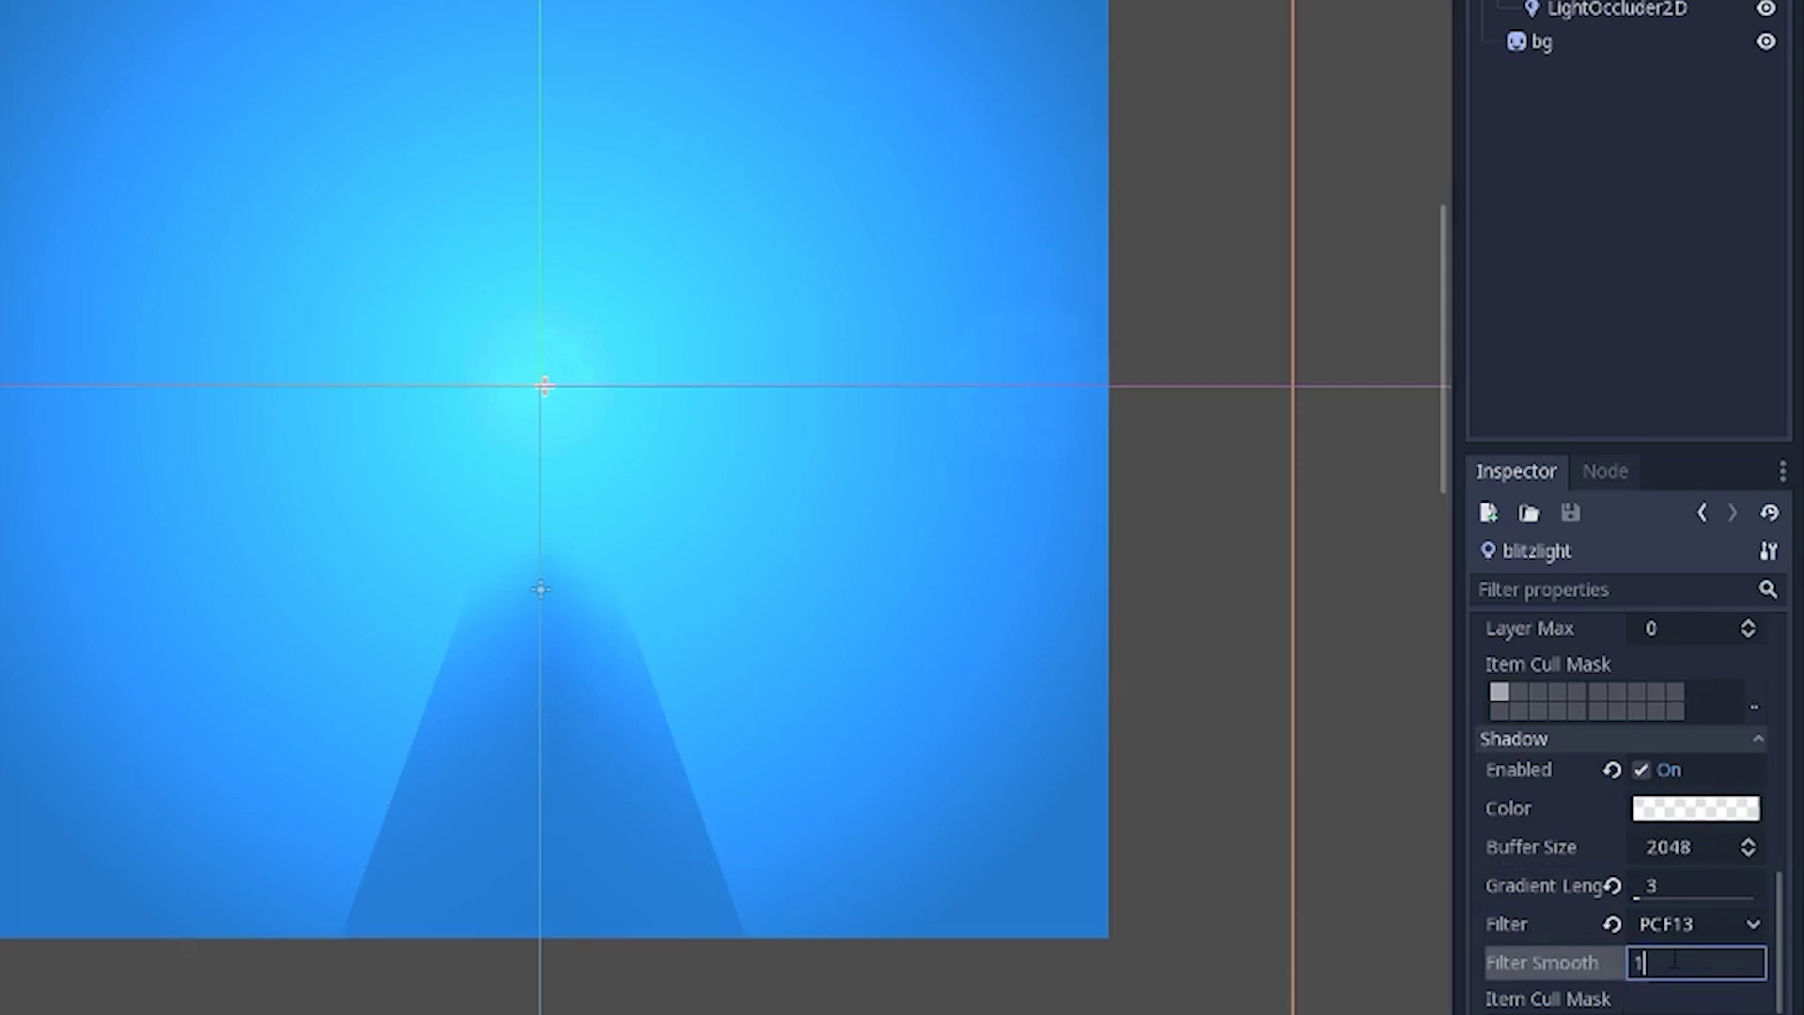
pyautogui.press('Return')
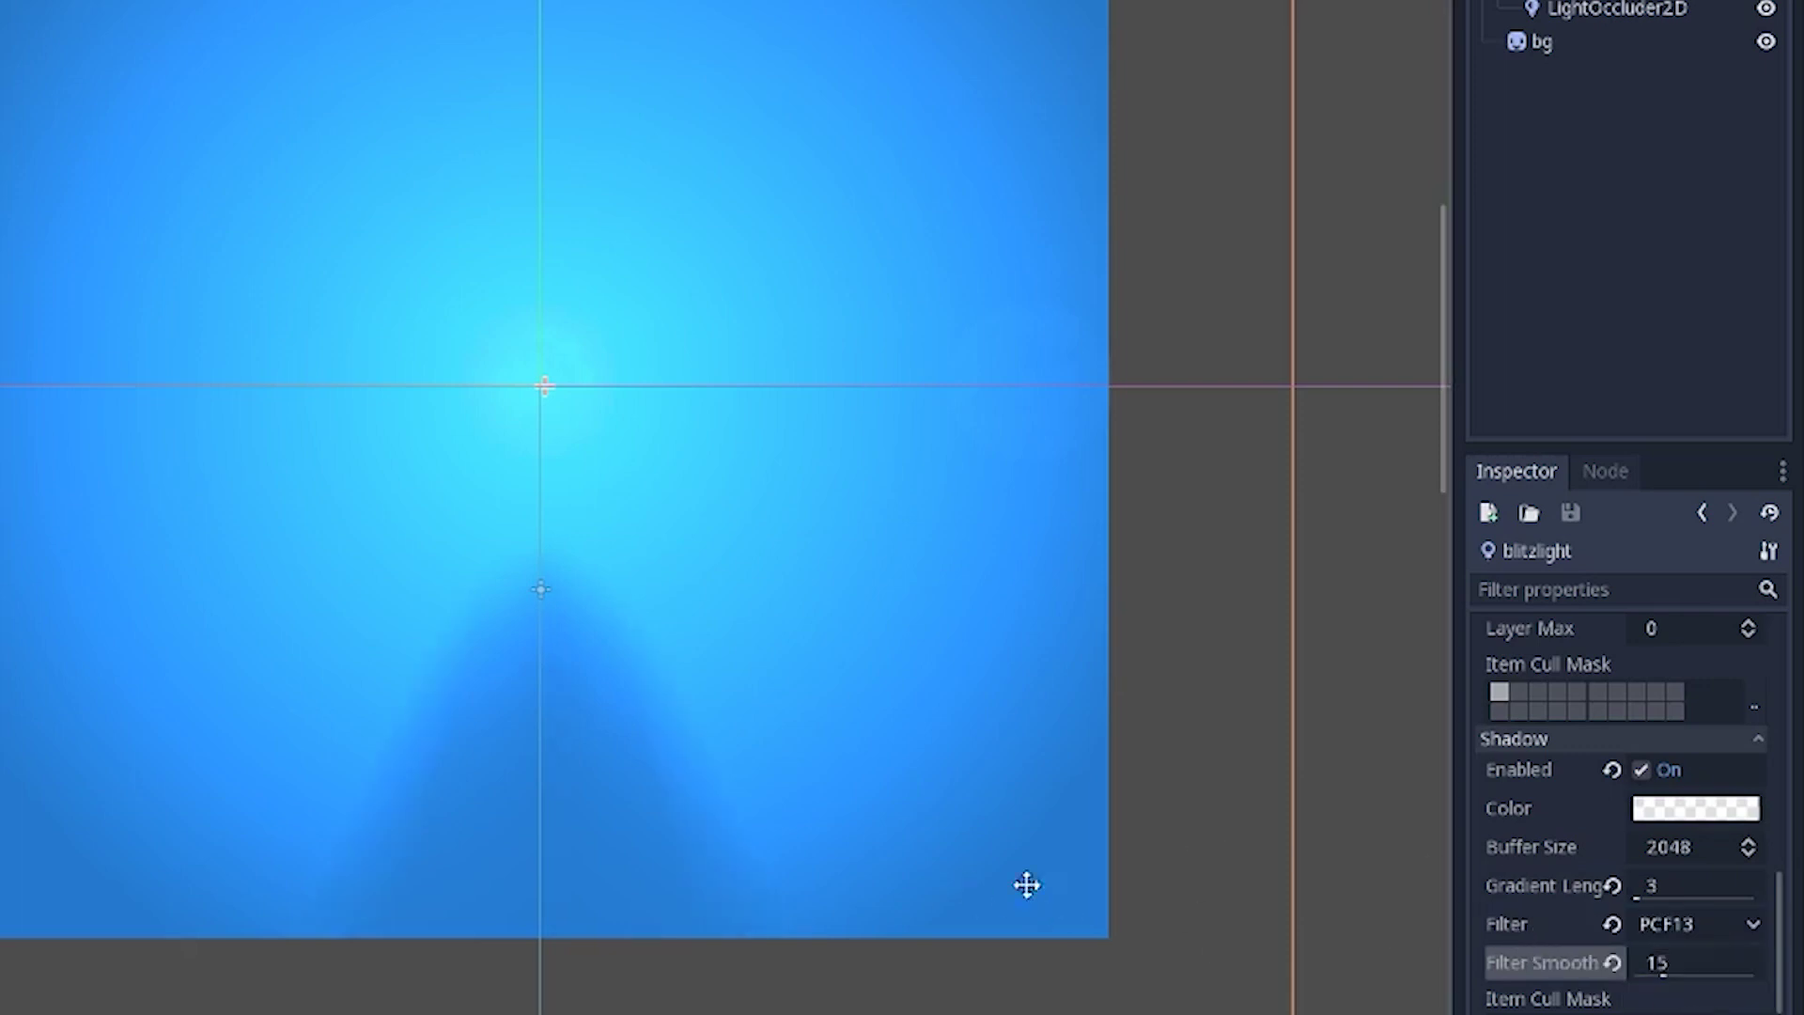
pyautogui.moveTo(527, 601); pyautogui.dragTo(532, 601, button='middle')
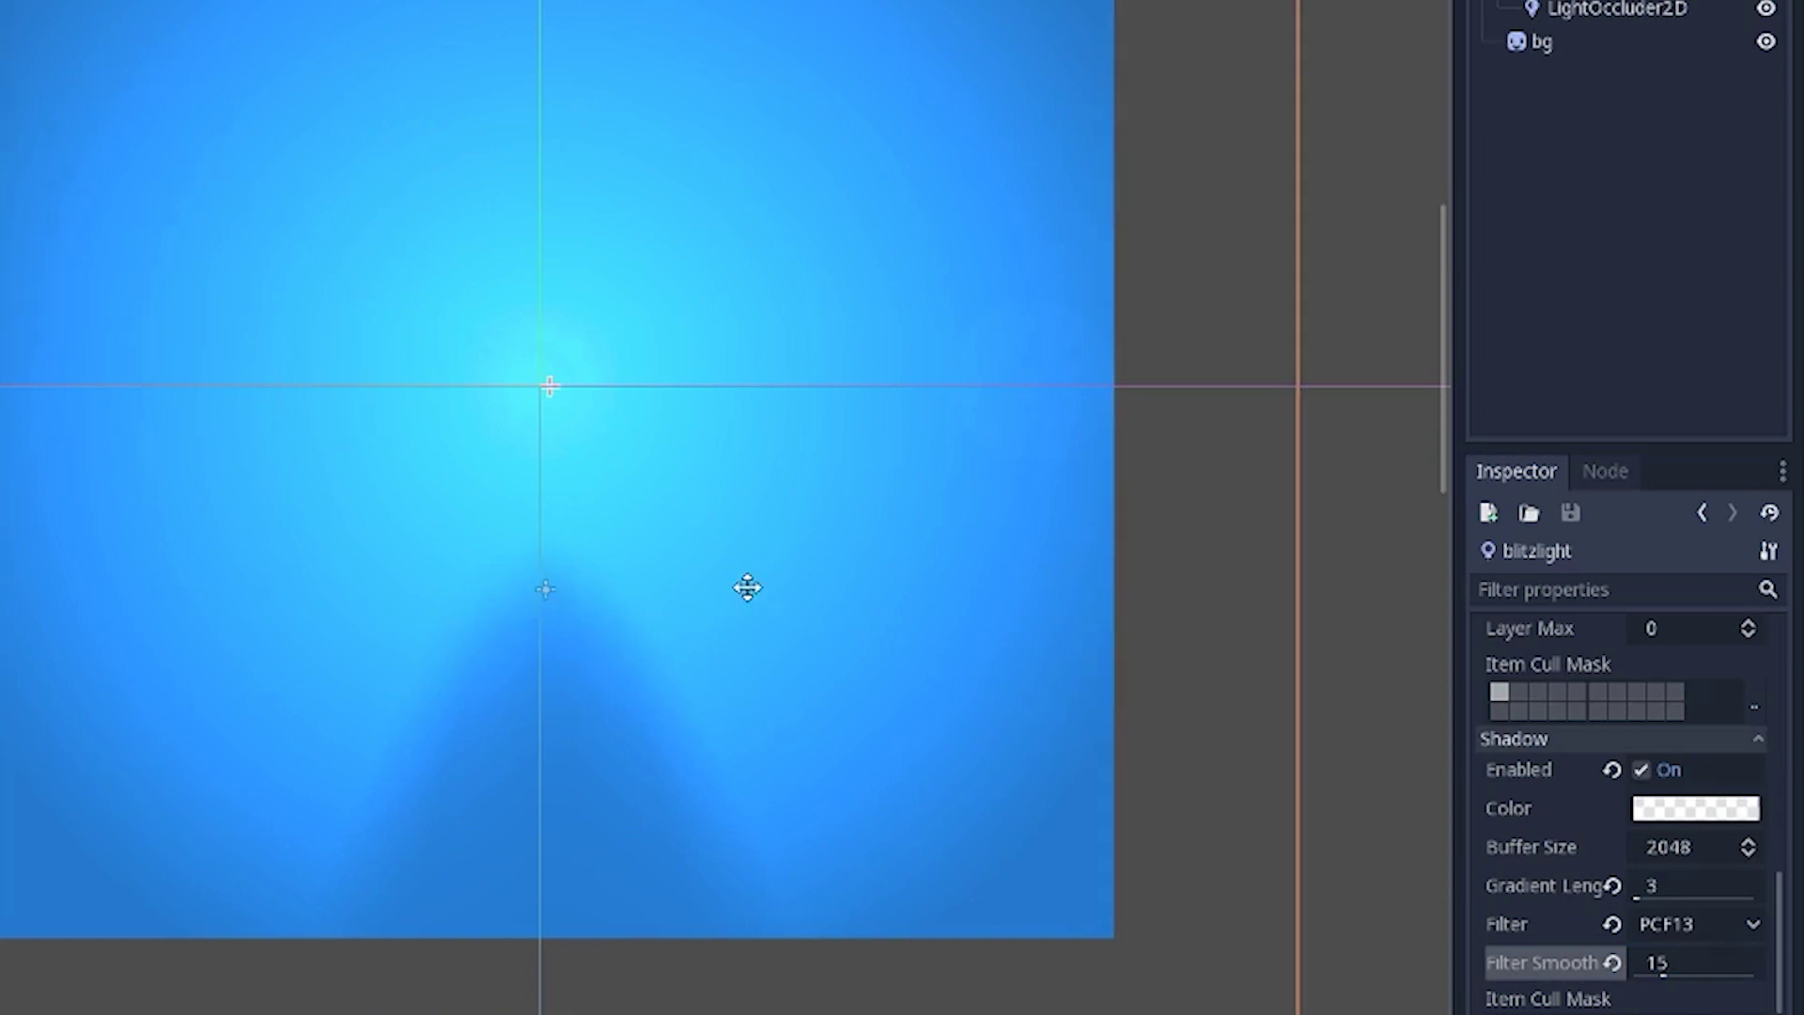
pyautogui.click(1584, 8)
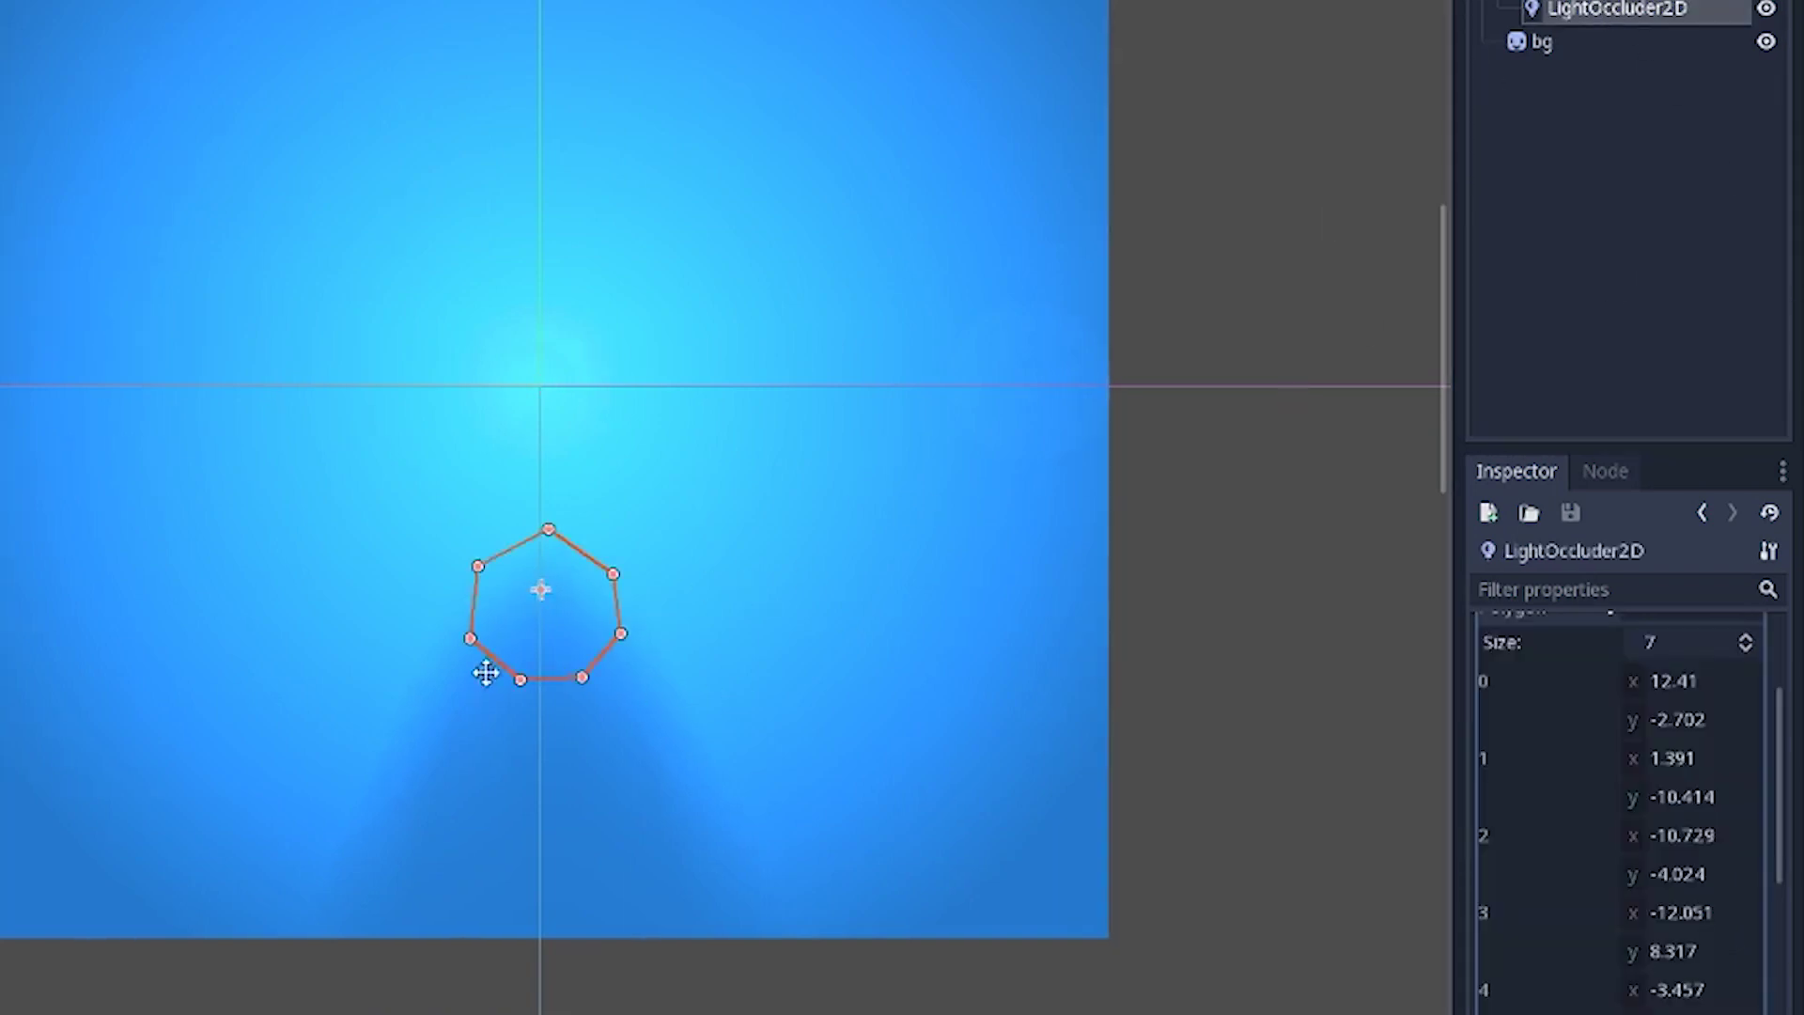
pyautogui.moveTo(540, 622); pyautogui.dragTo(563, 514)
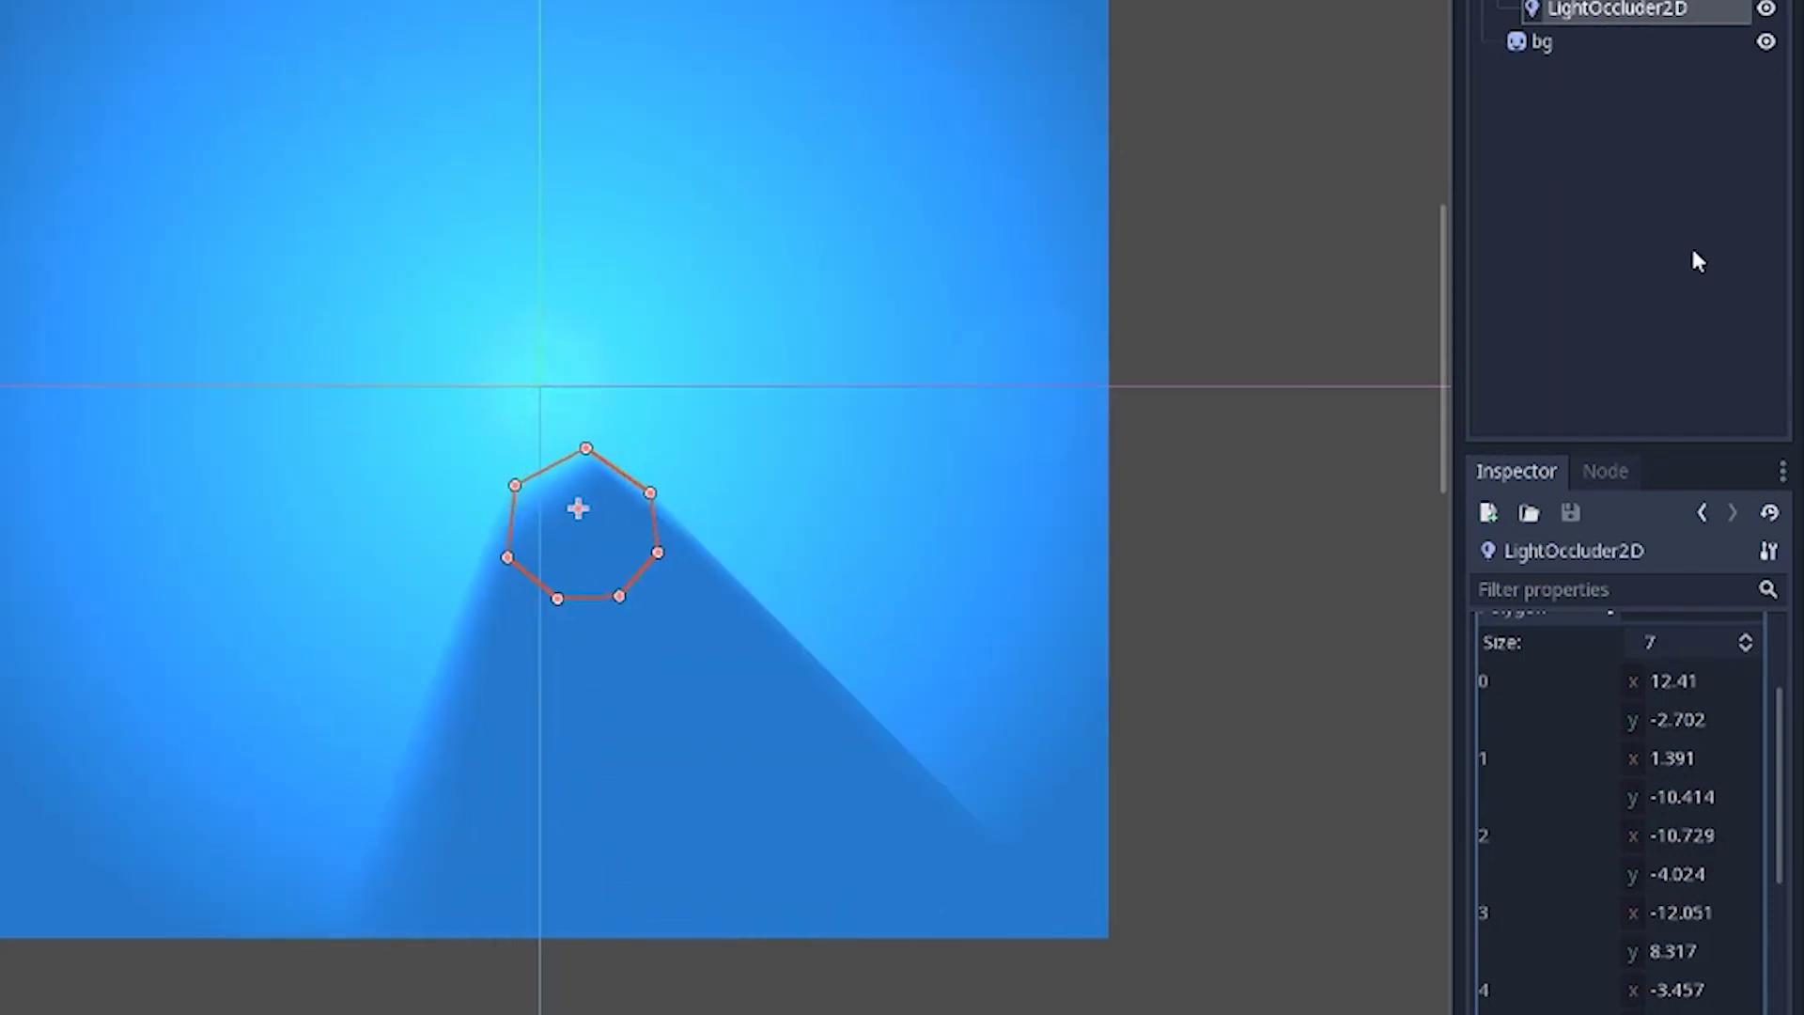
pyautogui.click(1579, 3)
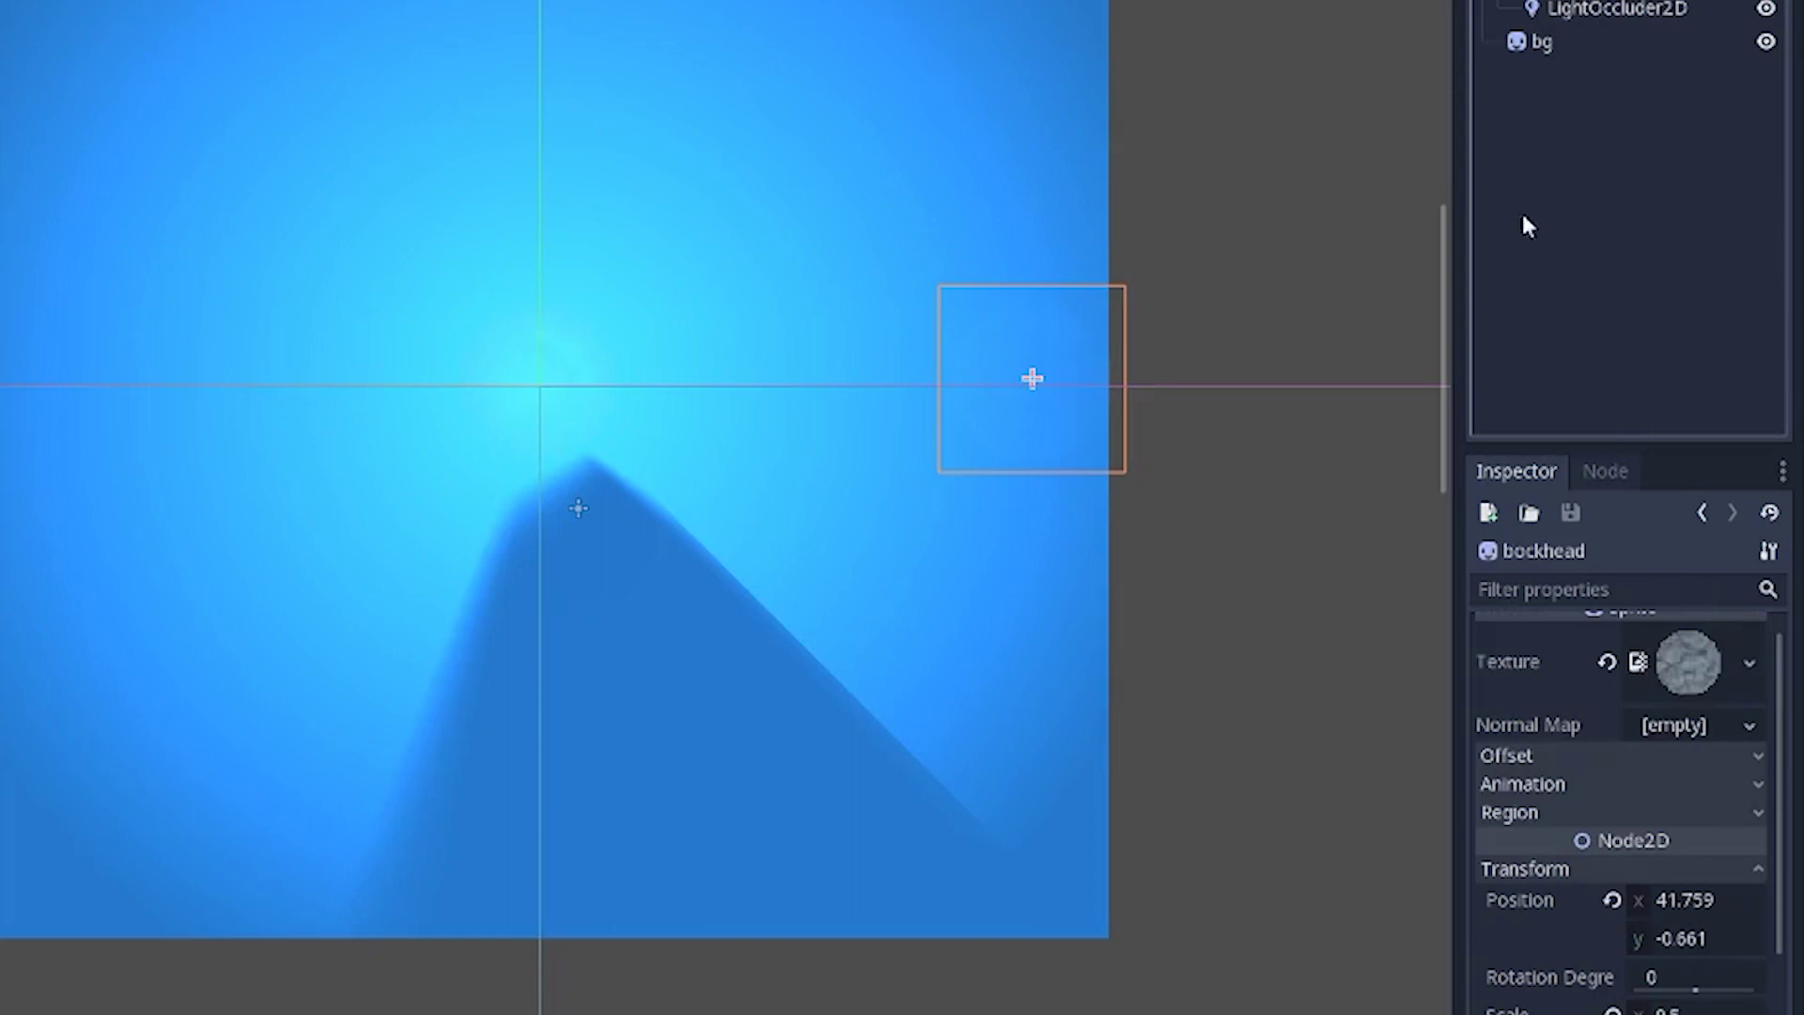
pyautogui.click(1542, 43)
pyautogui.click(1543, 17)
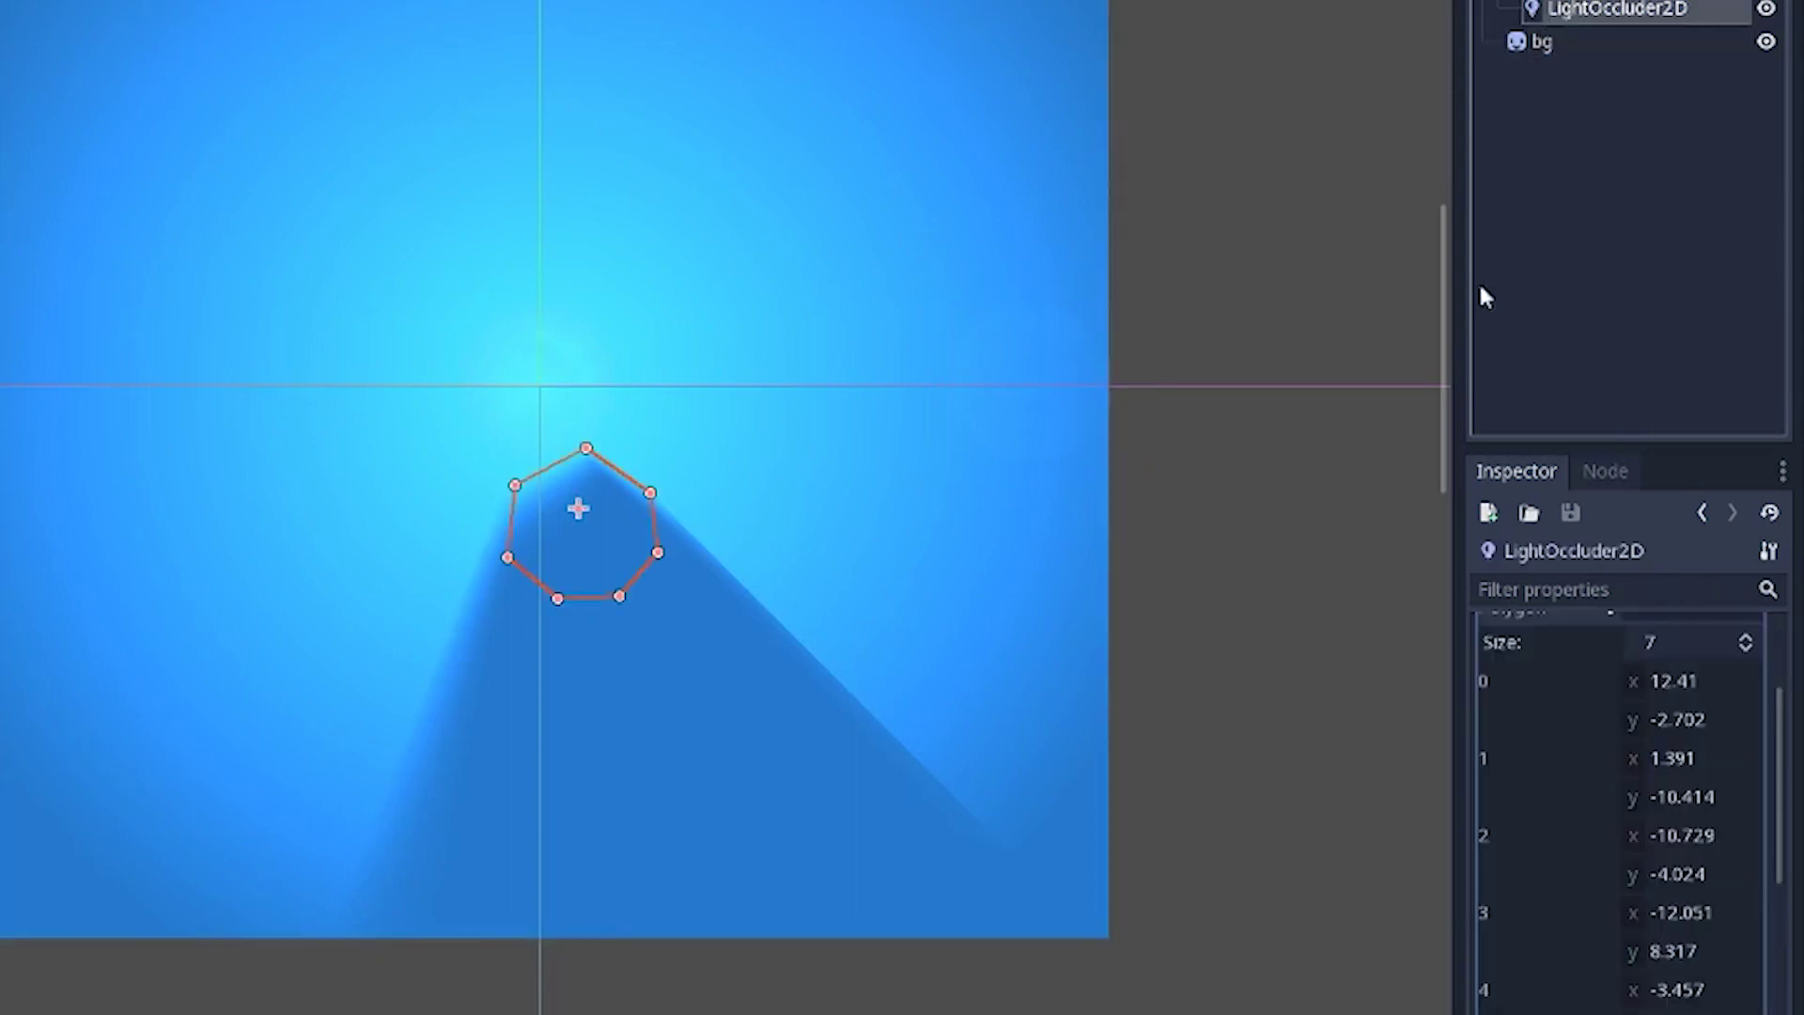
pyautogui.click(1571, 0)
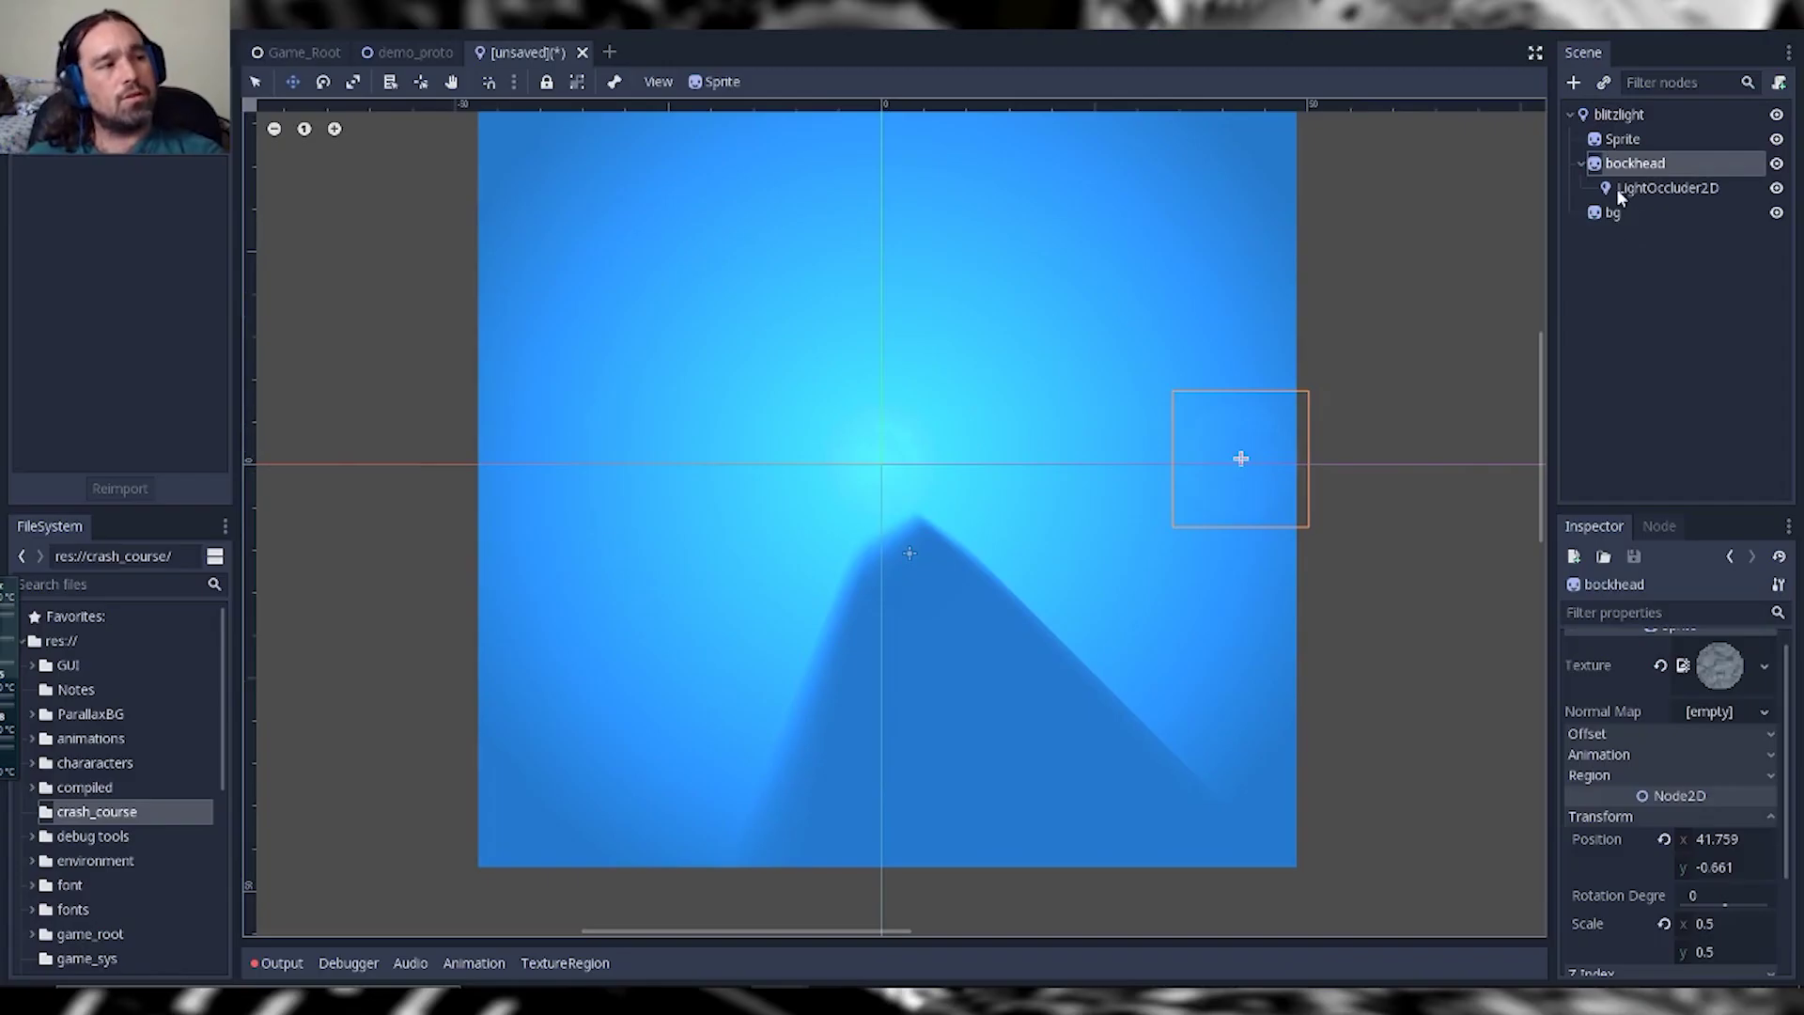
pyautogui.click(1618, 188)
pyautogui.moveTo(909, 551); pyautogui.dragTo(873, 643)
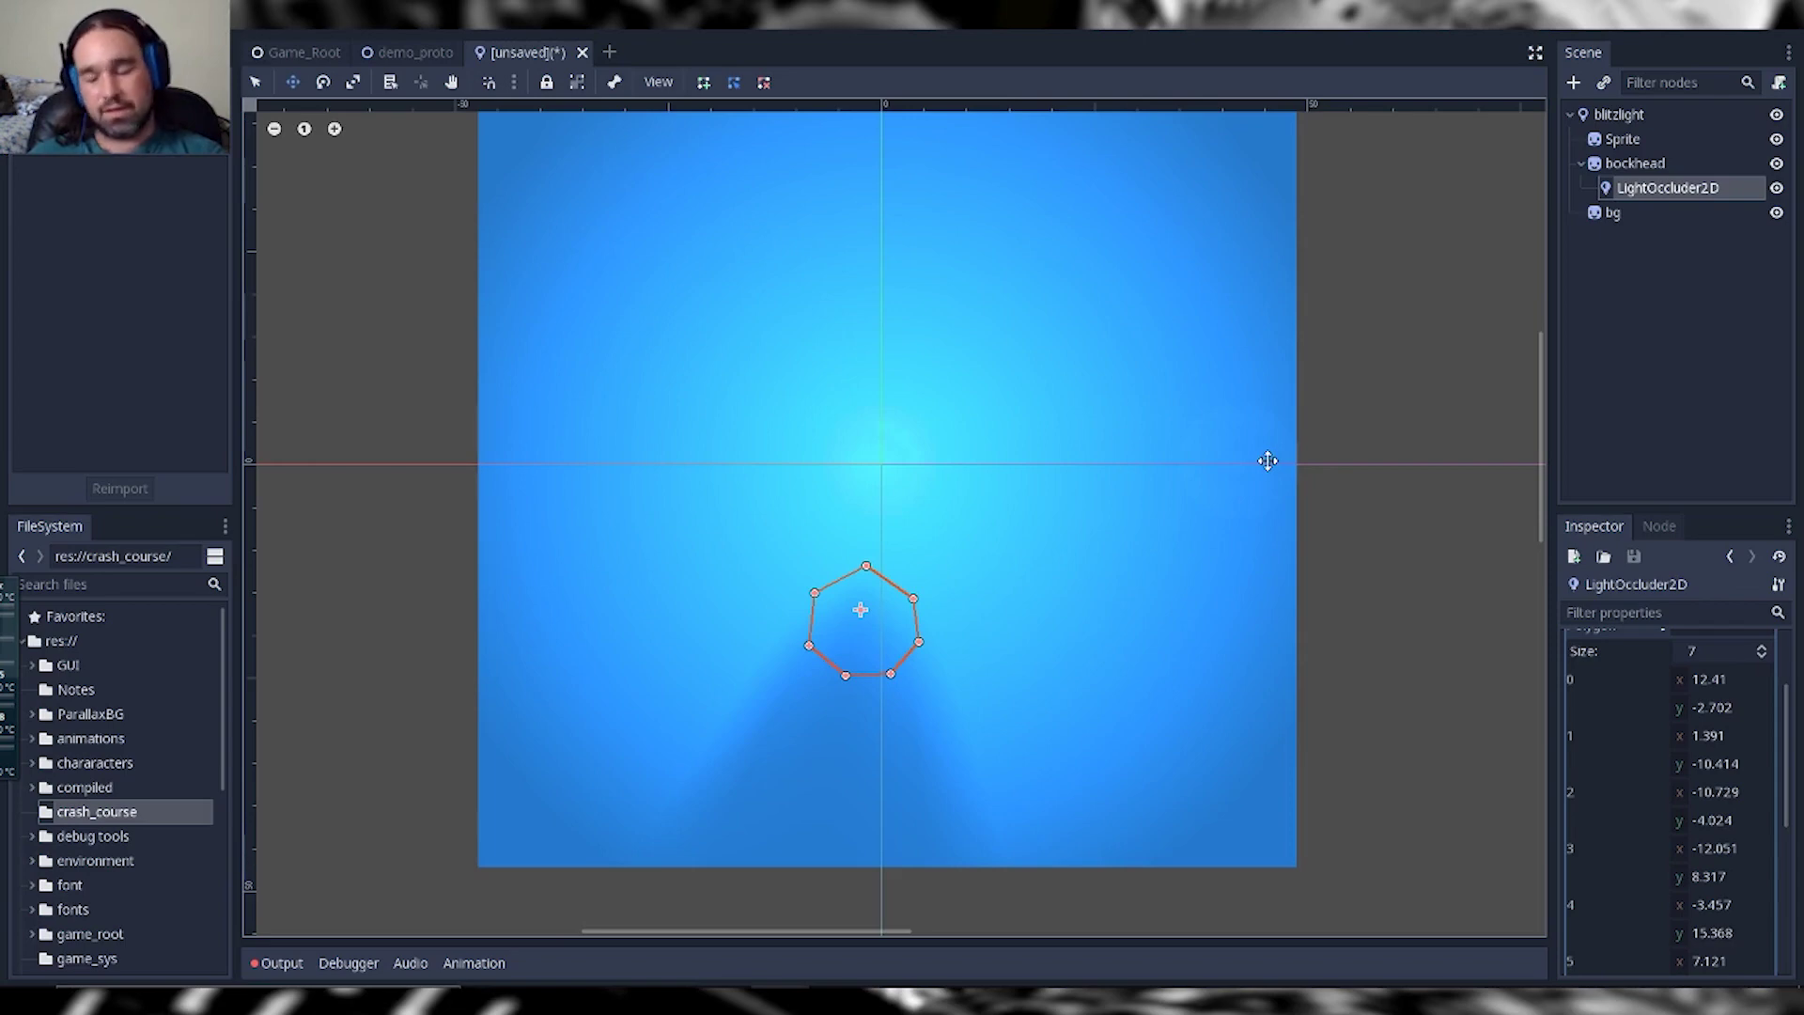